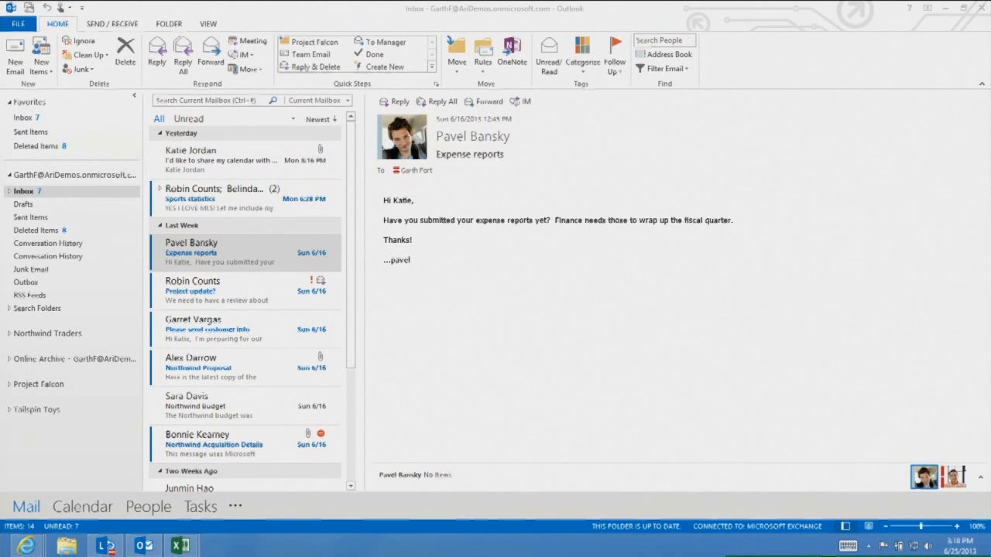
Ignore the Robin Counts "Sports statistics" conversation, confirming for all items in it
click(220, 205)
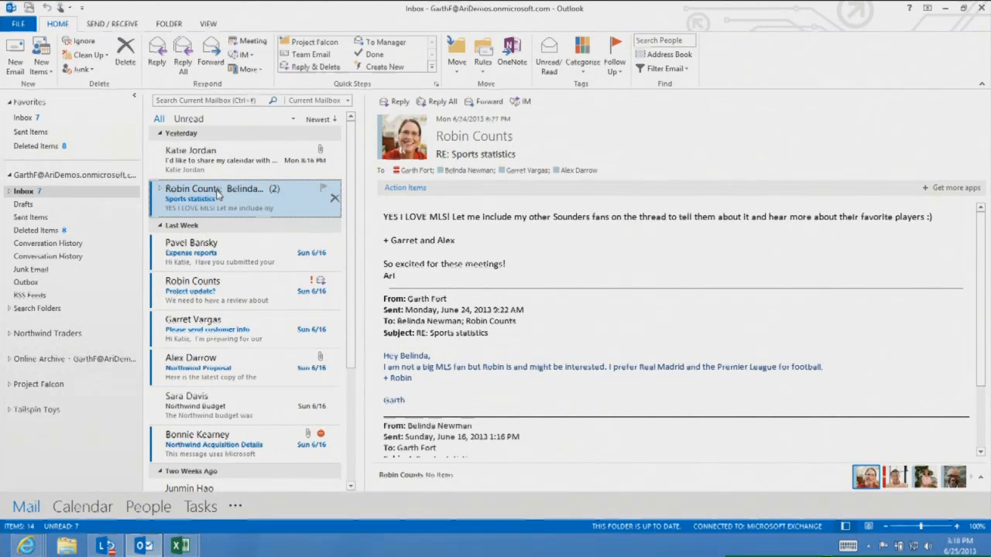
right_click(256, 208)
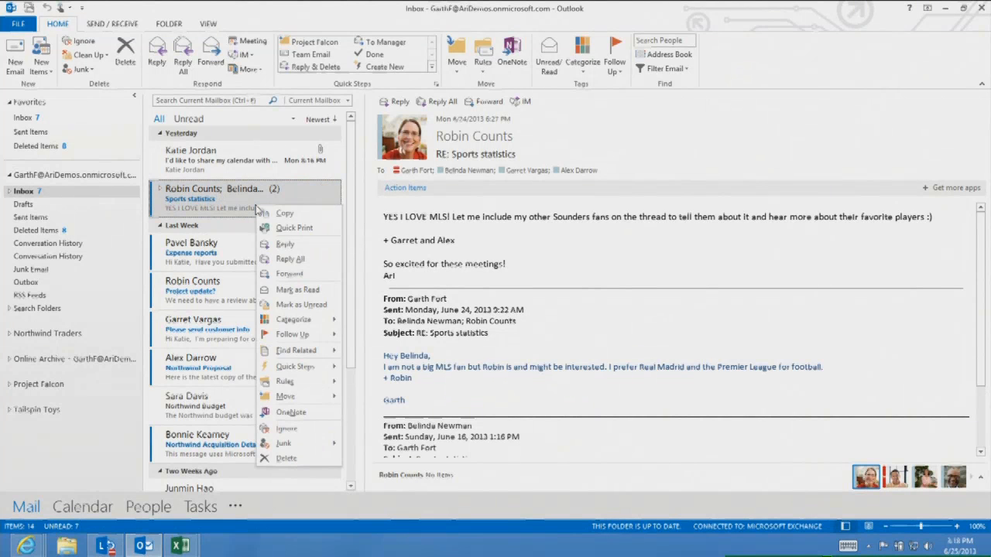
click(284, 431)
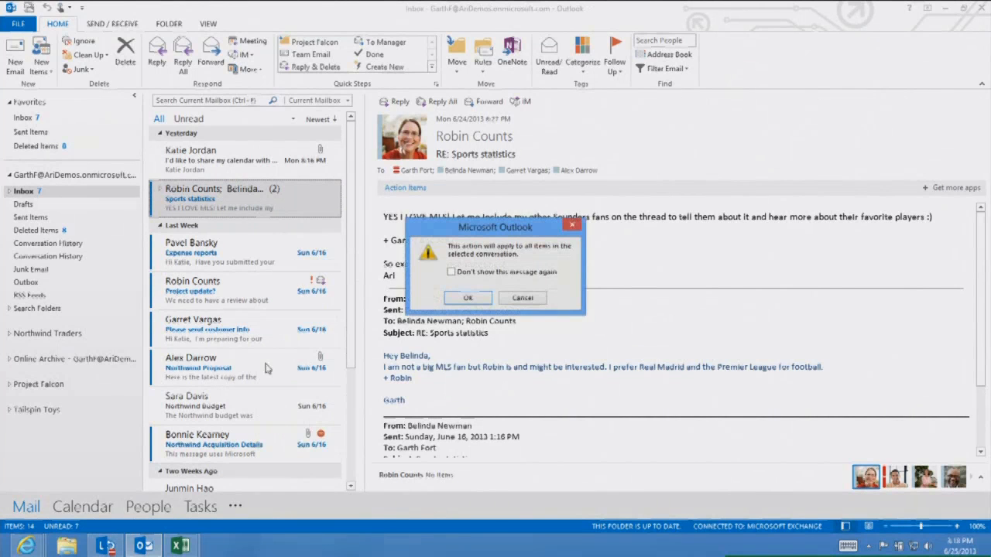
click(468, 303)
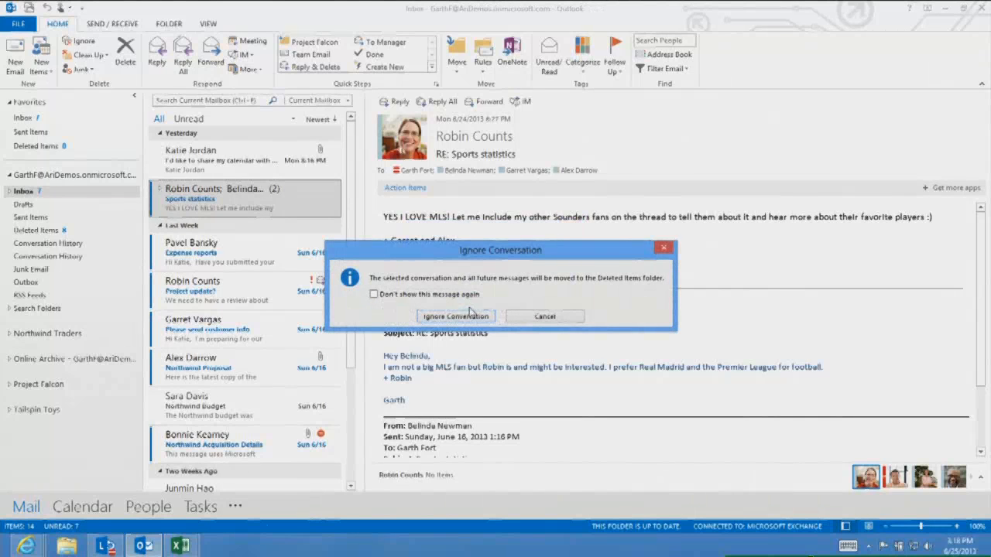
click(469, 312)
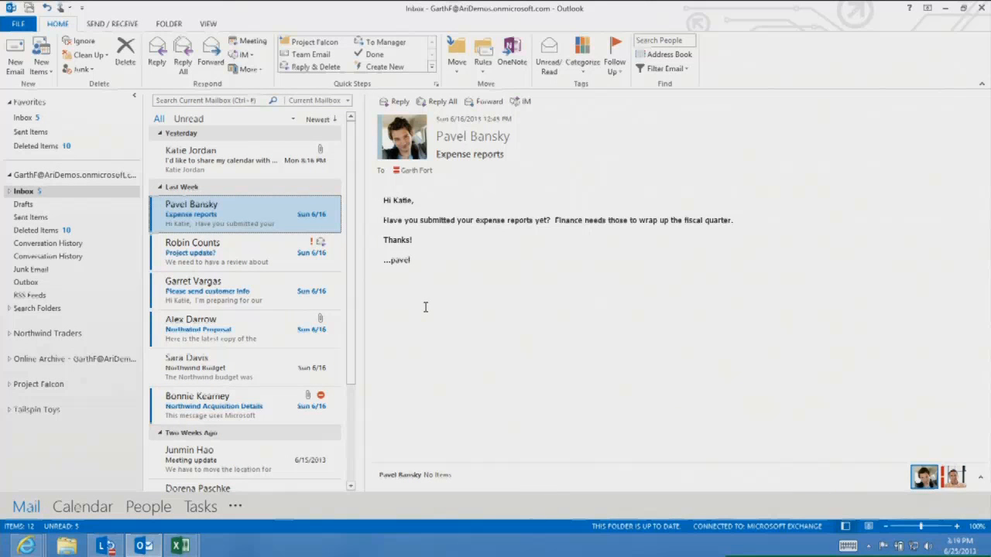
Reply inline to Pavel Bansky's "Expense reports" email with the text "Yes it's on its way"
click(403, 103)
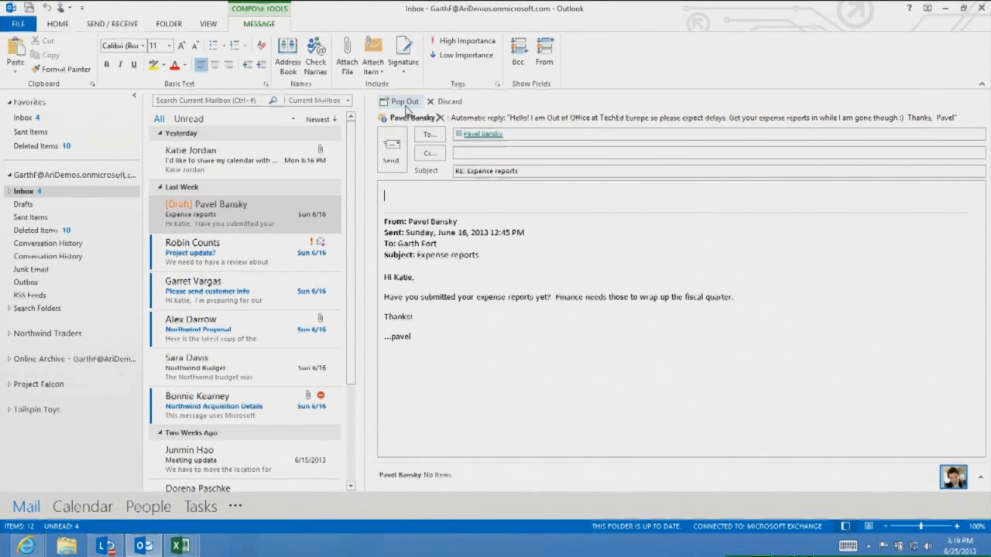
text(Yes its)
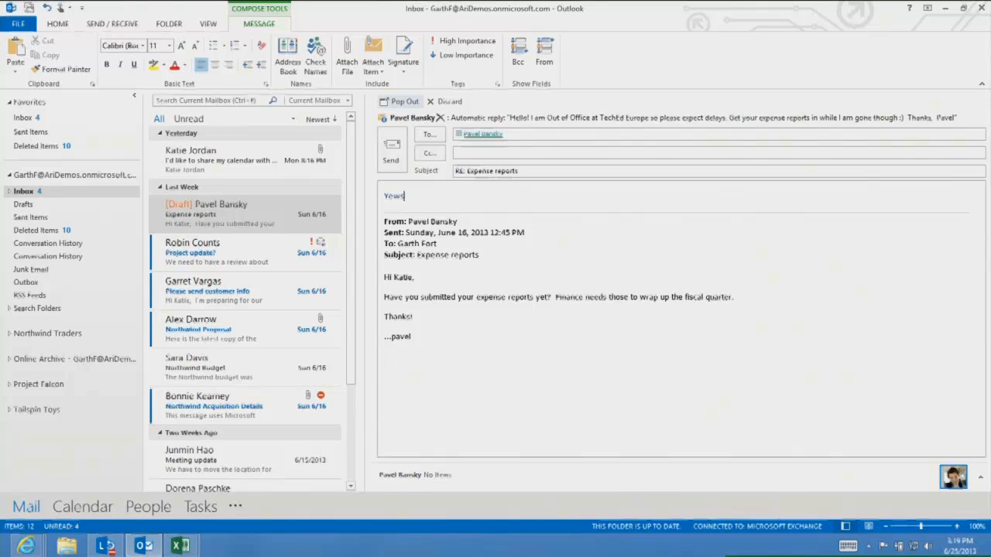
key(BackSpace)
key(BackSpace)
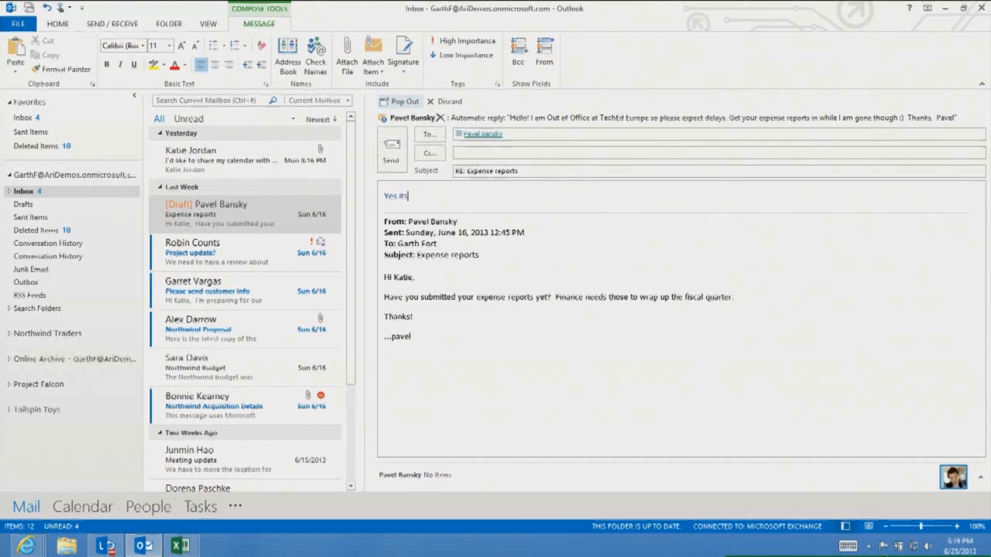
text('s pr)
key(BackSpace)
key(BackSpace)
text(on its way)
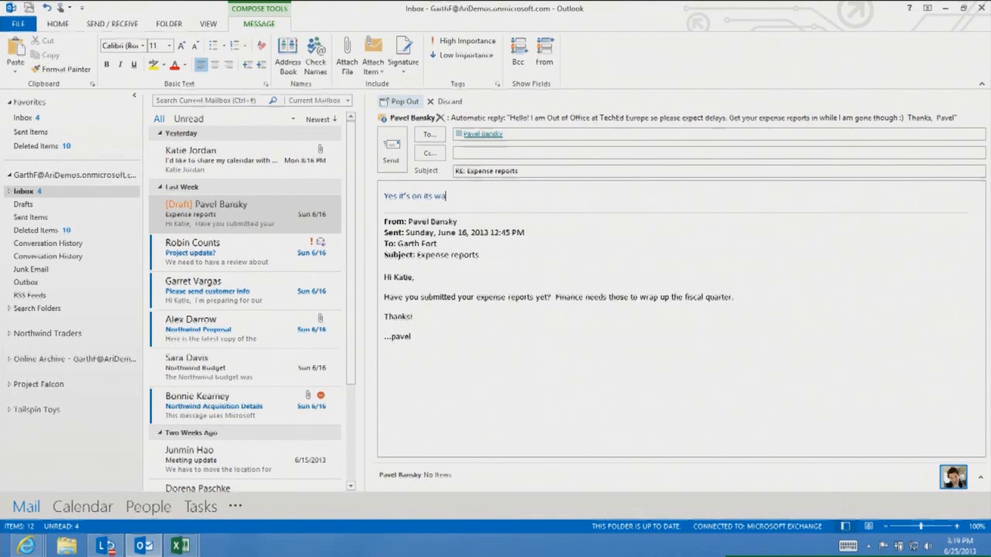
mouse_move(334, 216)
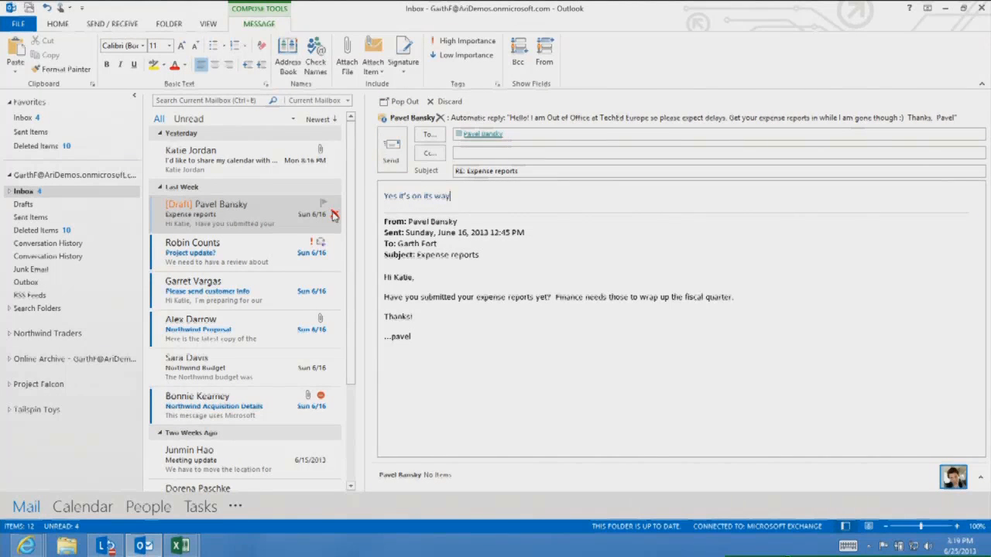
Reopen the draft reply to Pavel Bansky from the message list and send it
click(262, 261)
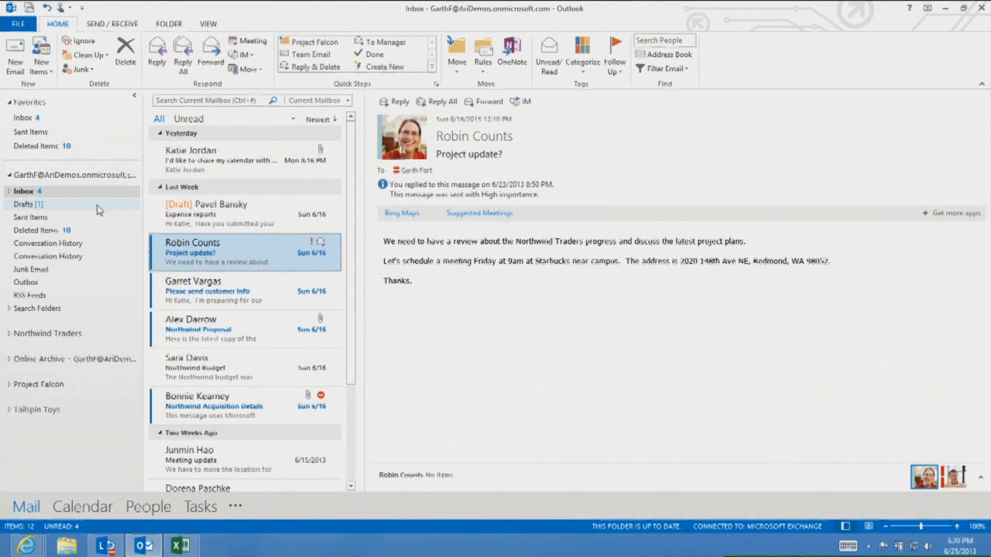
click(202, 218)
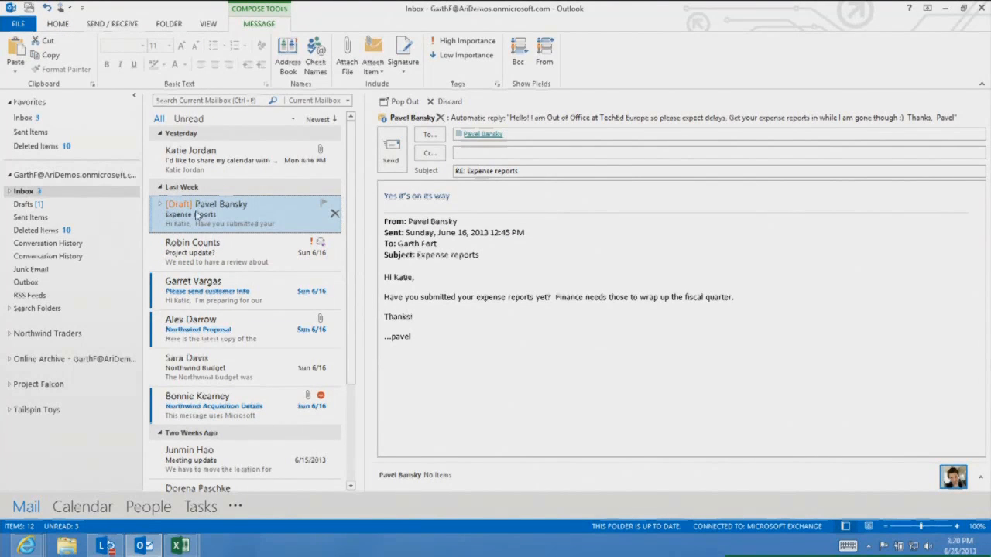
click(392, 150)
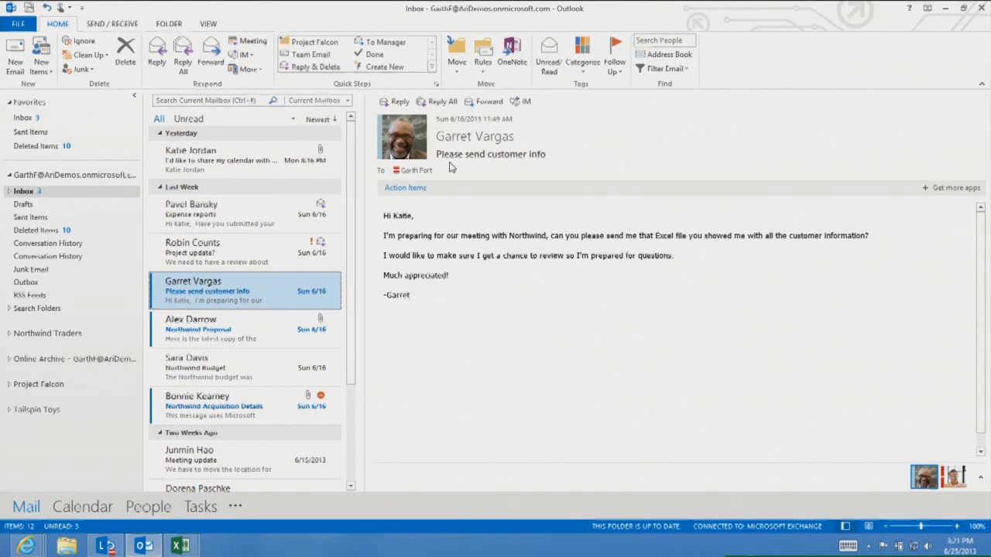
click(396, 101)
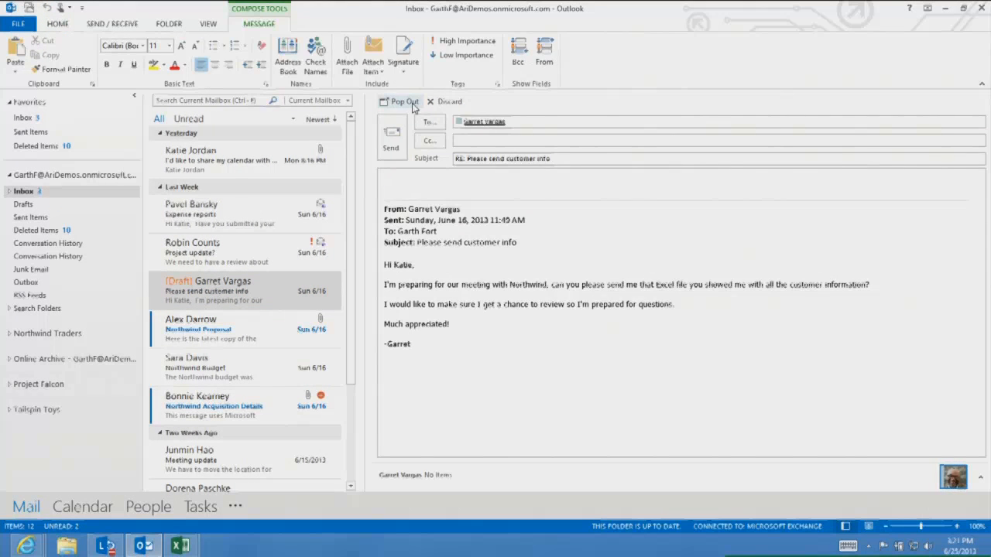
click(404, 101)
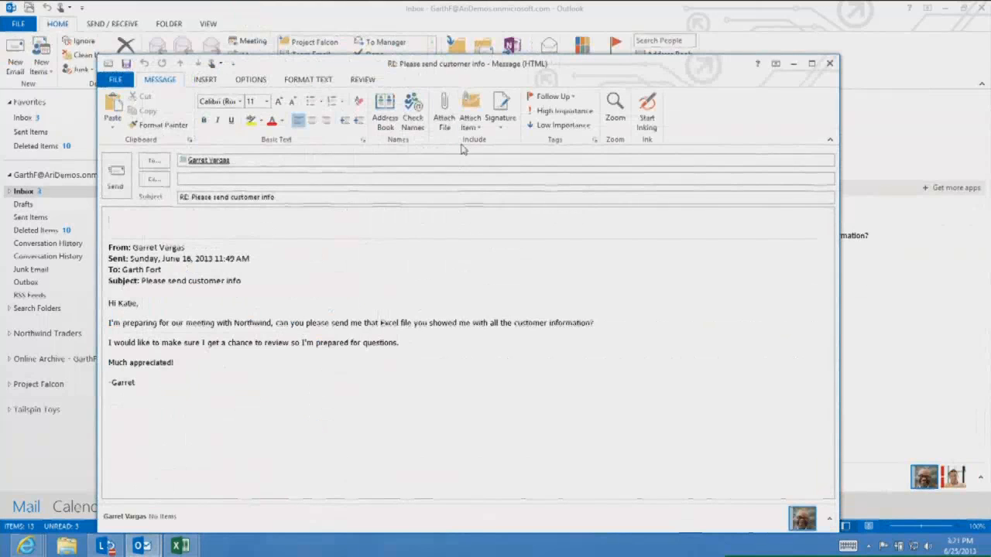
click(445, 124)
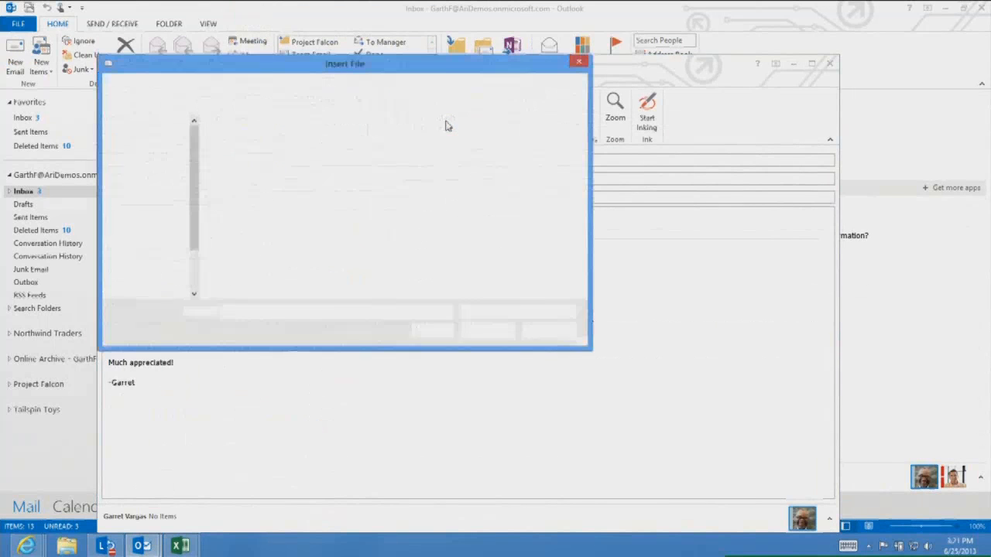
click(159, 171)
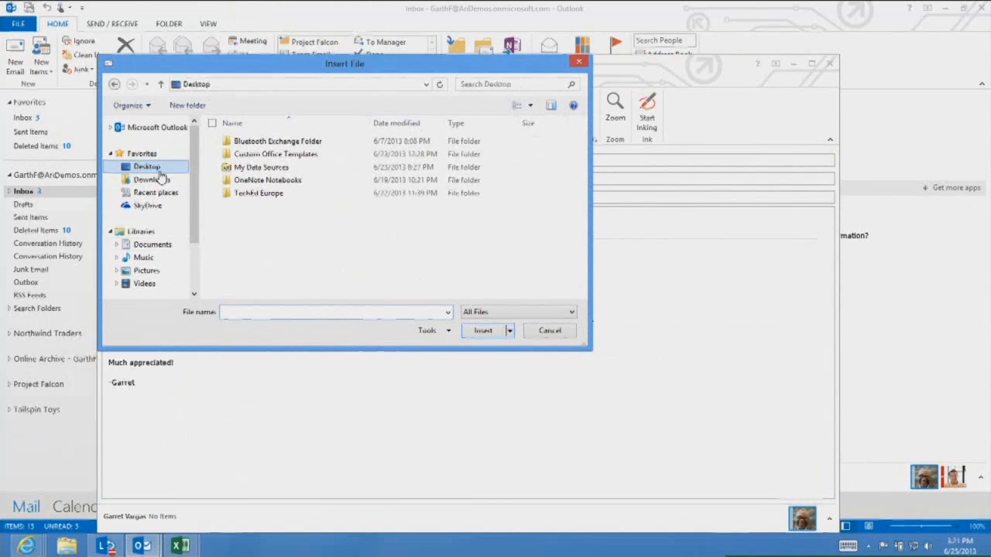
scroll(433, 236, down, 2)
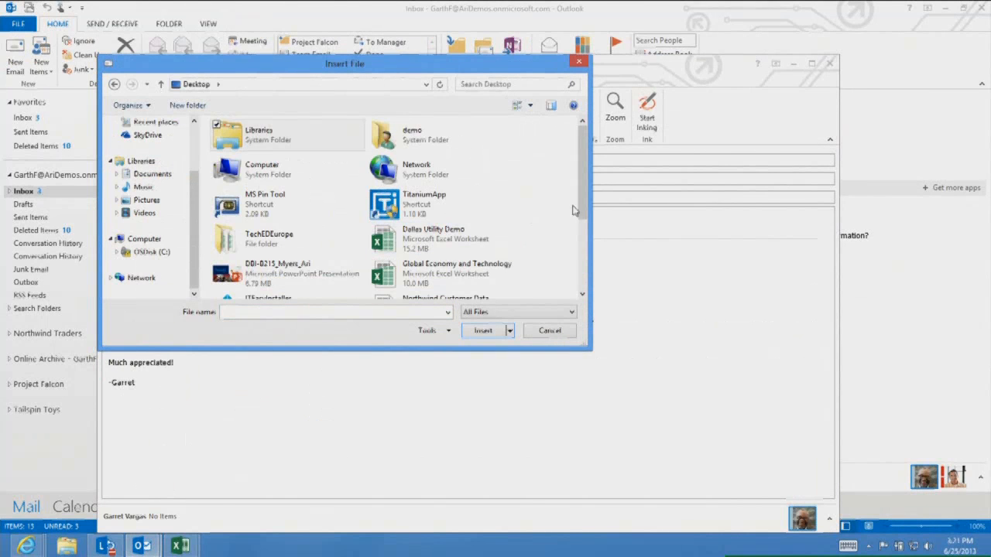
drag(578, 204, 583, 280)
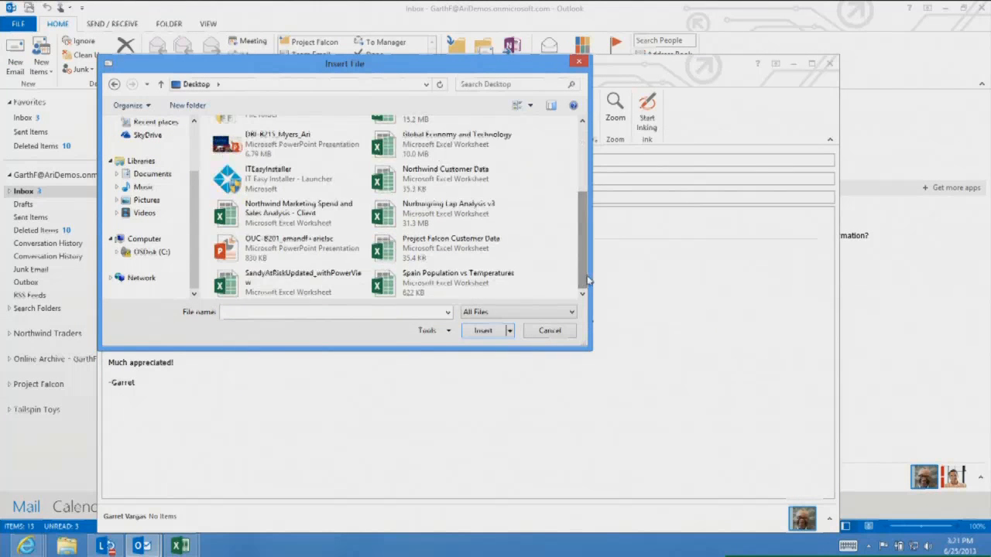
double_click(464, 182)
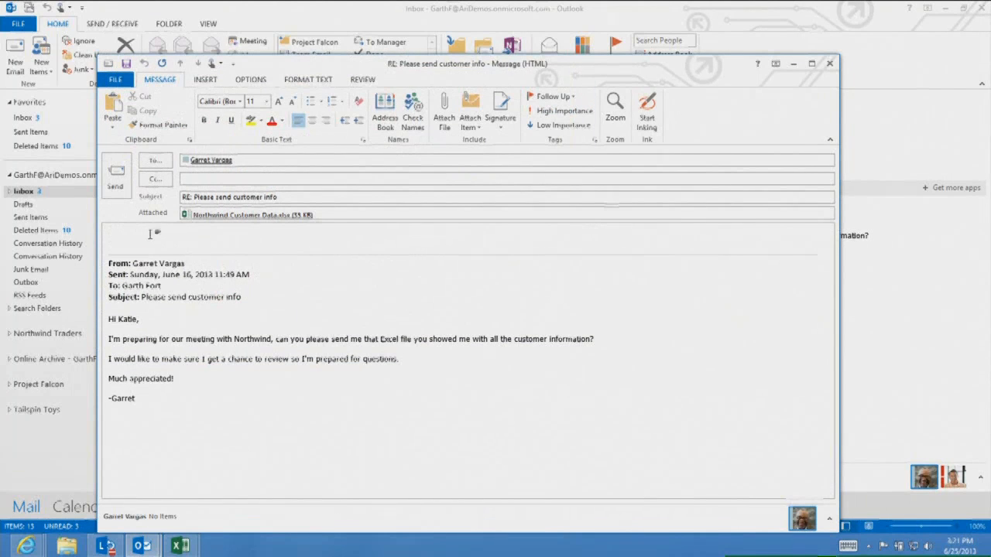
Enter "jhkk" as the body text of the reply
click(270, 216)
click(169, 235)
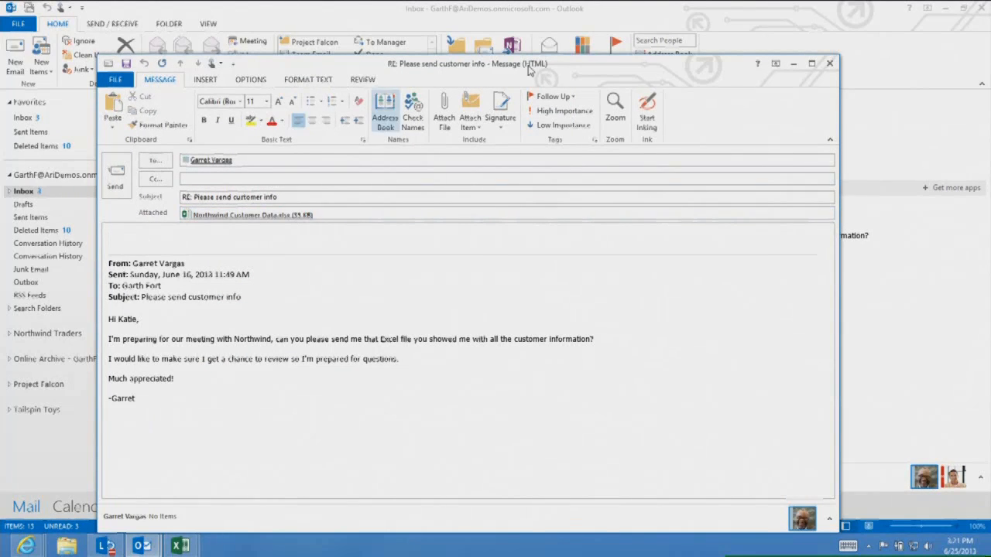
text(jhk)
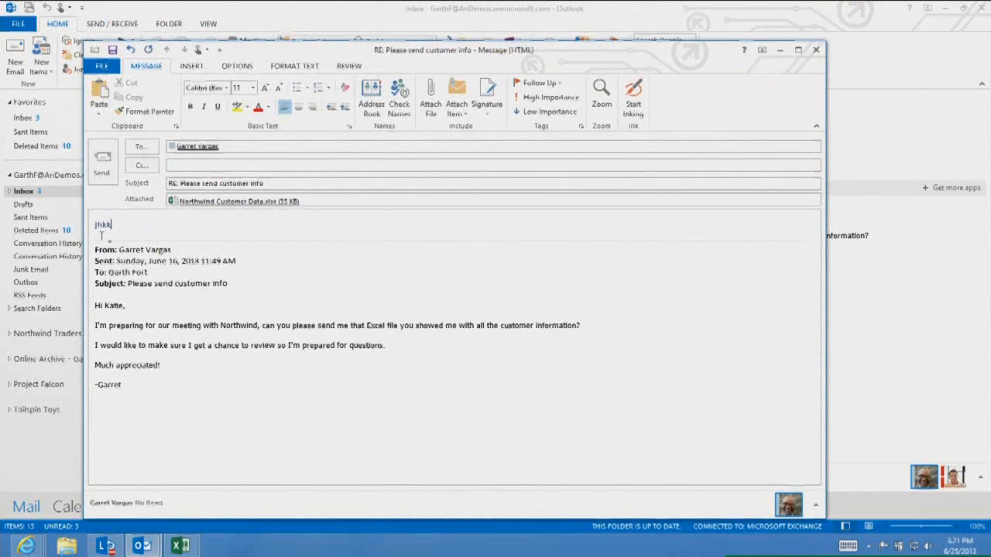
text(k)
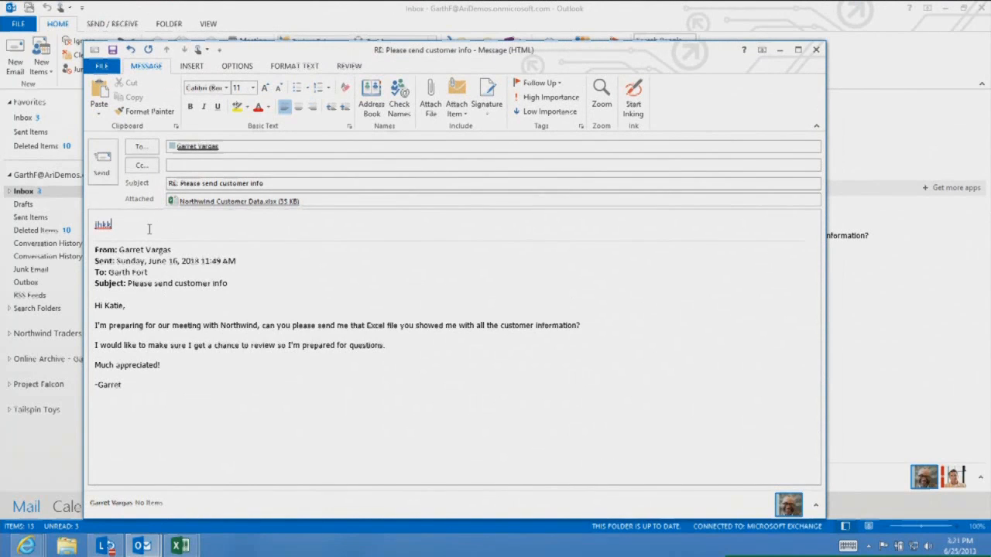
click(186, 237)
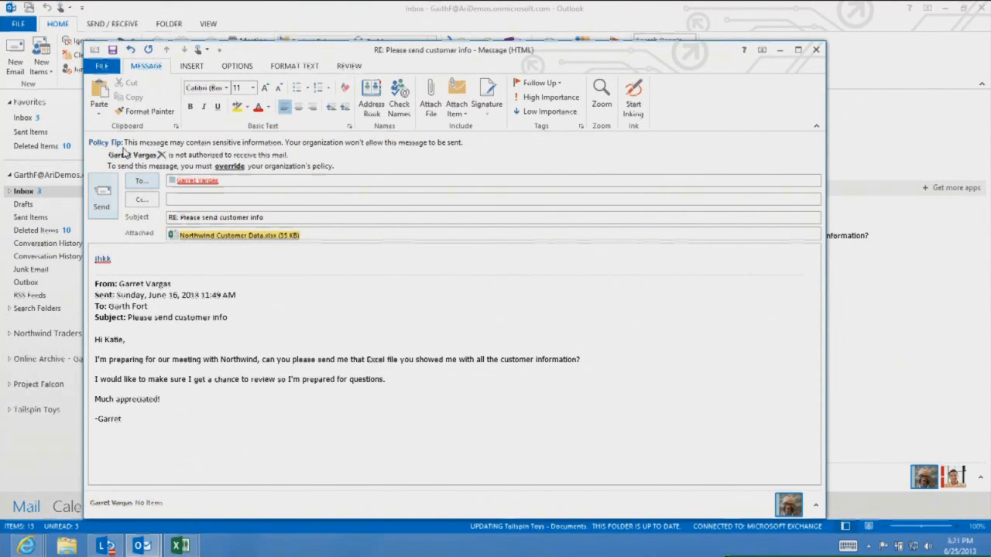
Open the policy tip details, then try to send the reply and dismiss the warning
click(121, 147)
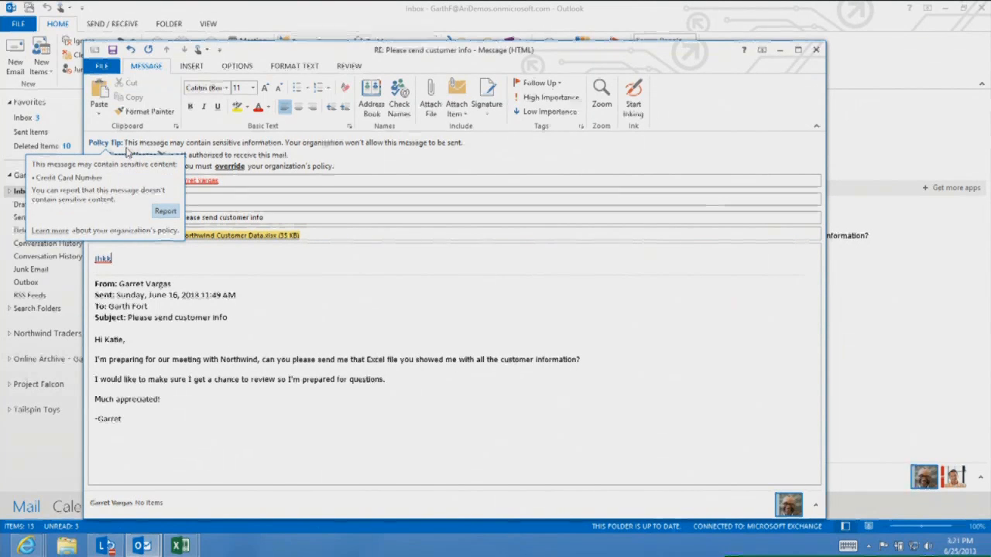
click(127, 149)
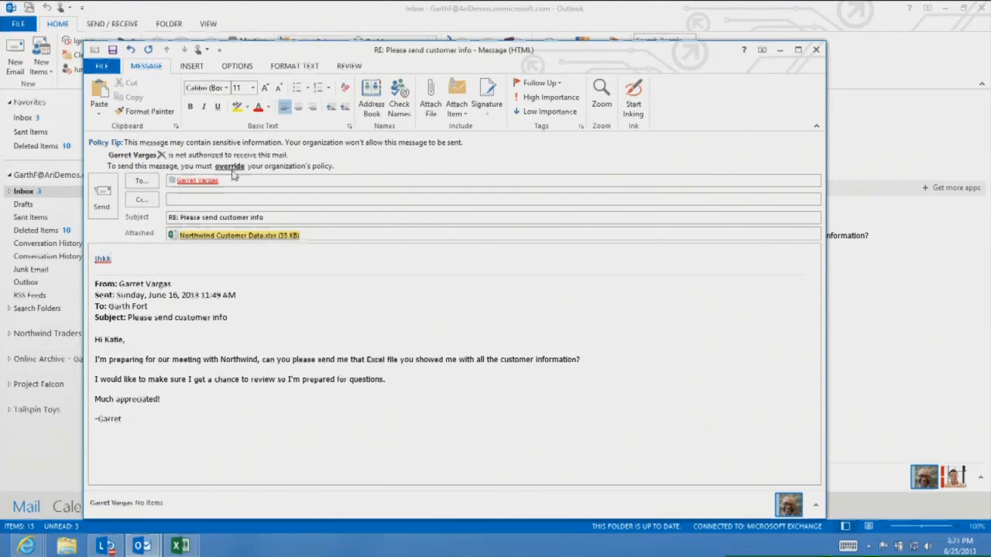
click(106, 200)
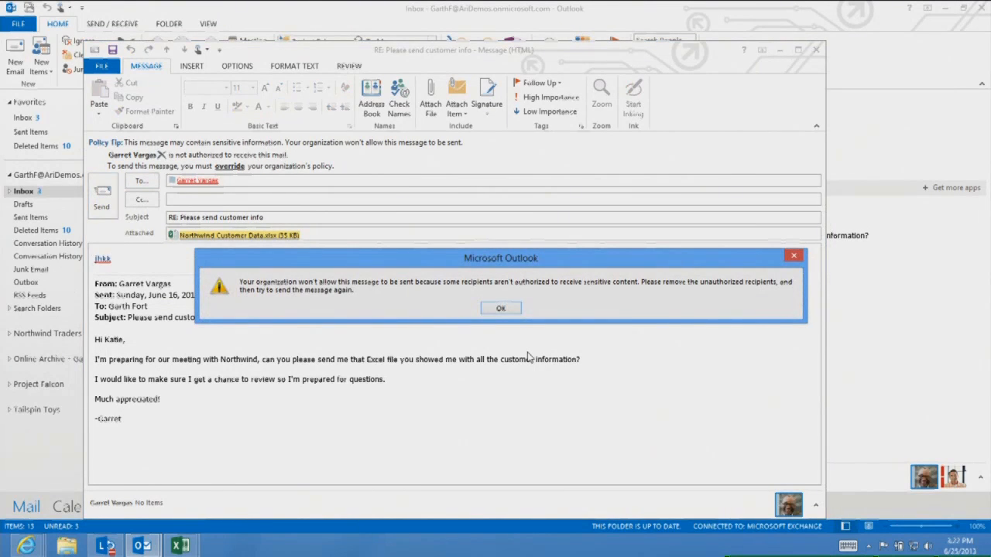
click(504, 308)
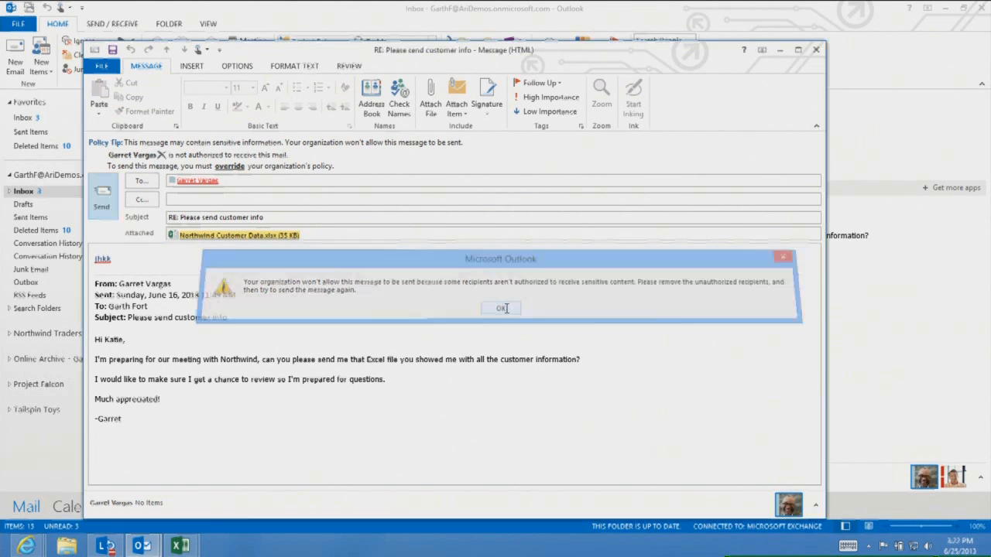
Override the organization's sensitive-content policy and send the reply
click(229, 166)
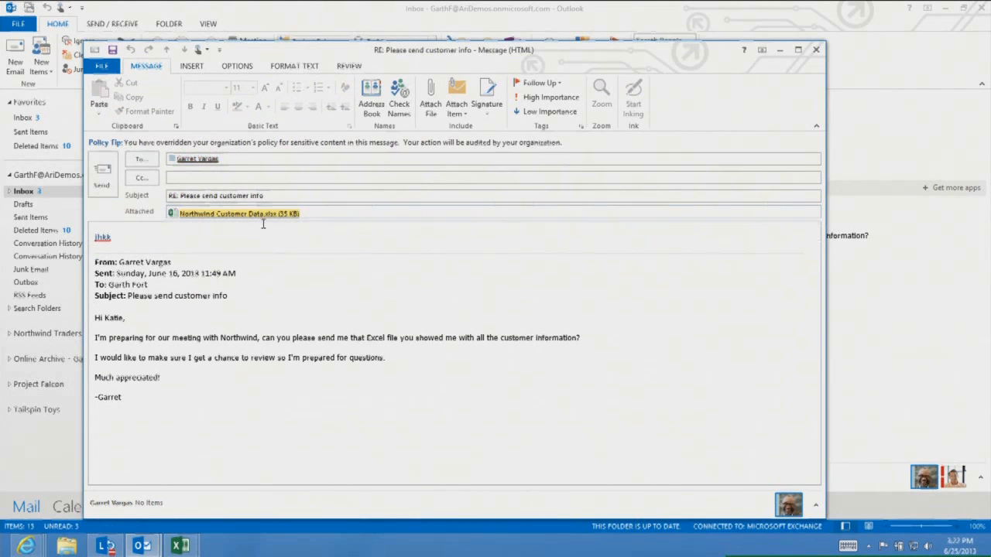
click(107, 182)
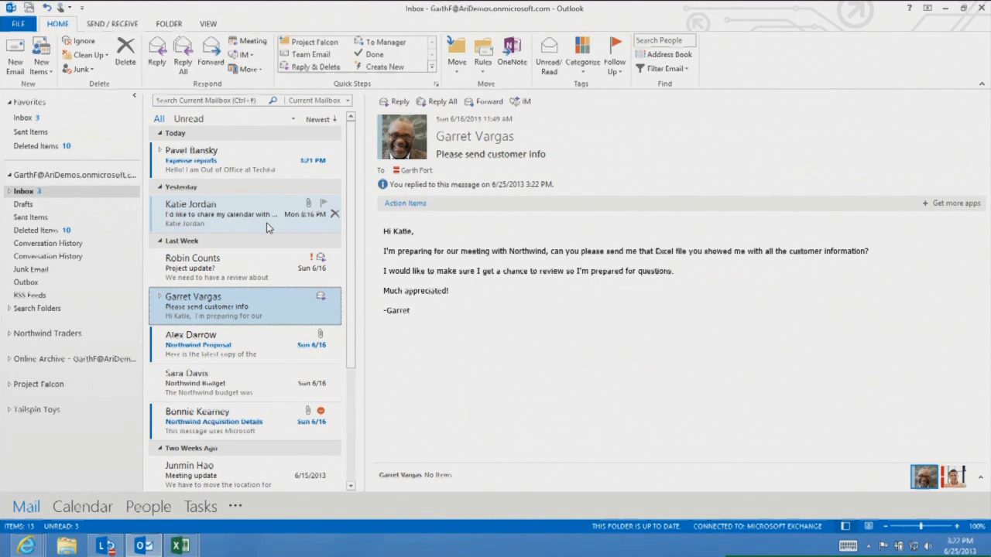
Switch the command spacing from Mouse to Touch mode
click(60, 7)
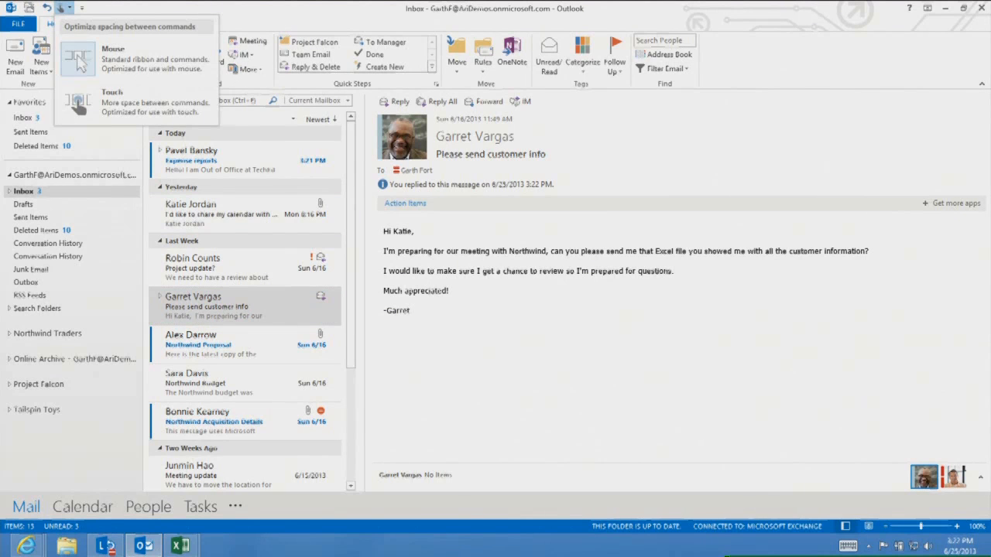
click(108, 98)
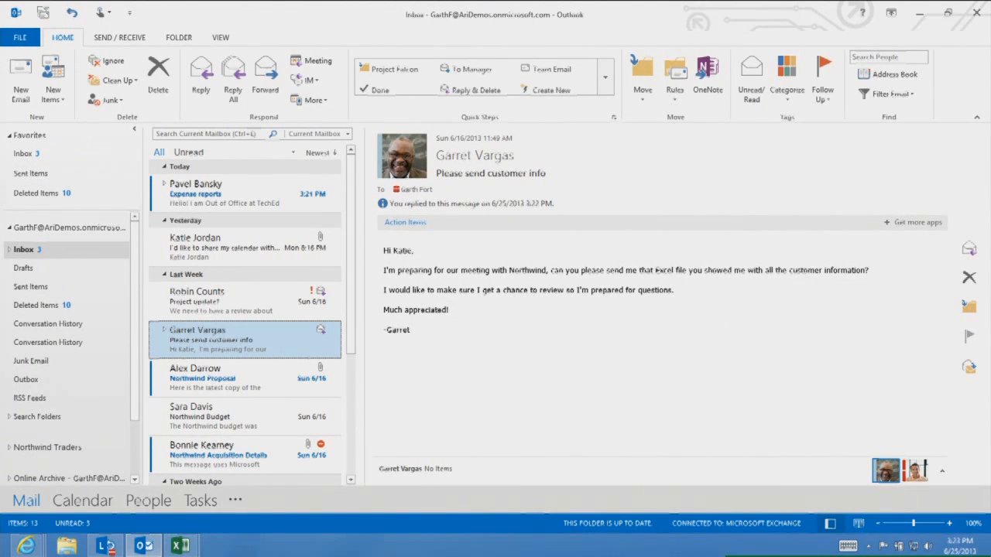
Delete Pavel Bansky's automatic reply and open Robin Counts's "Project update?" message
click(238, 194)
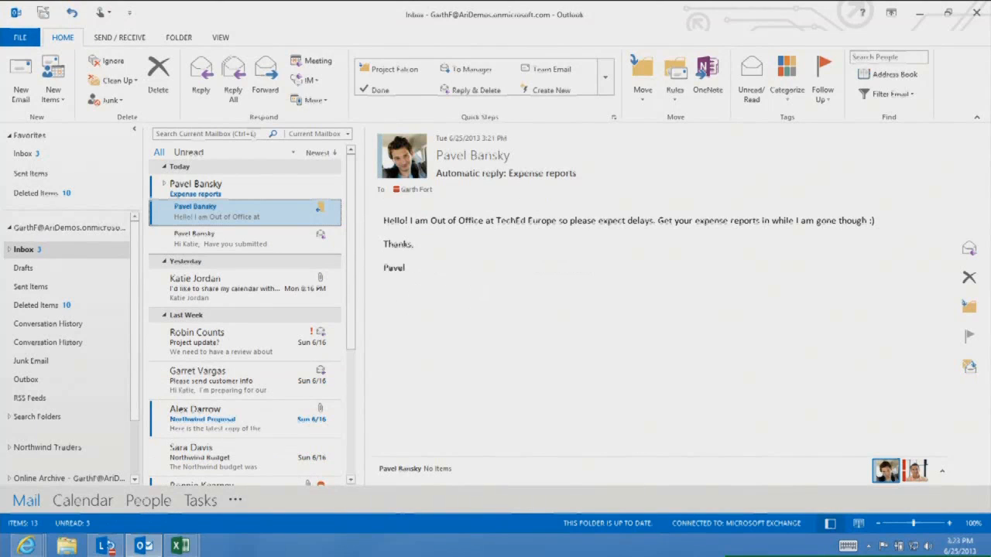
key(Delete)
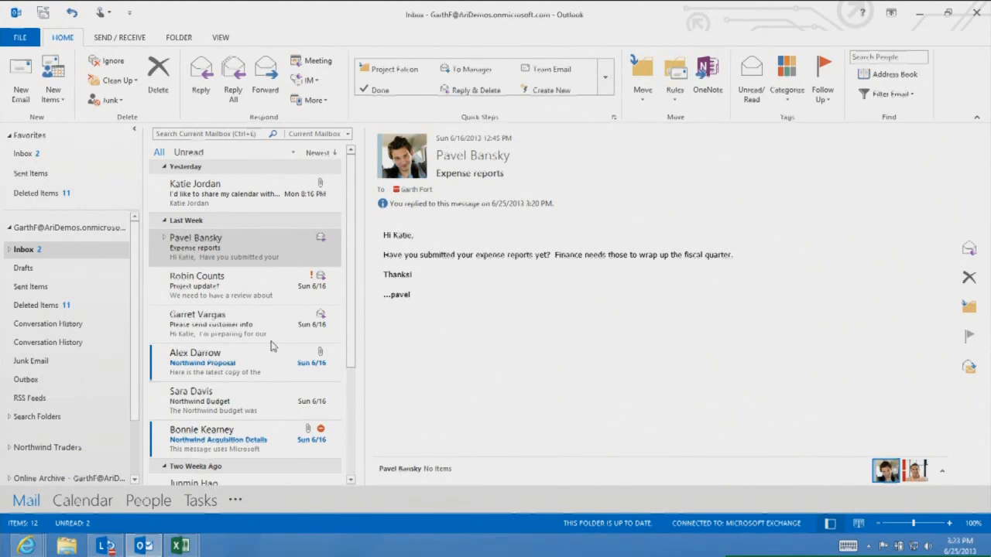
click(254, 284)
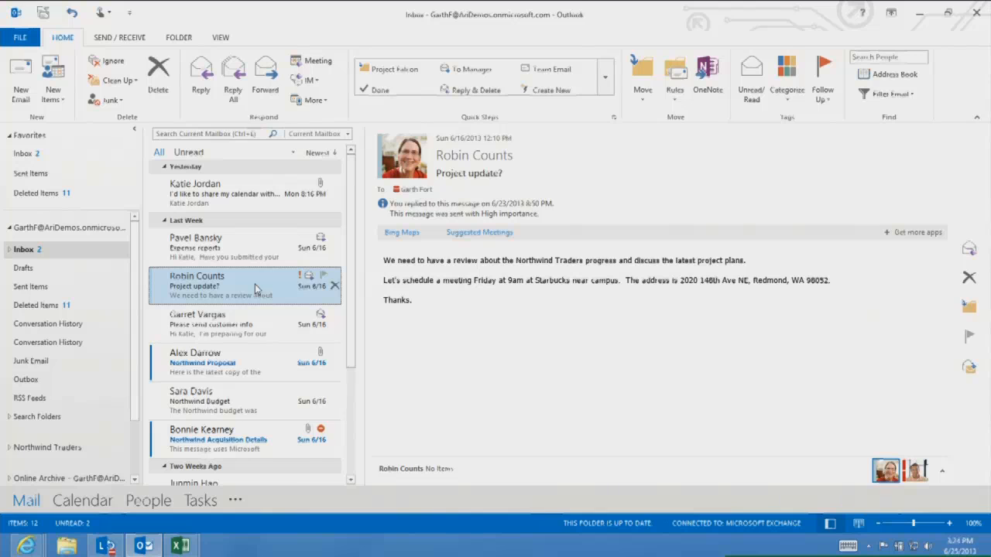
Schedule the suggested Friday meeting from Robin Counts's message as an appointment, save it, and close the reminder
click(485, 234)
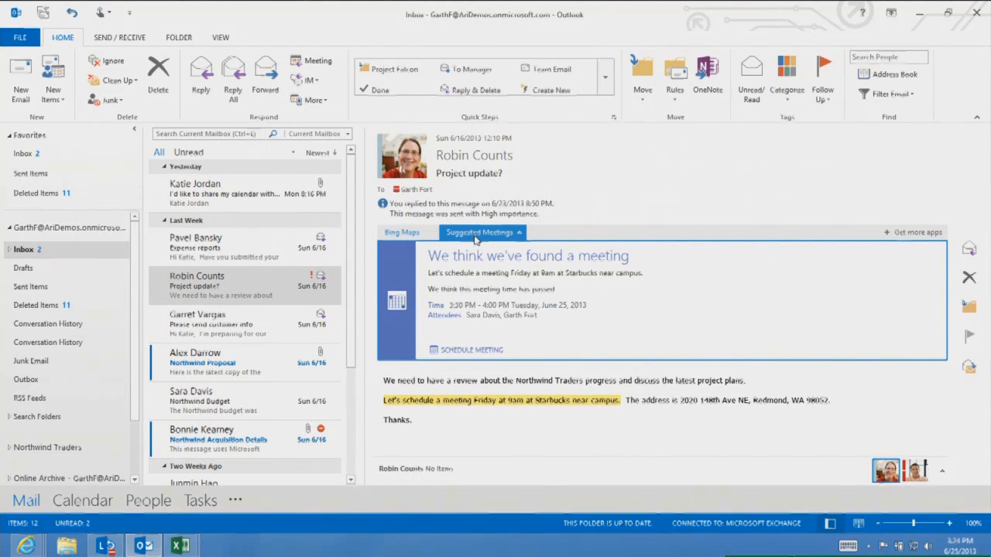
click(471, 350)
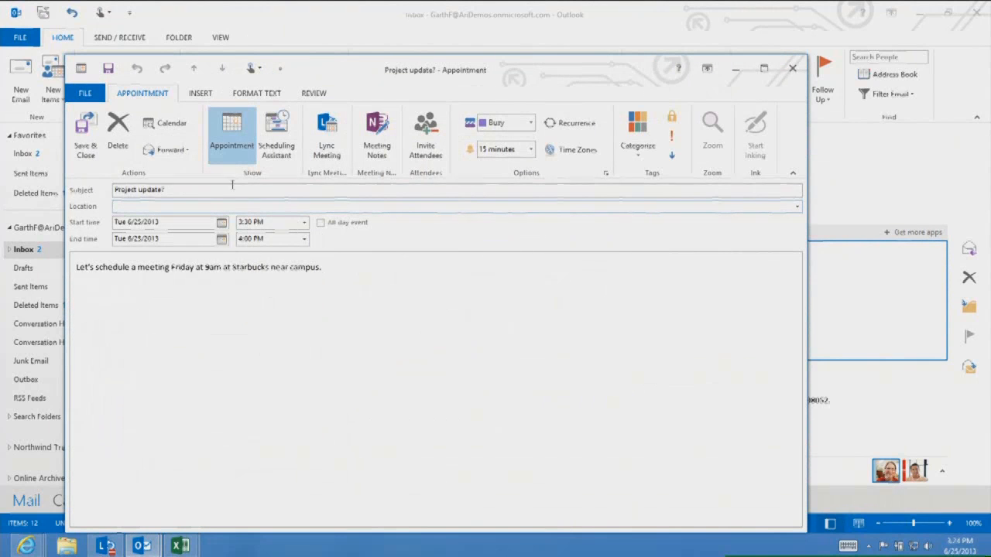
click(86, 136)
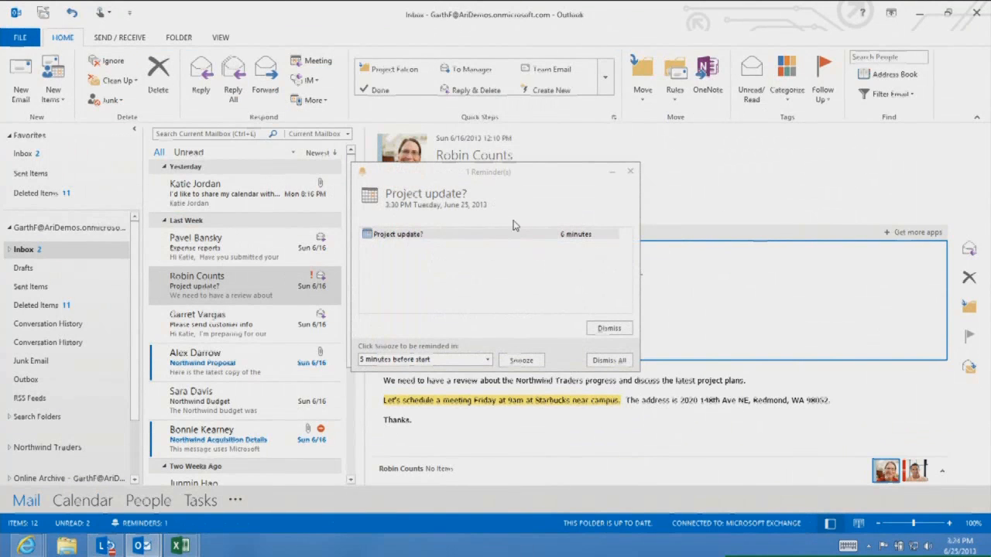
click(628, 173)
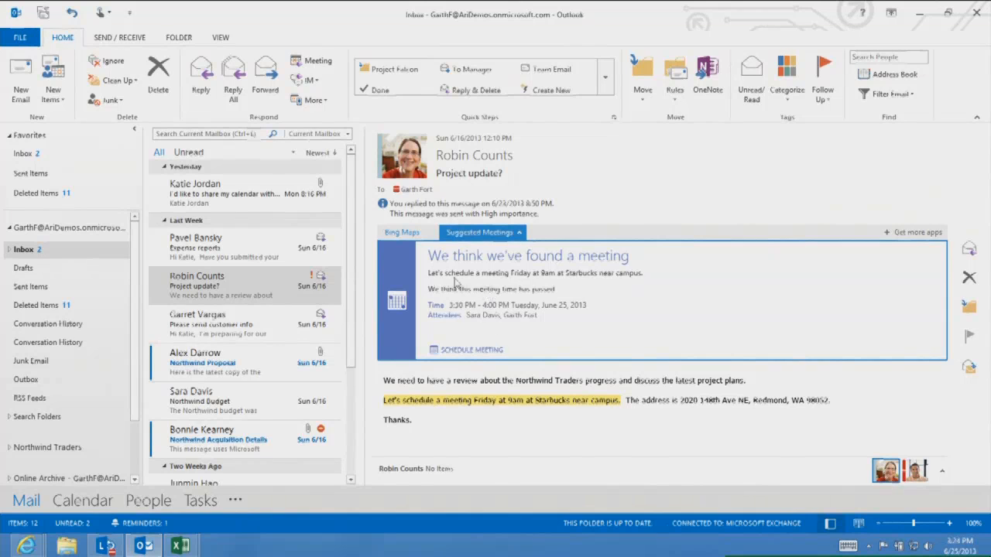
Explore the message's address in the Bing Maps app, zooming and panning to aerial view, and open directions in the browser
click(404, 233)
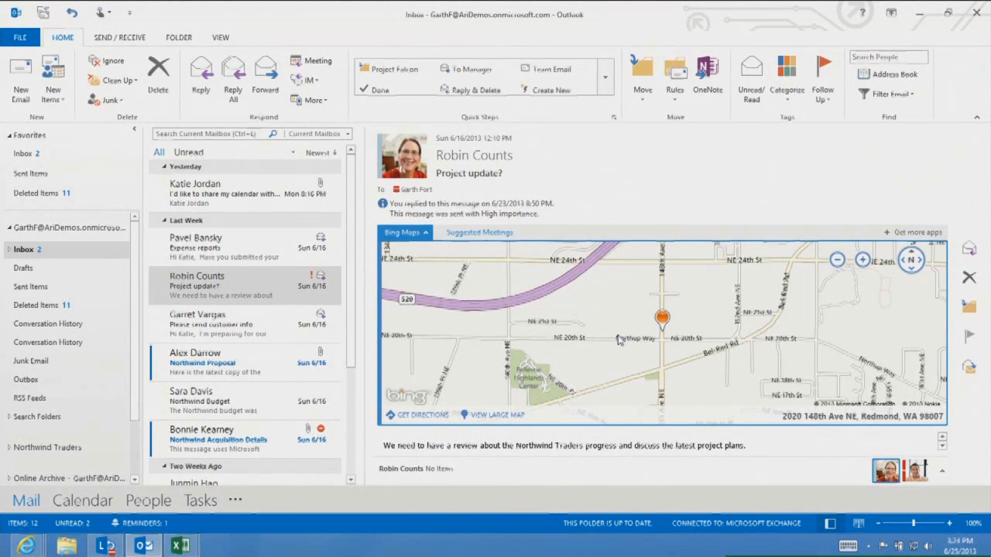
scroll(619, 341, down, 2)
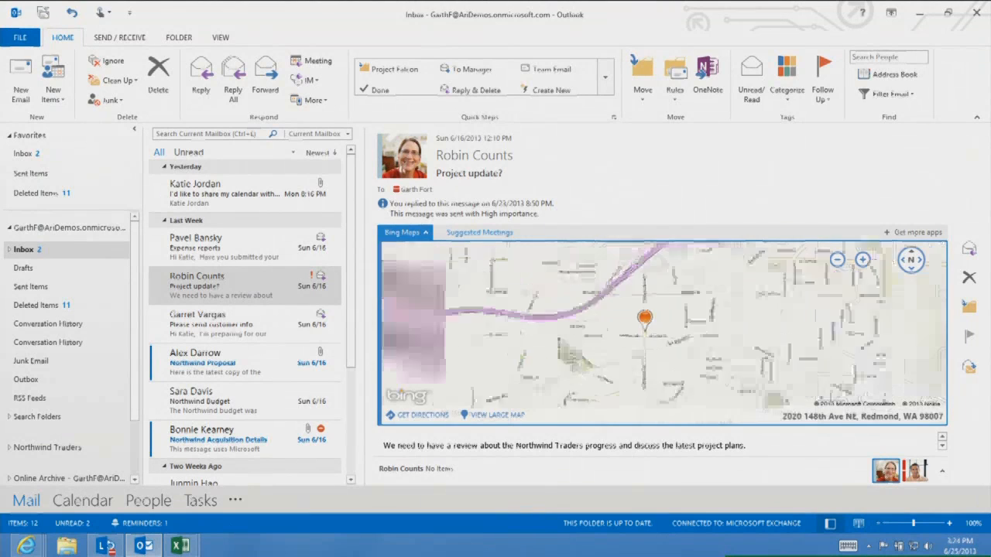
scroll(648, 319, up, 4)
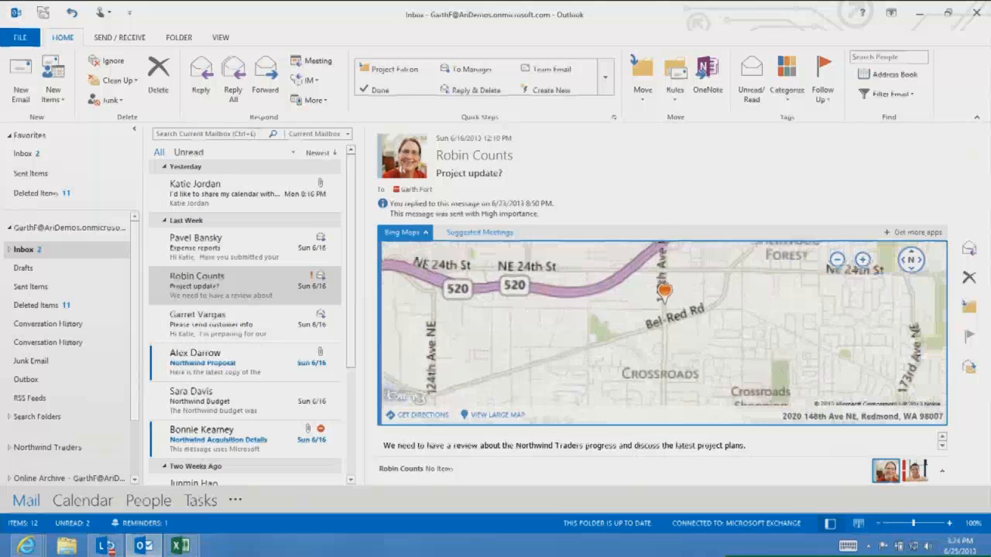
drag(636, 271, 588, 381)
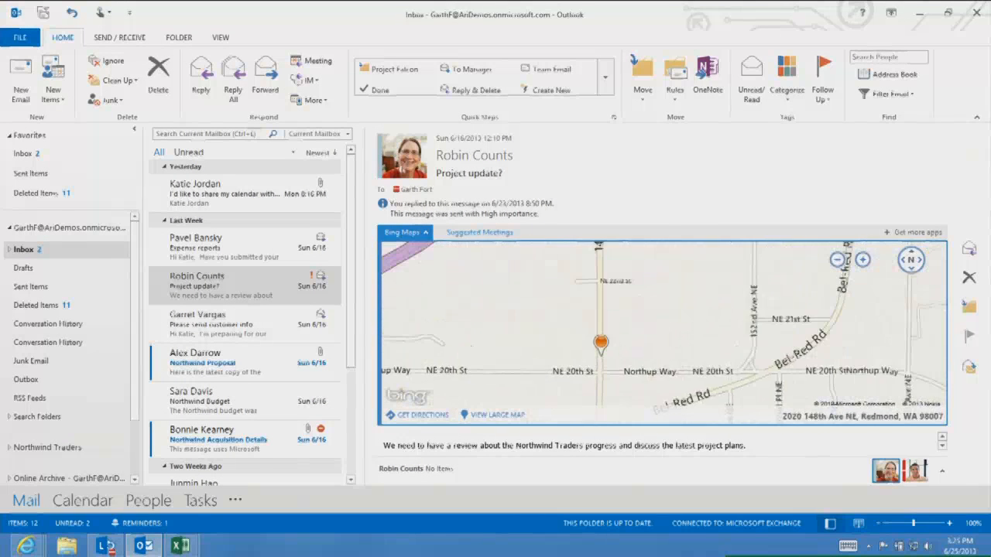
scroll(588, 372, up, 2)
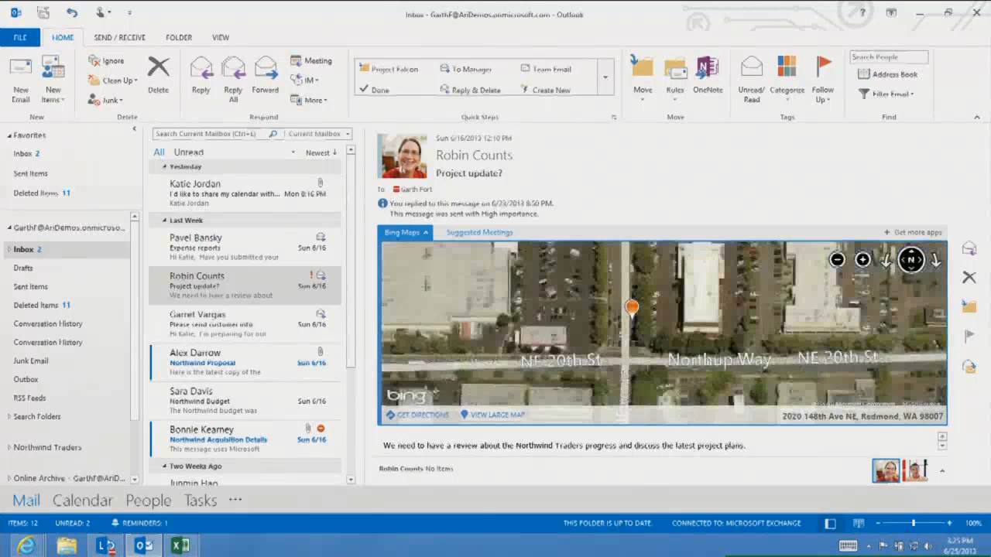
drag(632, 308, 583, 415)
scroll(618, 374, up, 2)
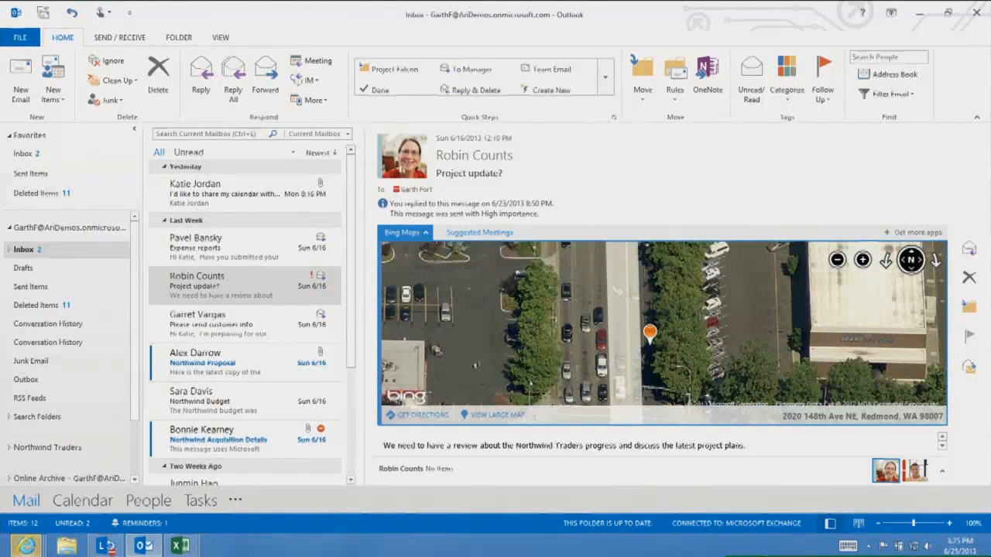
click(419, 416)
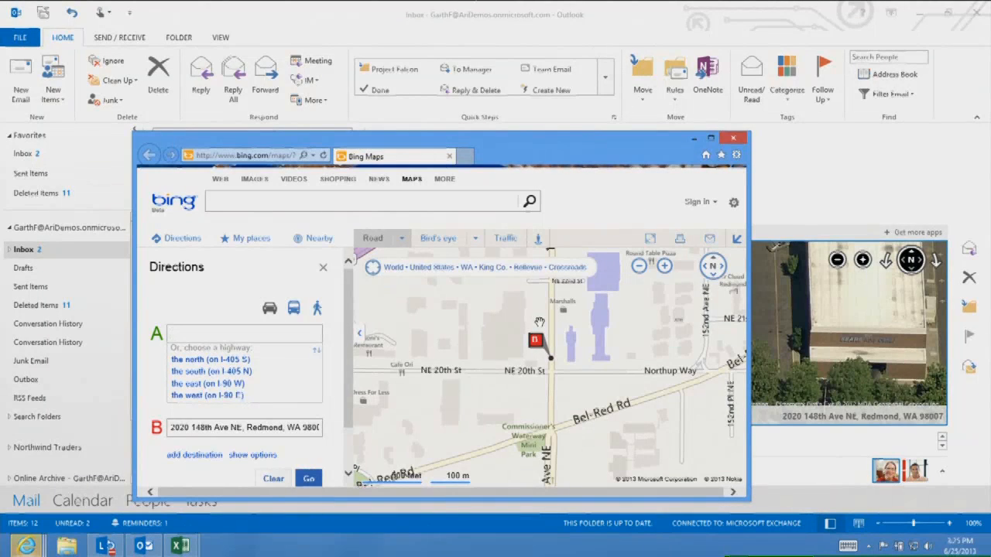
click(734, 138)
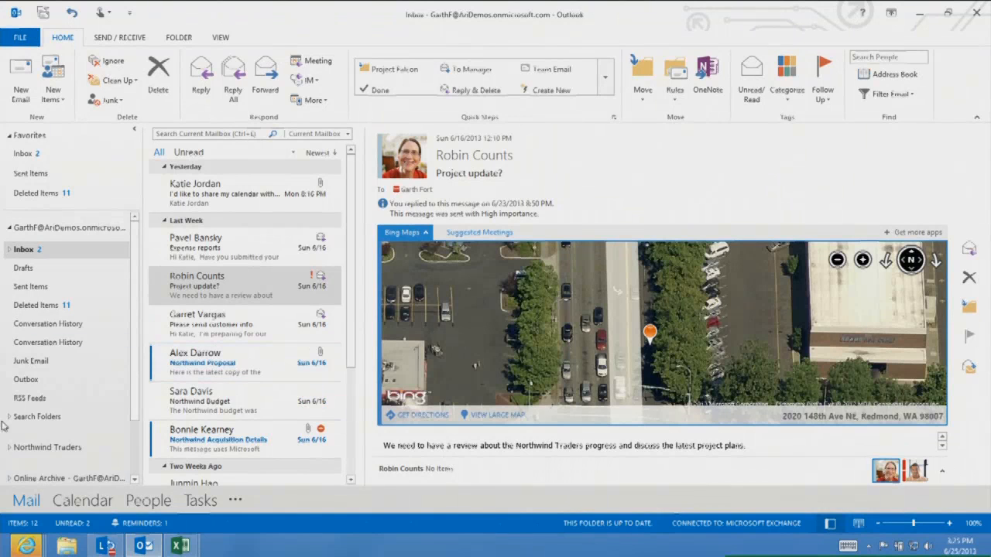
Peek at the calendar and preview the agenda for several dates in June and July
mouse_move(90, 503)
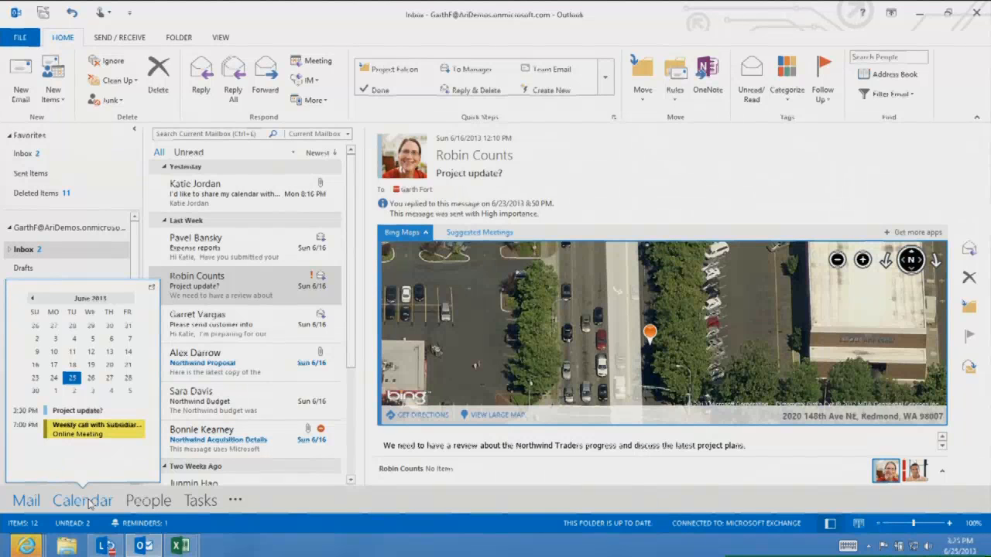
click(92, 379)
click(109, 379)
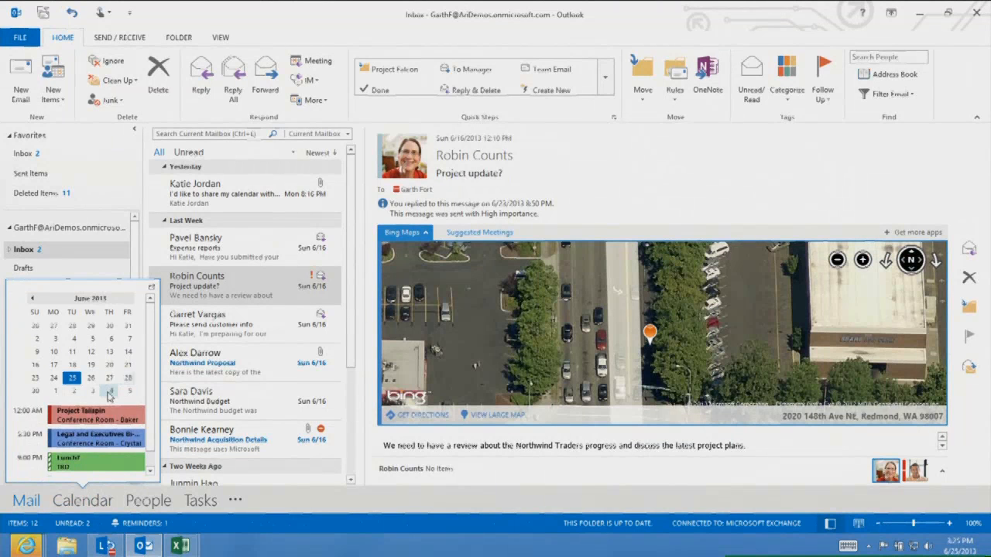
click(109, 391)
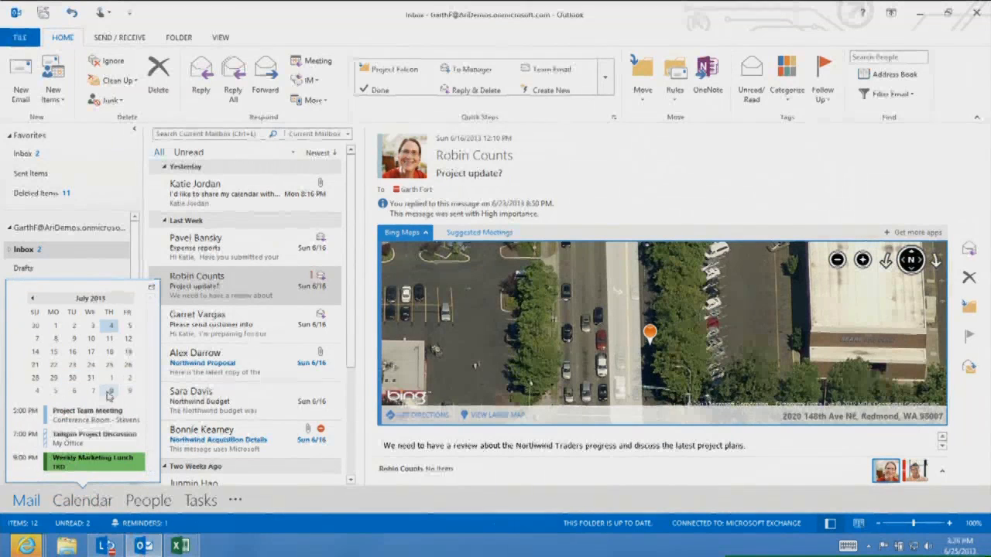
Switch to the People view, then the Calendar view, and return to Mail
click(148, 503)
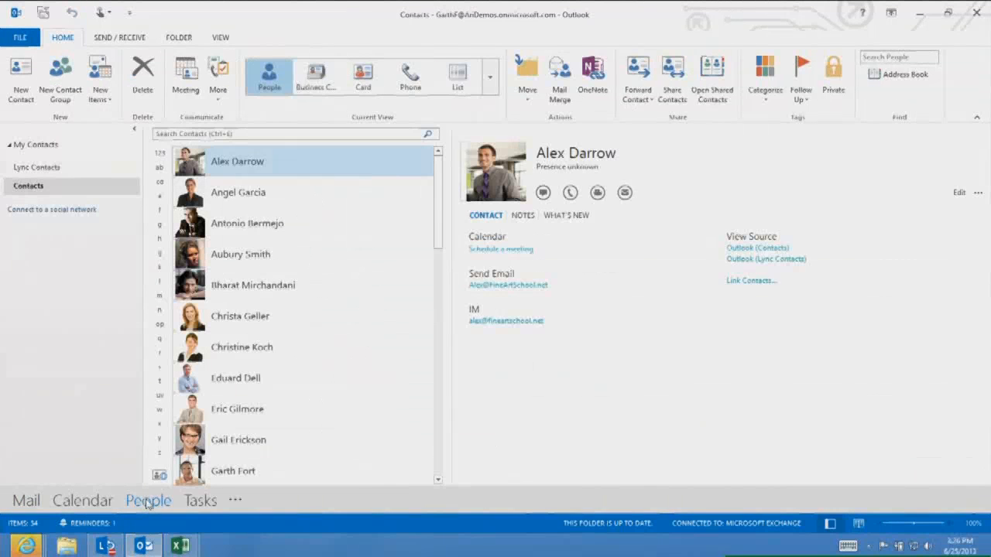
click(88, 504)
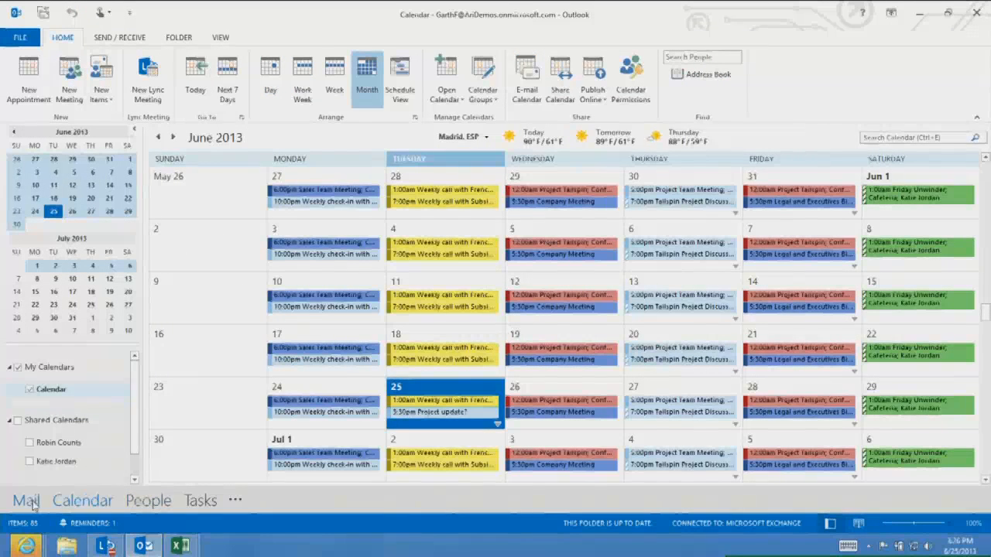
click(31, 502)
Peek at People favorites and open Garret Vargas's contact card, viewing its Notes before closing it
mouse_move(147, 503)
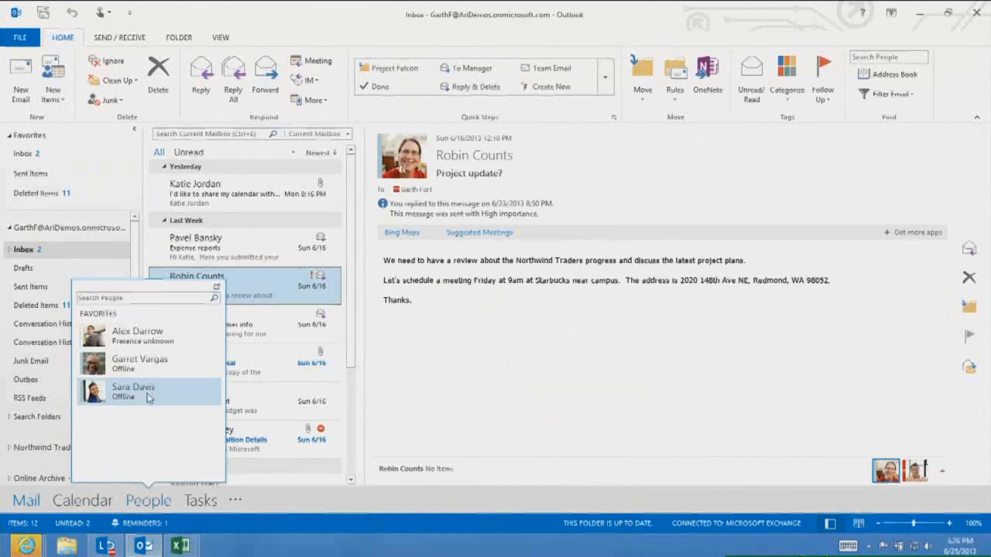
mouse_move(147, 372)
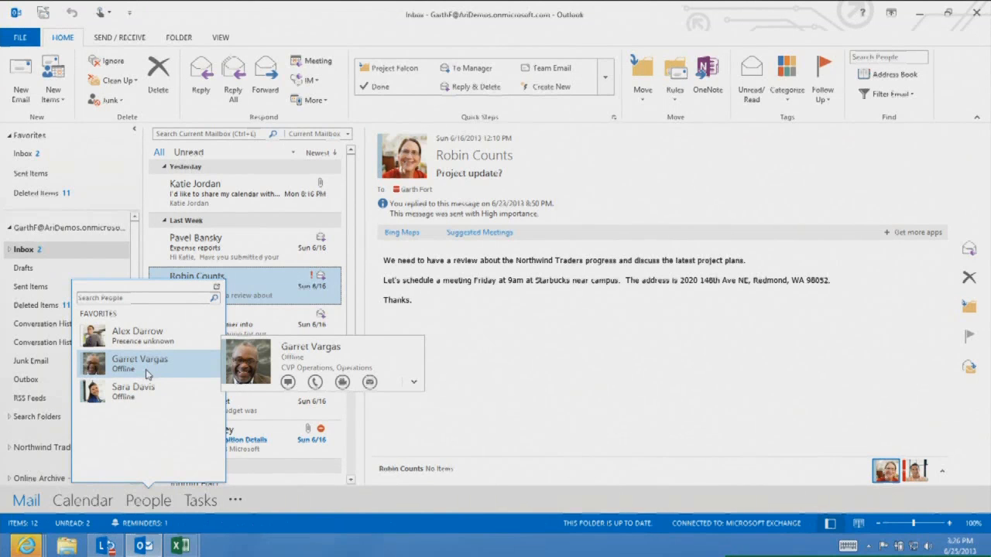
click(413, 383)
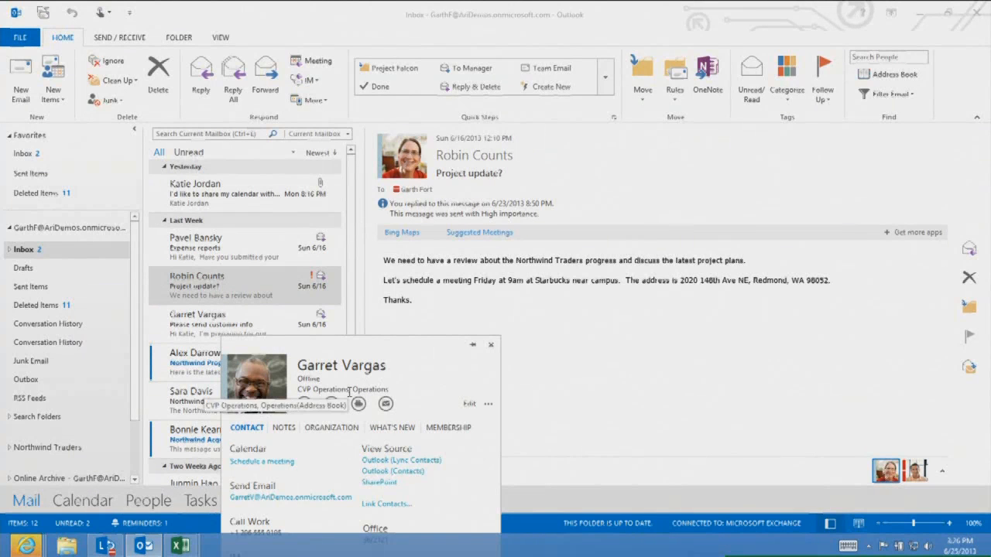
click(296, 430)
click(490, 345)
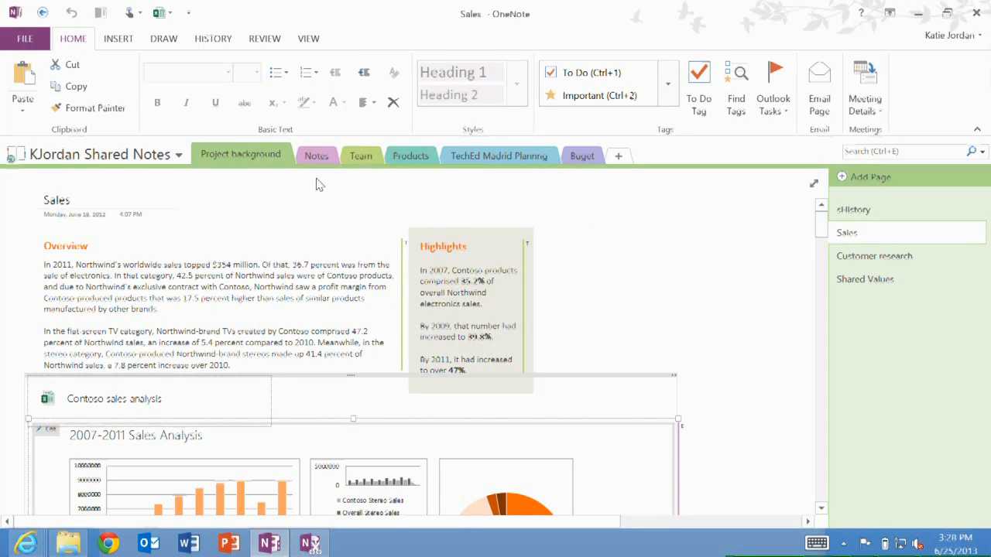
In OneNote, browse the KJordan Shared Notes section tabs, ending on TechEd Madrid Planning
click(315, 157)
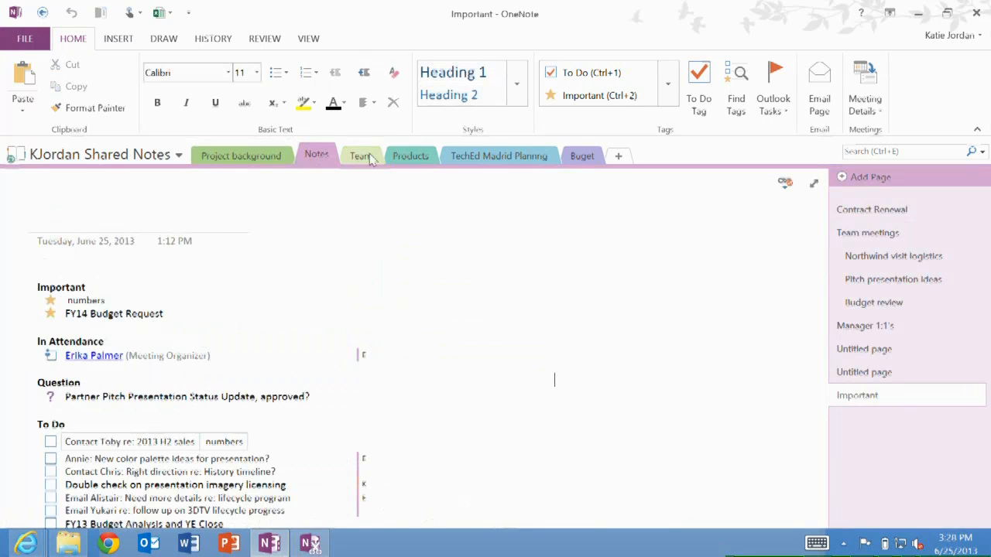
click(360, 156)
click(410, 155)
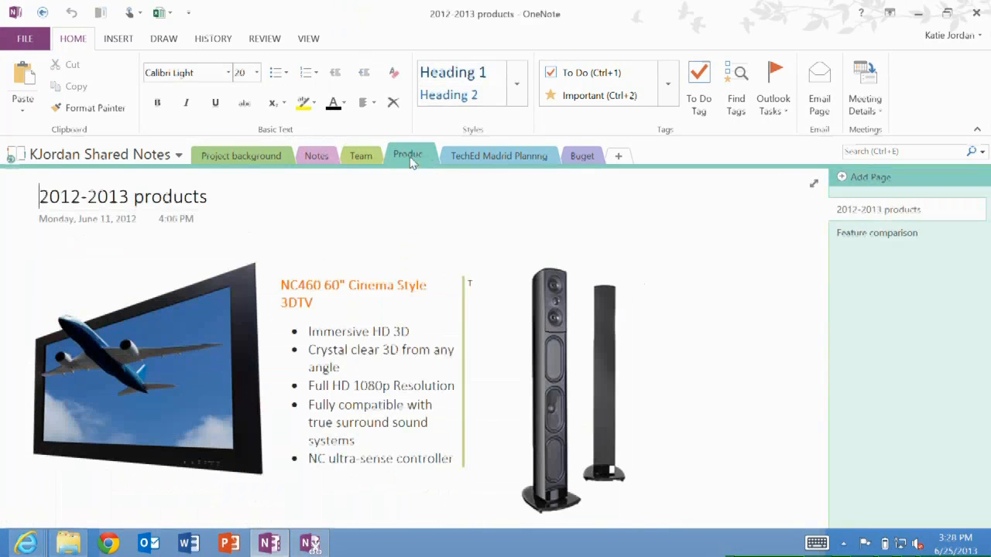
click(474, 157)
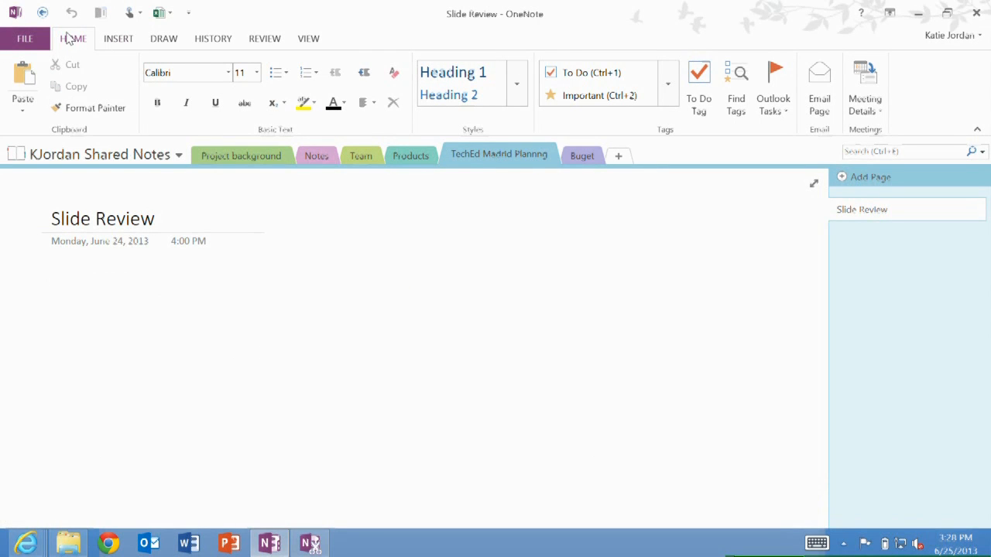
Insert the OUC-B201_Krzypow PowerPoint presentation as a file printout on the Slide Review page
click(116, 41)
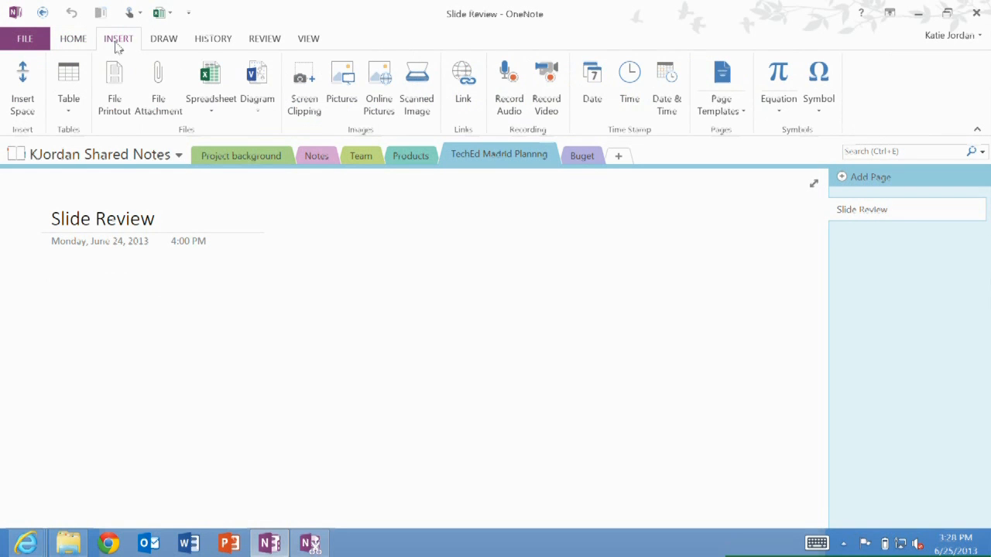
click(114, 77)
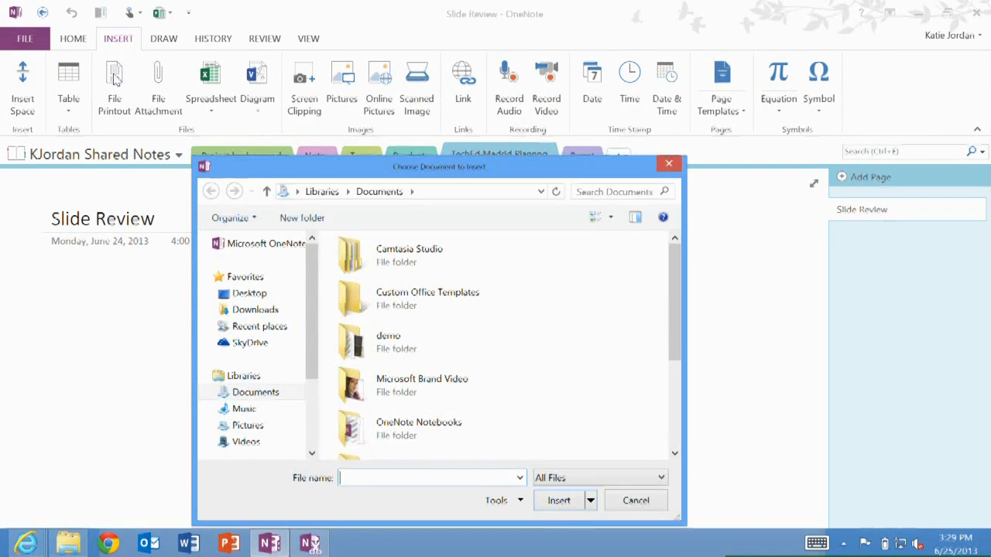
scroll(438, 380, down, 3)
scroll(438, 380, up, 2)
scroll(480, 348, up, 1)
scroll(480, 348, down, 2)
scroll(495, 344, down, 2)
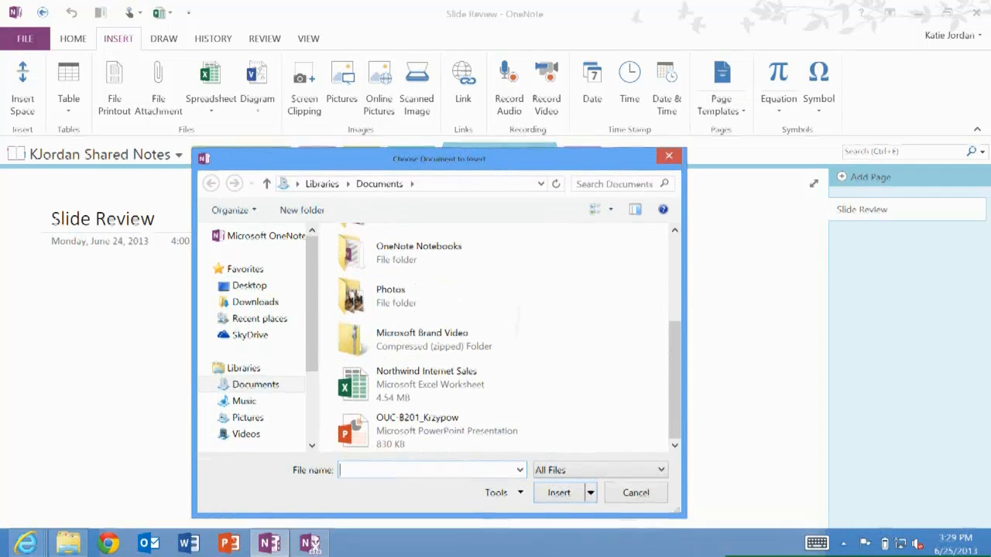
click(384, 447)
double_click(384, 446)
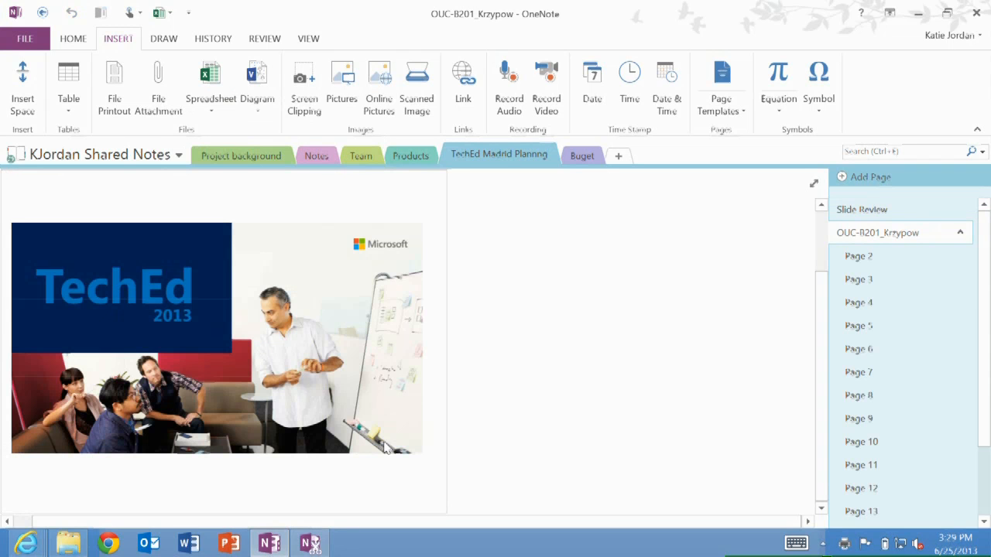
Browse the inserted printout pages, ending on Page 11
scroll(384, 447, down, 3)
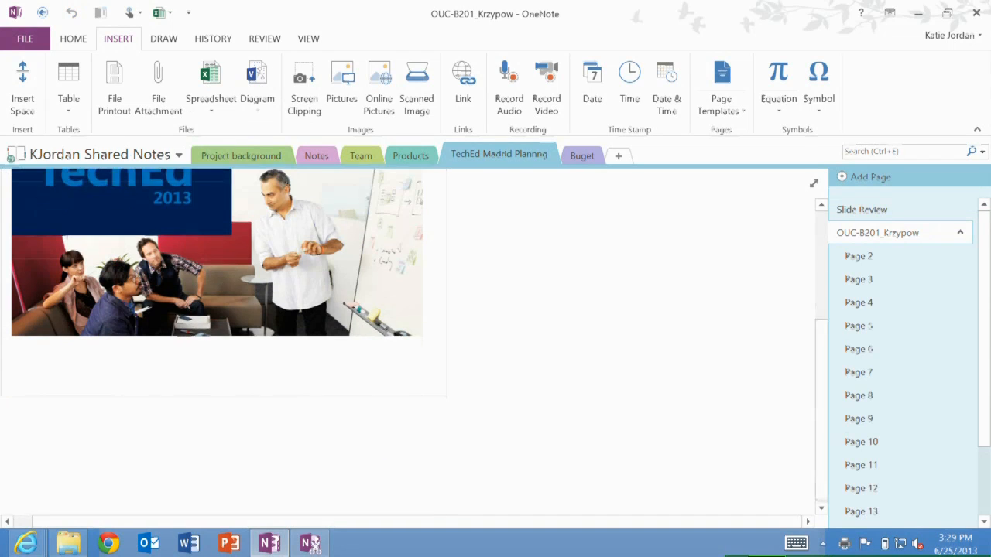
click(883, 304)
click(883, 351)
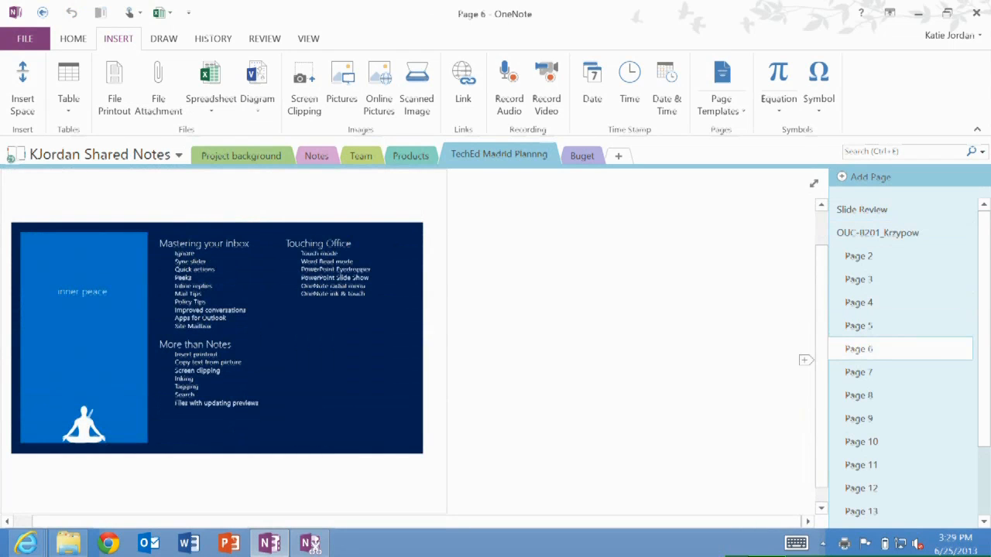
click(883, 421)
click(882, 466)
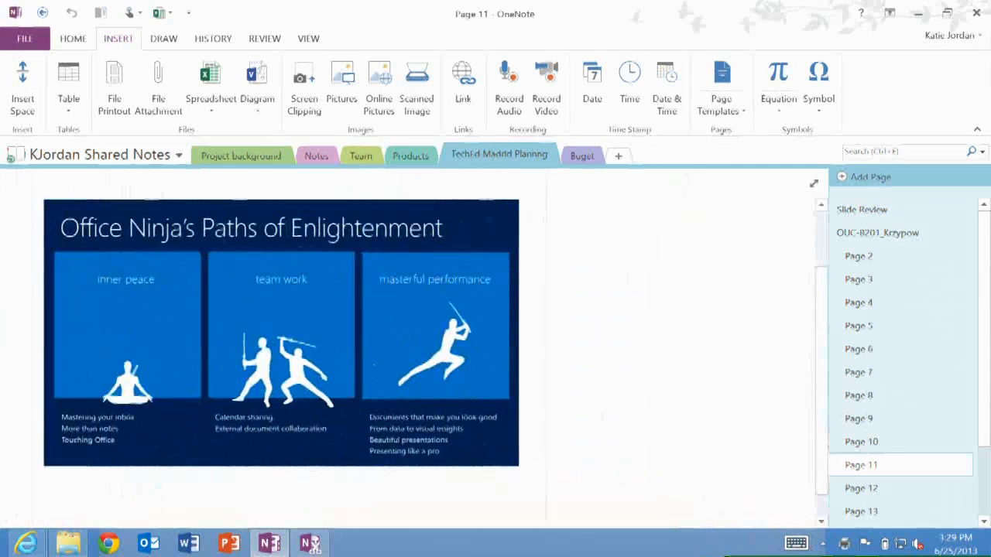
Copy the text from Page 11's printout slide and paste it as text only beside the slide
right_click(236, 276)
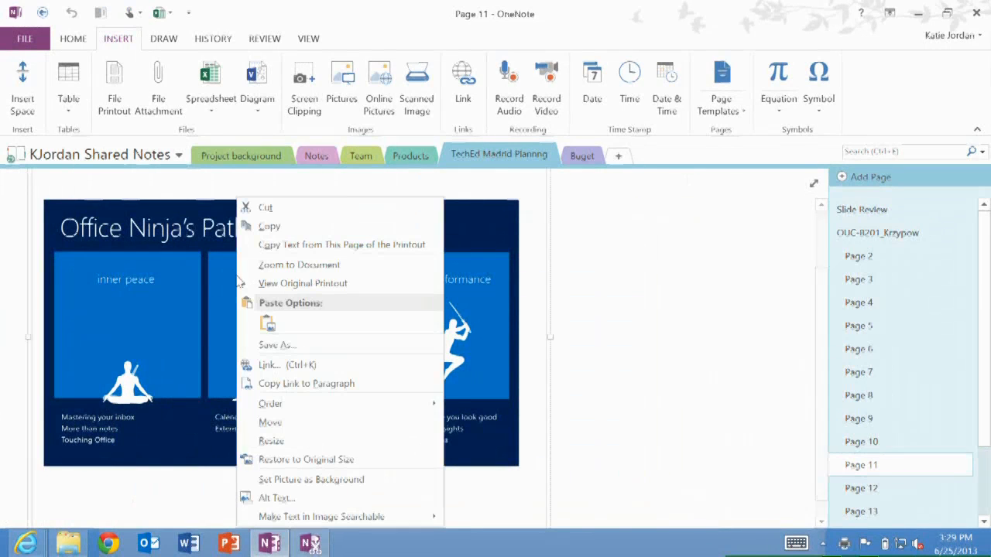
click(324, 245)
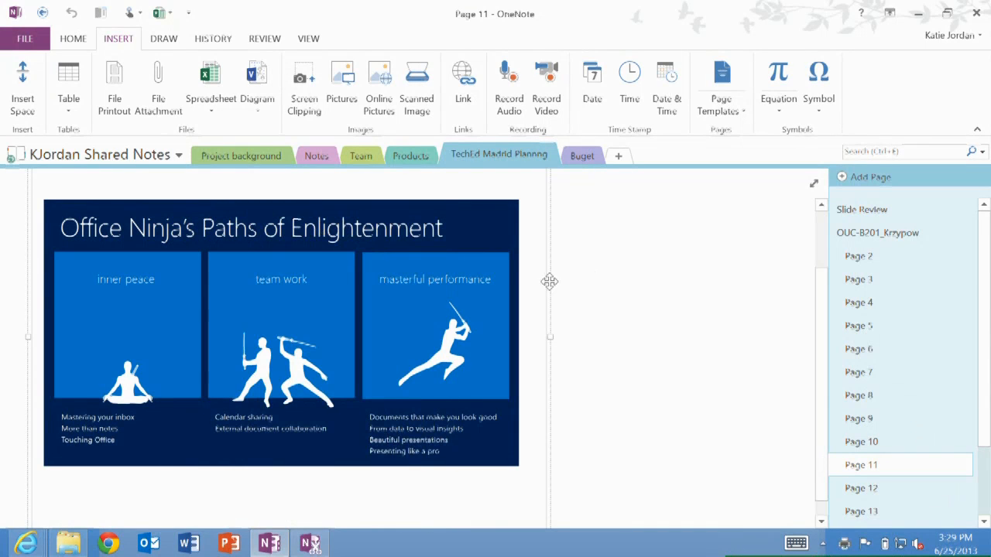
right_click(591, 278)
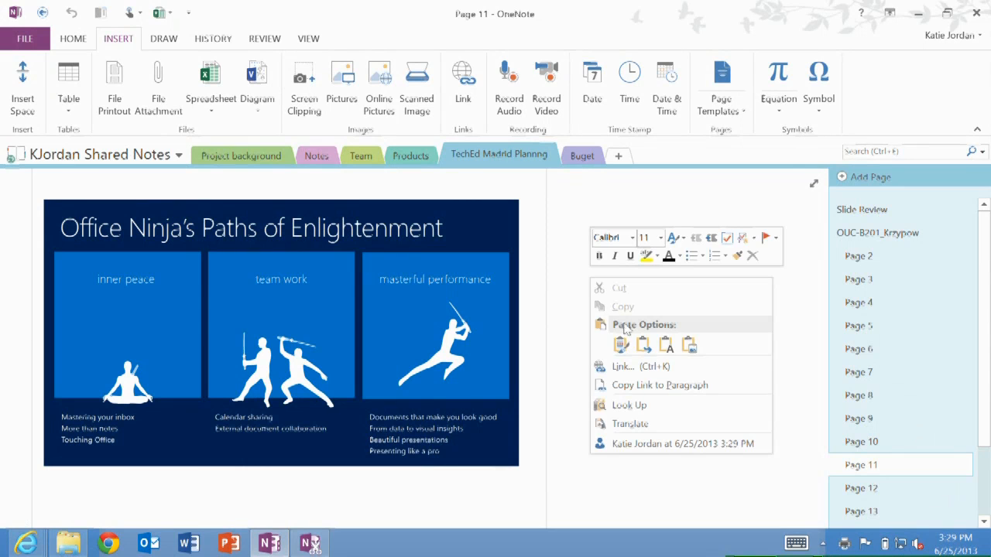
click(666, 346)
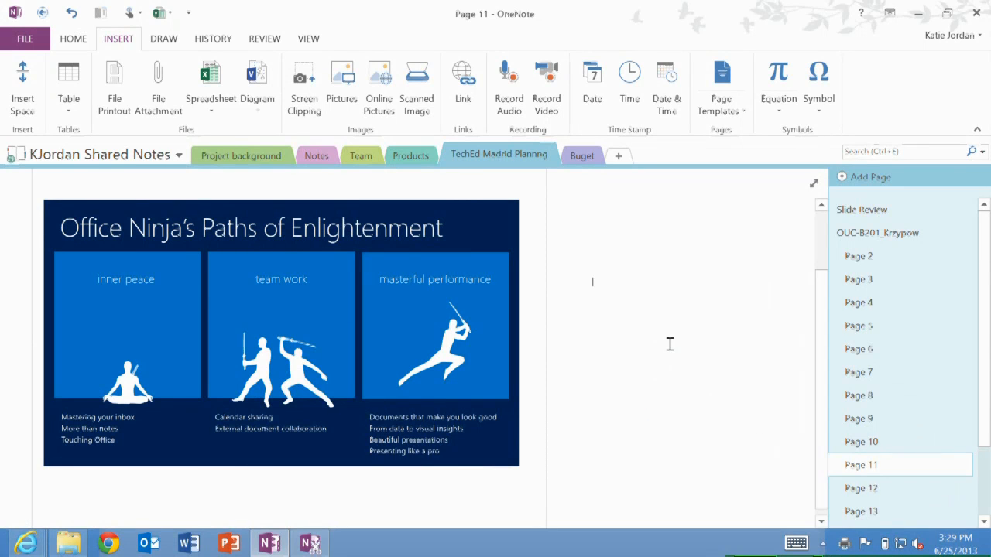
Try to paste the copied slide text as text only below the Page 11 printout
scroll(670, 343, down, 3)
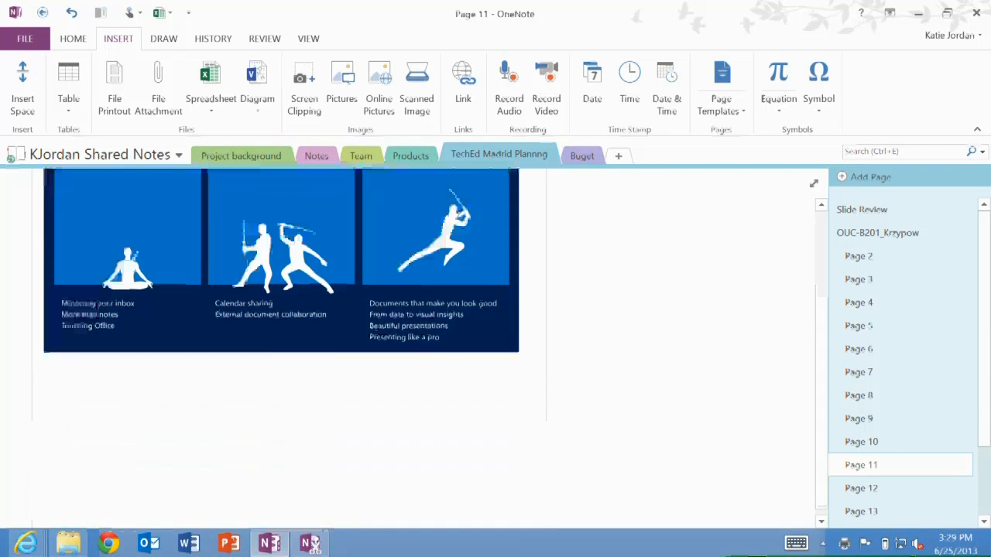
right_click(68, 410)
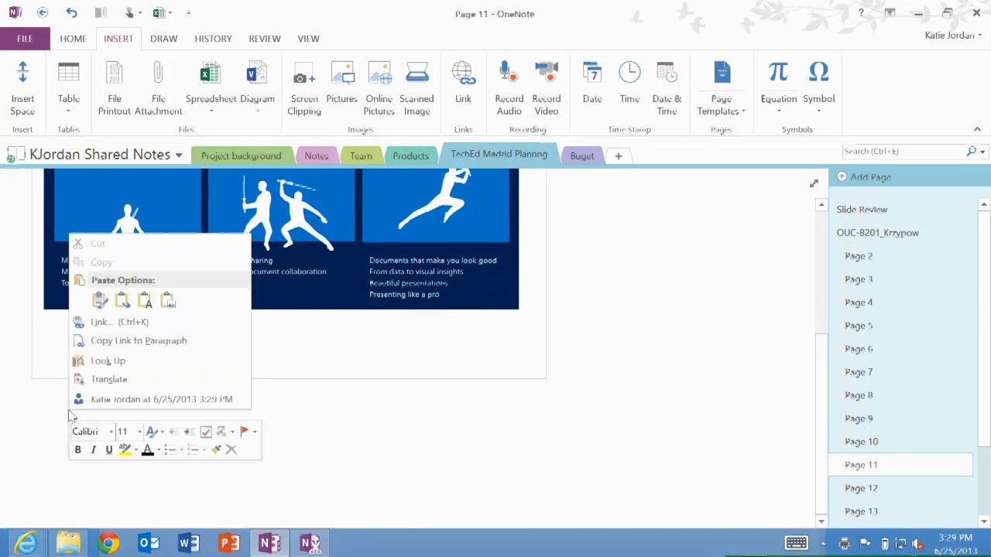
click(145, 300)
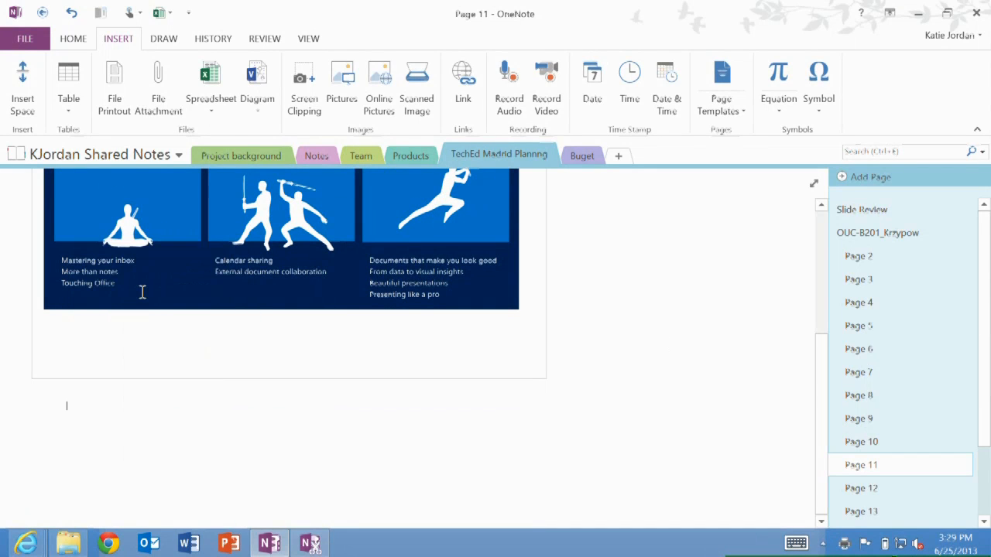
Copy the text from this printout page again and paste it below the slide
scroll(185, 241, up, 2)
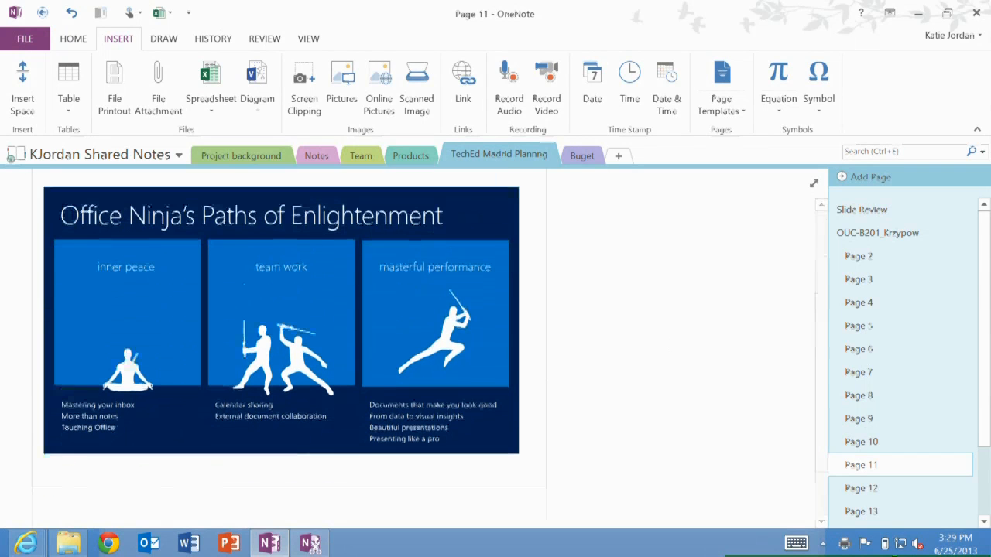
scroll(279, 325, down, 1)
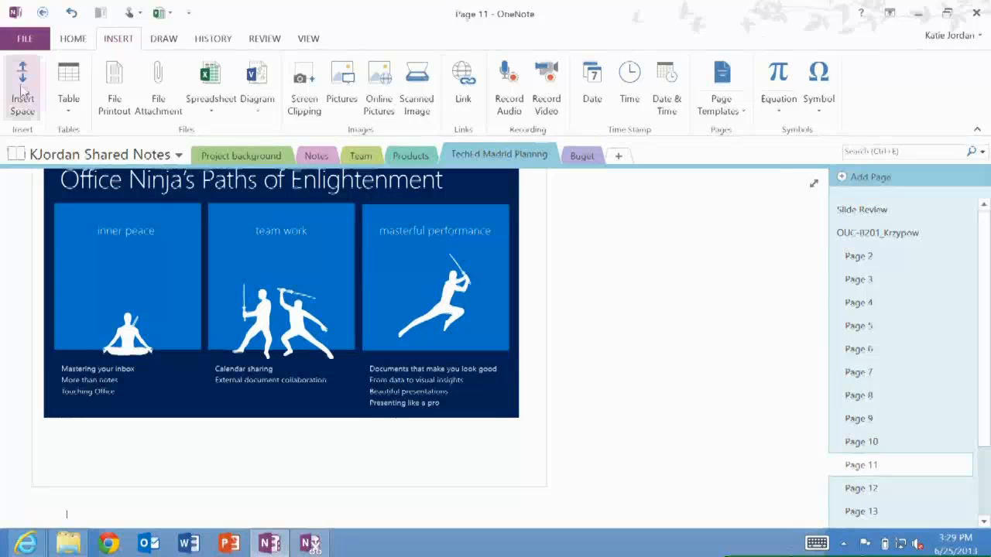
right_click(131, 242)
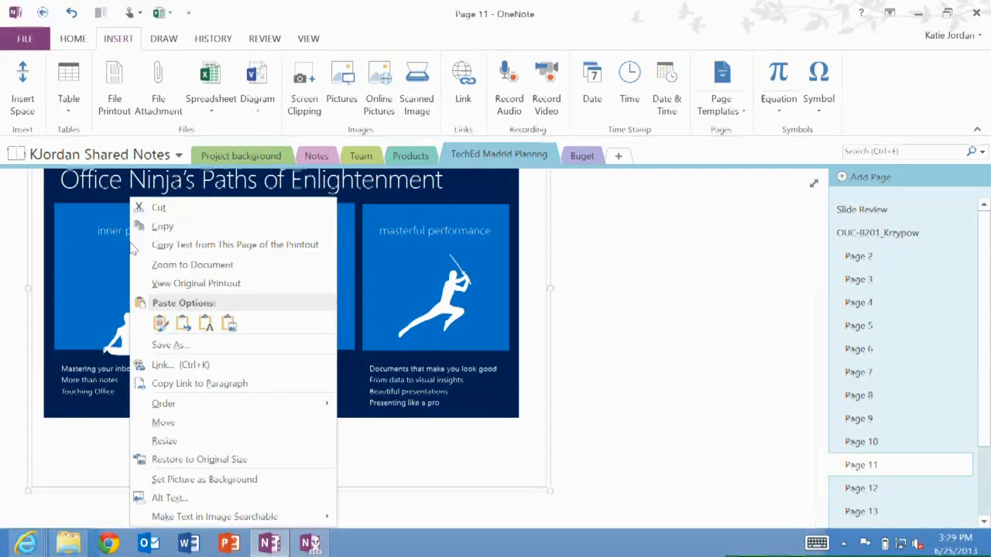
click(236, 245)
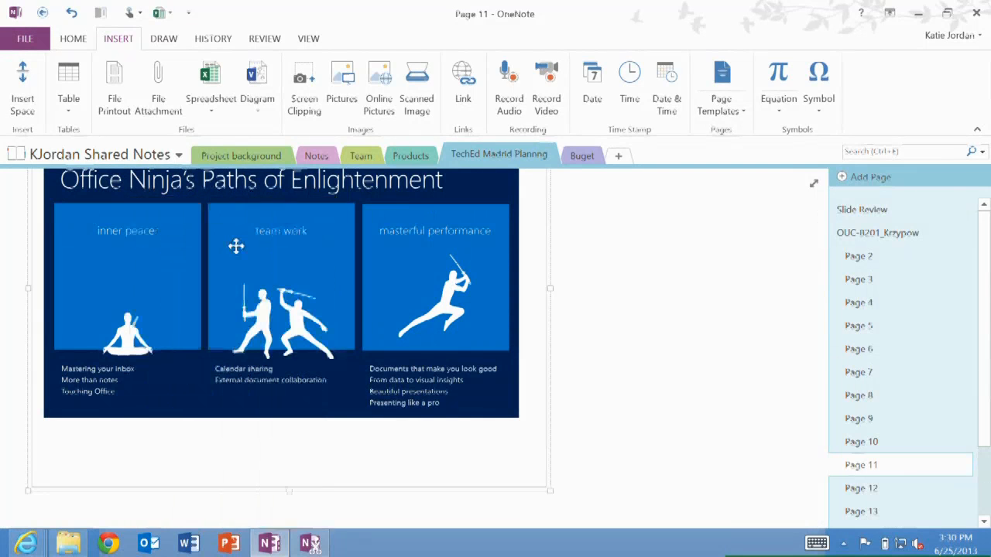
right_click(86, 514)
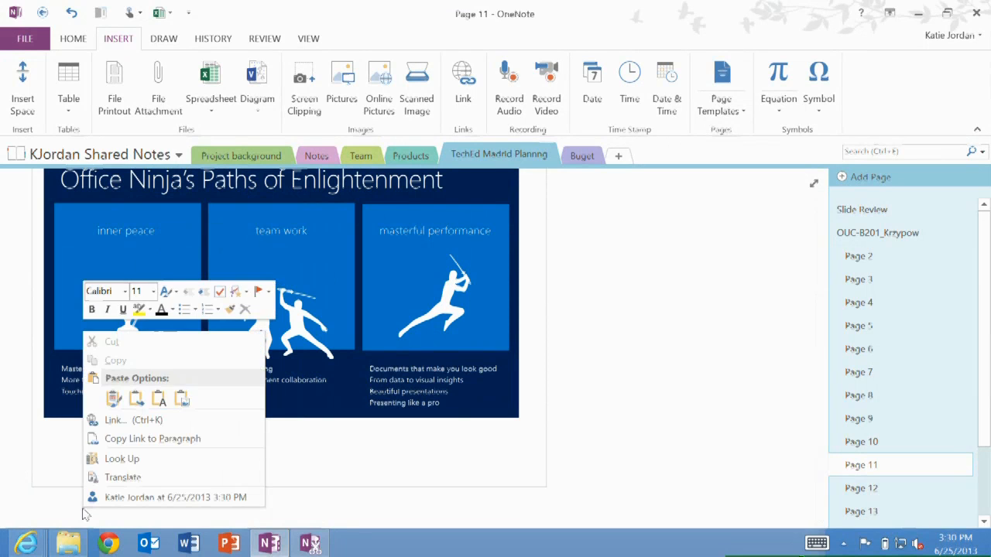
click(165, 394)
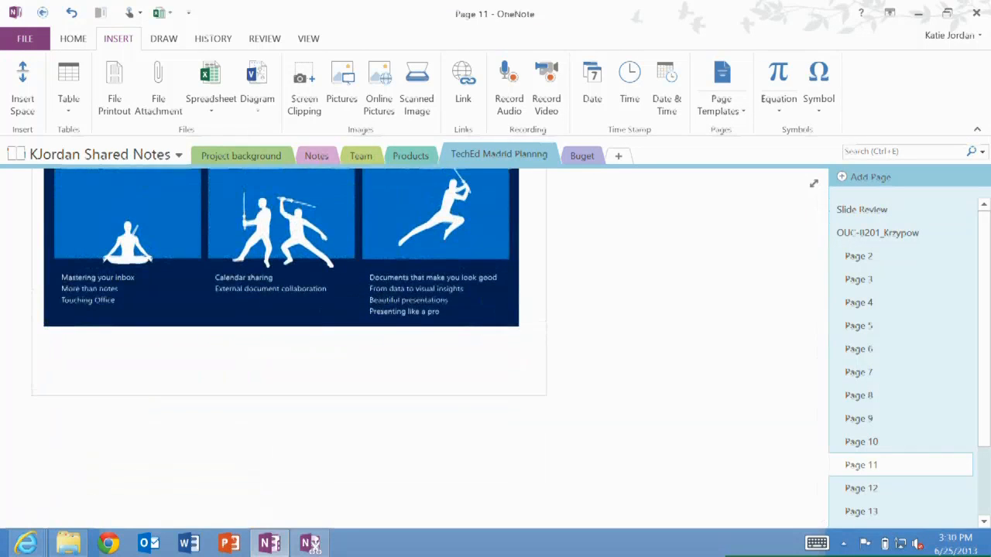
Paste the clipboard below the slide once more, then undo that paste
click(288, 199)
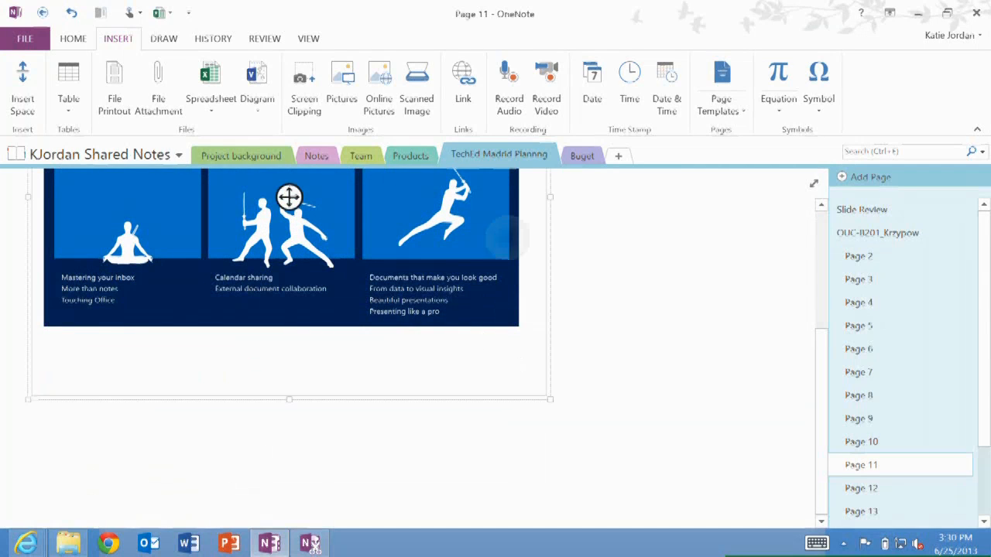
drag(48, 427, 681, 492)
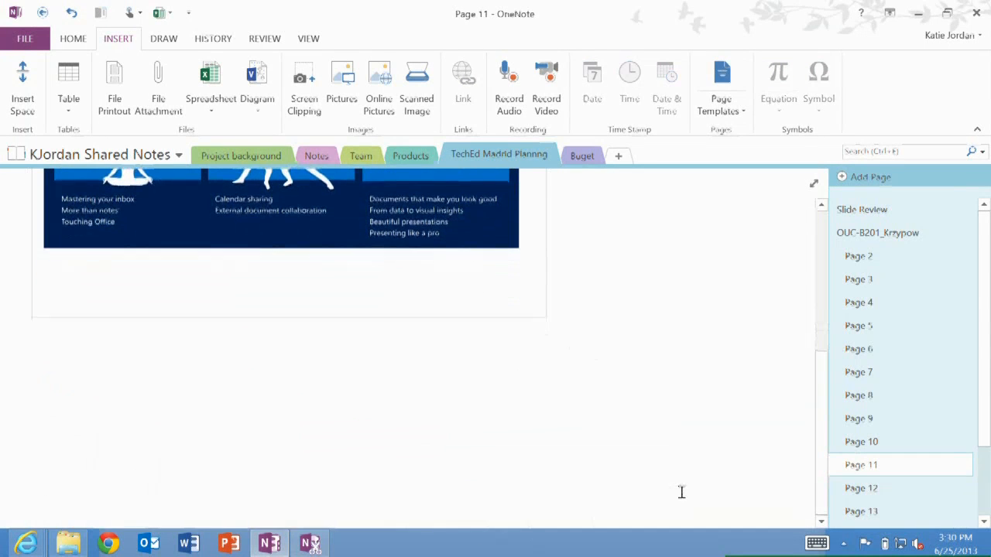
right_click(66, 334)
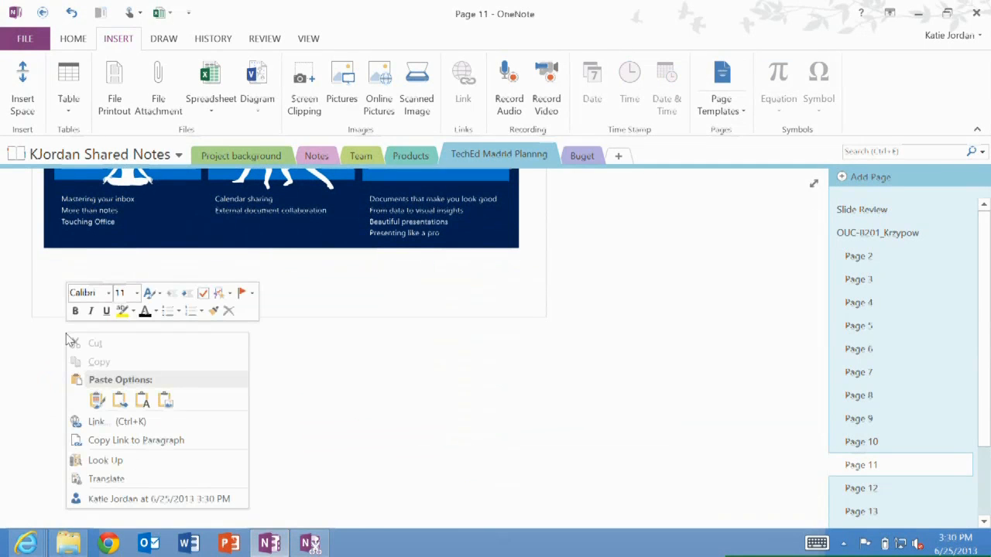
click(150, 401)
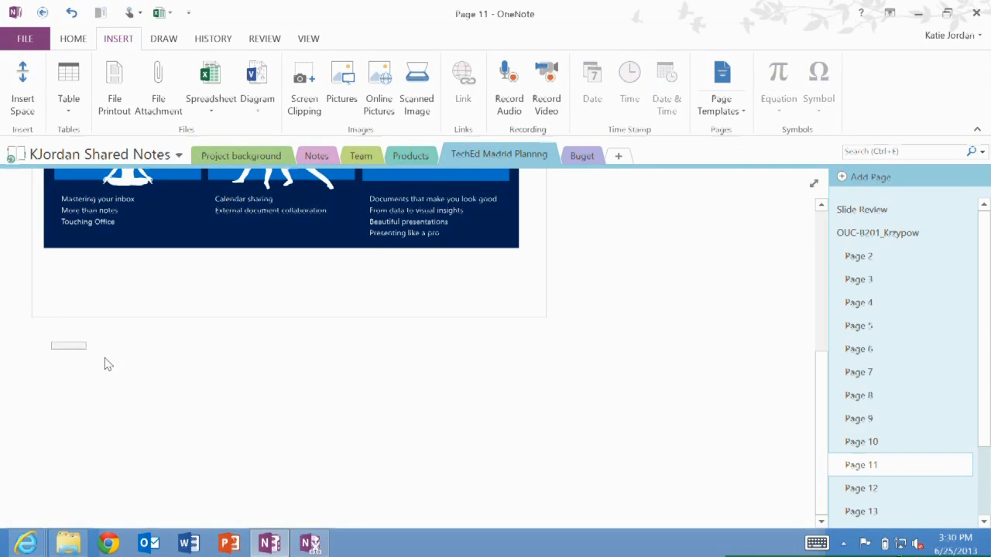
key(ctrl+z)
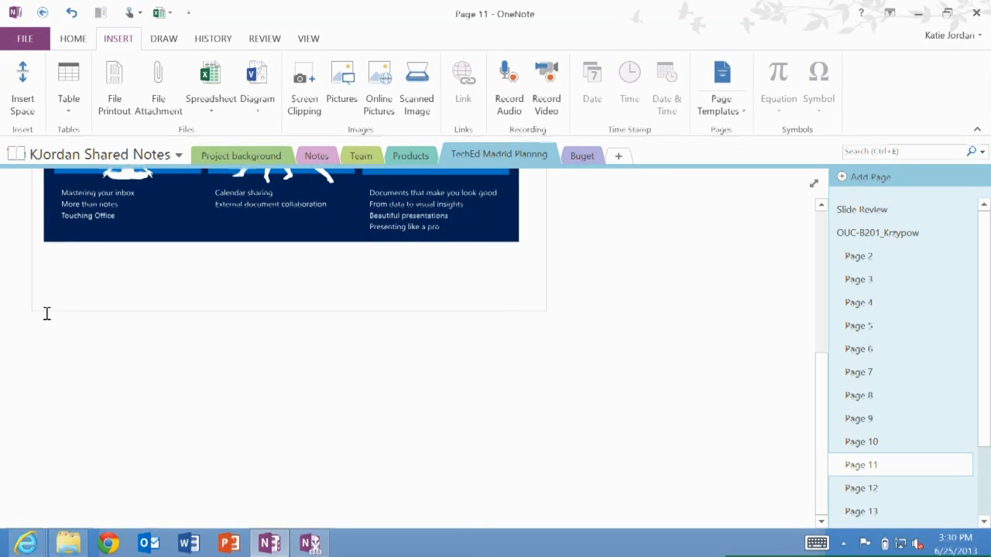
drag(48, 326, 716, 500)
scroll(716, 499, up, 3)
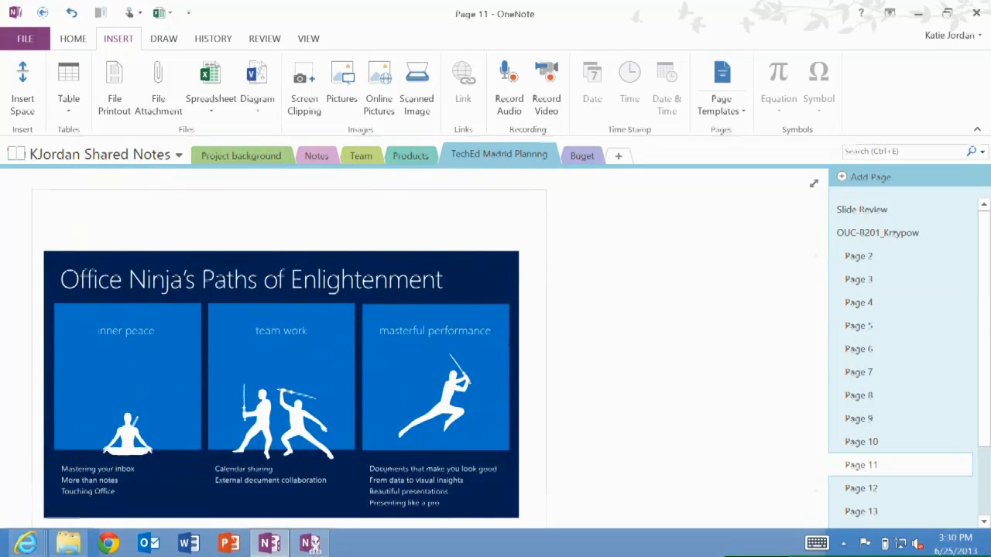
scroll(716, 499, down, 2)
scroll(716, 499, up, 1)
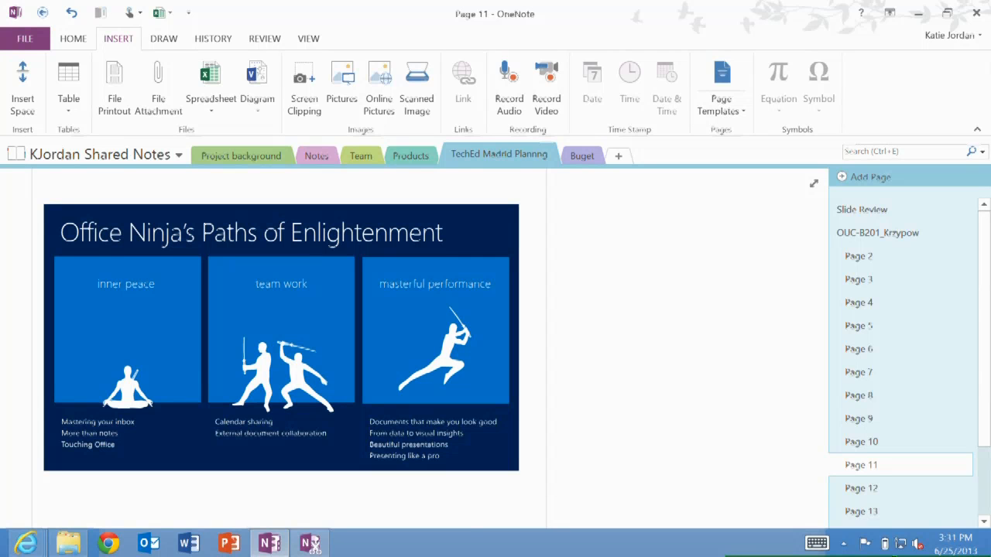
Switch to Internet Explorer and send a screen clipping of the Surface web page to the TechEd Madrid Planning section
click(23, 544)
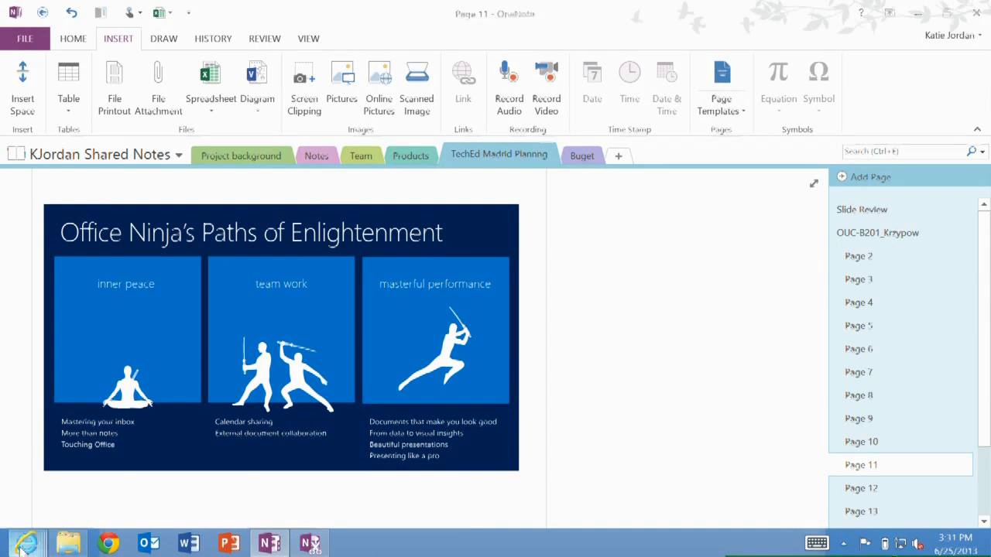
click(135, 471)
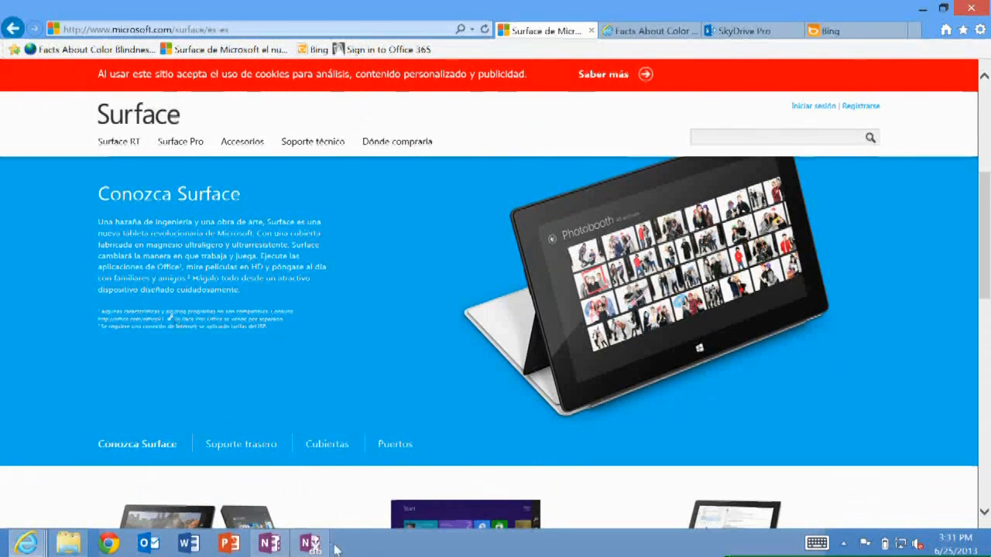
click(308, 544)
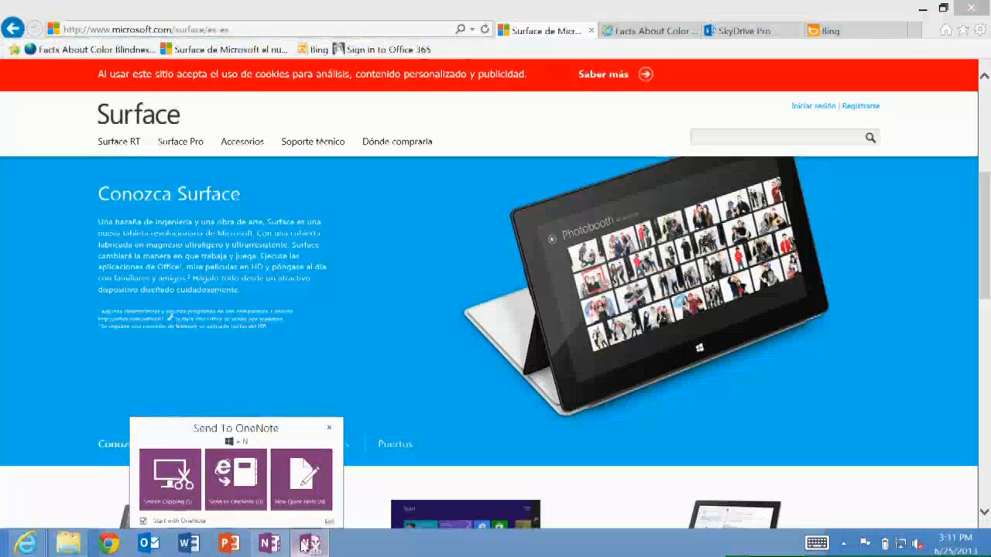
click(163, 474)
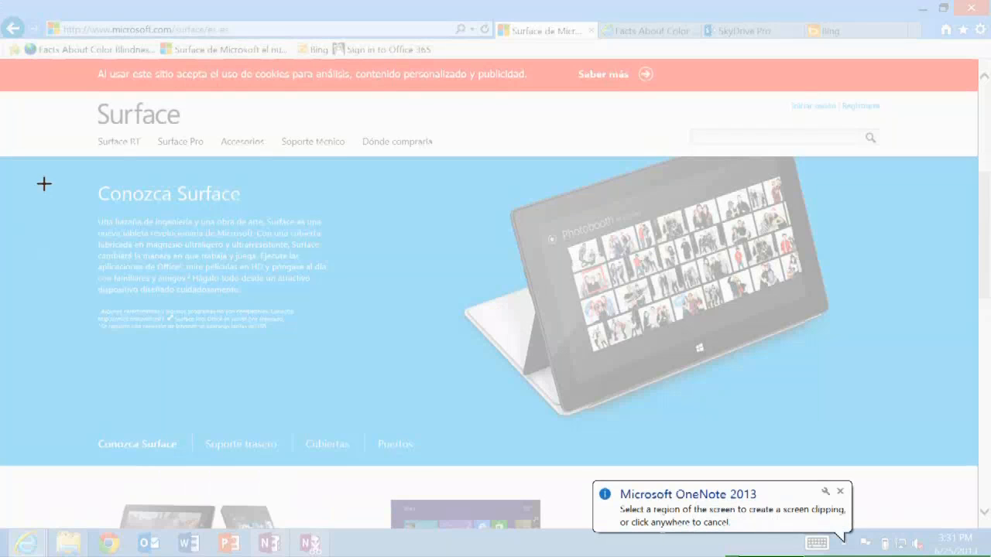
drag(47, 168, 934, 469)
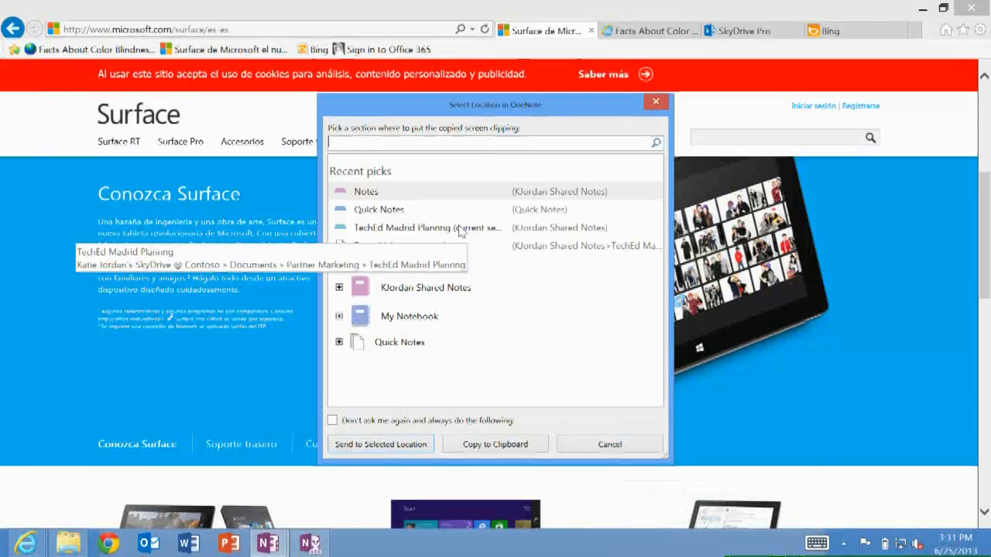
double_click(459, 230)
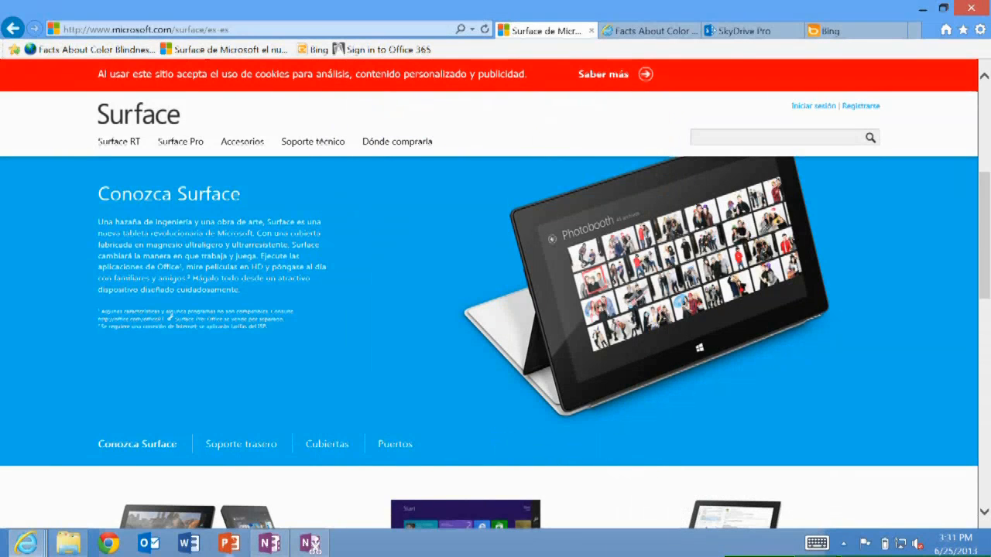
On the new clipping page, circle the Spanish text in ink and handwrite a title and 'translate to english'
click(270, 544)
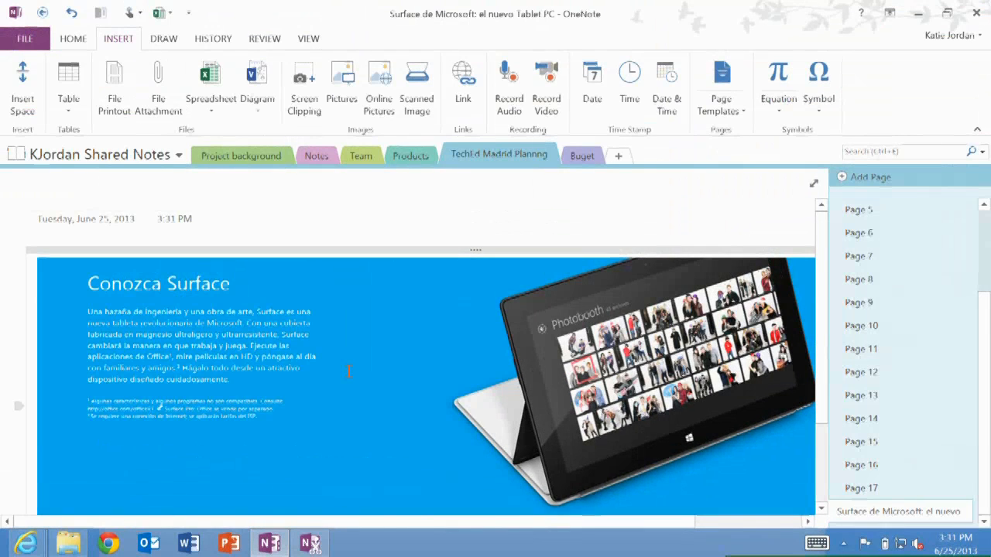
scroll(349, 371, down, 2)
scroll(349, 372, up, 1)
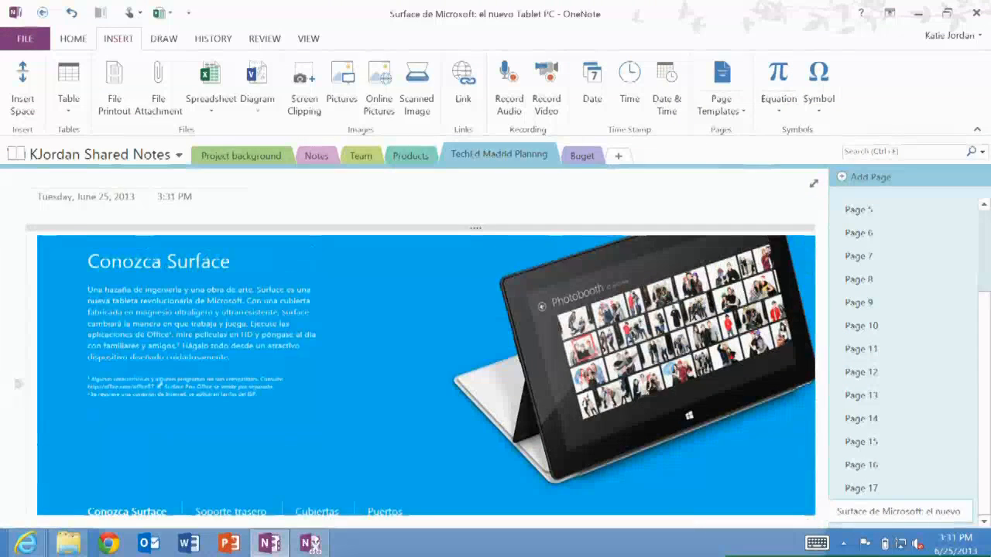
mouse_move(186, 219)
mouse_down()
mouse_move(314, 286)
mouse_move(158, 249)
mouse_up()
mouse_move(302, 270)
mouse_down()
mouse_move(379, 216)
mouse_move(399, 242)
mouse_move(425, 245)
mouse_move(445, 232)
mouse_move(465, 249)
mouse_up()
mouse_move(469, 209)
mouse_down()
mouse_move(468, 228)
mouse_move(504, 222)
mouse_up()
drag(493, 208, 511, 204)
drag(532, 198, 538, 198)
drag(380, 267, 370, 301)
drag(361, 288, 505, 242)
drag(507, 226, 507, 248)
drag(497, 233, 546, 237)
drag(534, 223, 572, 220)
drag(356, 340, 377, 328)
drag(370, 323, 391, 343)
mouse_move(418, 313)
mouse_down()
mouse_move(403, 331)
mouse_move(410, 352)
mouse_up()
mouse_move(438, 295)
mouse_down()
mouse_move(424, 321)
mouse_move(453, 309)
mouse_up()
mouse_move(465, 281)
mouse_down()
mouse_move(469, 302)
mouse_move(485, 294)
mouse_up()
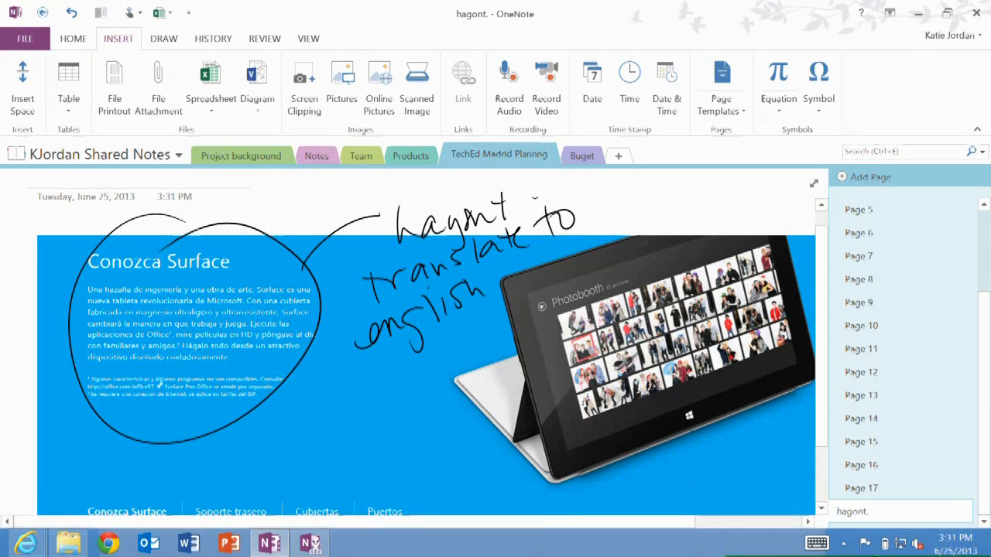
Convert the handwritten page title to typed text with Ink to Text
click(265, 39)
click(213, 39)
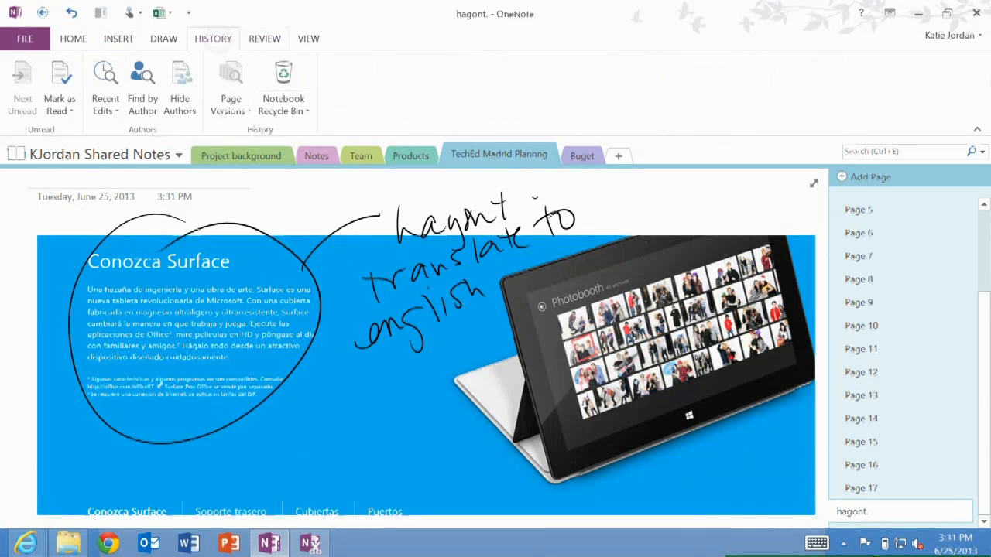
click(164, 39)
click(841, 86)
click(15, 73)
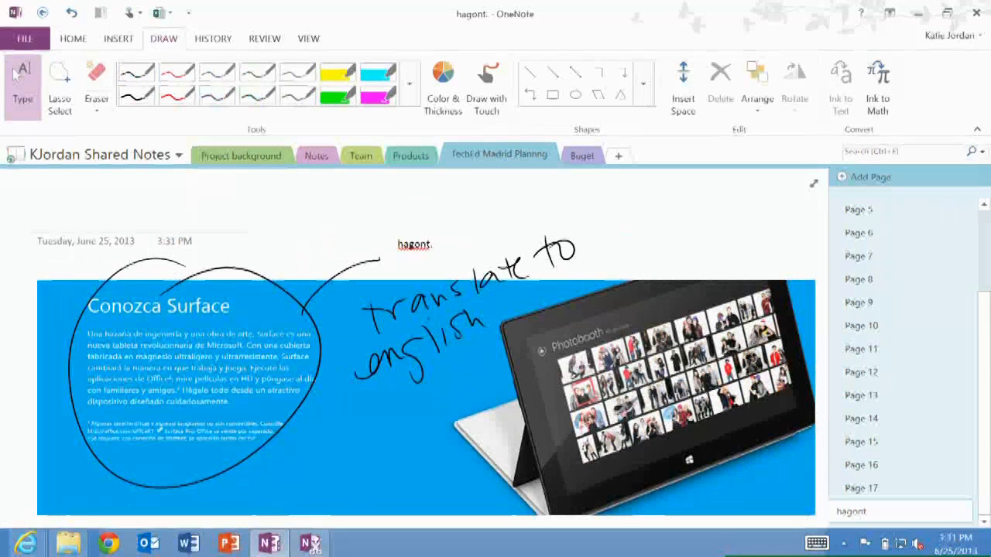
Handwrite 'translate' above the page and convert it to typed text with Ink to Text
mouse_move(337, 198)
mouse_down()
mouse_move(347, 237)
mouse_move(352, 214)
mouse_up()
mouse_move(355, 209)
mouse_down()
mouse_move(359, 224)
mouse_move(371, 209)
mouse_up()
mouse_move(387, 208)
mouse_down()
mouse_move(389, 220)
mouse_move(409, 221)
mouse_up()
mouse_move(422, 196)
mouse_down()
mouse_move(426, 219)
mouse_move(457, 215)
mouse_up()
drag(446, 203, 464, 200)
drag(462, 208, 473, 203)
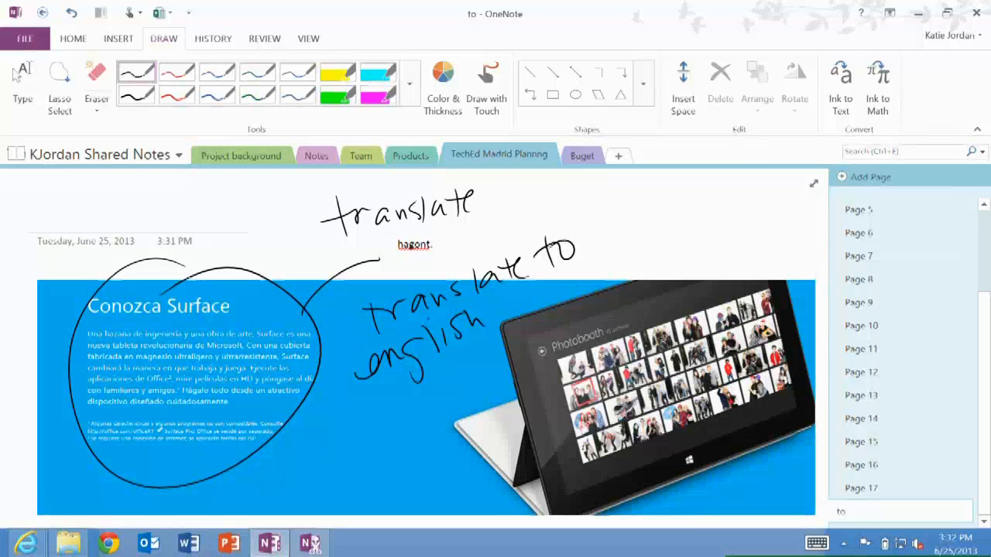
click(841, 89)
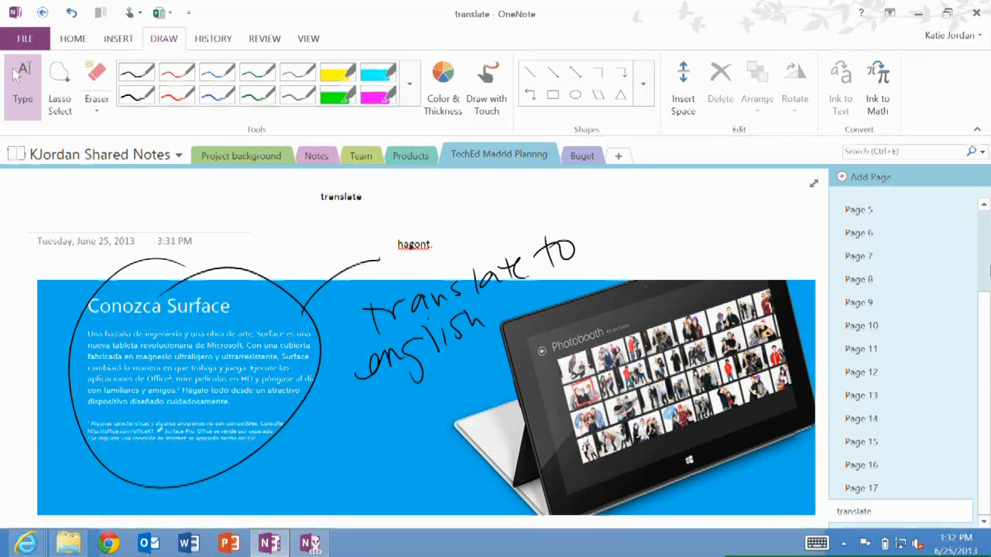
On the Notes section's Important page, check off the lifecycle program to-do and open the Tags Summary
click(259, 156)
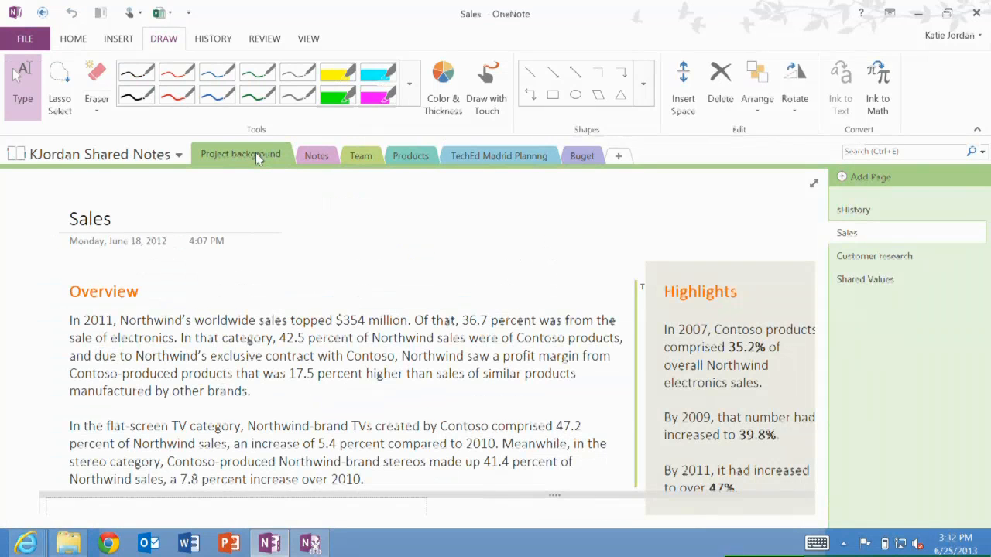
click(317, 157)
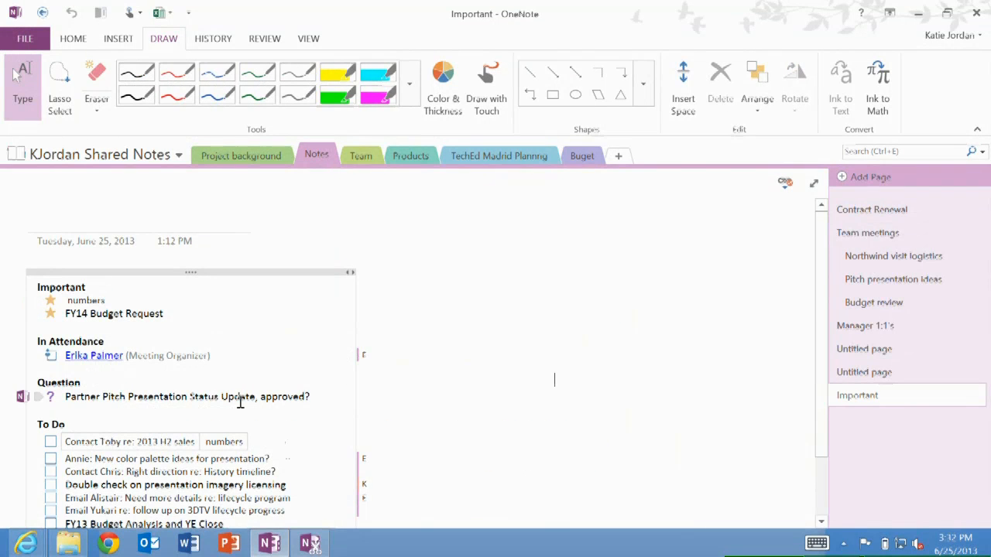
scroll(241, 400, down, 2)
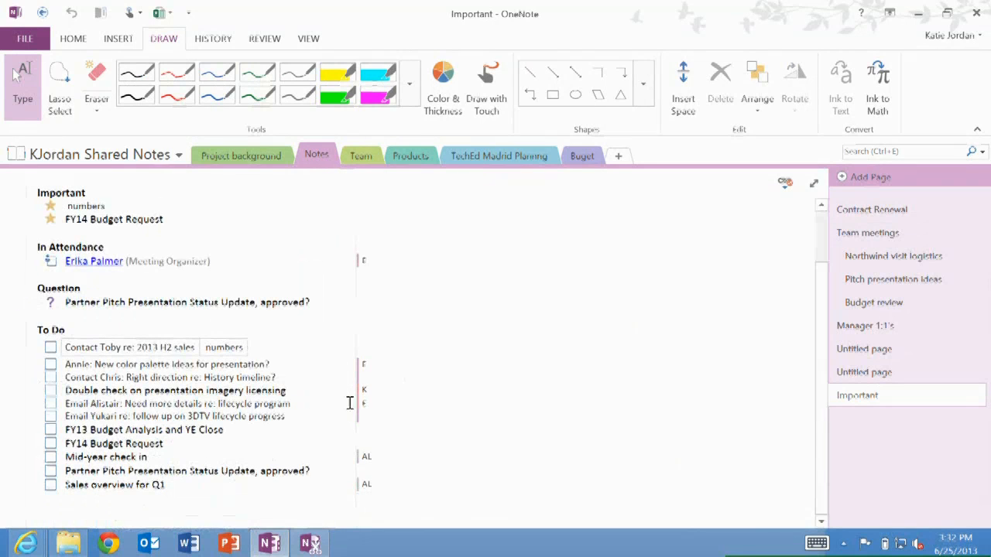
click(65, 403)
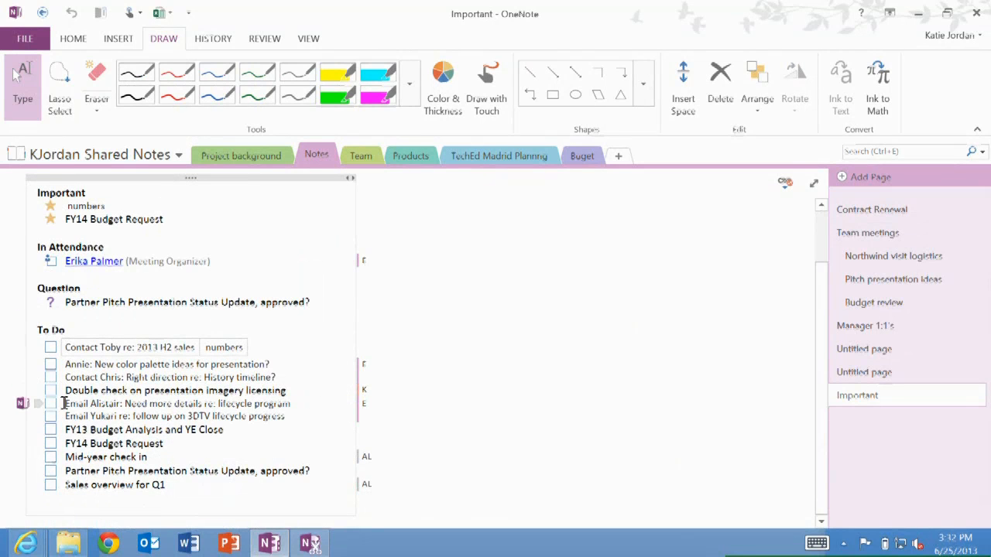
click(72, 38)
click(702, 95)
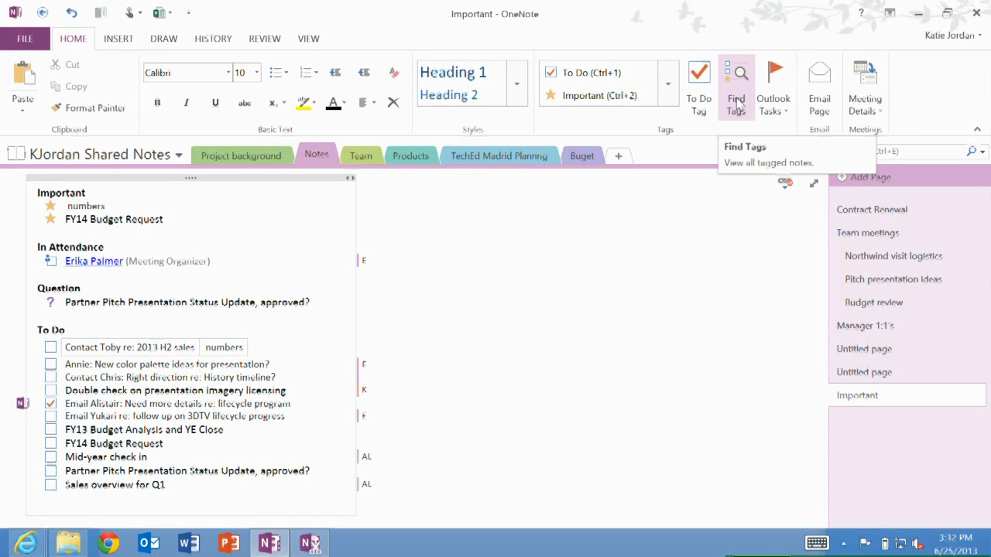
click(737, 104)
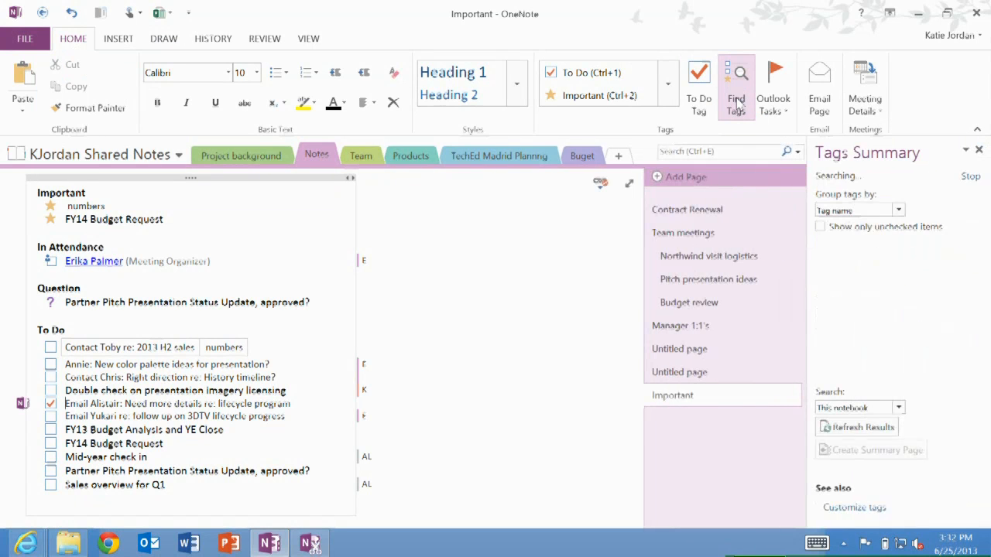
Keep the tag search scope on this notebook, refresh the tag results and create a tags summary page
click(898, 408)
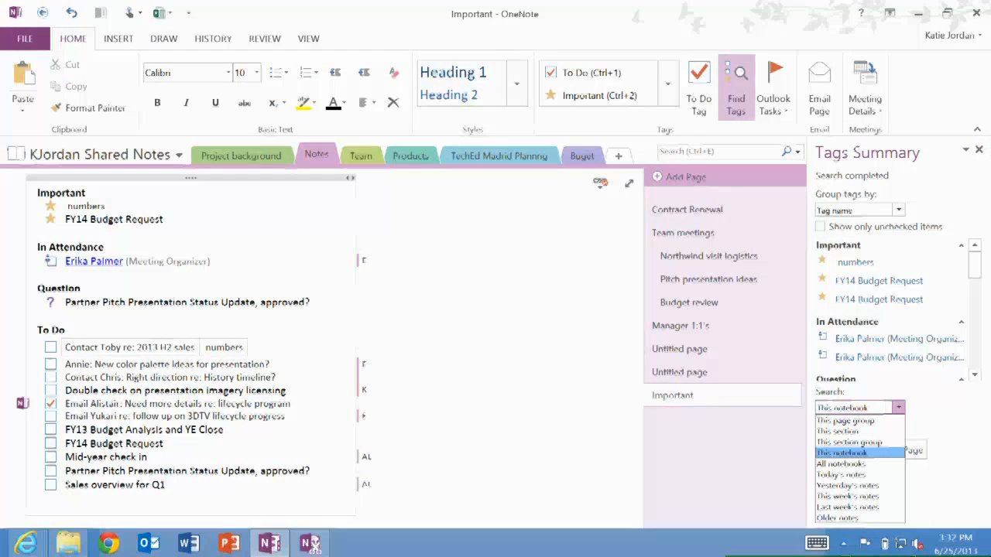
click(921, 398)
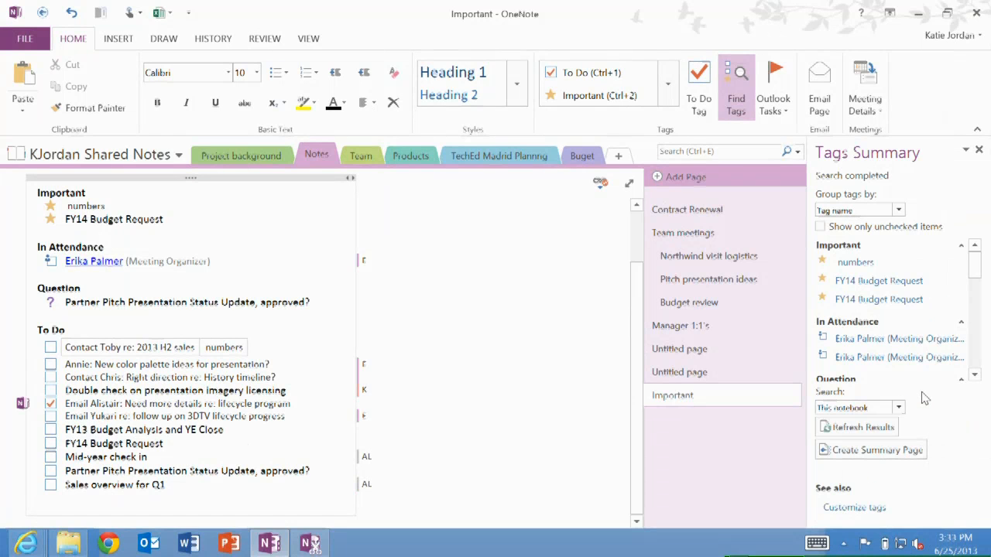
click(829, 431)
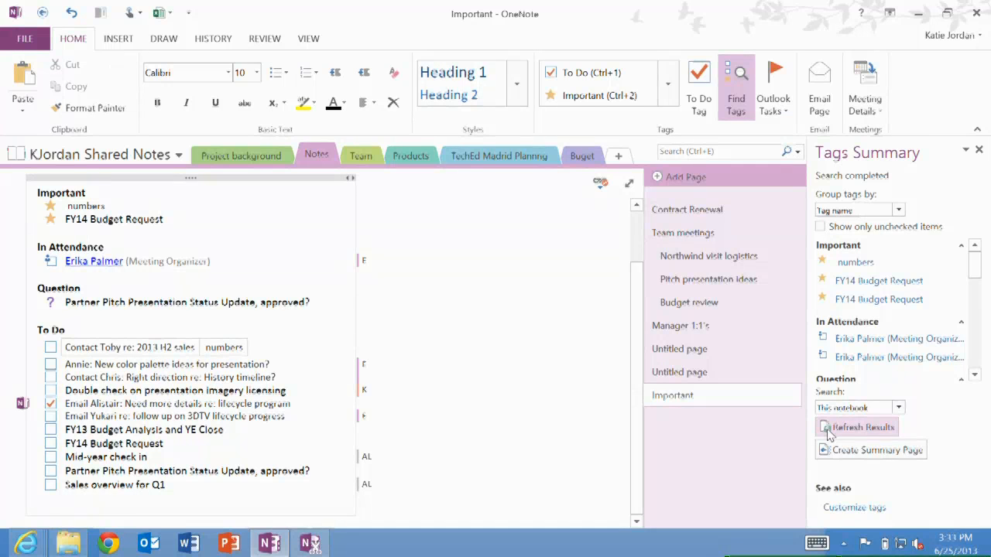
click(873, 453)
drag(443, 384, 488, 350)
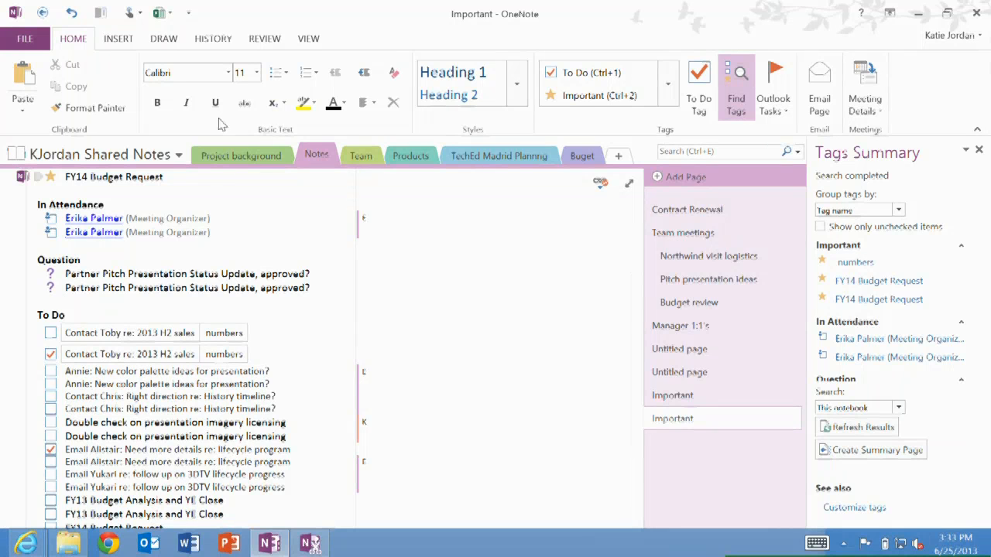
Search the notebook for 'sales' and open the Core account team and Customer research results
click(120, 45)
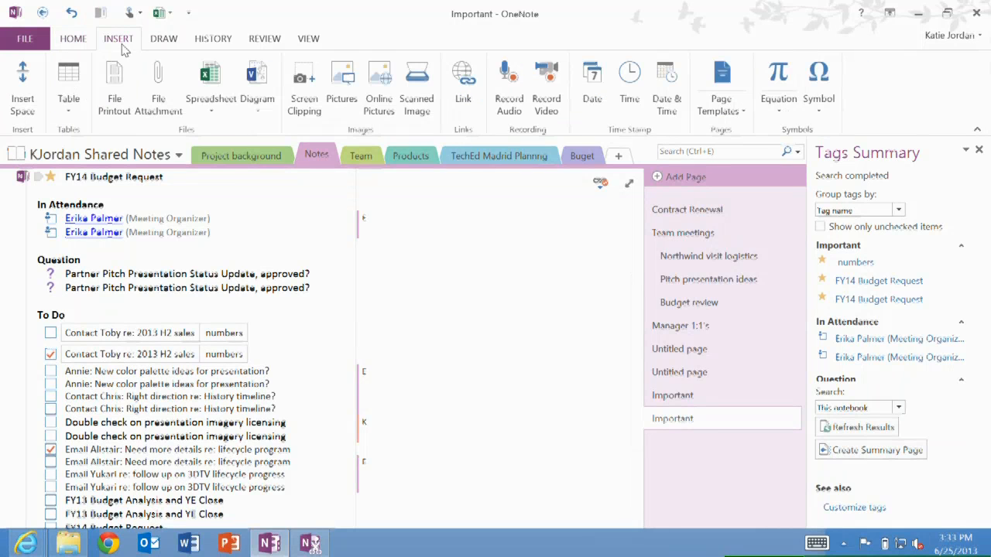
click(695, 151)
text(sales)
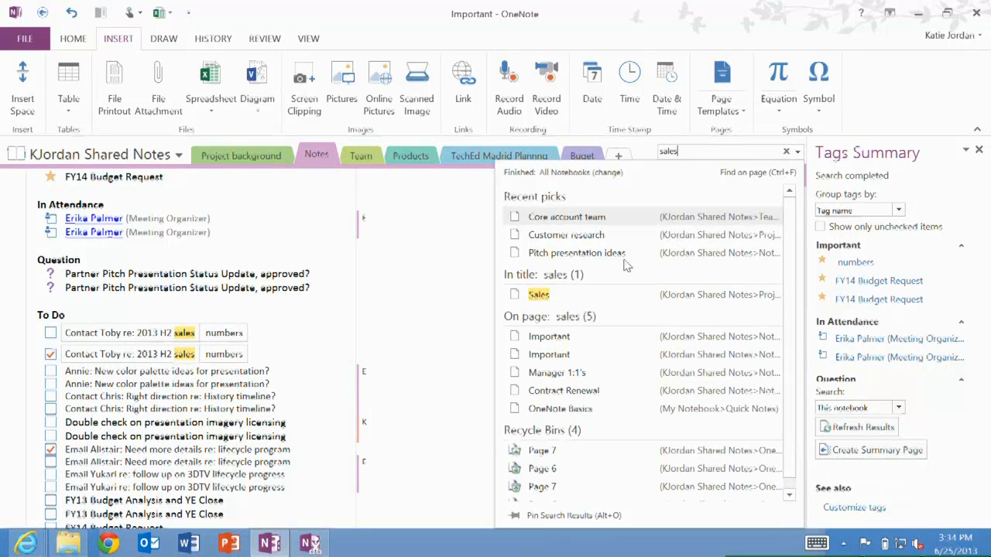
click(573, 220)
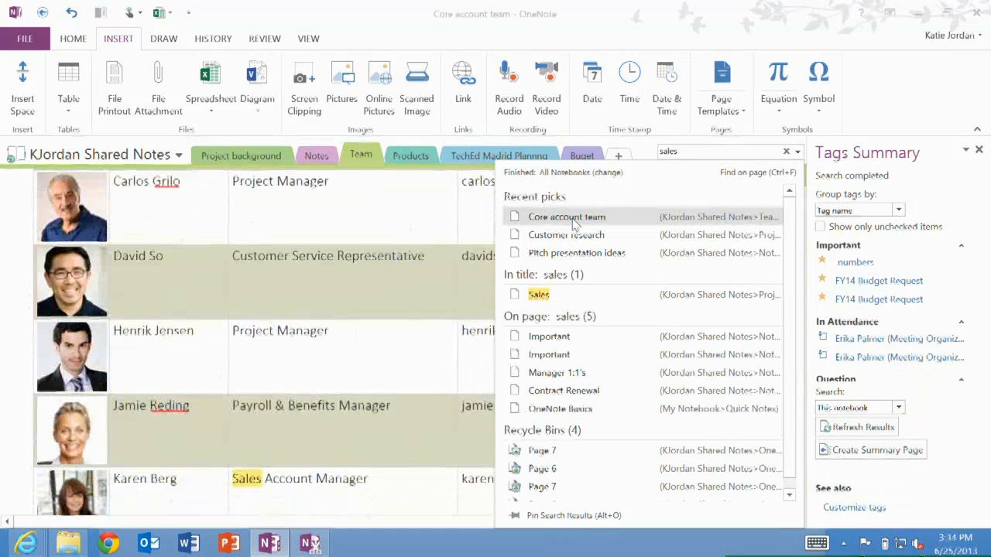
click(567, 236)
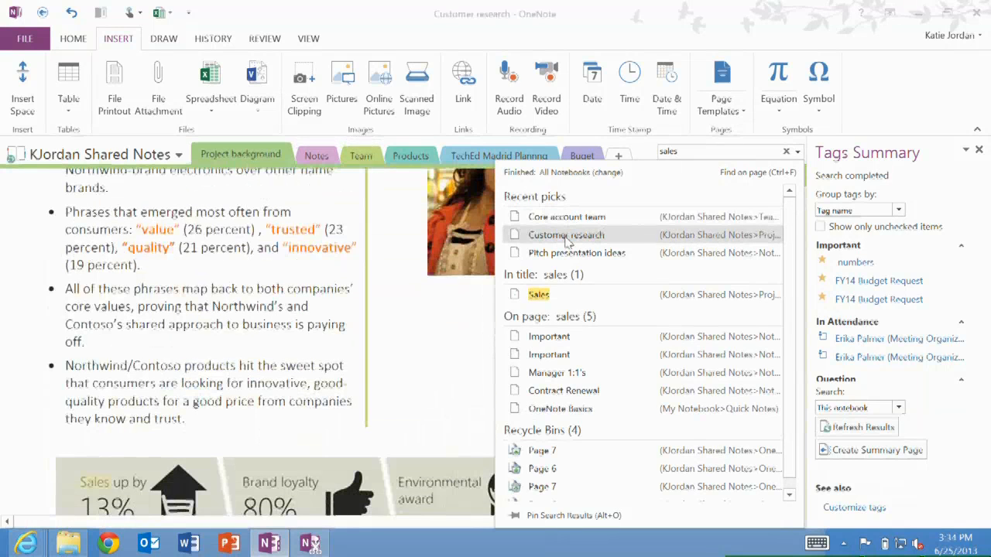
click(264, 361)
scroll(265, 361, down, 3)
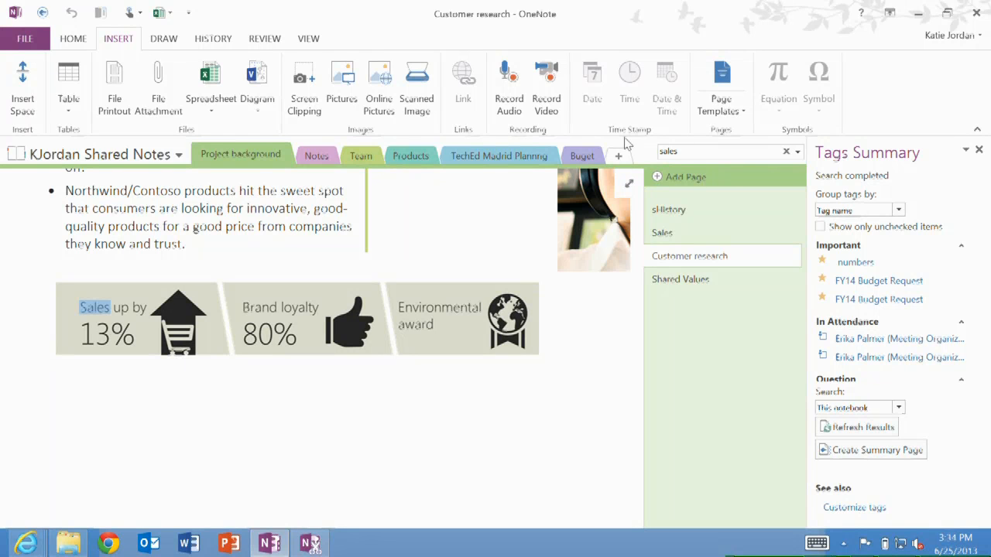
On the Buget section's forecast page, insert the existing Northwind Internet Sales spreadsheet as a chart or table showing only Marketing Budget Planning
click(589, 156)
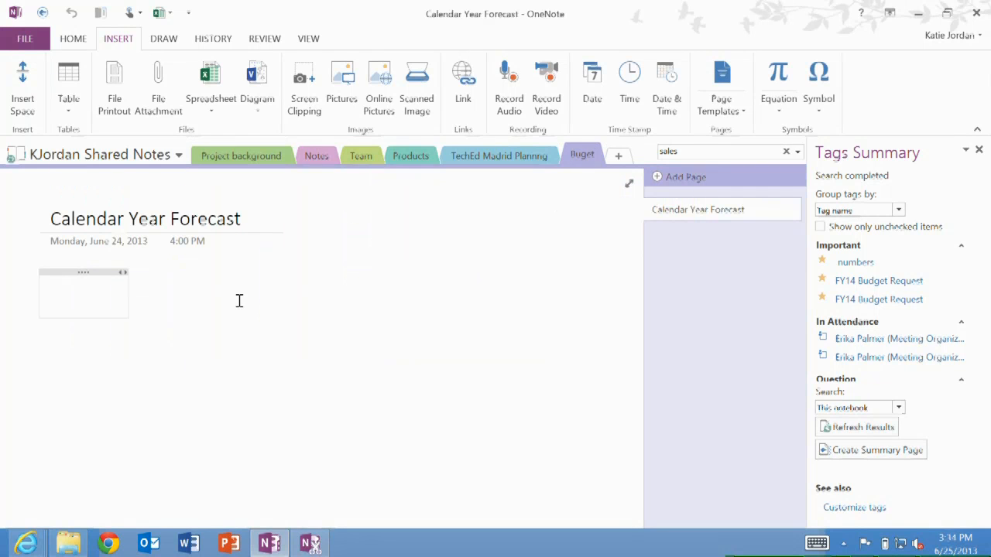
click(15, 404)
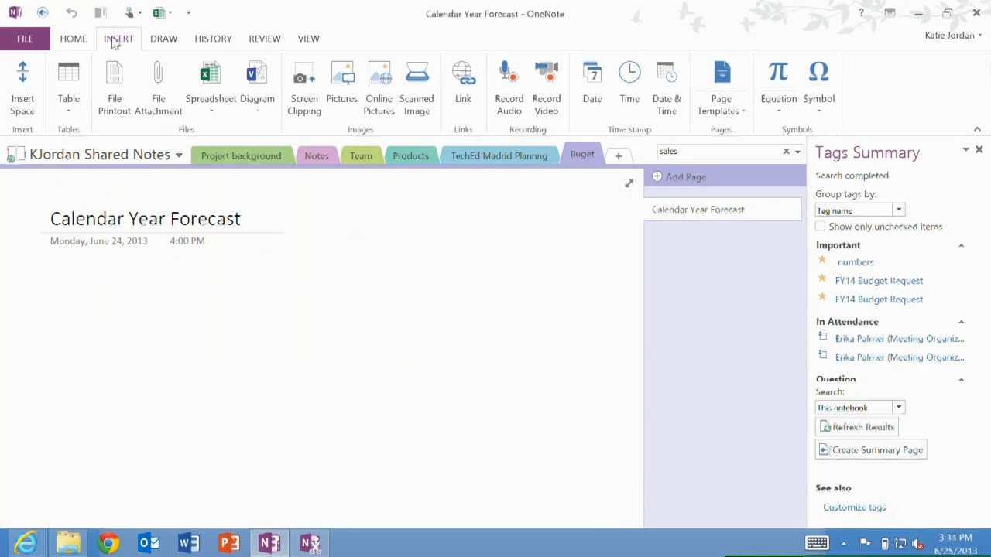
click(212, 110)
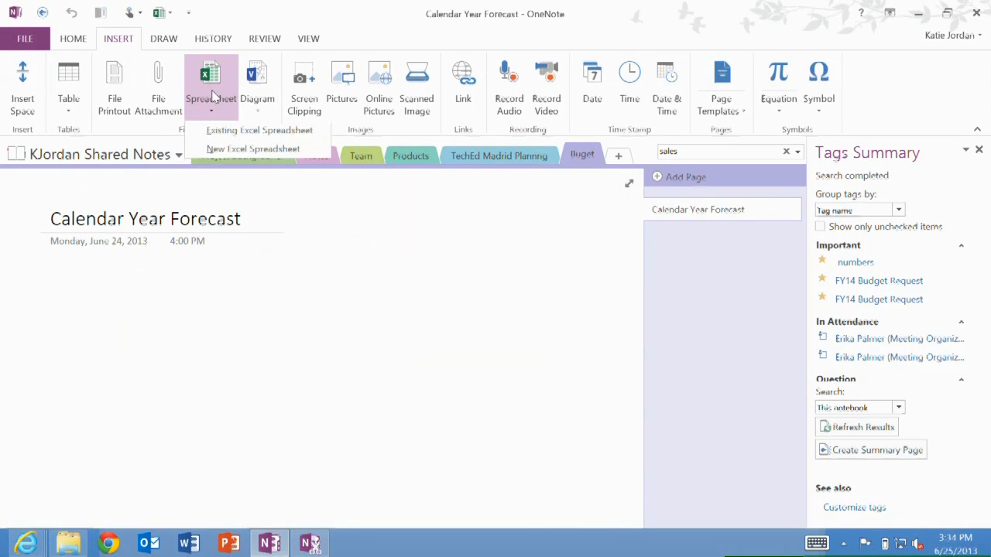
click(230, 133)
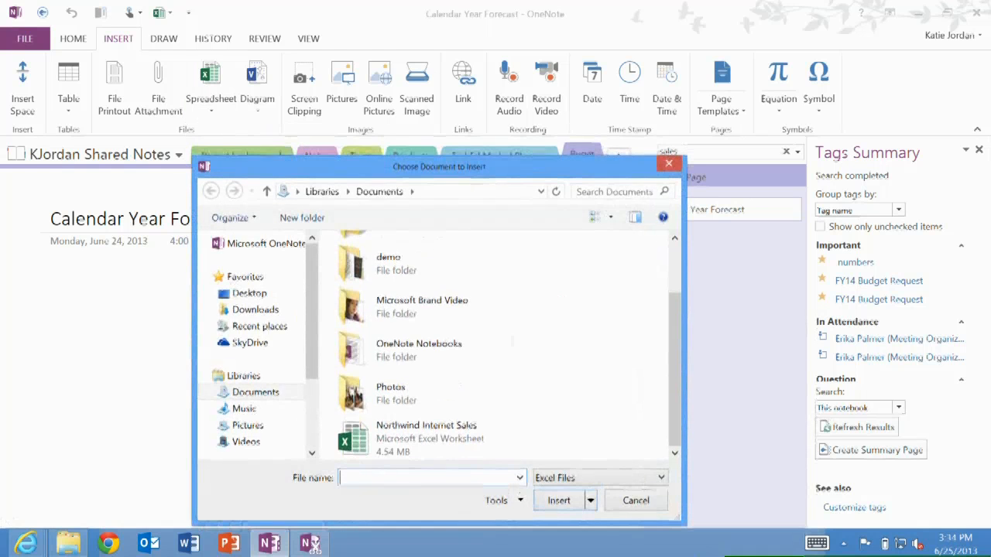
double_click(381, 441)
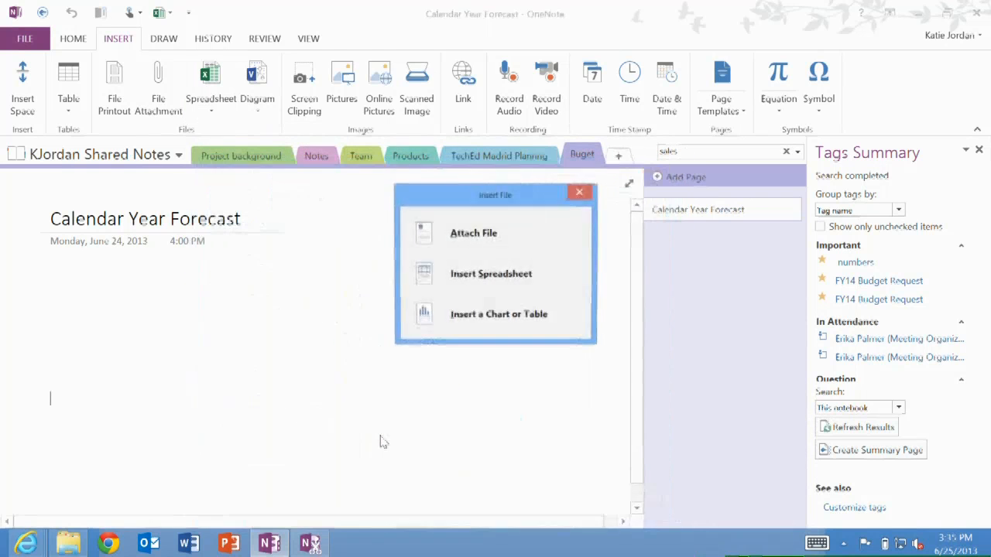
click(467, 322)
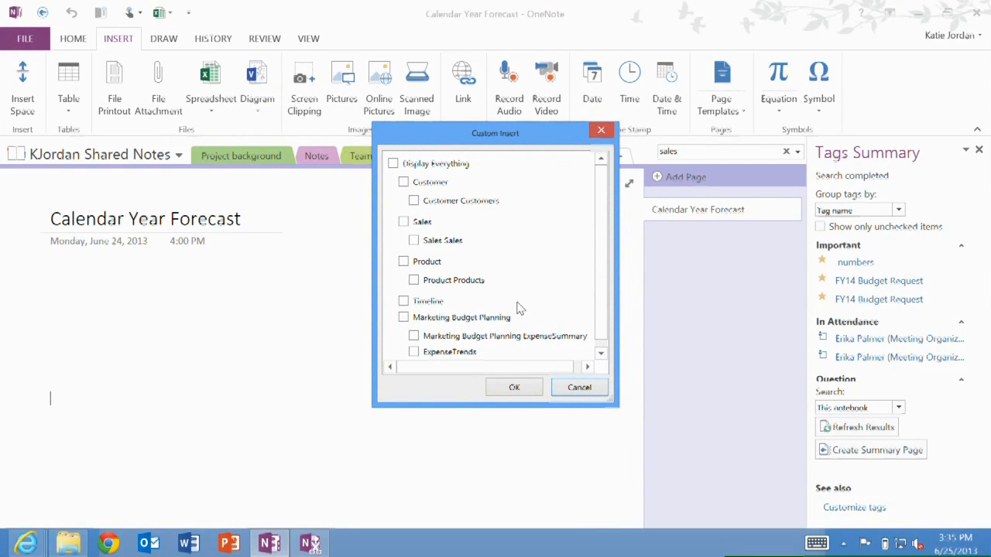
click(403, 318)
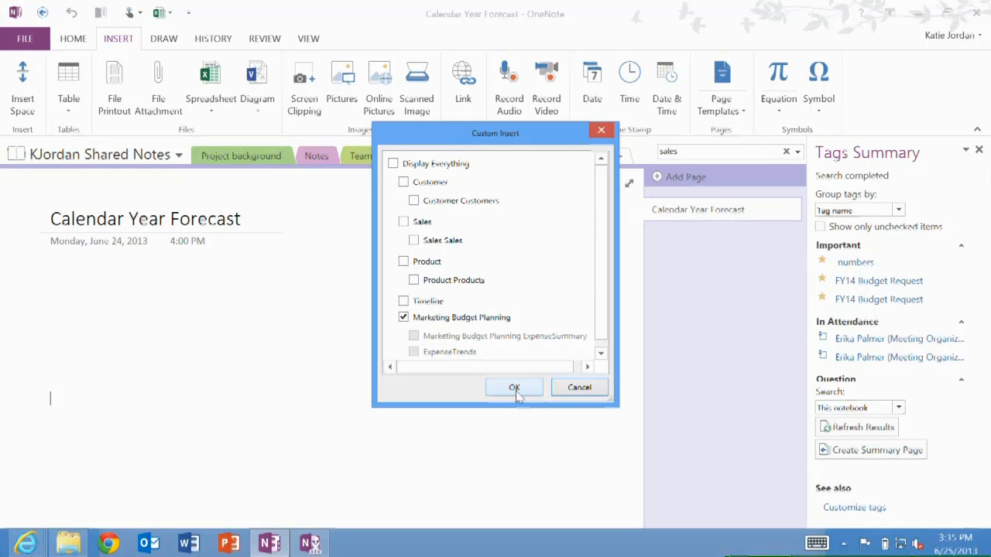
click(514, 388)
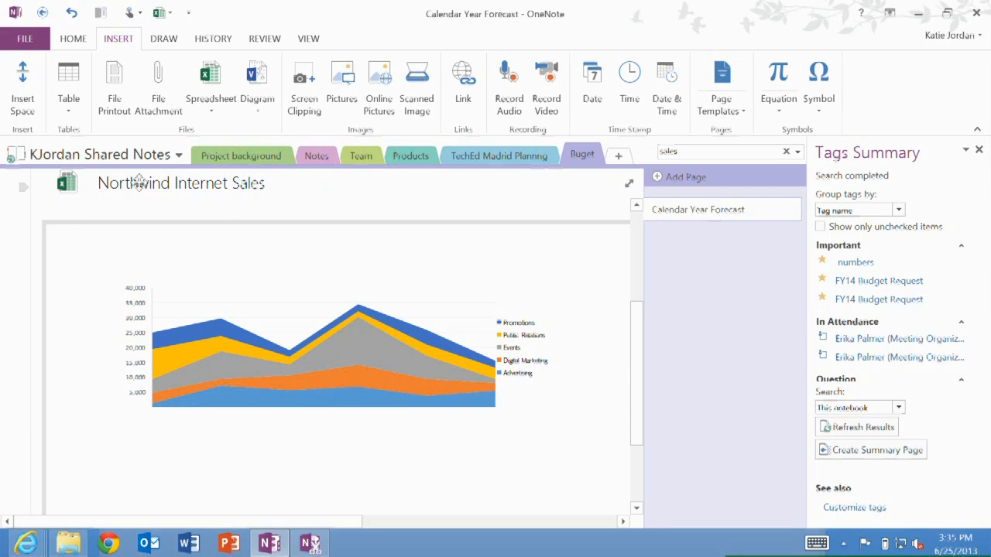
Edit the embedded spreadsheet in Excel, change the marketing chart on the Marketing Budget Planning sheet to Clustered Column, save and close
click(68, 182)
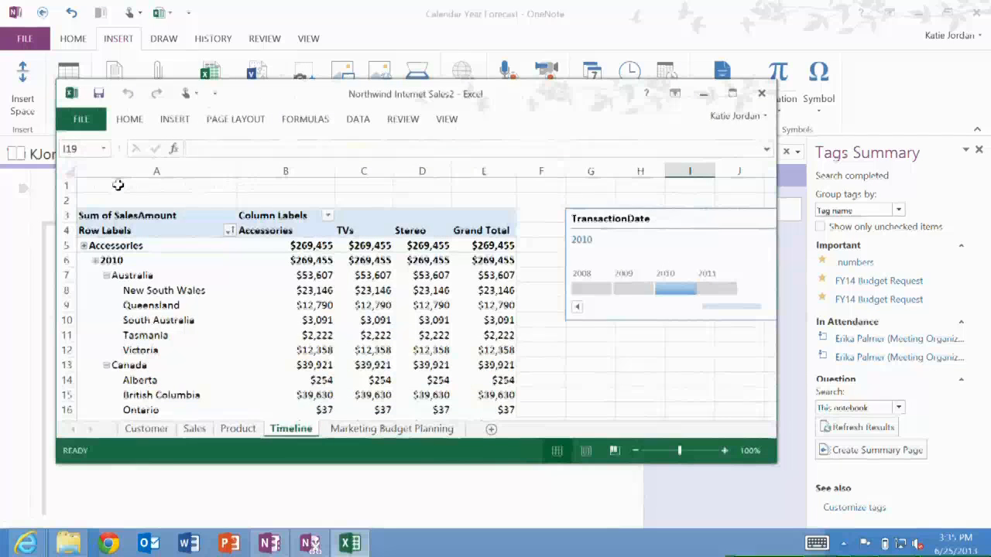
key(ctrl+Page_Down)
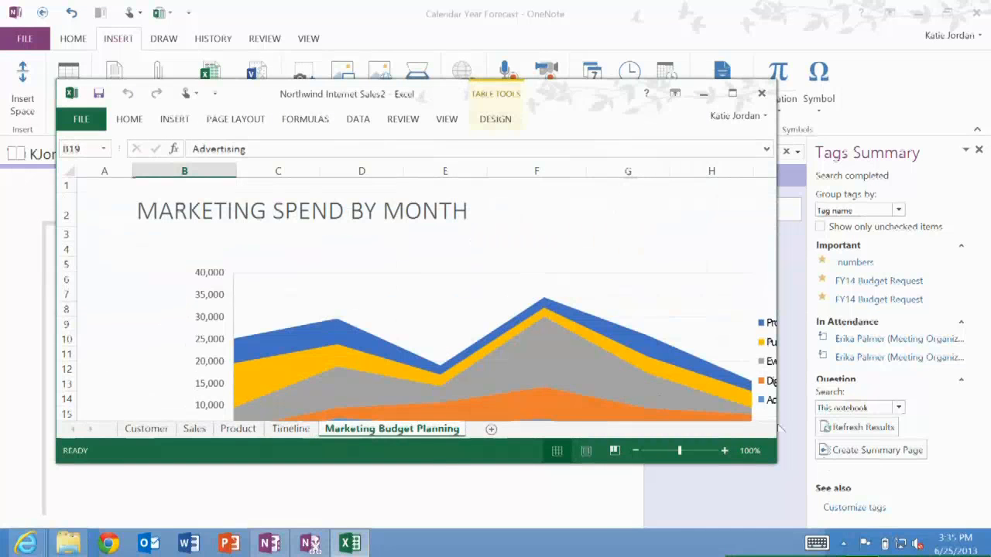
click(585, 363)
right_click(586, 366)
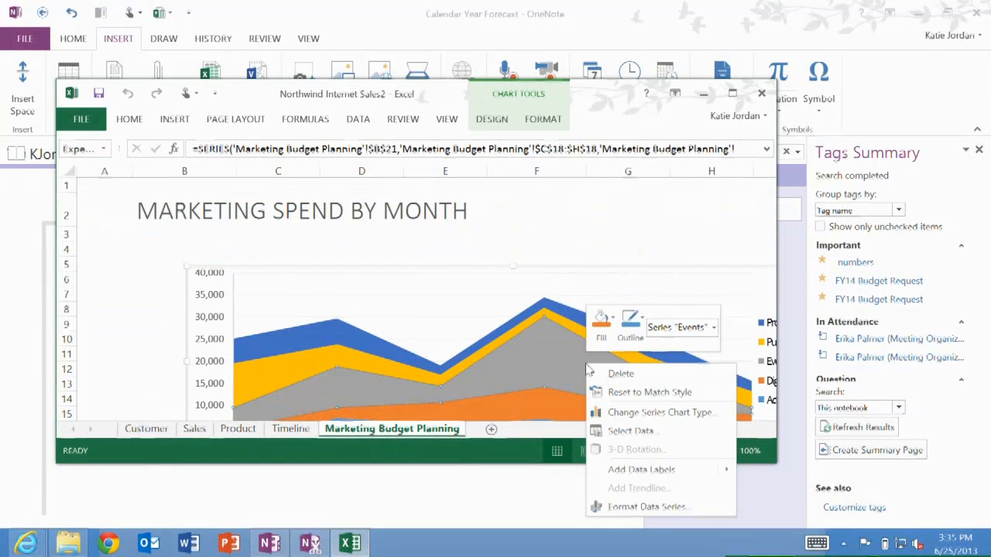
click(651, 414)
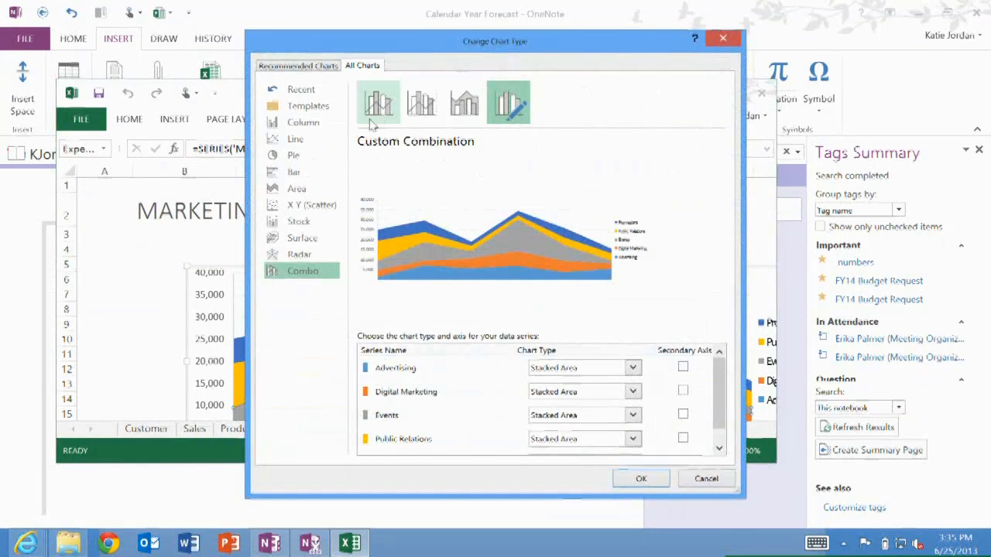
click(301, 123)
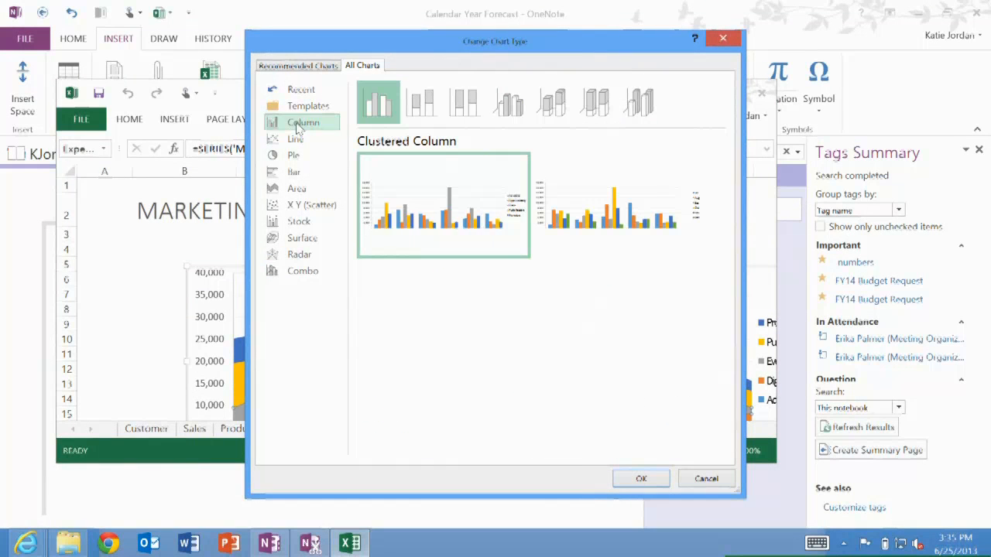
click(639, 477)
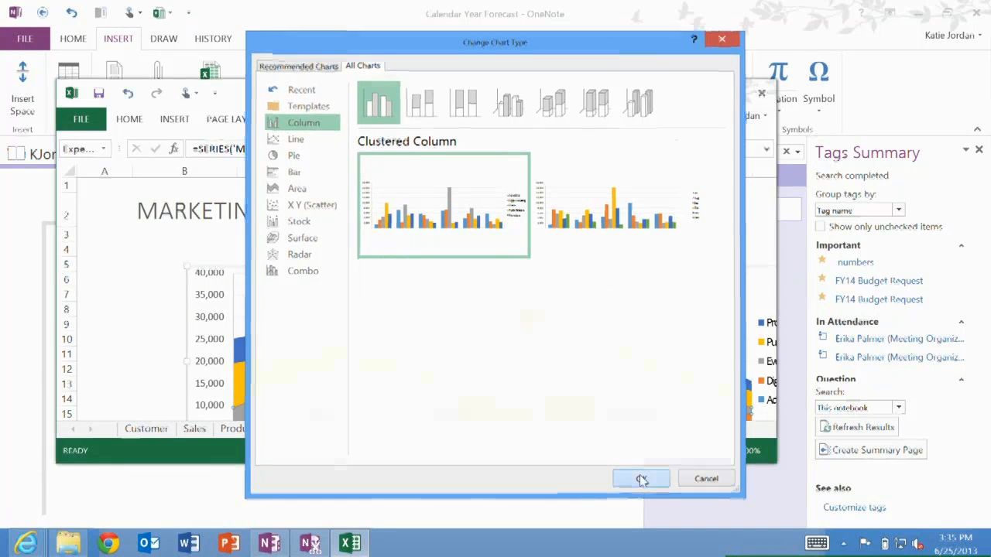
click(99, 93)
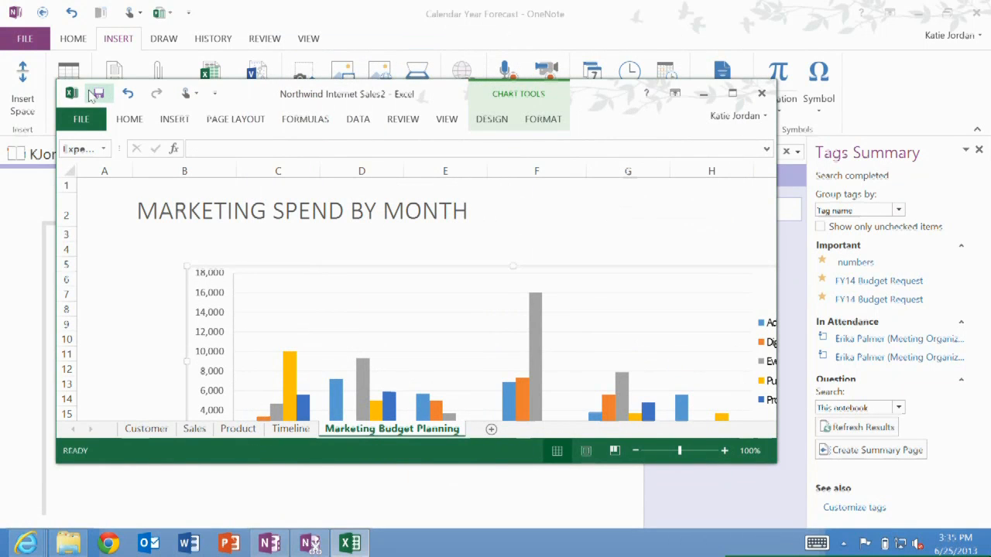
click(762, 93)
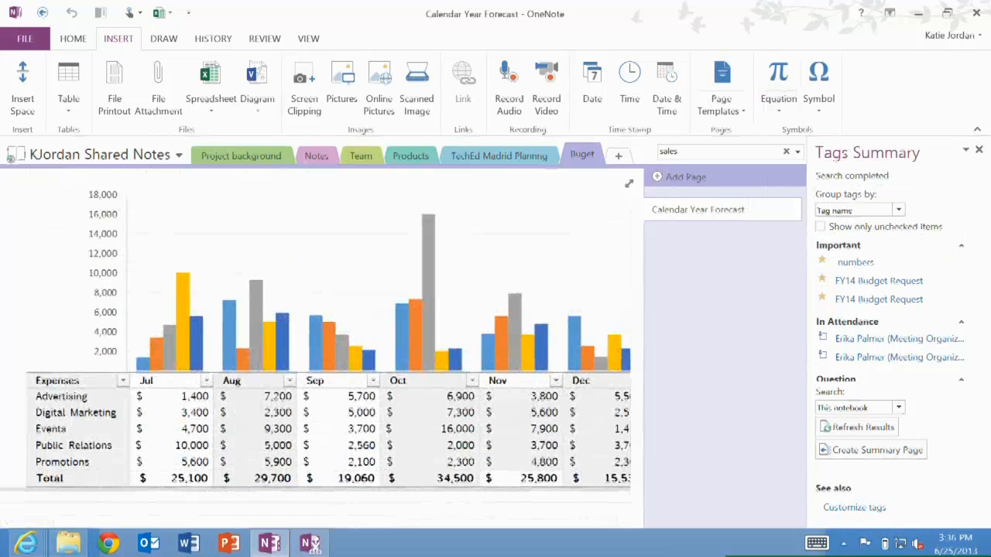
Start an audio recording on the forecast page and briefly open the Insert Picture dialog without inserting anything
scroll(322, 348, up, 1)
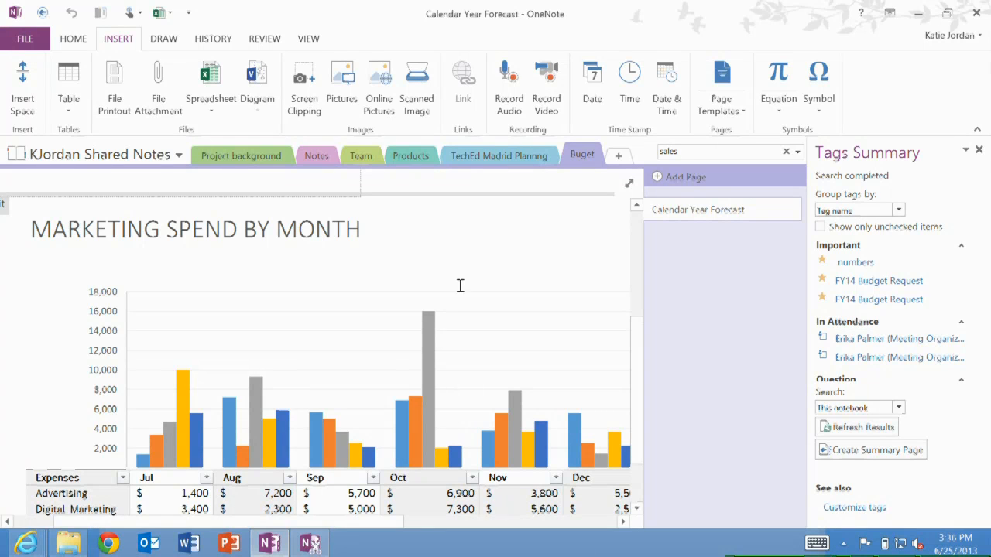
click(508, 82)
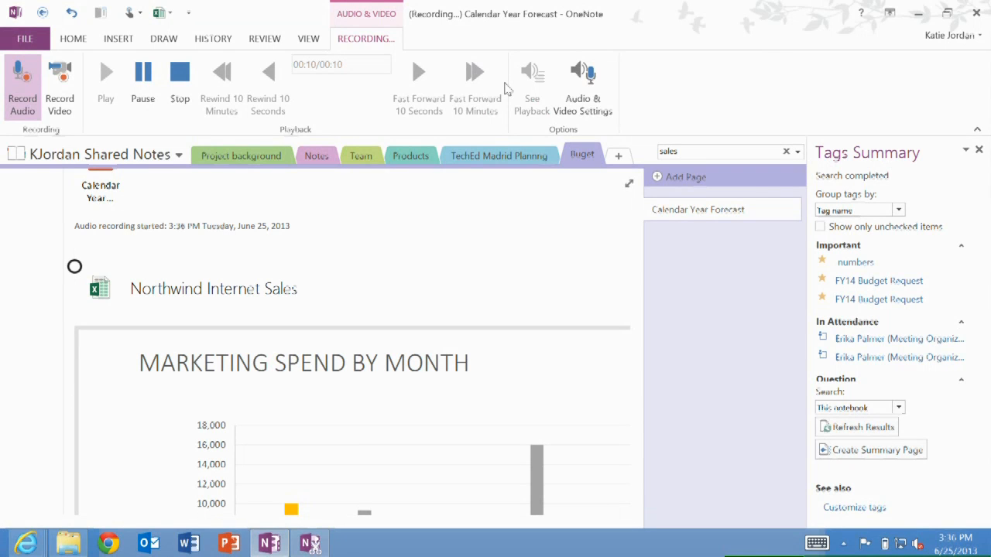
click(115, 44)
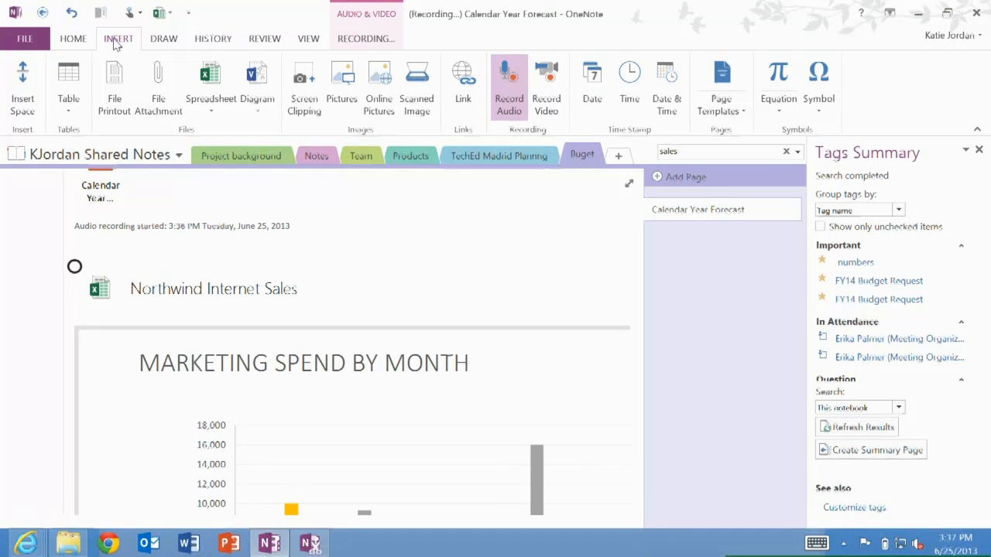
click(345, 78)
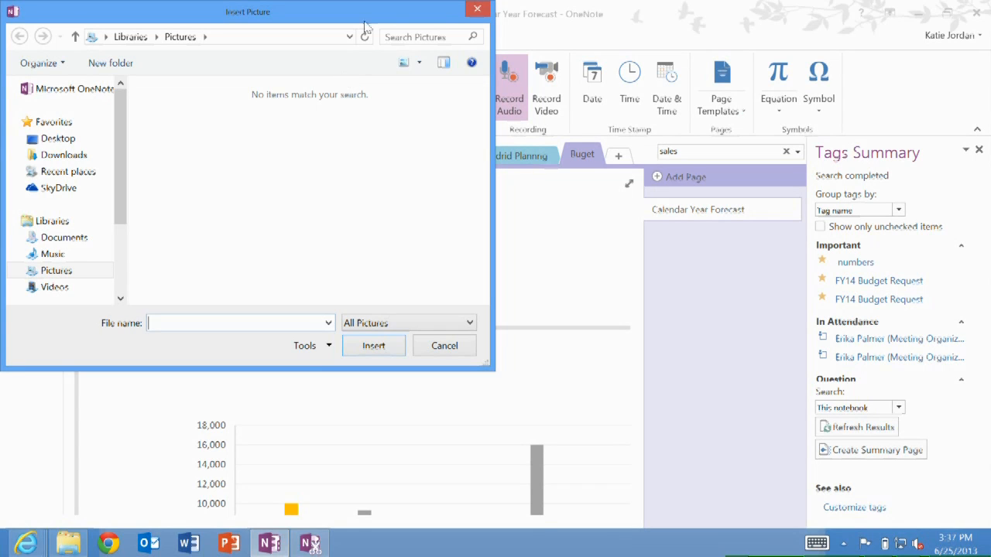
click(474, 12)
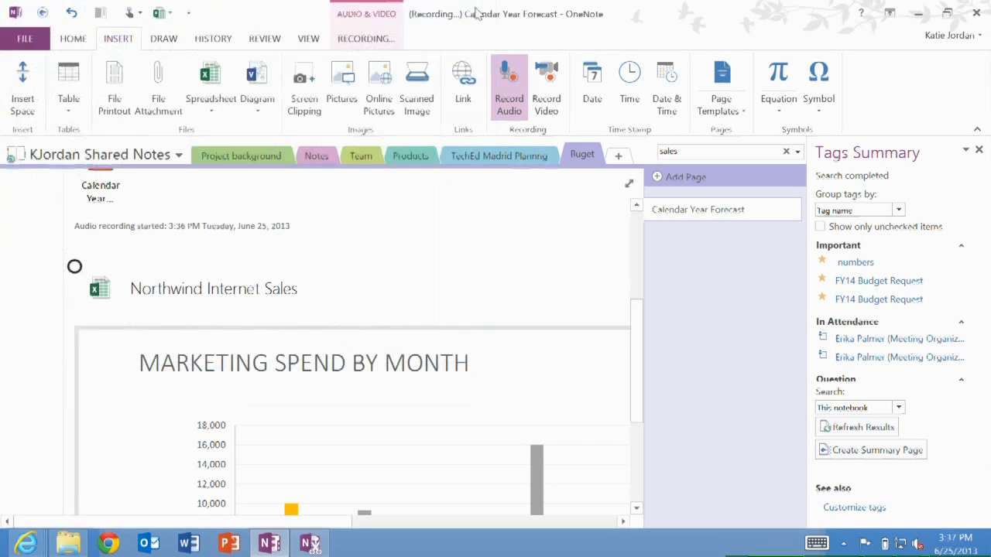
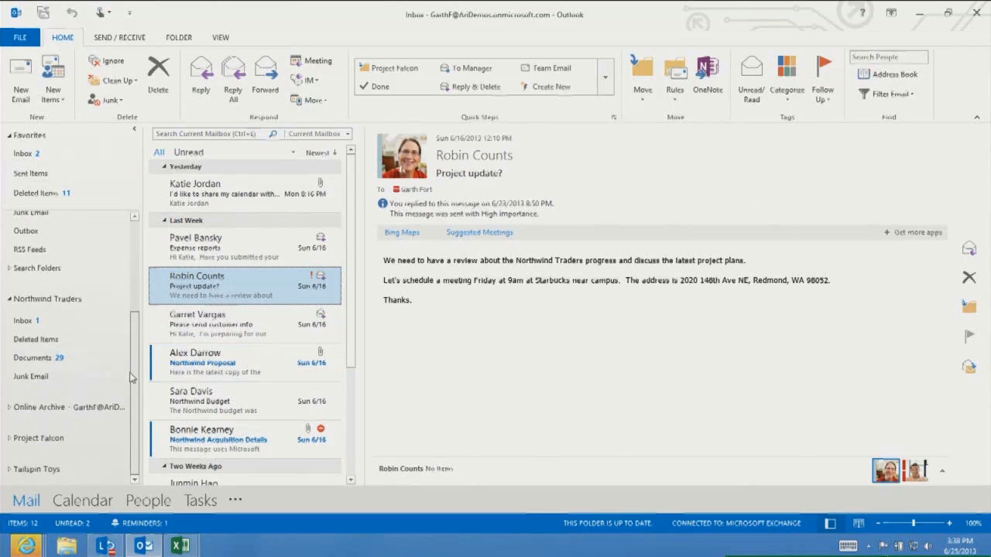
Save the Northwind Traders Proposal.docx attachment from the Northwind Proposal message into the Northwind Traders Documents folder
scroll(135, 356, up, 2)
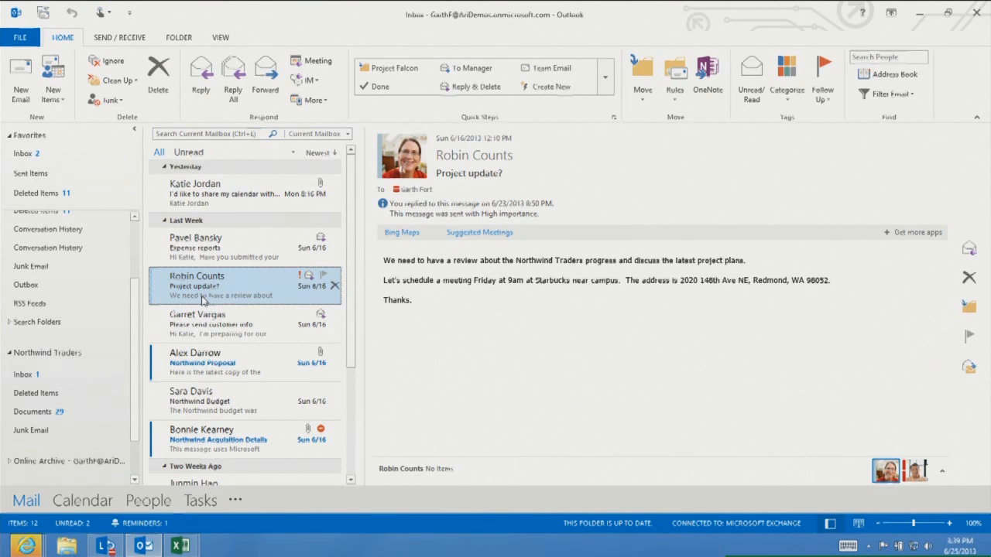
click(236, 360)
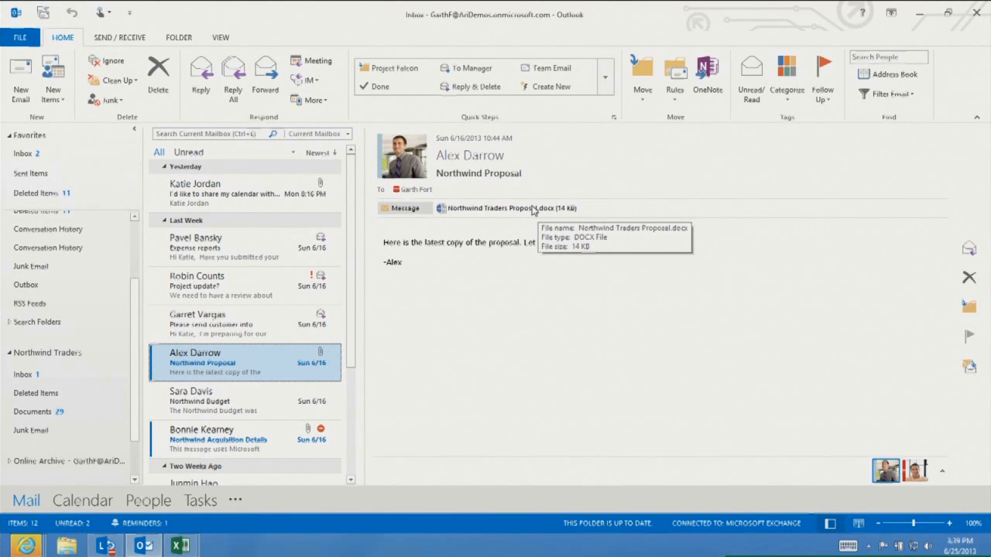
drag(532, 212, 56, 414)
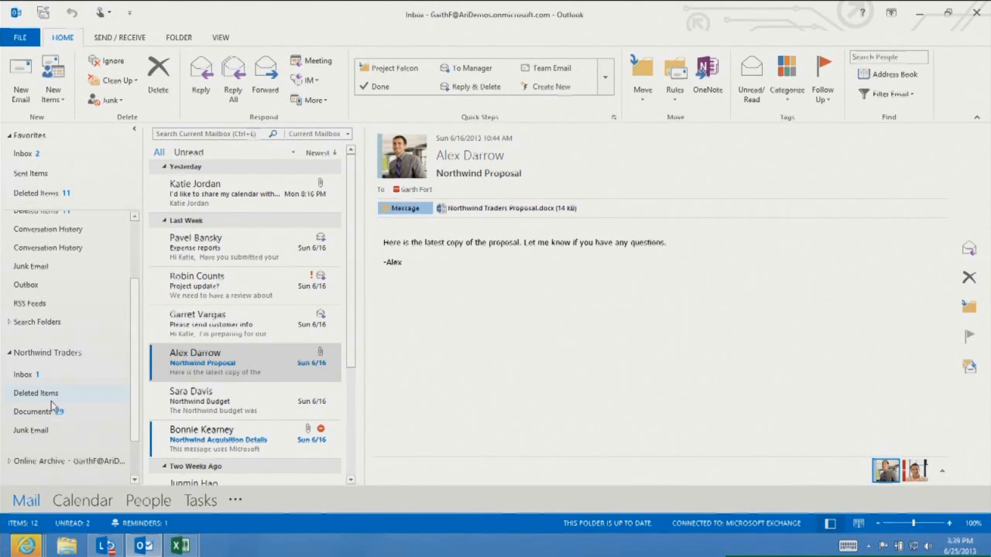
click(41, 414)
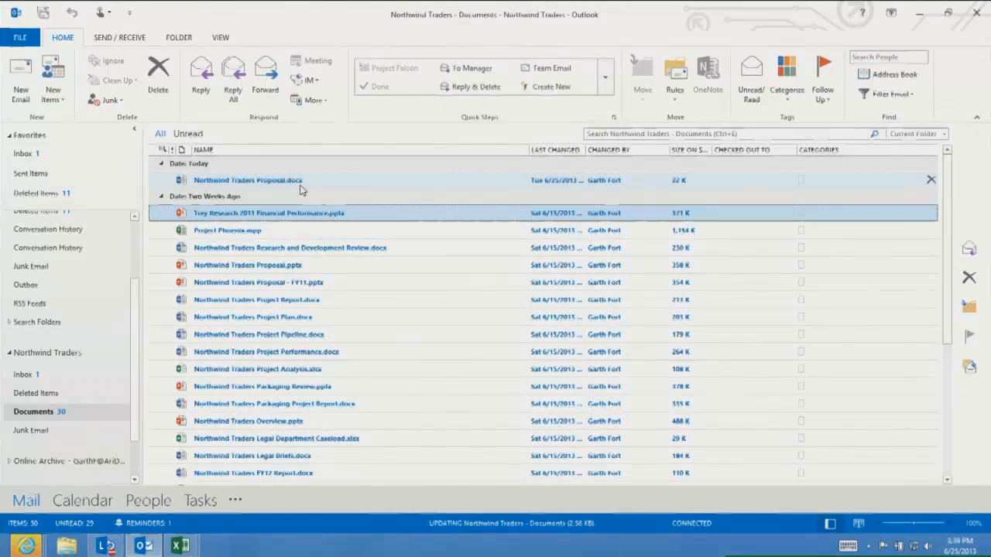
Open the Northwind Traders Documents folder in the web browser and view the Northwind Traders Proposal in the Word Web App
right_click(59, 417)
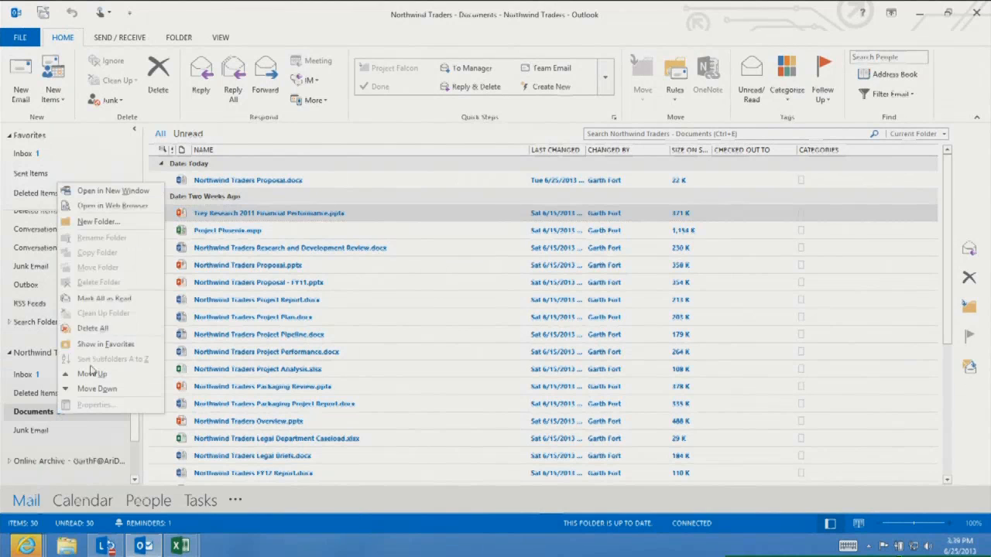
click(116, 209)
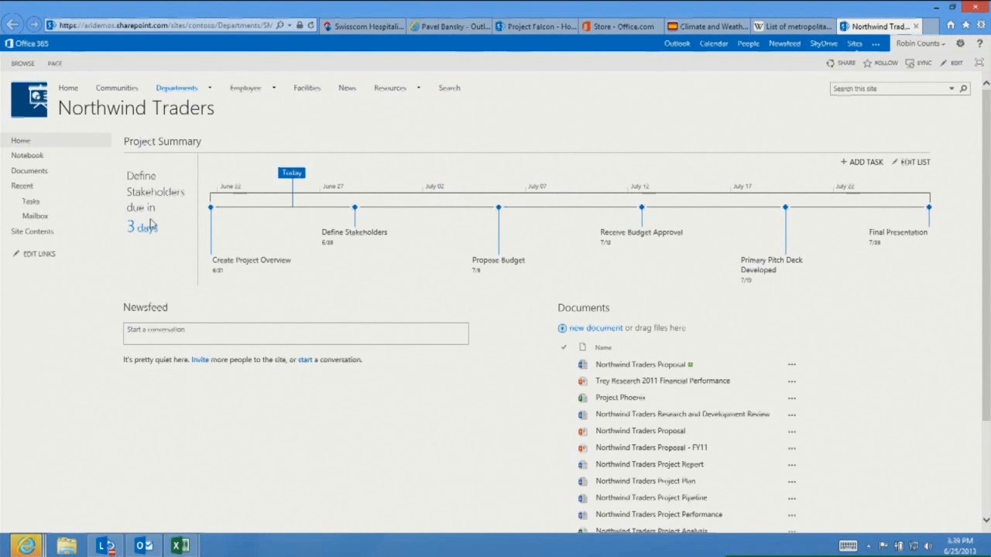
click(669, 369)
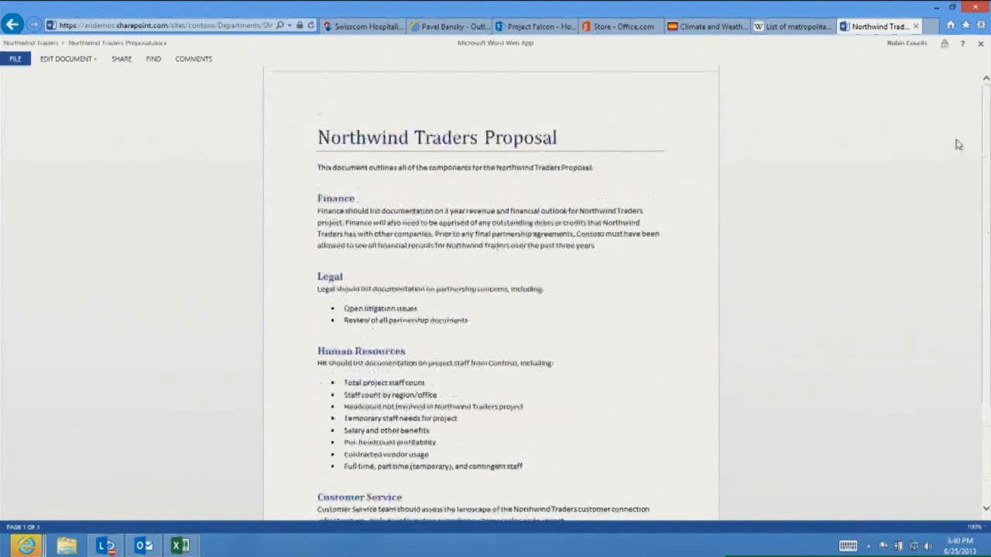
click(79, 58)
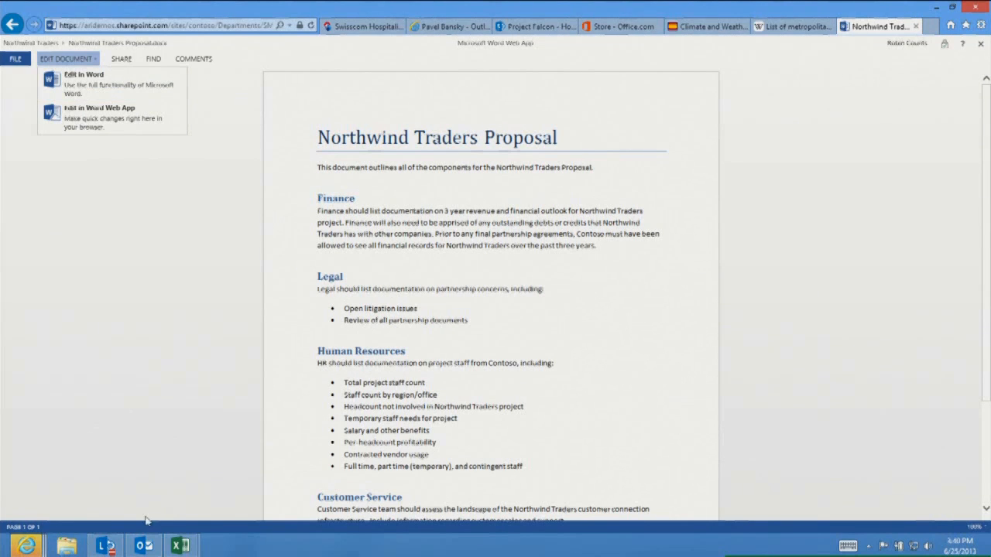
click(143, 546)
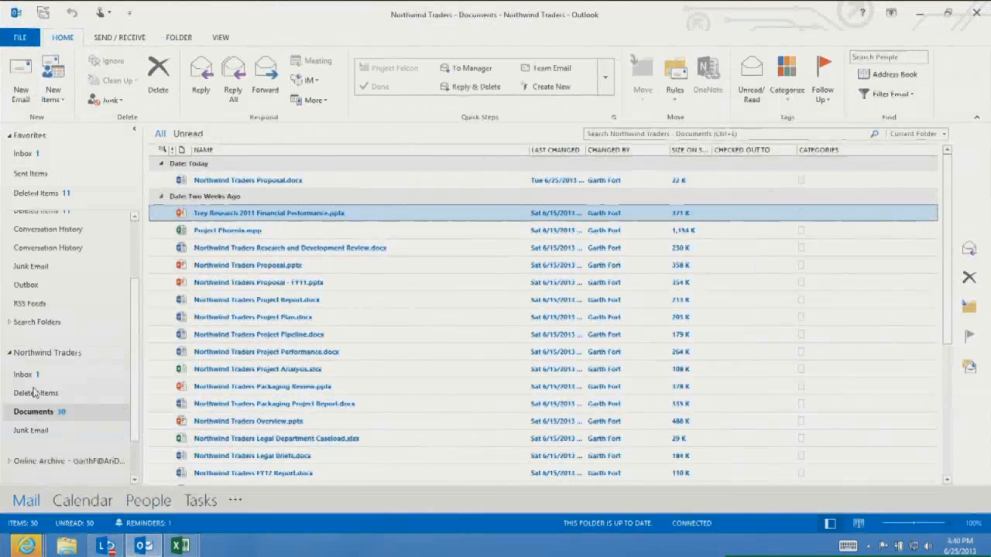
Move the Northwind Proposal message from the Inbox into the Northwind Traders Inbox folder
click(21, 157)
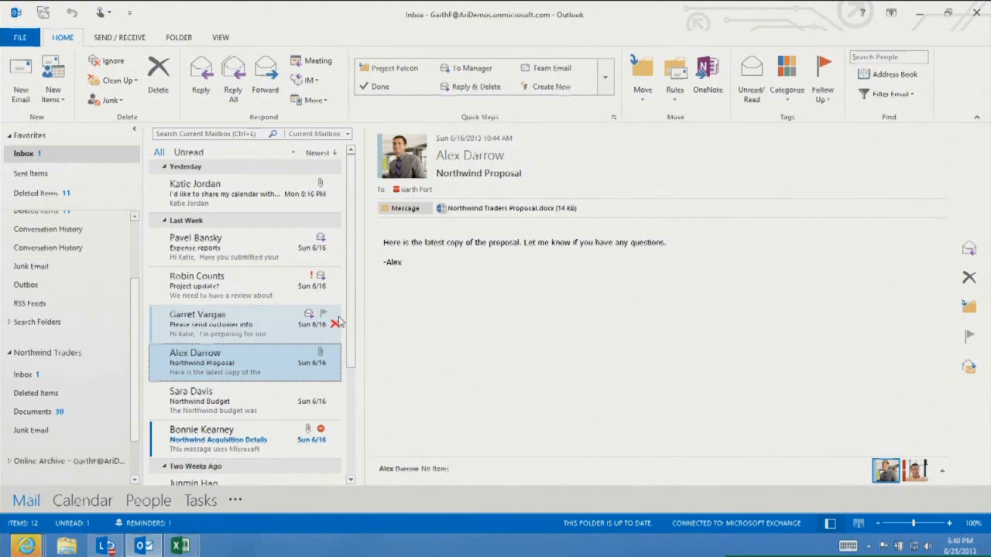
drag(236, 370, 47, 377)
click(41, 377)
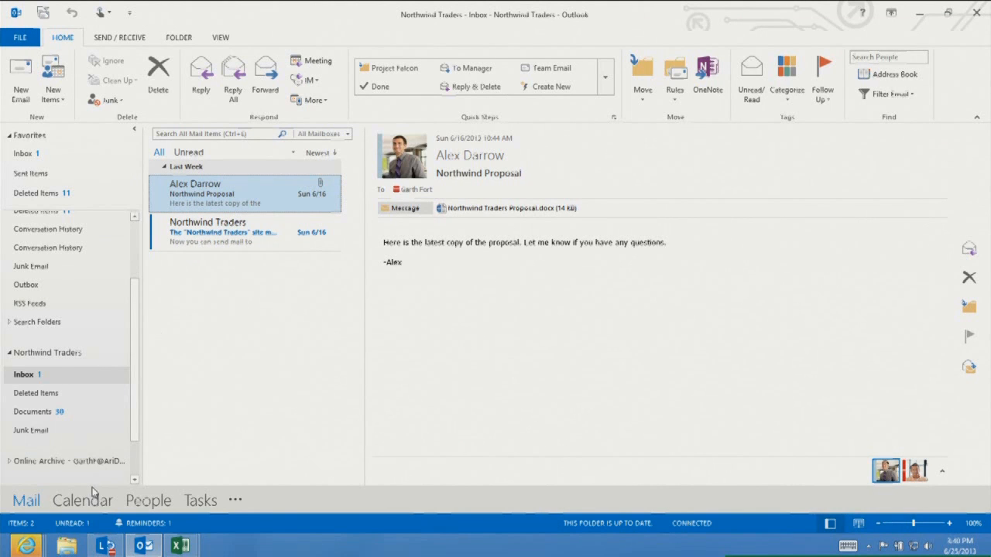
Open the Calendar and display the colleague's shared calendar next to your own
mouse_move(83, 500)
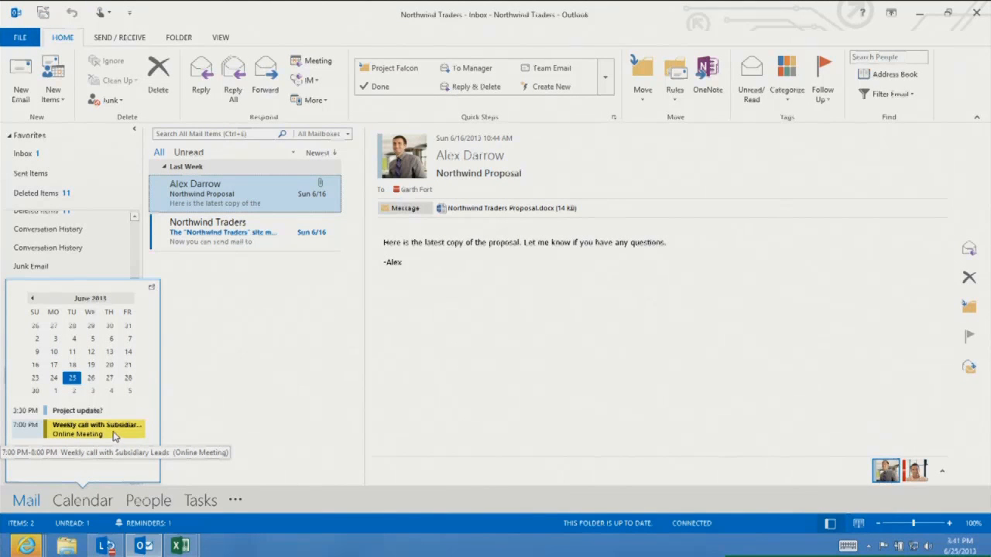
click(89, 502)
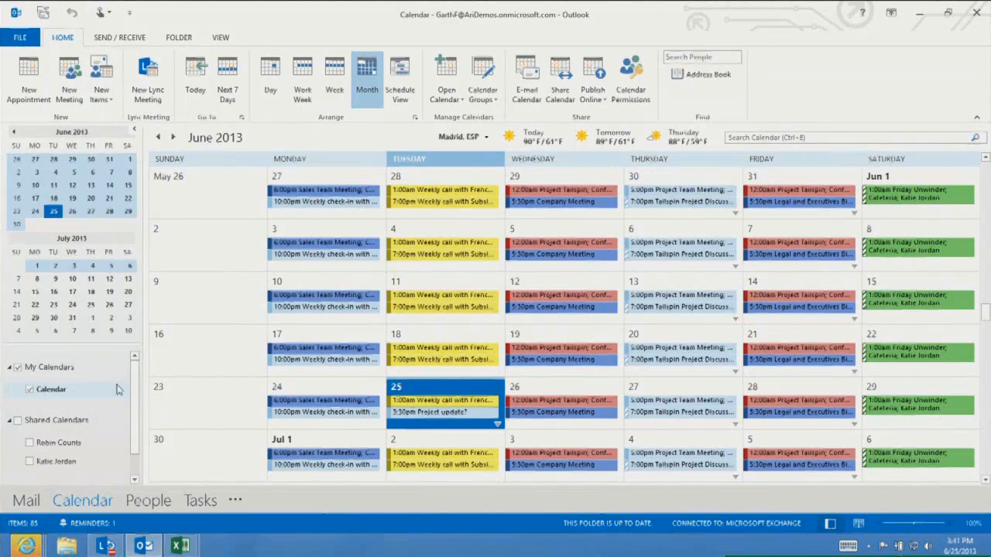
click(30, 462)
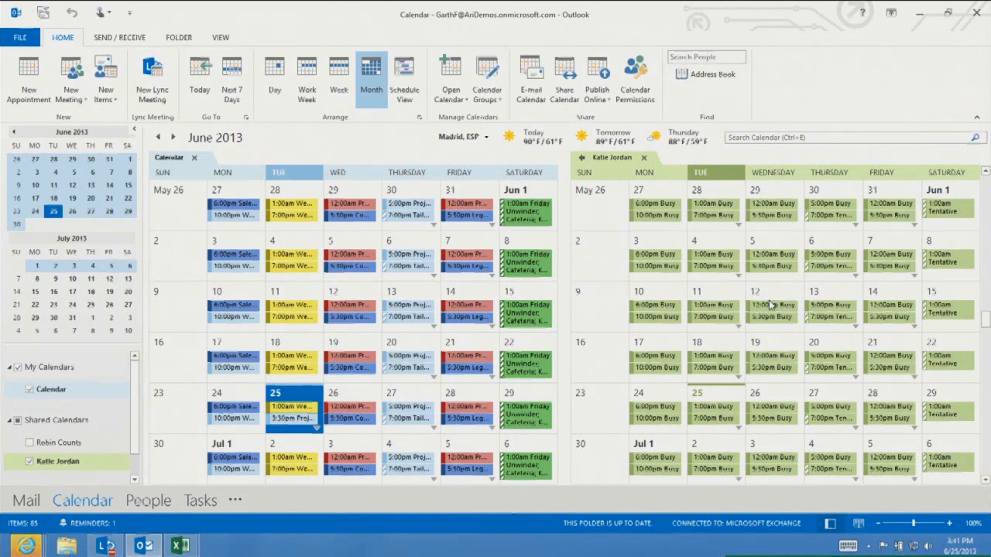
Overlay the shared calendar onto your own calendar and select June 18
click(582, 162)
click(581, 159)
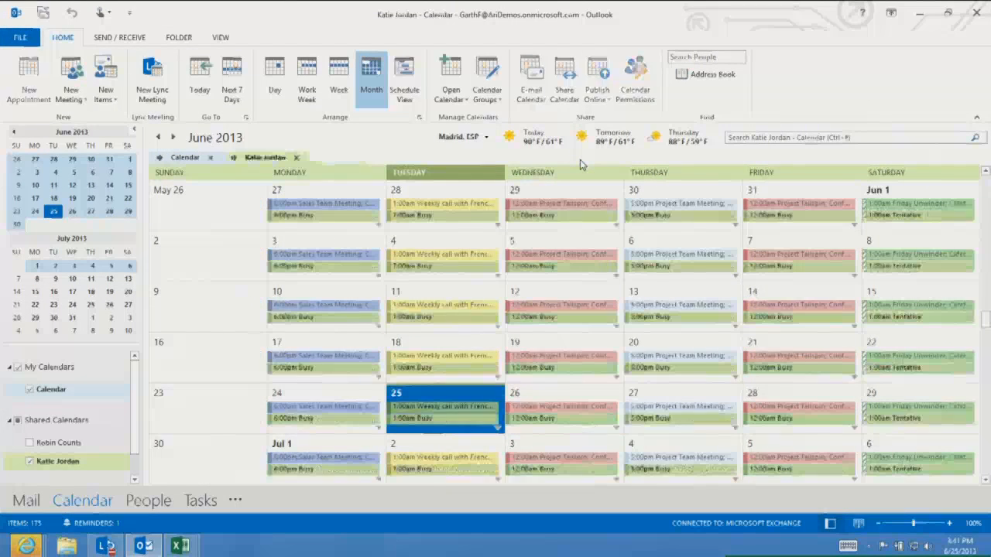
click(456, 353)
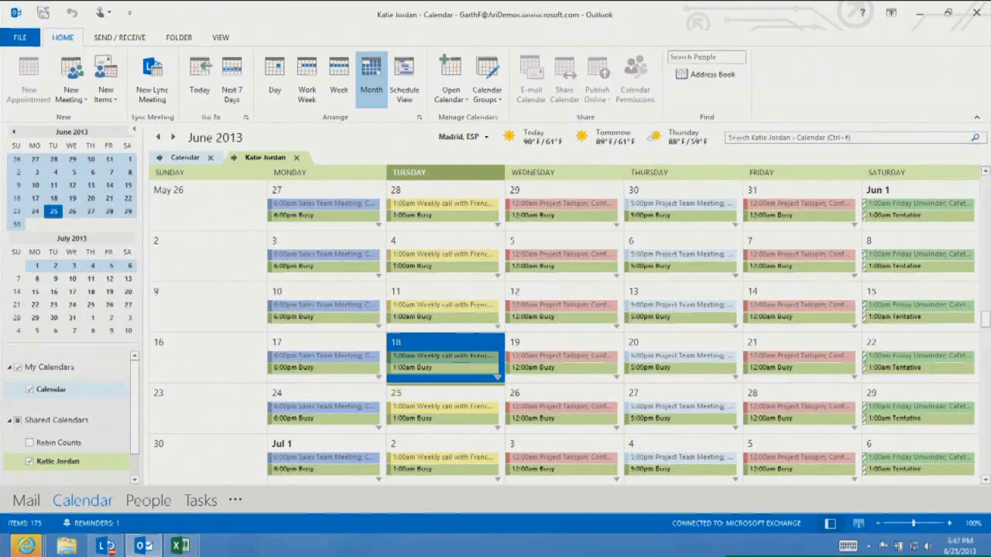
Switch the overlaid calendars to Work Week view, scroll through the afternoon, then return to Month view
key(ctrl+alt+2)
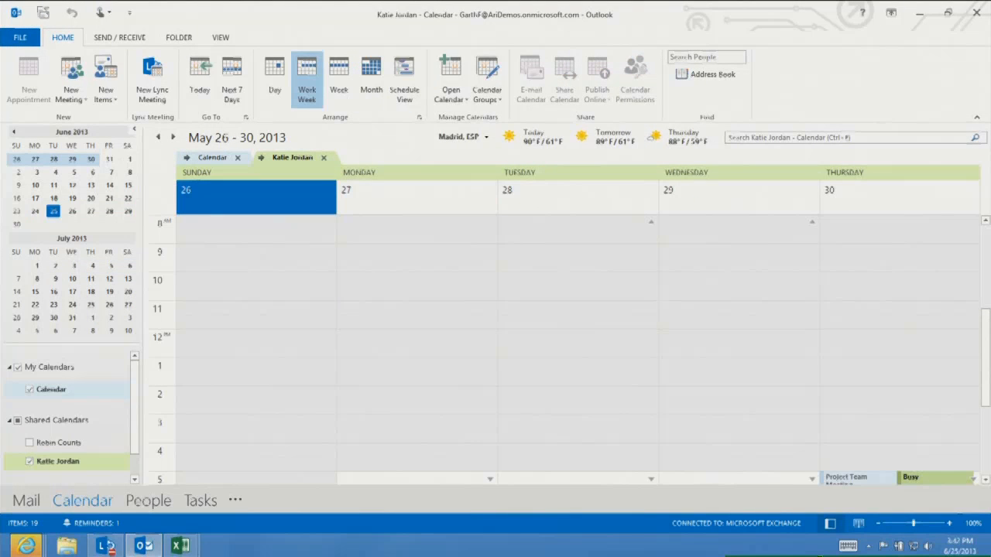
scroll(477, 271, down, 5)
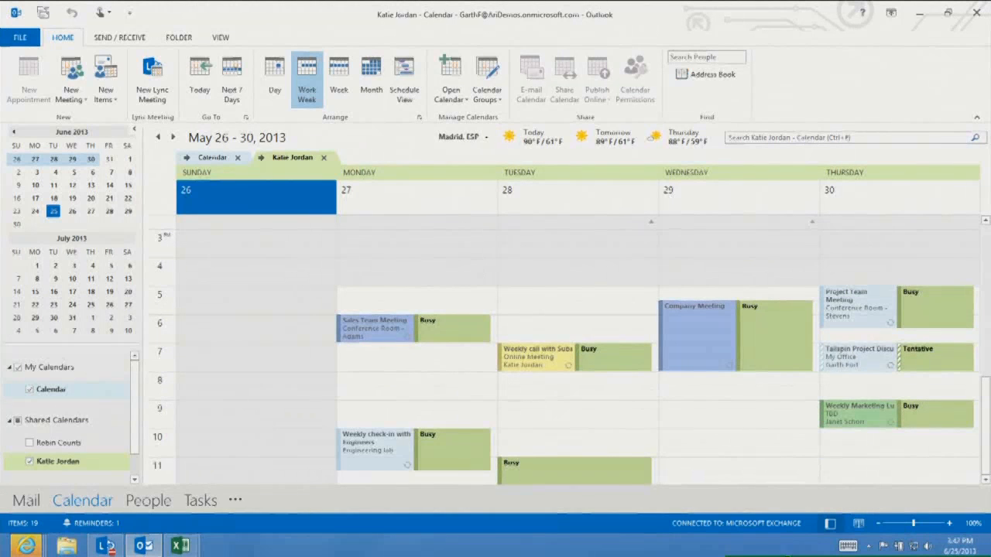
key(ctrl+alt+4)
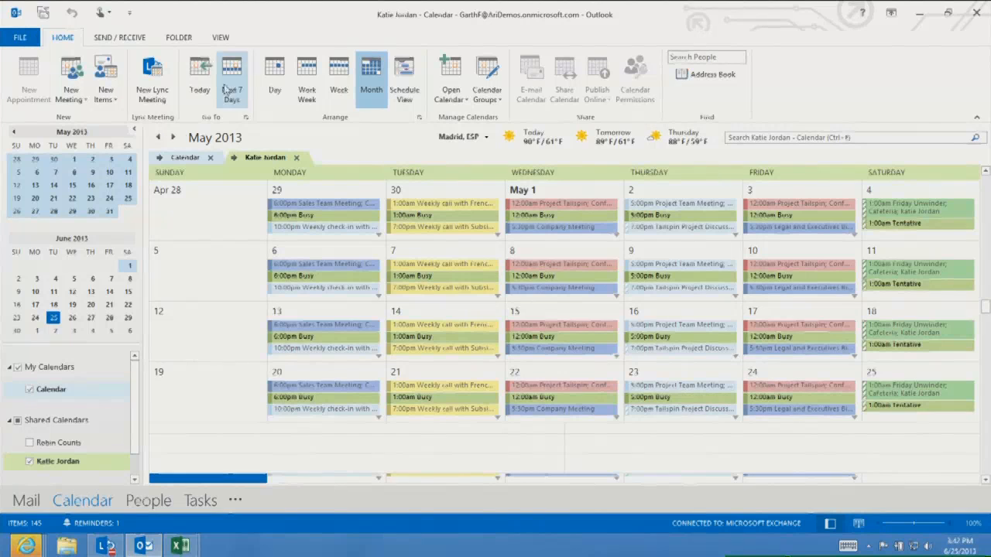
click(120, 38)
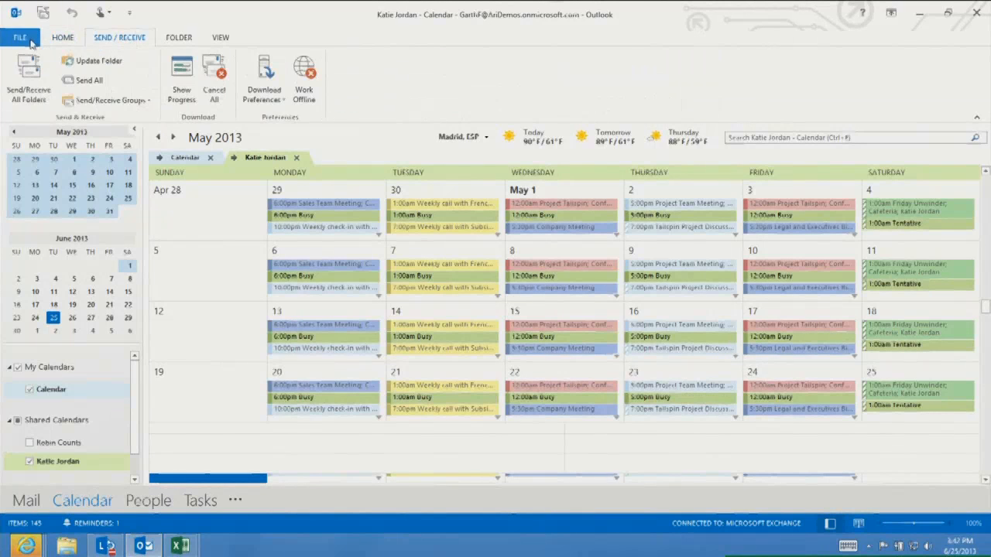
click(63, 37)
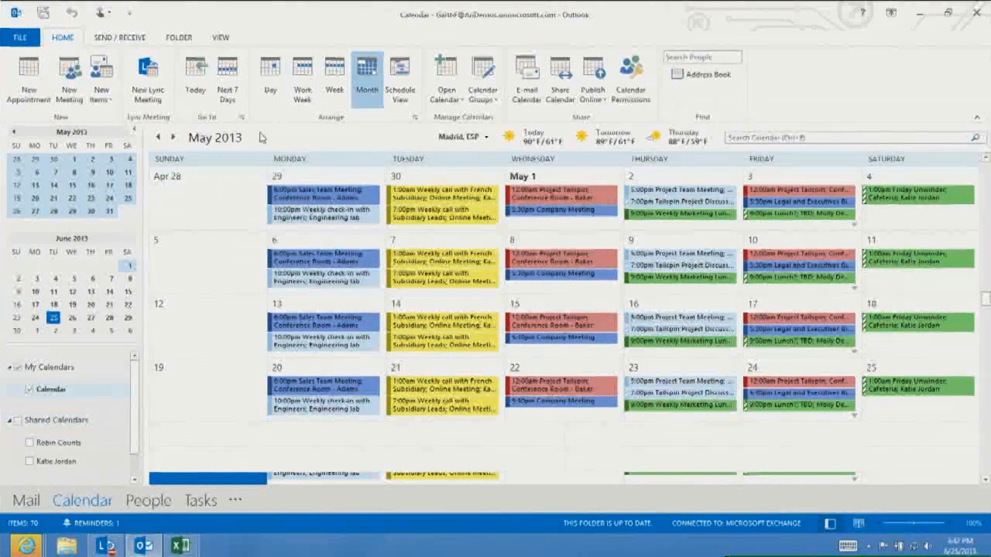
Share your calendar by creating a sharing invitation addressed to the colleague from the shared calendars list
click(560, 86)
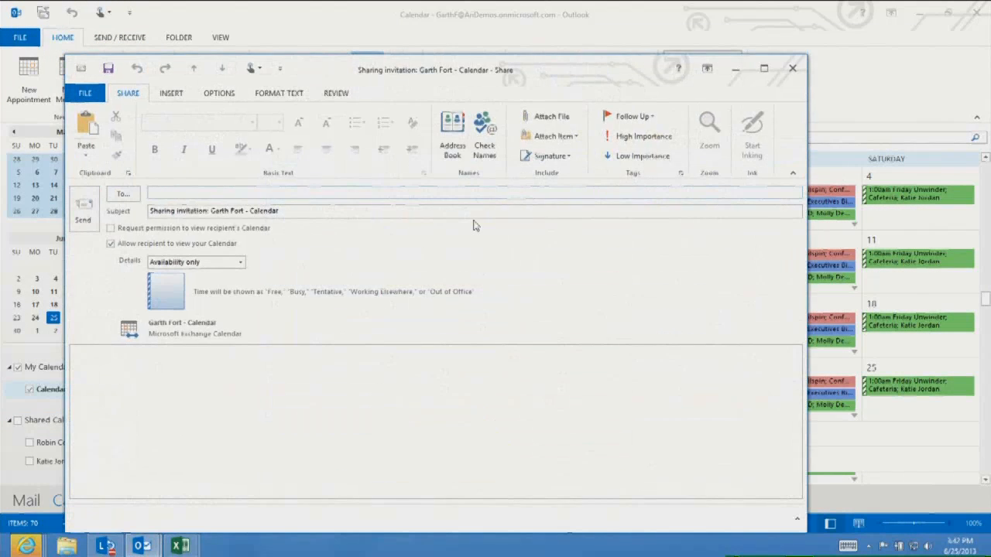
text(Katie)
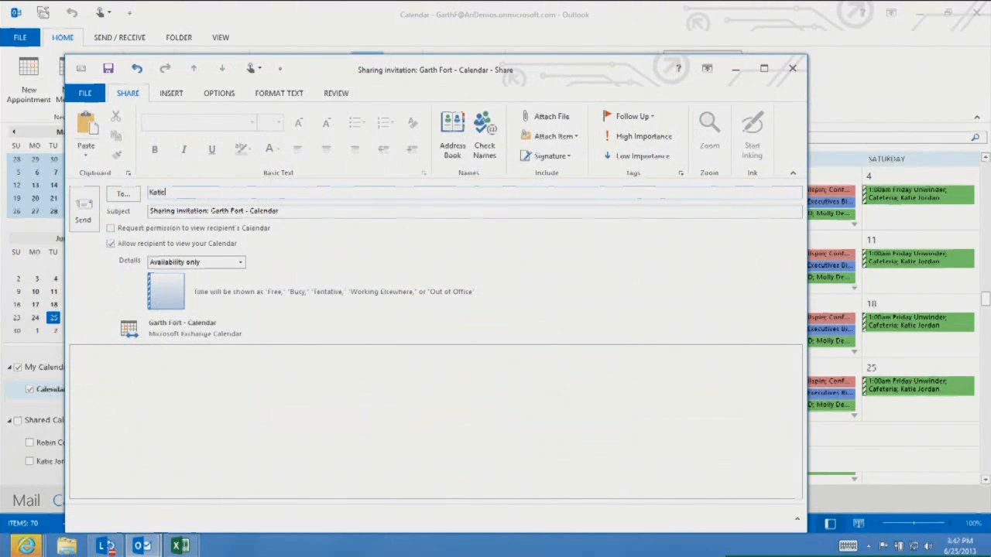
text(@ari)
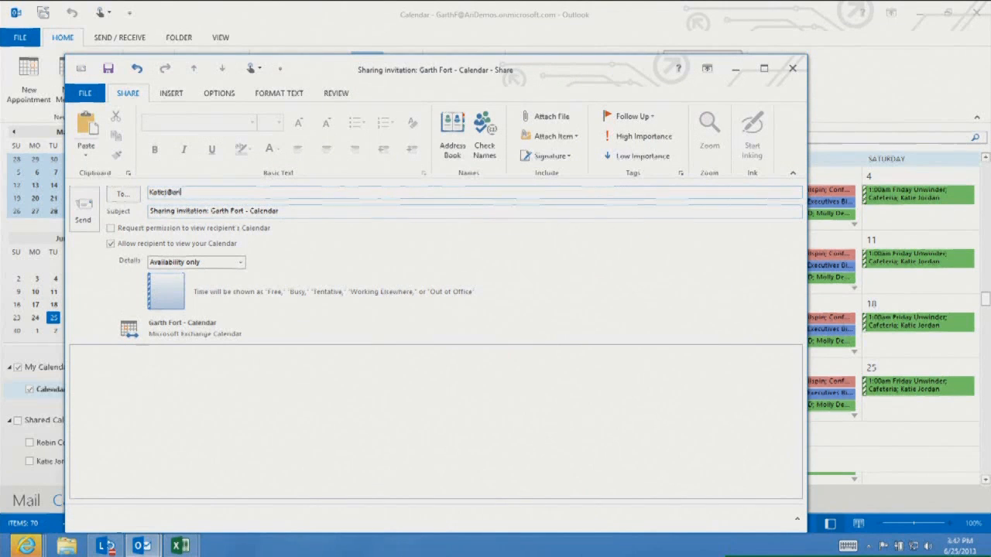
key(BackSpace)
key(BackSpace)
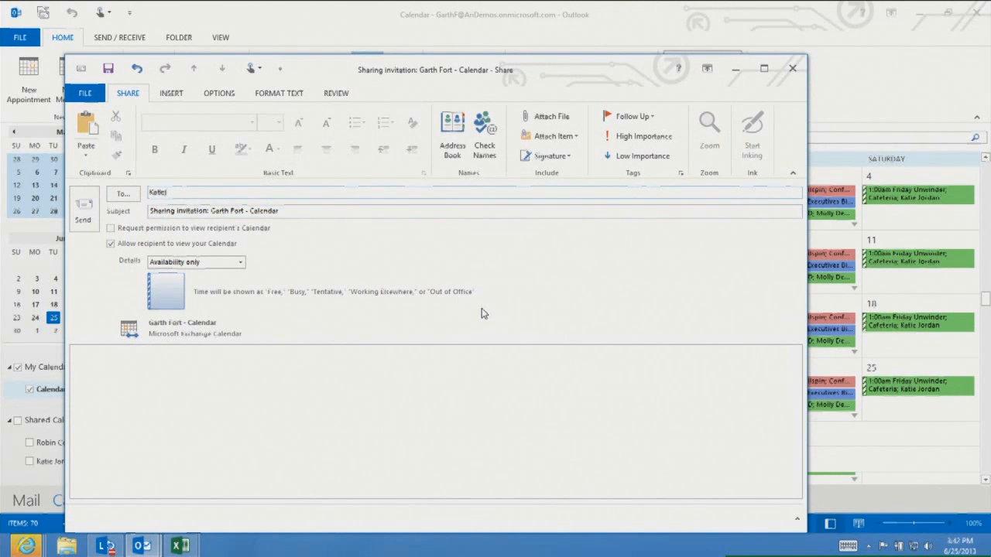
click(484, 140)
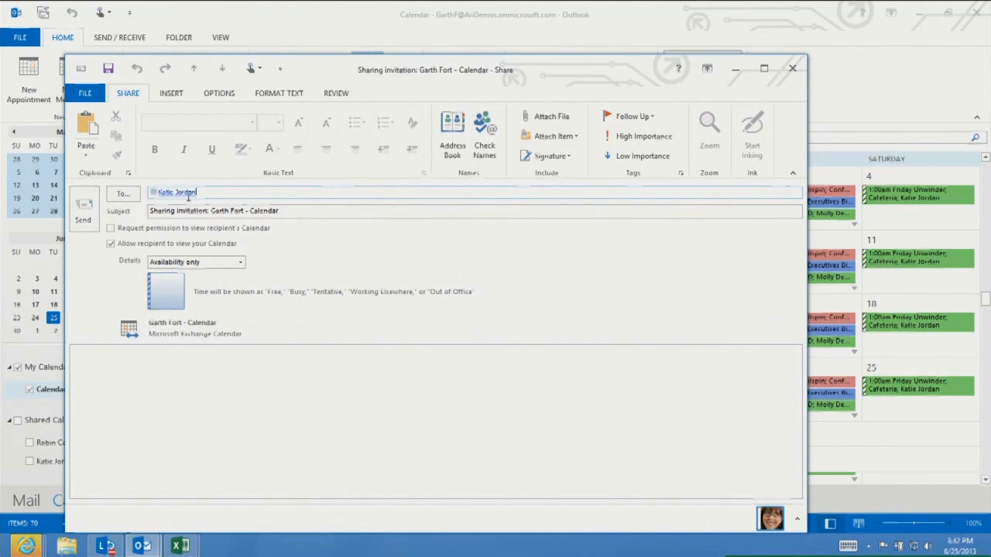
Set the sharing details to Availability only, send the invitation, confirm the share, and return to Mail
click(241, 265)
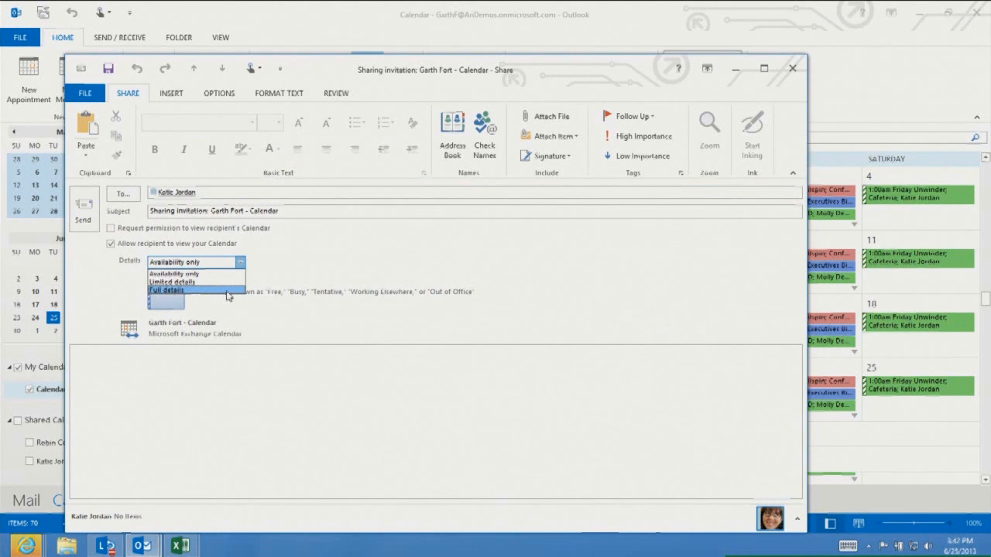
click(221, 283)
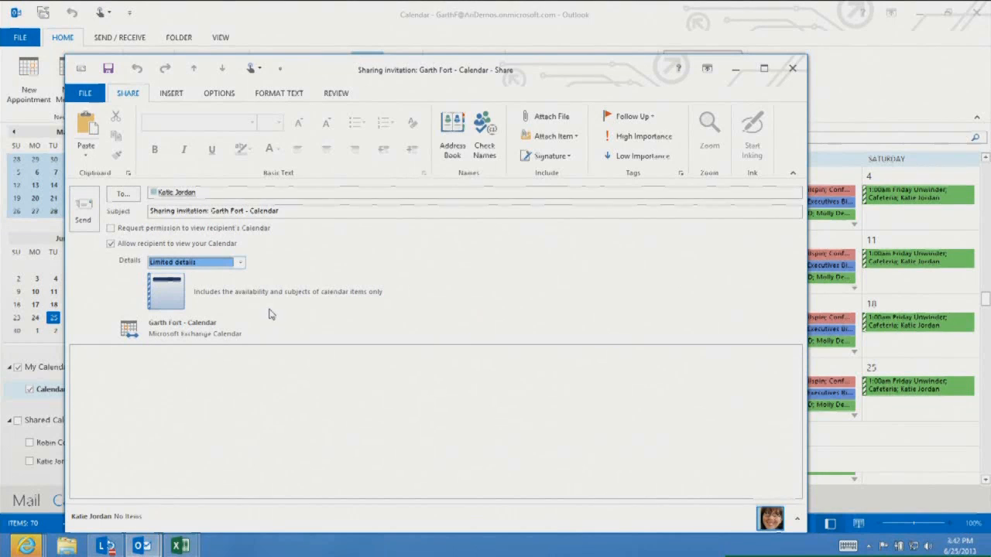
click(235, 264)
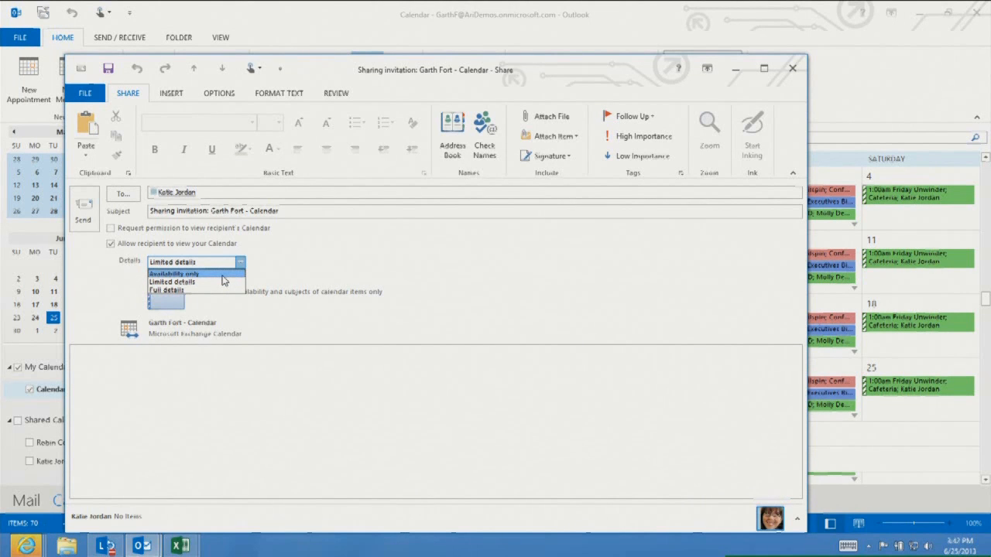
click(222, 275)
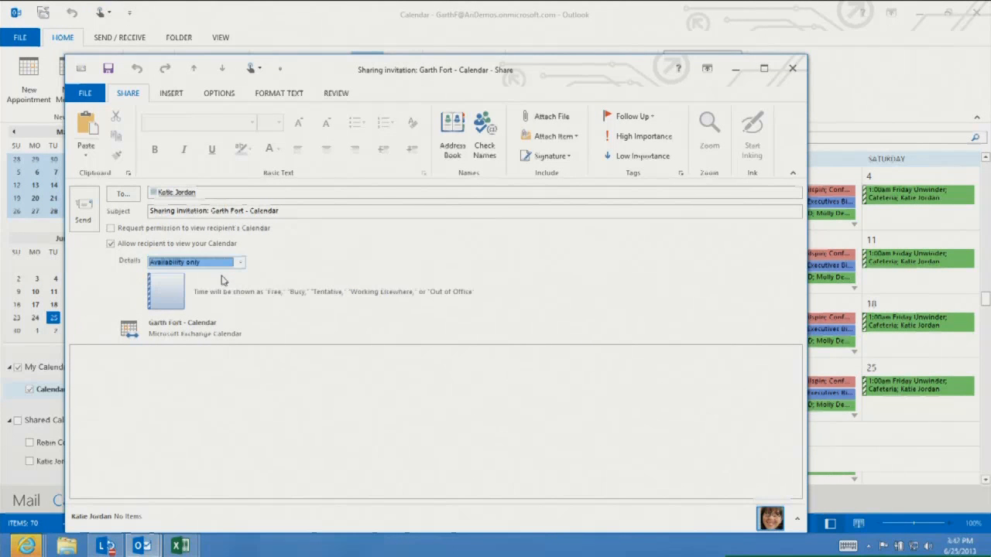
click(95, 227)
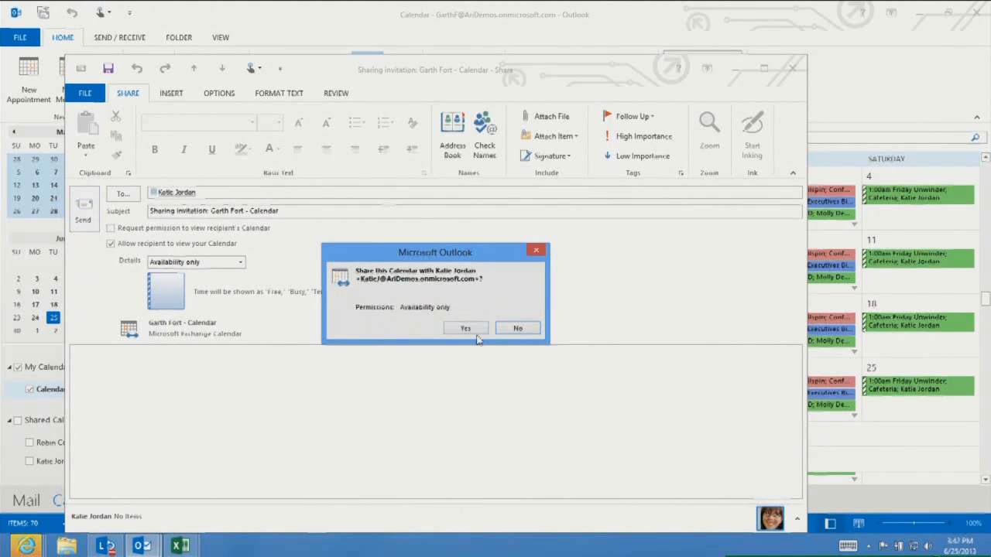
click(467, 329)
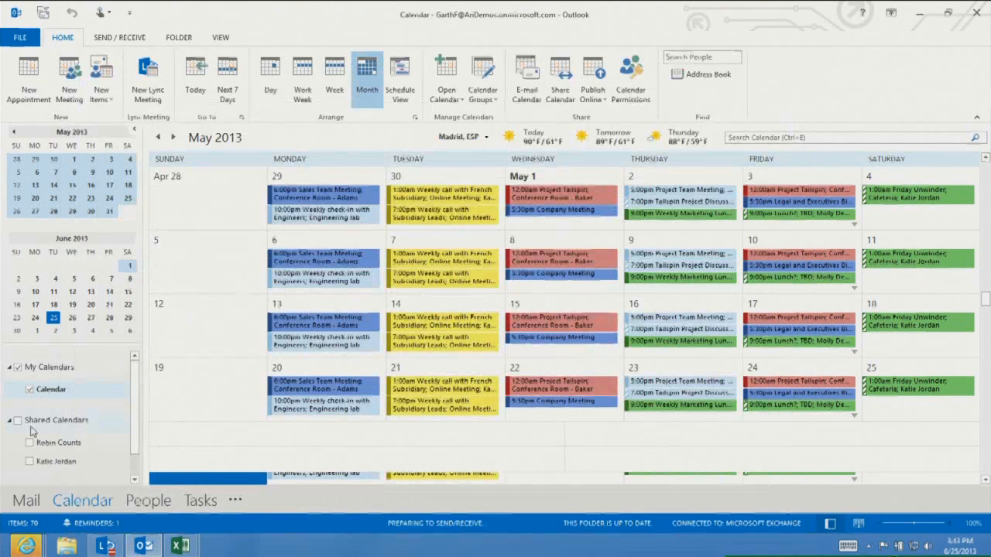
click(33, 501)
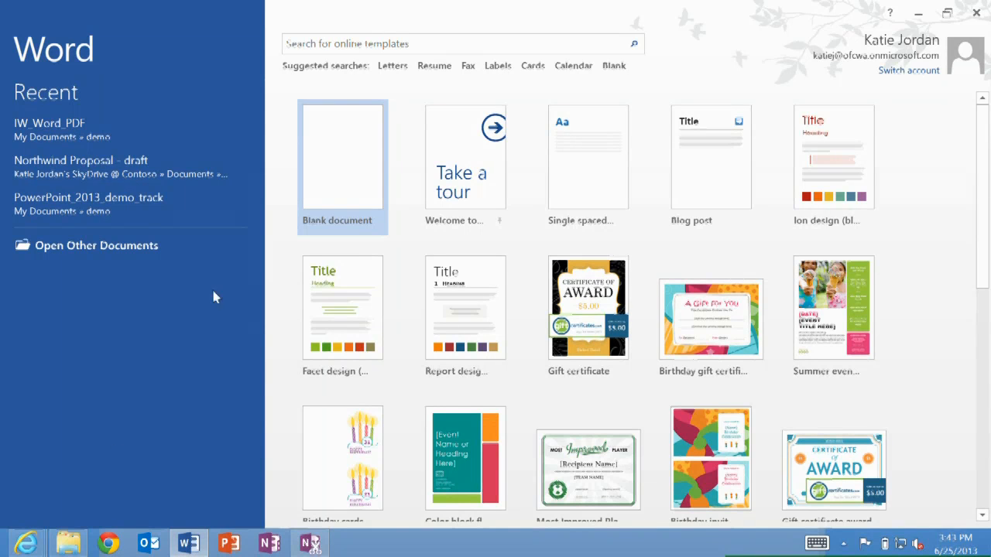
In Word, open the recent document Northwind Proposal - draft
click(51, 163)
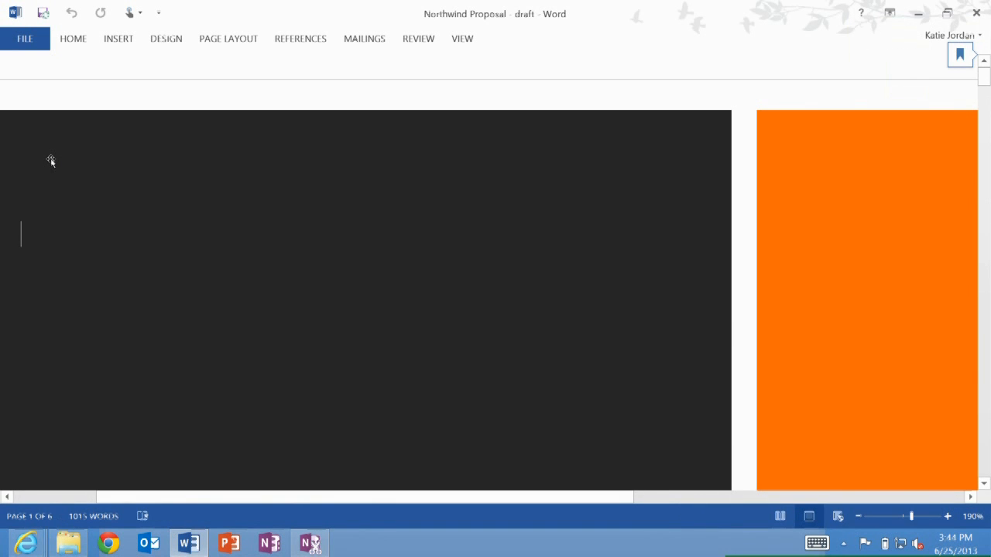
scroll(496, 310, down, 8)
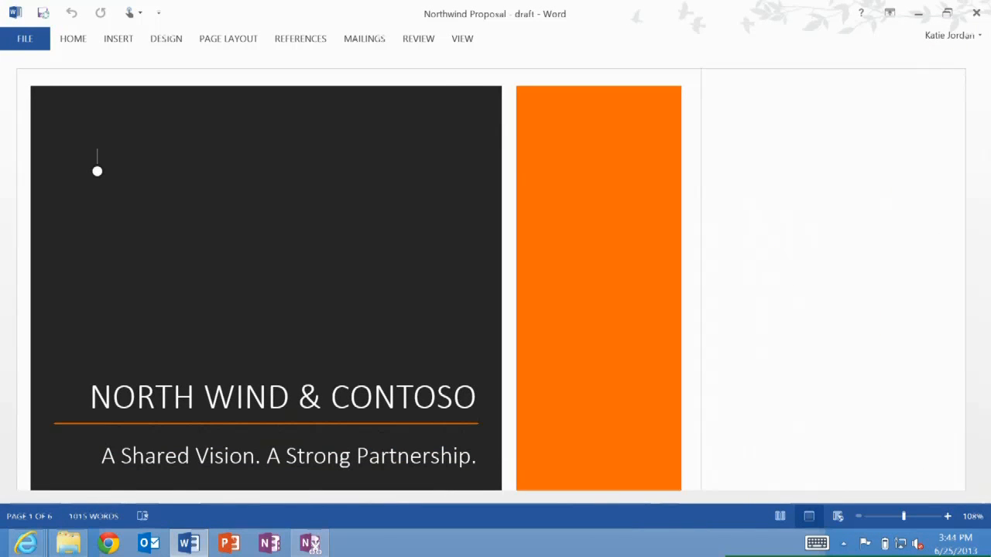
Scroll down to the Shared values section and switch the tracked-changes display to Simple Markup, hiding the revision balloons
scroll(97, 171, down, 5)
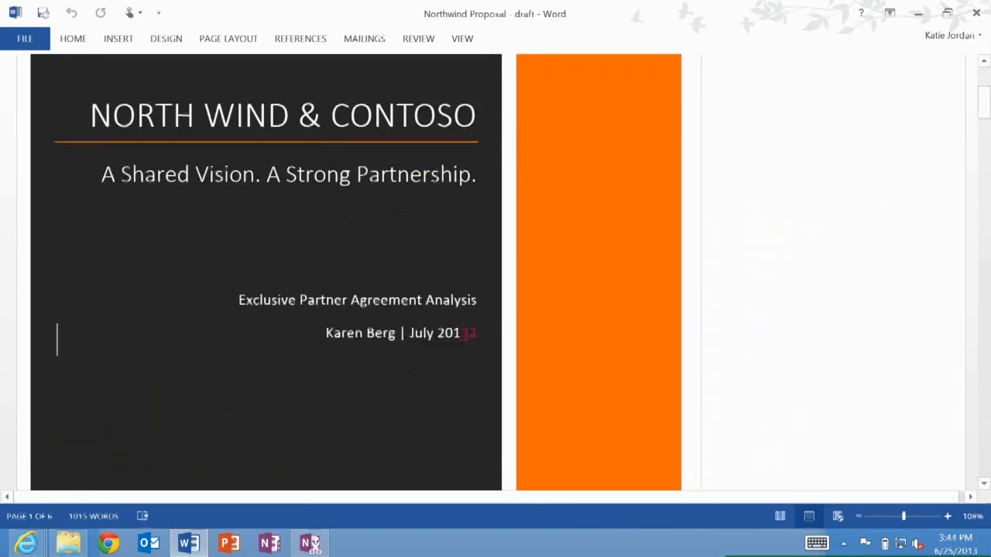
scroll(495, 271, down, 10)
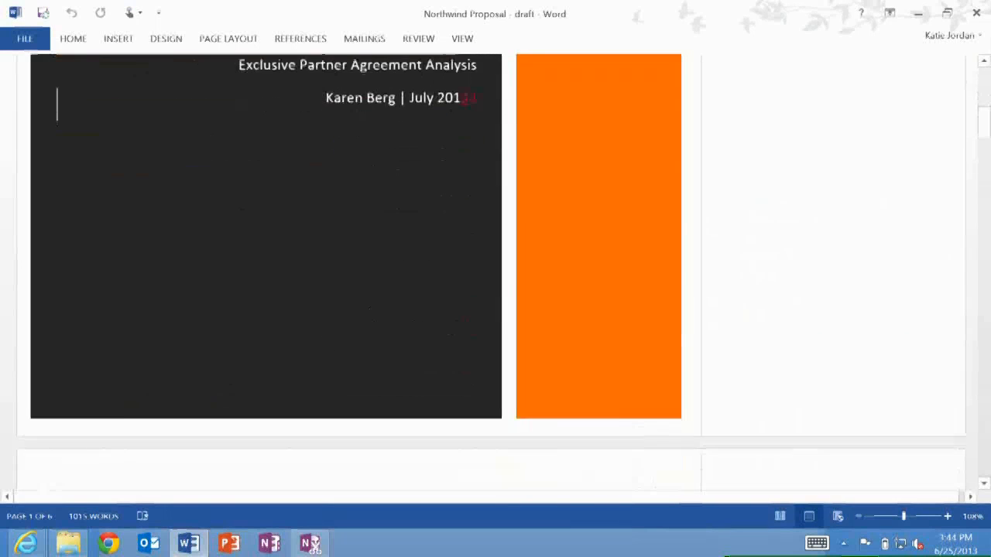
scroll(356, 271, down, 10)
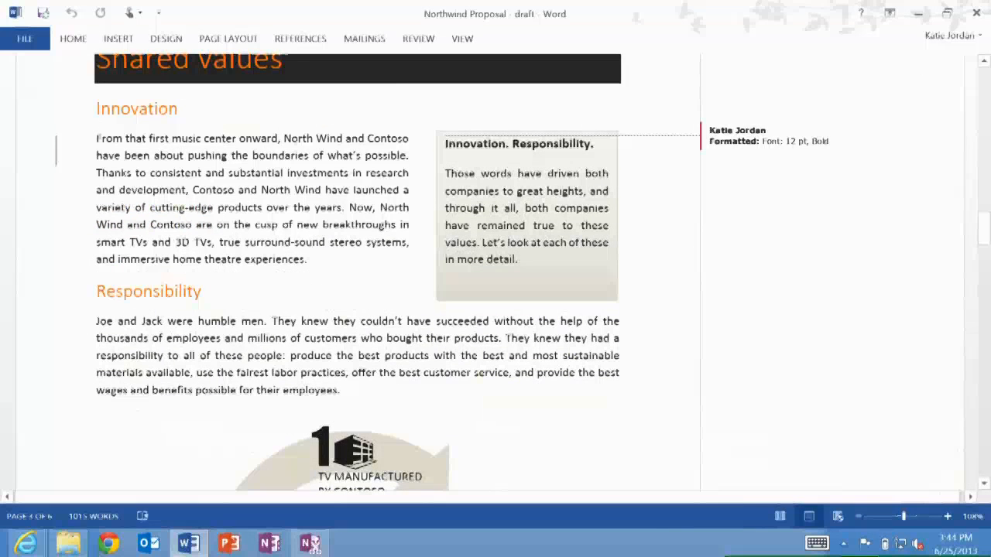
scroll(356, 271, up, 1)
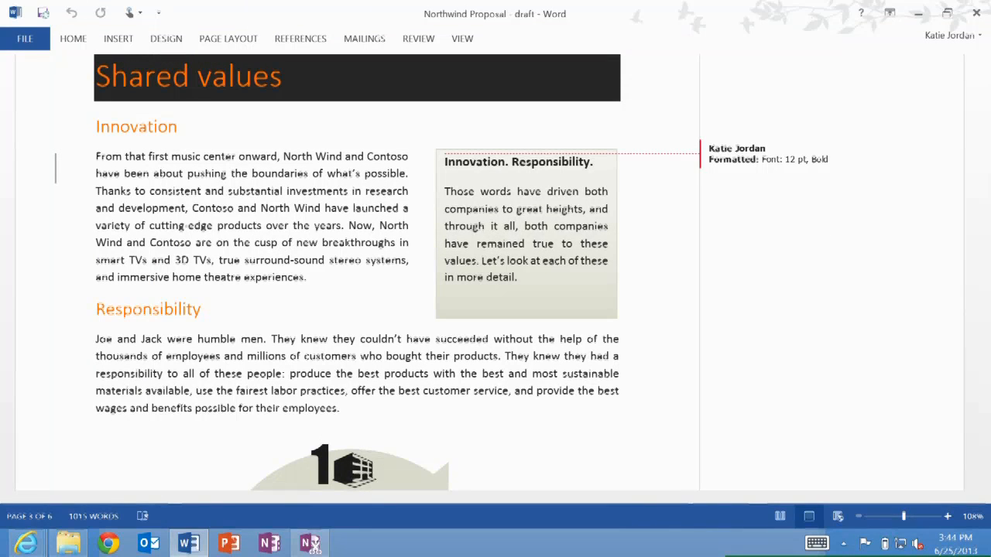
click(55, 174)
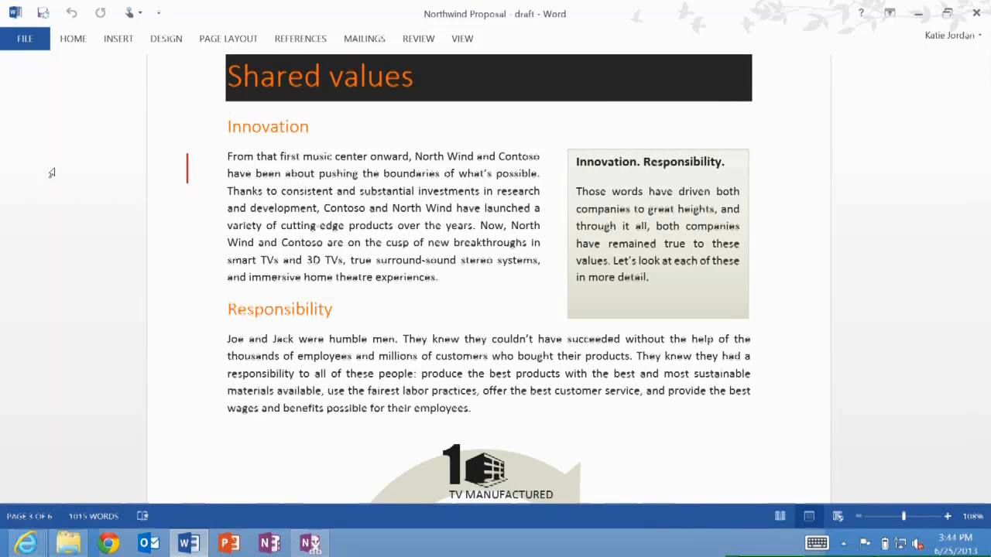
Scroll to the North Wind sales analysis 2013 section and toggle the markup to show its tracked changes
scroll(51, 174, down, 8)
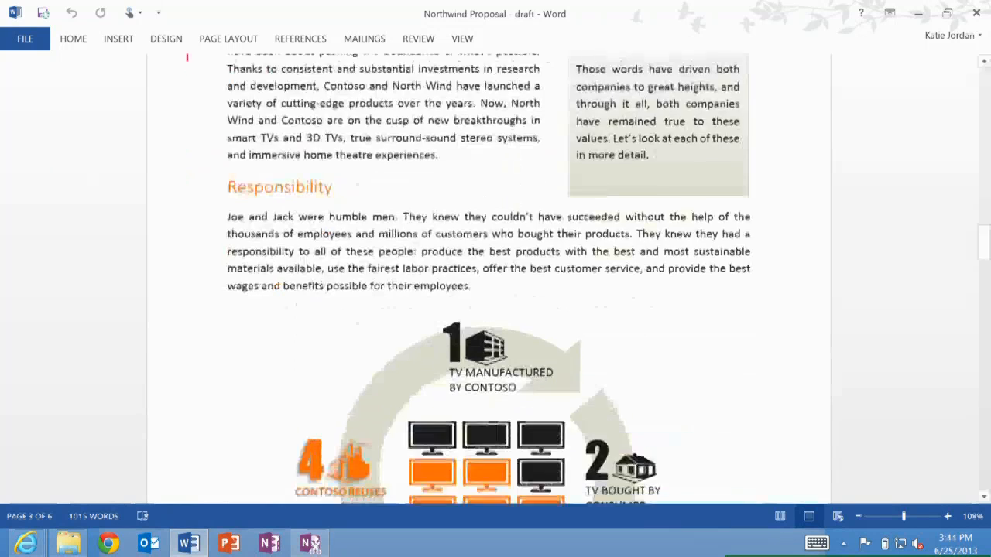
scroll(488, 279, down, 5)
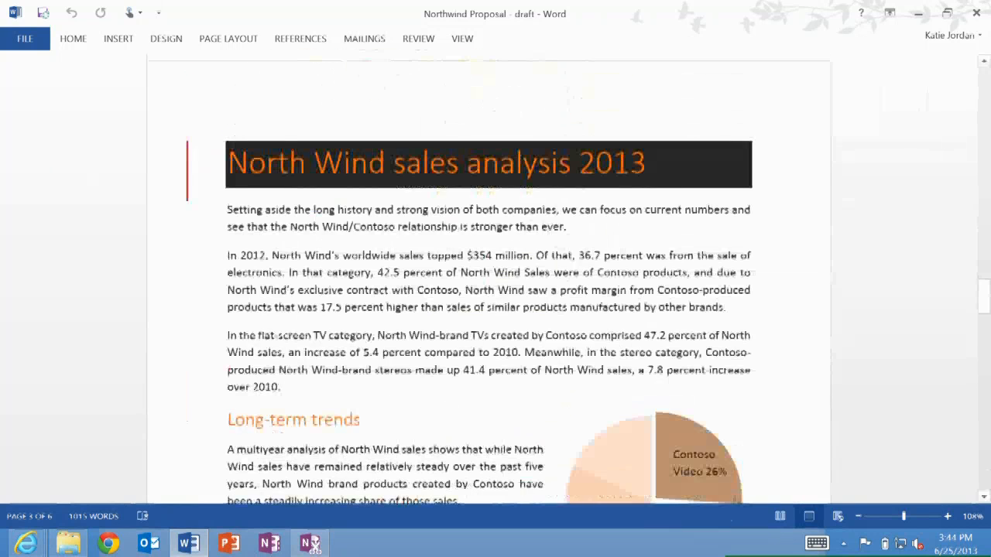
scroll(488, 279, down, 3)
scroll(487, 278, up, 3)
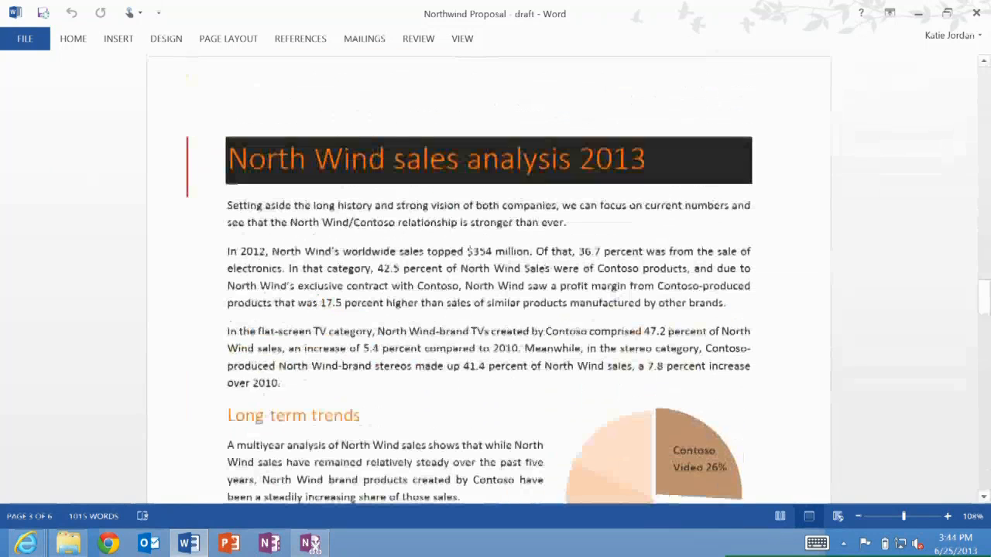
click(188, 177)
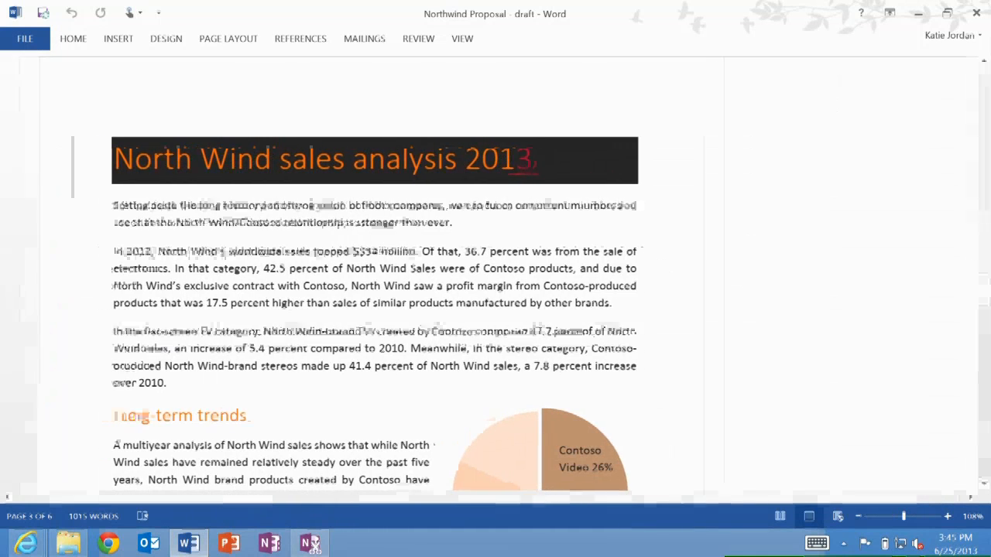
Scroll through the sales analysis and long-term trends pages to review the document
scroll(189, 175, down, 3)
scroll(357, 279, up, 2)
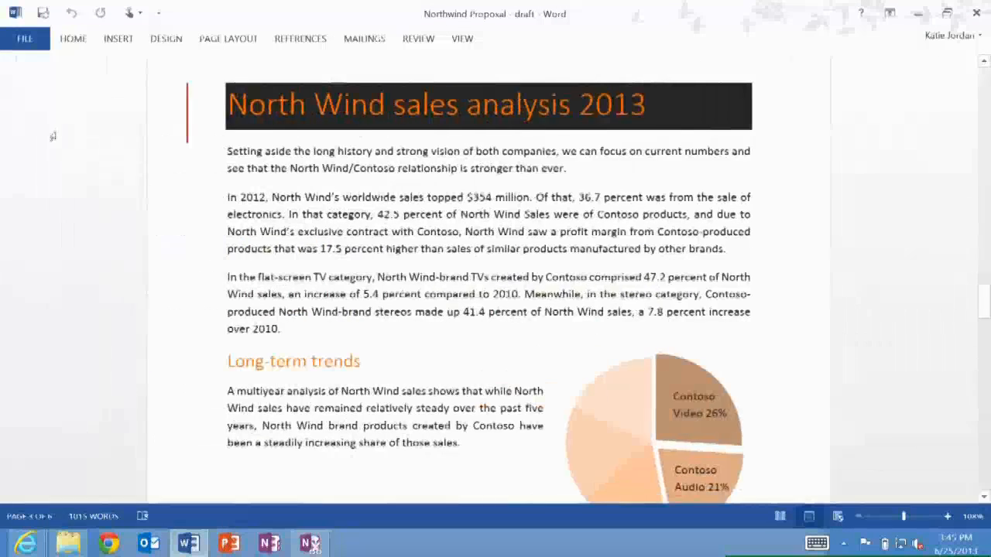
scroll(55, 138, down, 12)
scroll(488, 279, down, 15)
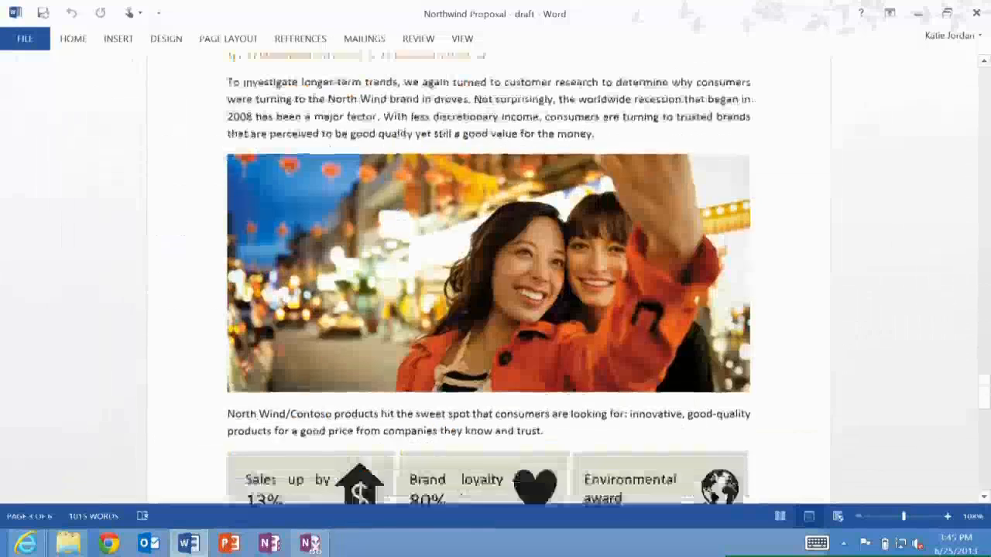
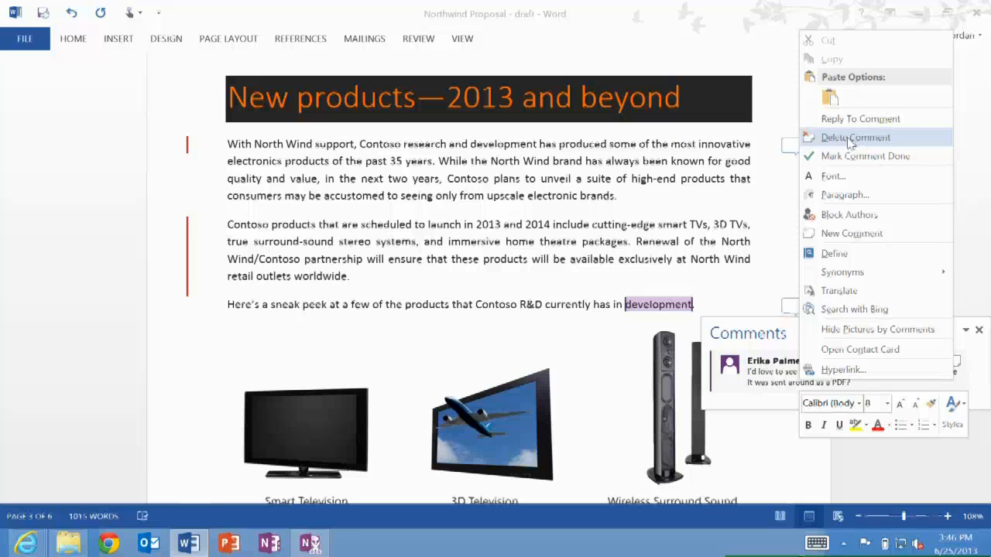
Delete the comment attached to the word development in the New products section
click(849, 140)
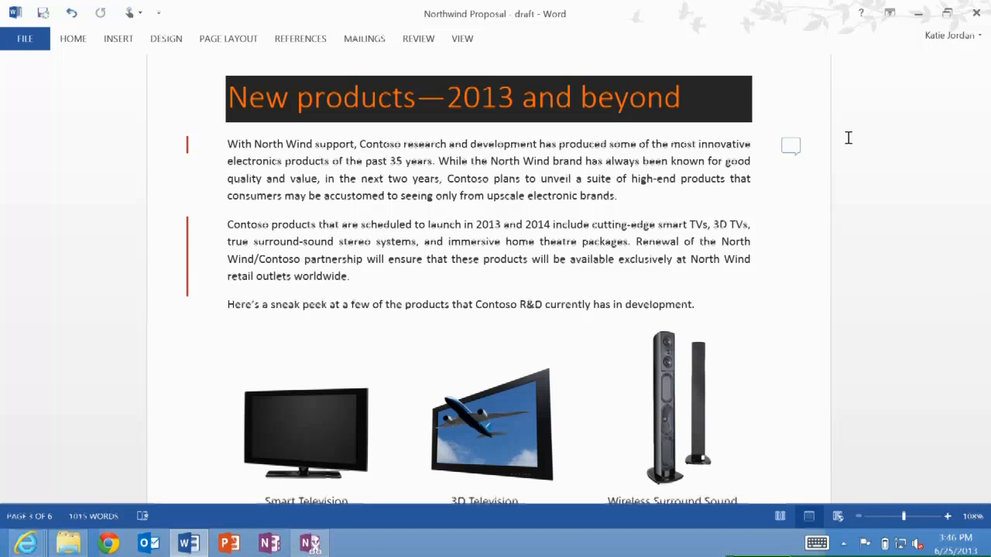
Share the document by inviting a collaborator's e-mail address with Can edit permission
click(20, 44)
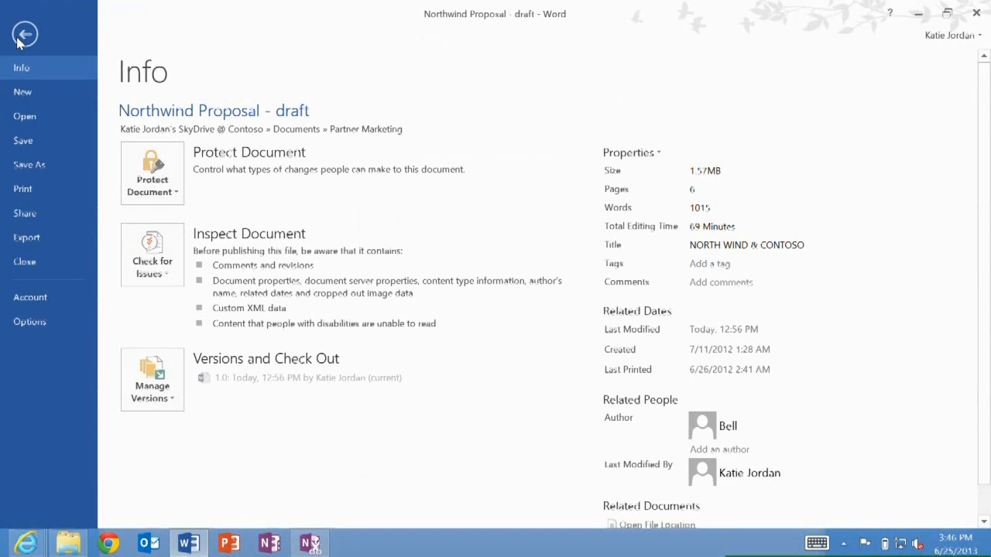
click(24, 215)
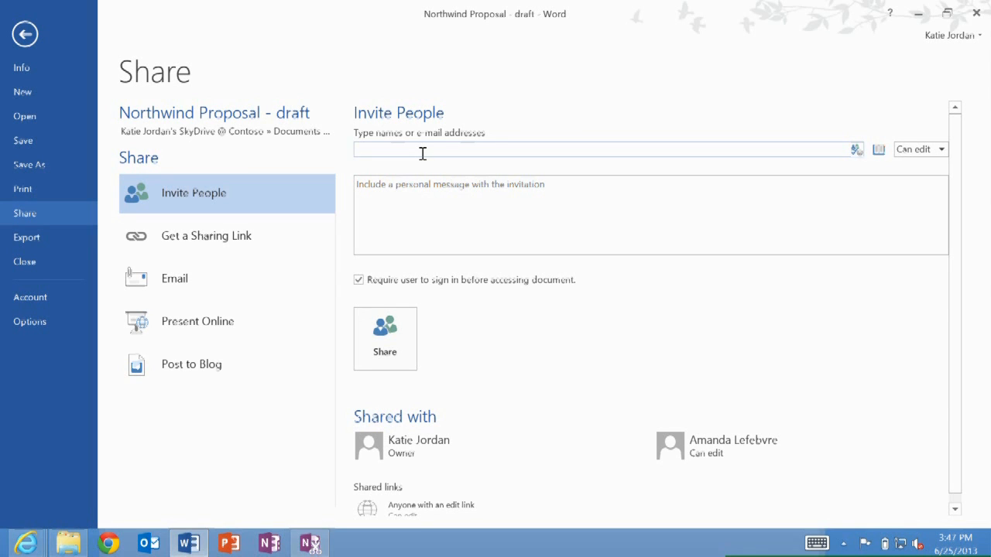
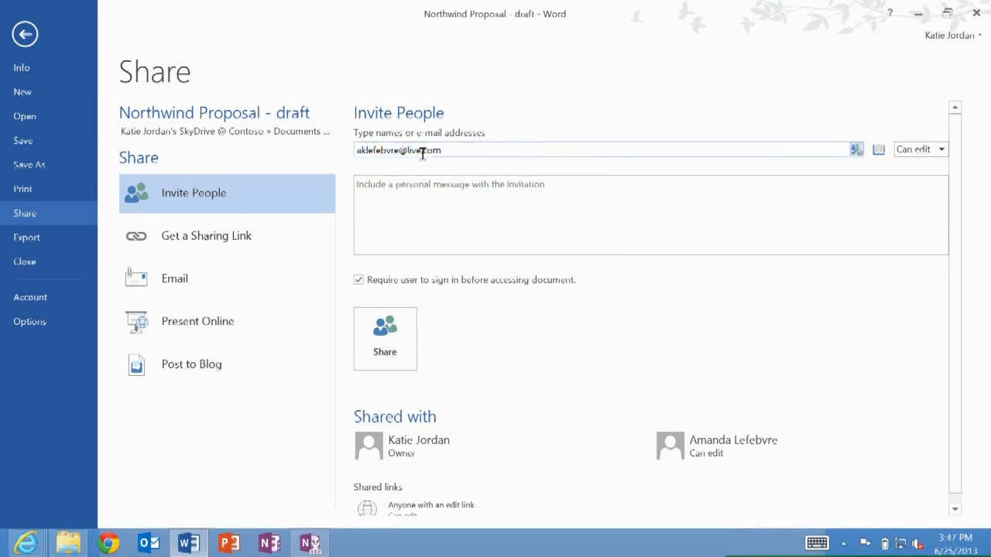
click(375, 356)
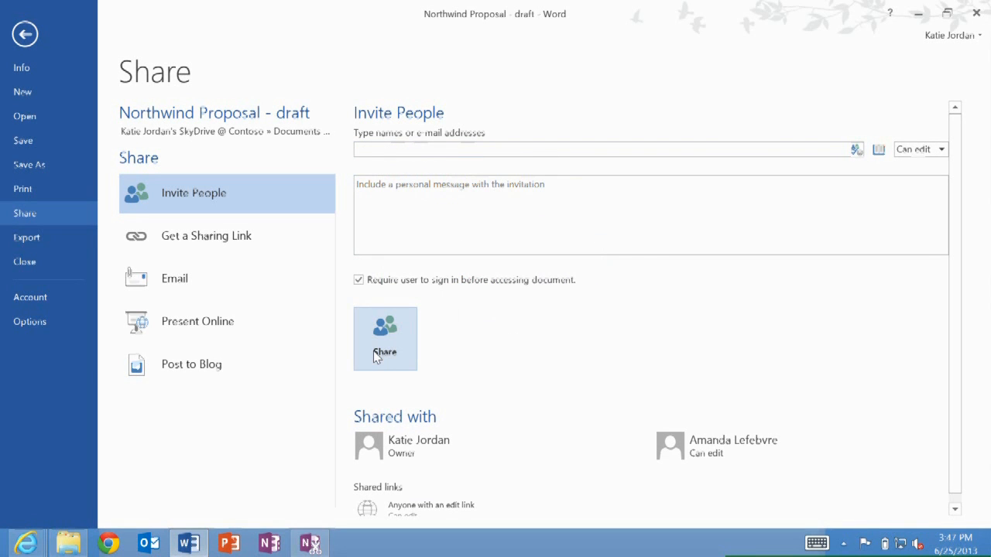
Switch to the Outlook.com inbox in Internet Explorer, open the sharing e-mail and follow its Northwind Proposal - draft.docx link
click(26, 544)
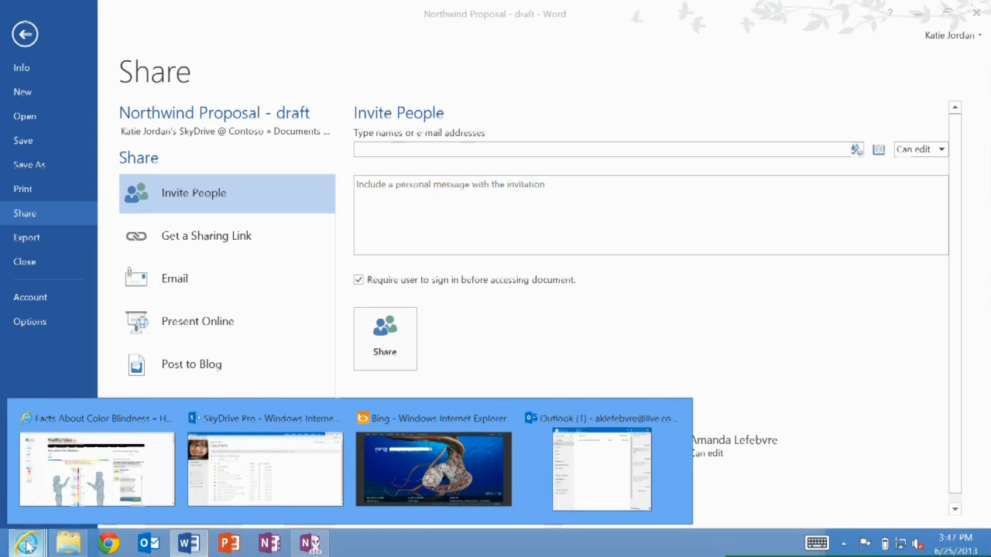
click(581, 449)
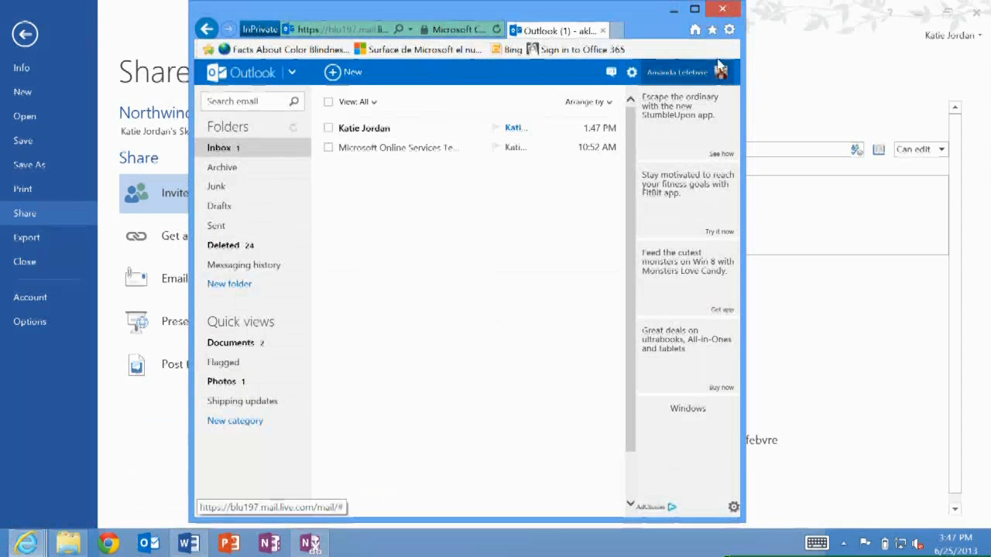
click(694, 9)
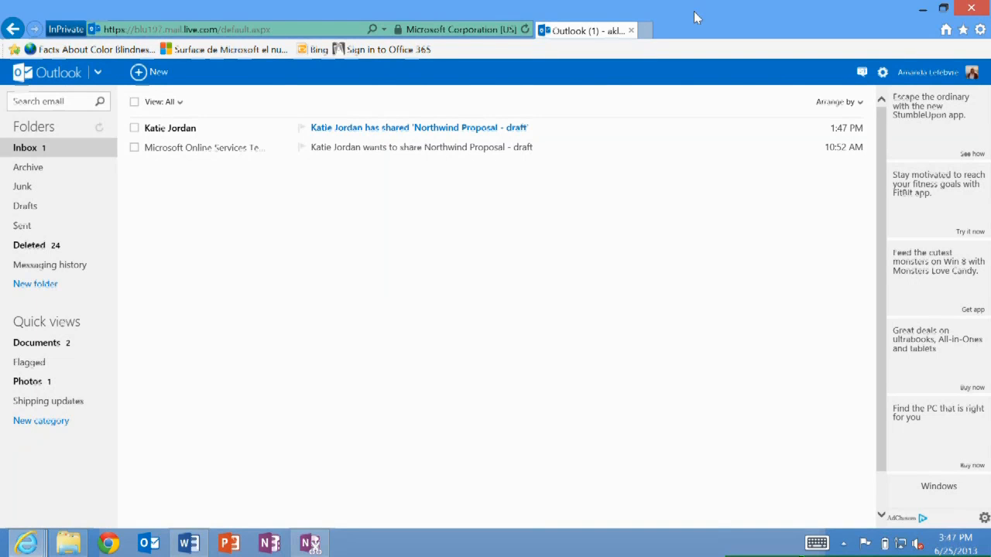
click(164, 133)
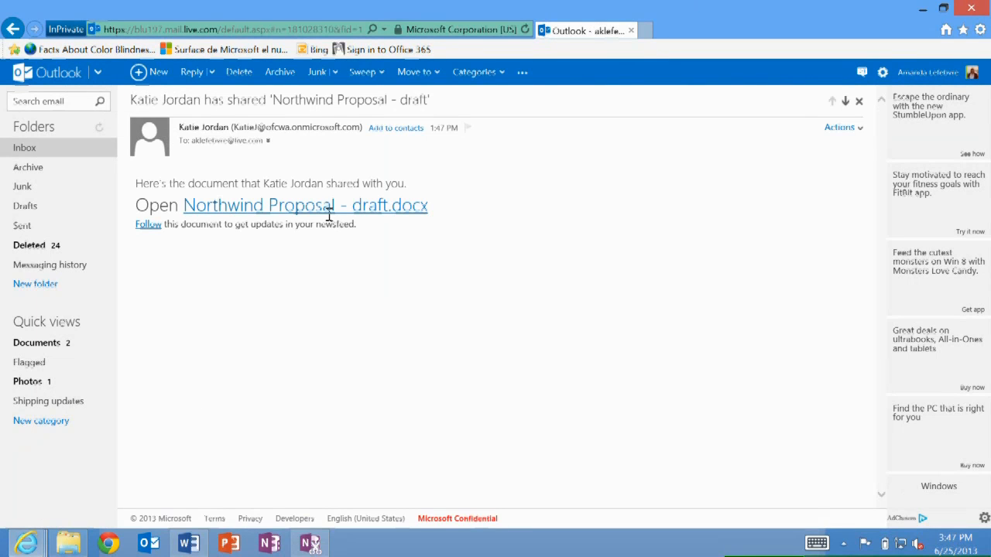
click(292, 213)
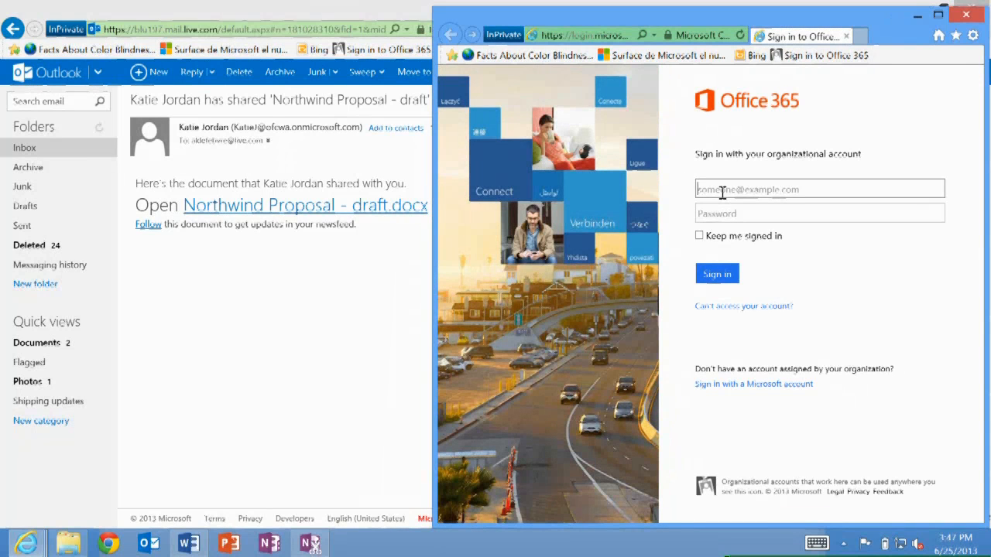
Sign in to view the shared document with a Microsoft account, entering the recipient's account name
text(ak)
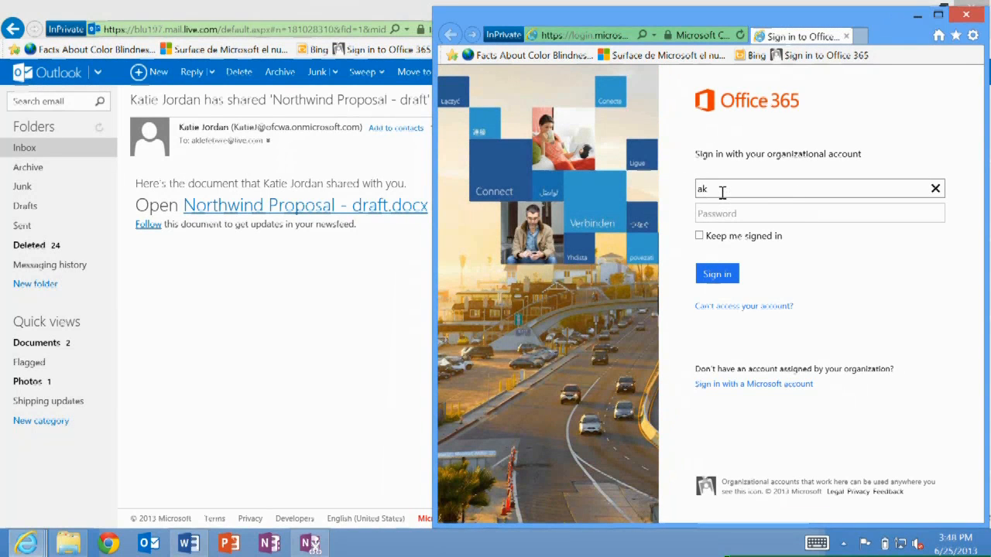
click(761, 387)
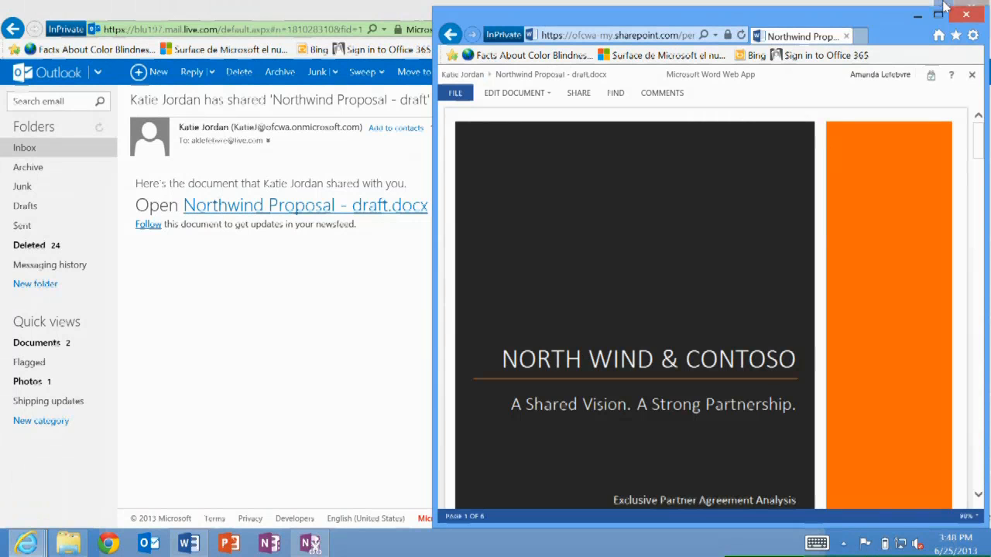
Minimize the Outlook.com browser window, keeping the shared document window open
drag(883, 19, 882, 21)
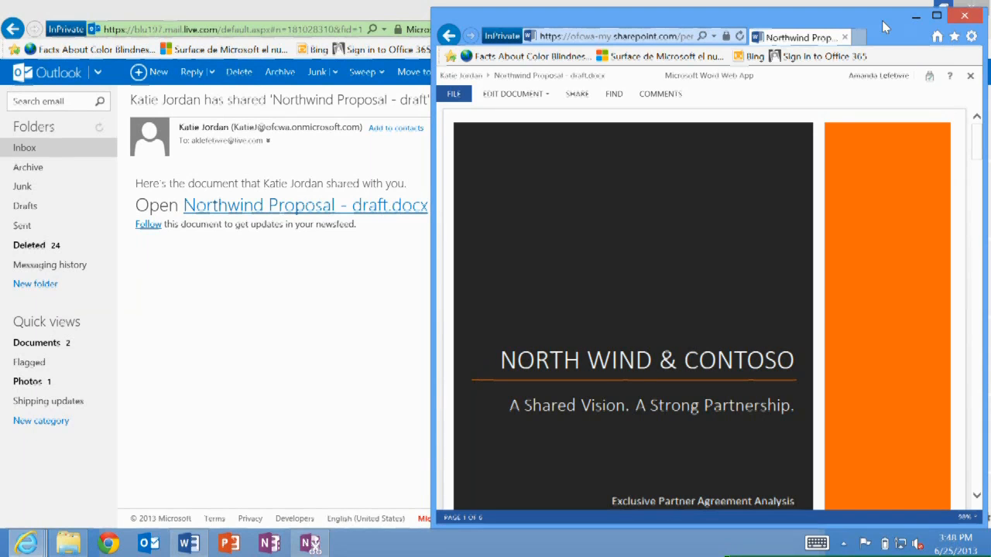
click(335, 280)
click(922, 9)
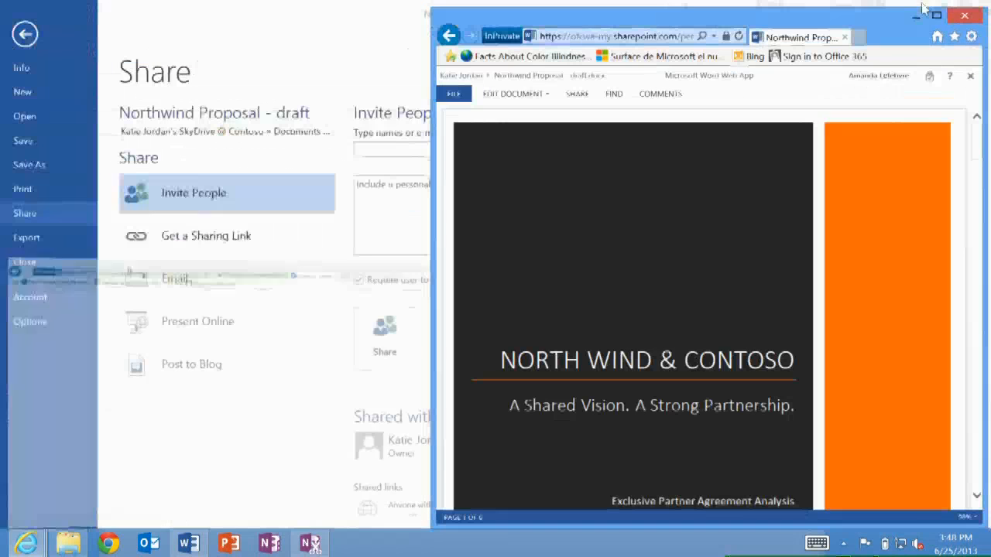
Return to the Word document and arrange Word and the browser side by side, Word showing the Shared values section
click(31, 36)
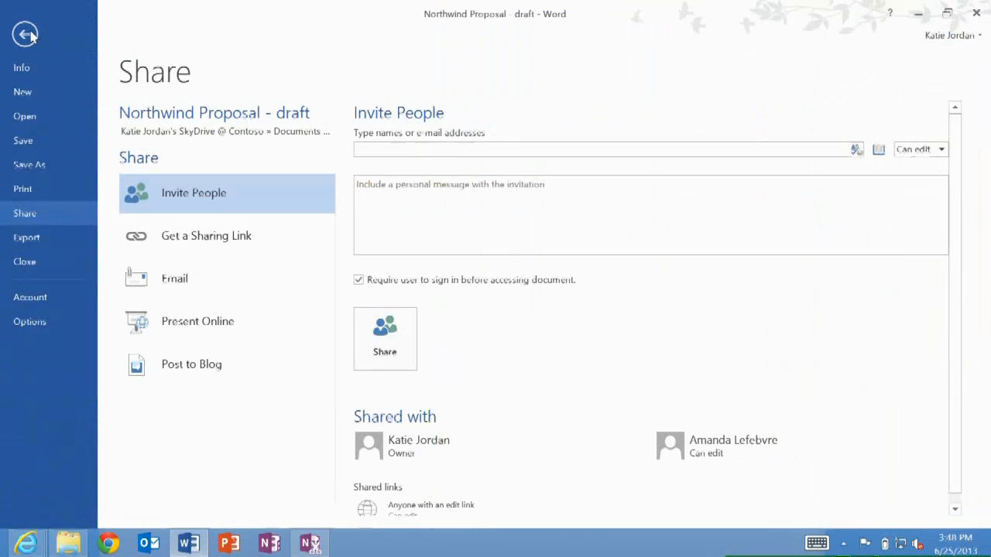
click(31, 35)
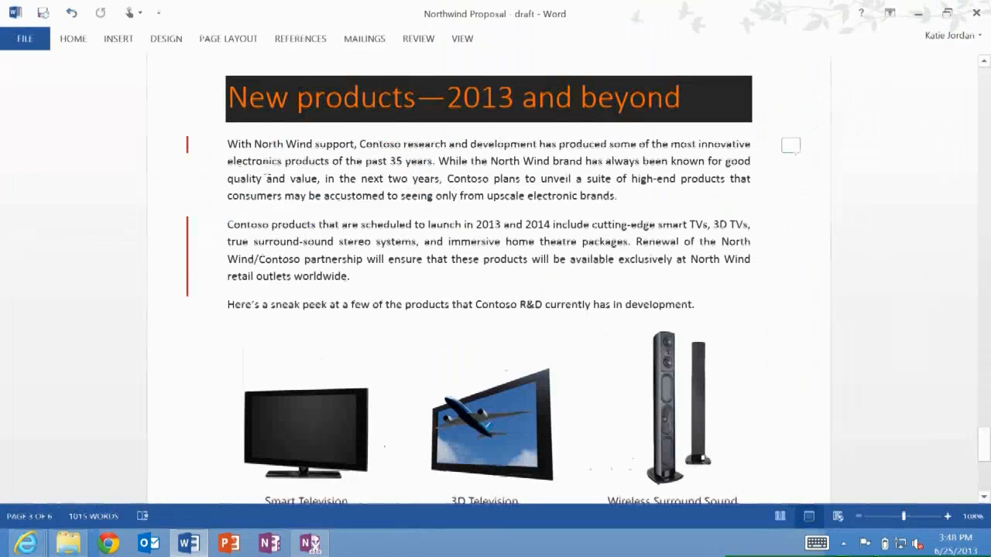
key(super+Left)
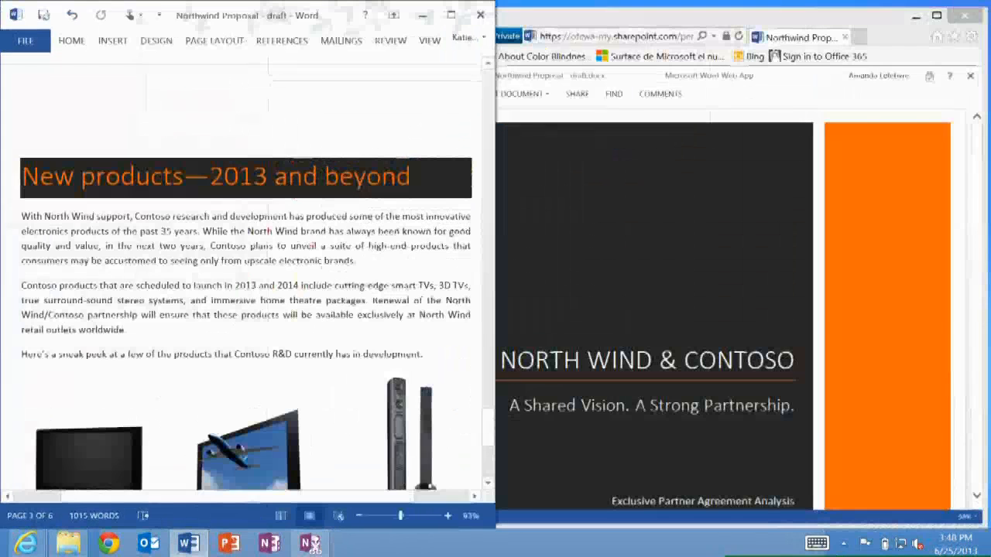
scroll(247, 279, up, 4)
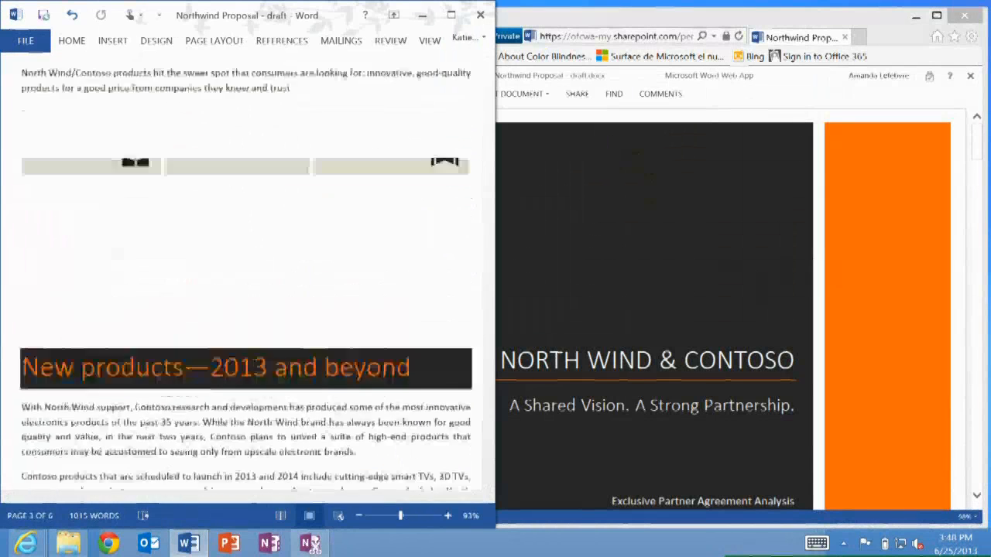
scroll(246, 278, up, 15)
scroll(246, 278, up, 8)
click(743, 255)
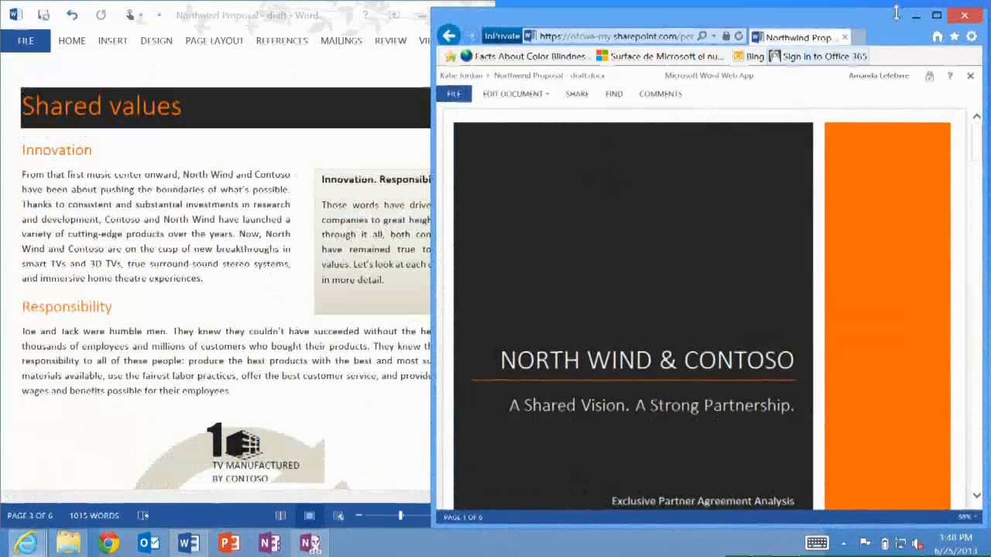
key(super+Right)
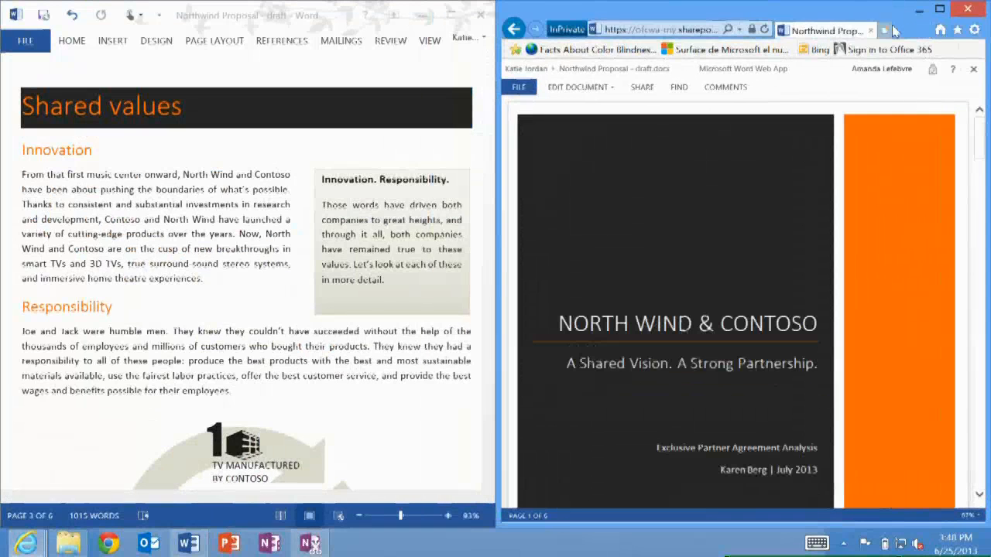
scroll(248, 294, up, 3)
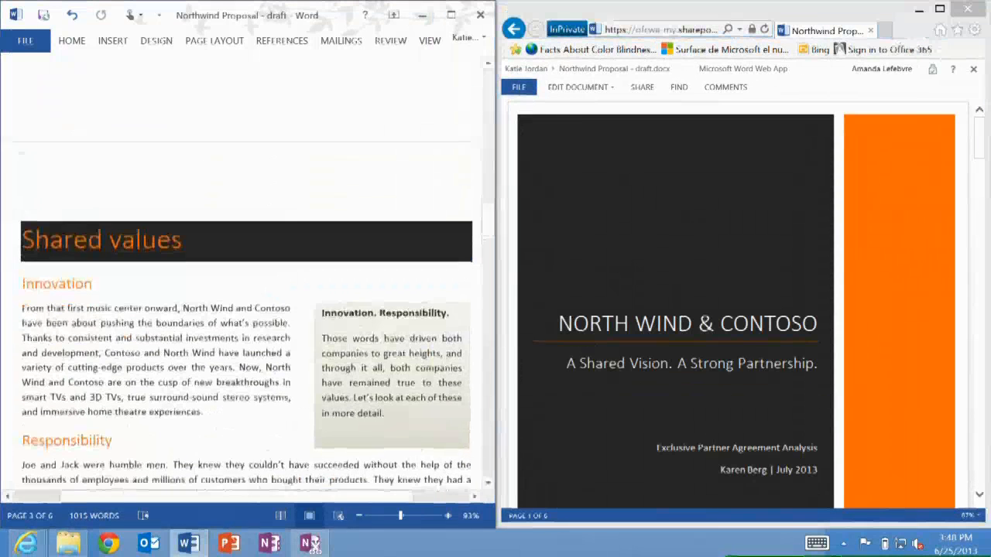
Open the shared document for editing in Word Web App
click(578, 87)
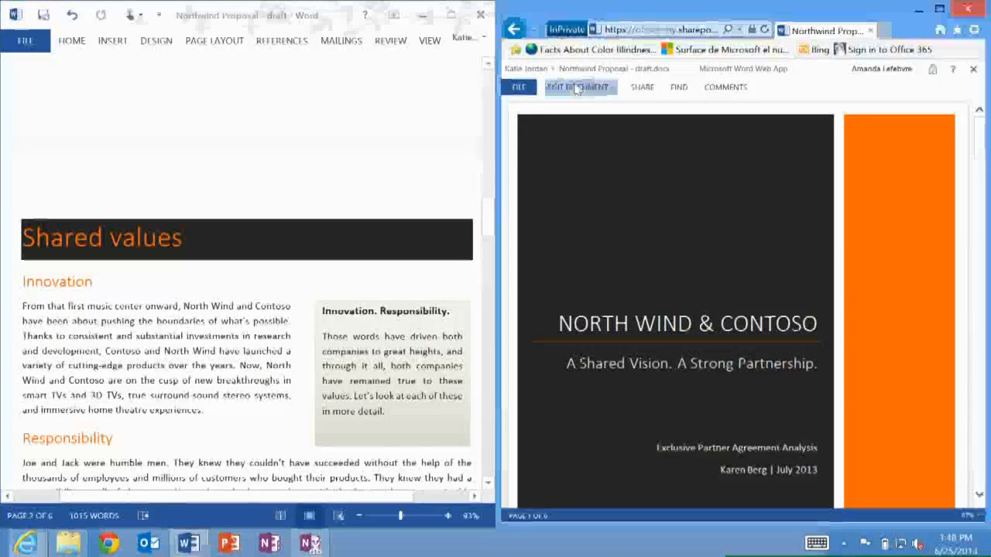
click(586, 159)
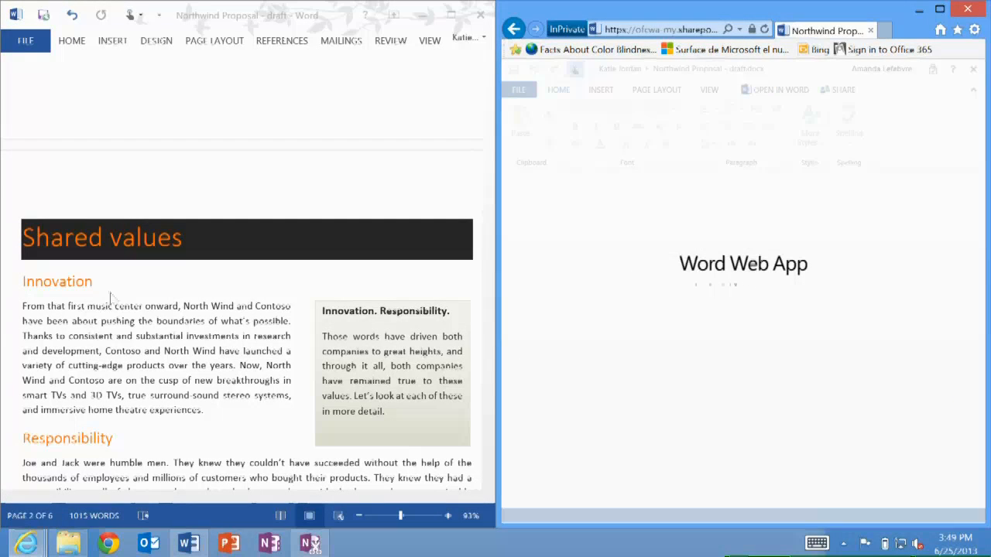
Insert the picture MSC12_Curt_001 from the Documents Photos folder at the start of the Executive summary's sales analysis paragraph
click(184, 352)
scroll(184, 352, up, 15)
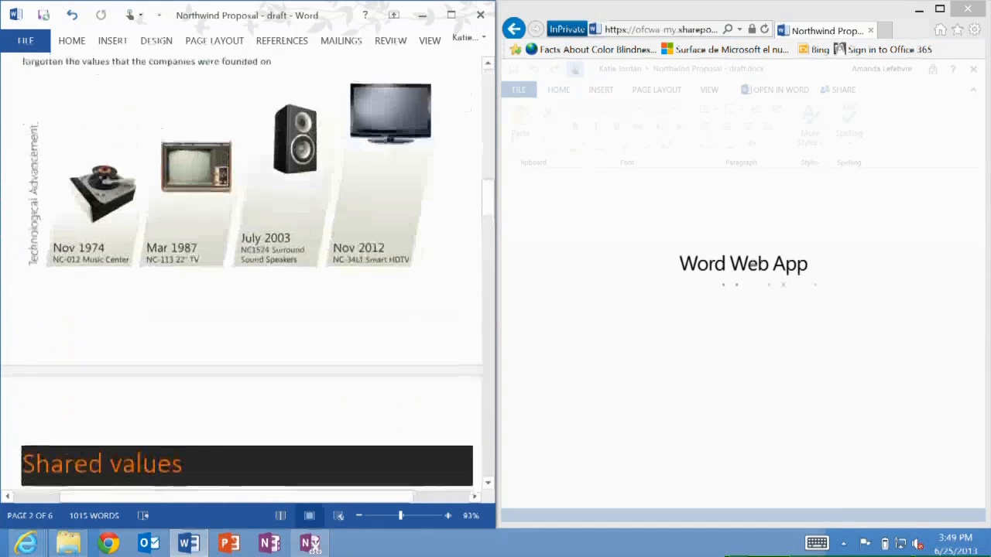
scroll(184, 352, up, 3)
scroll(184, 353, down, 5)
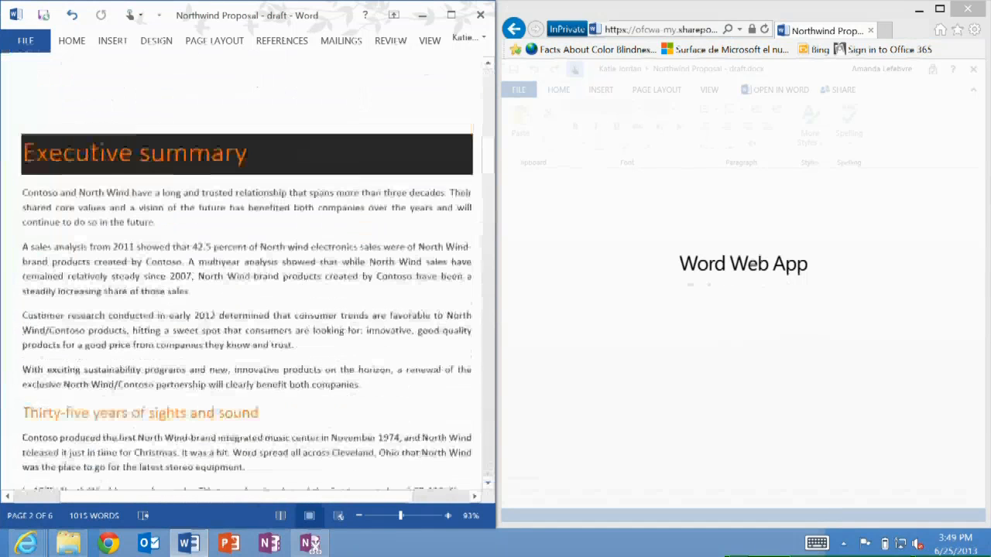
scroll(184, 352, down, 1)
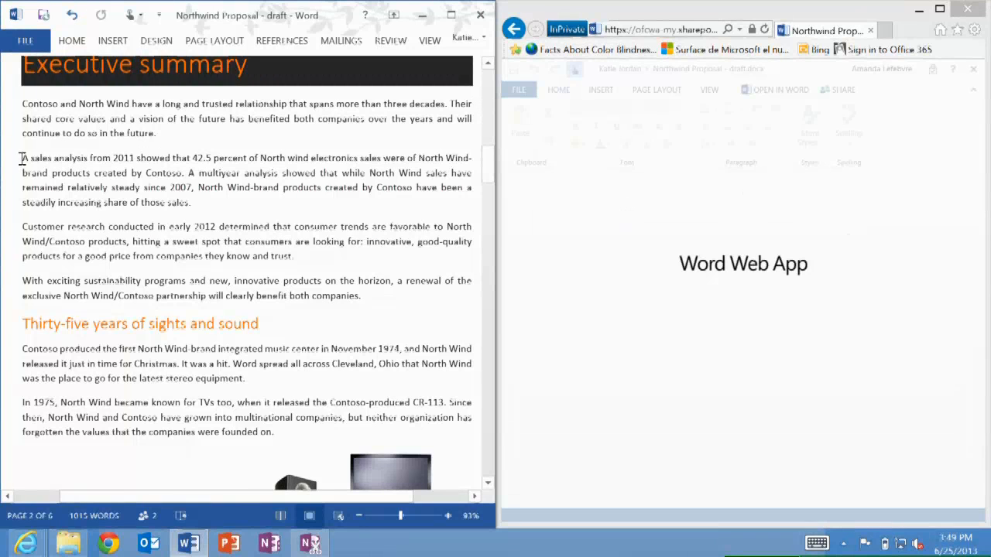
click(111, 42)
click(85, 77)
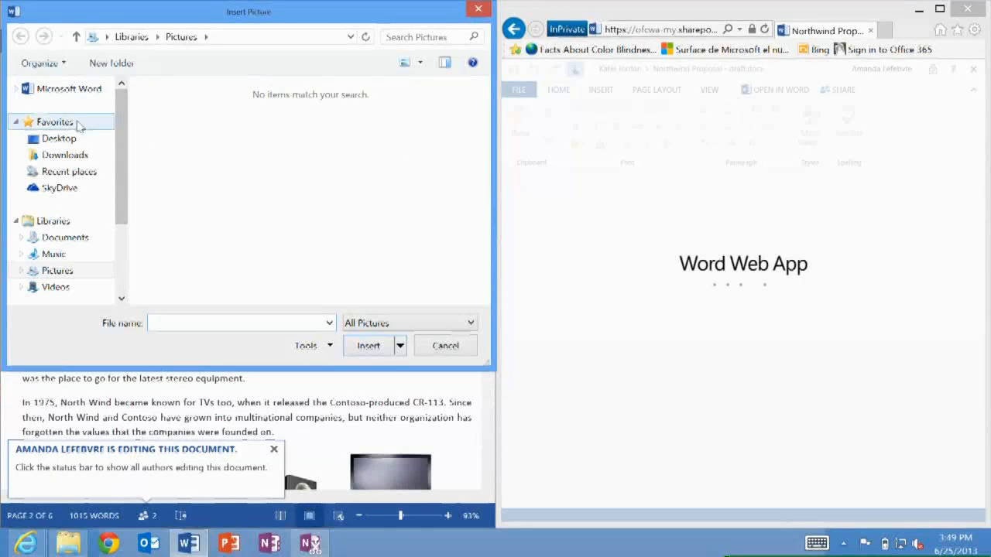
click(65, 238)
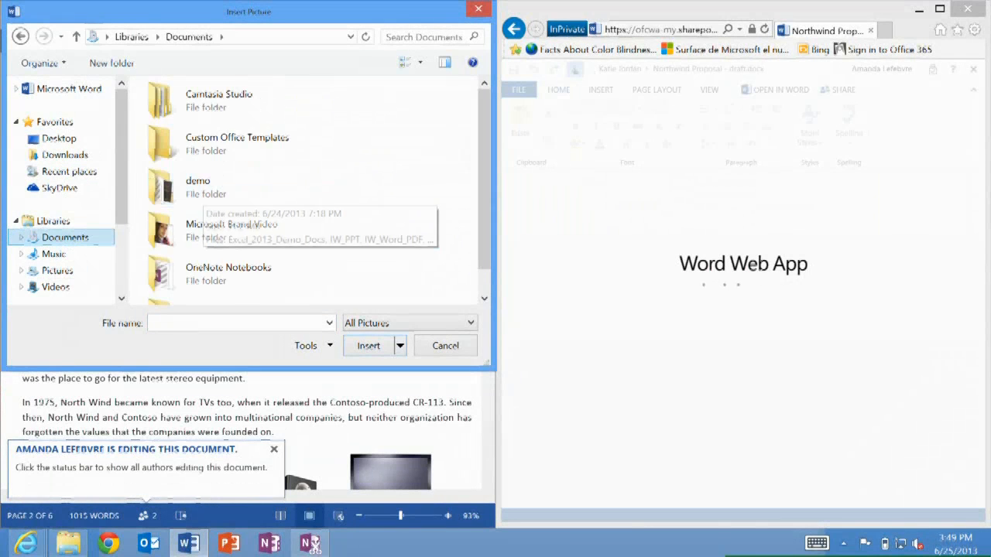
scroll(252, 220, down, 1)
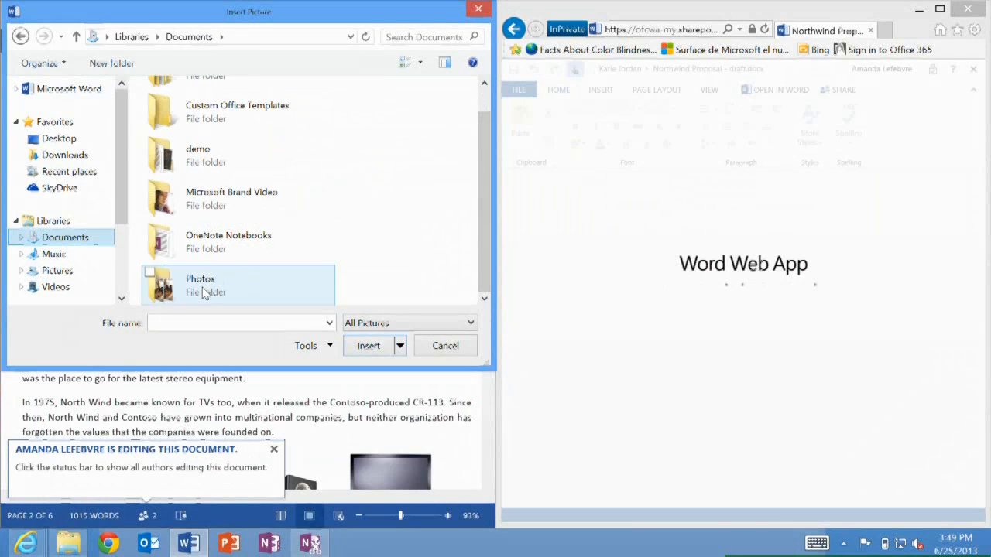
double_click(247, 280)
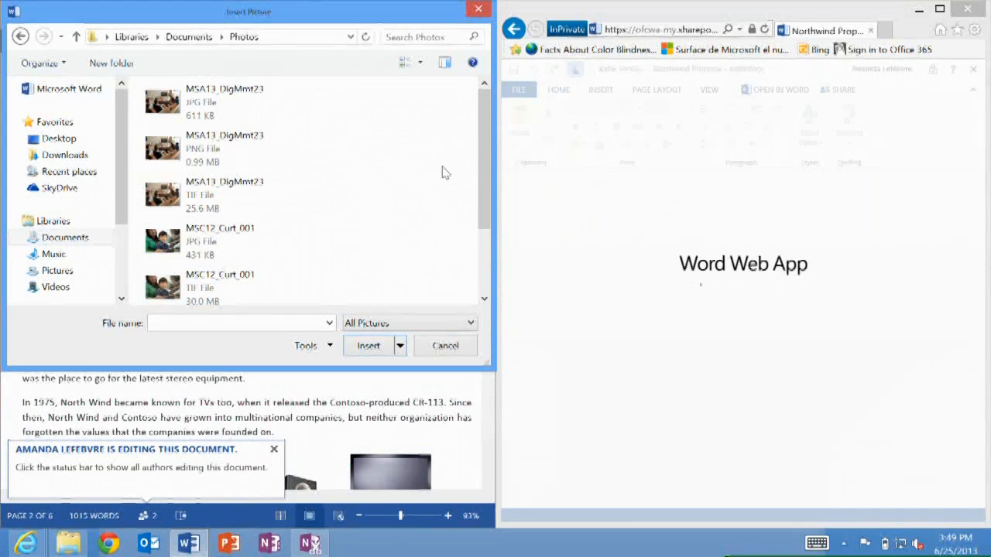
double_click(164, 286)
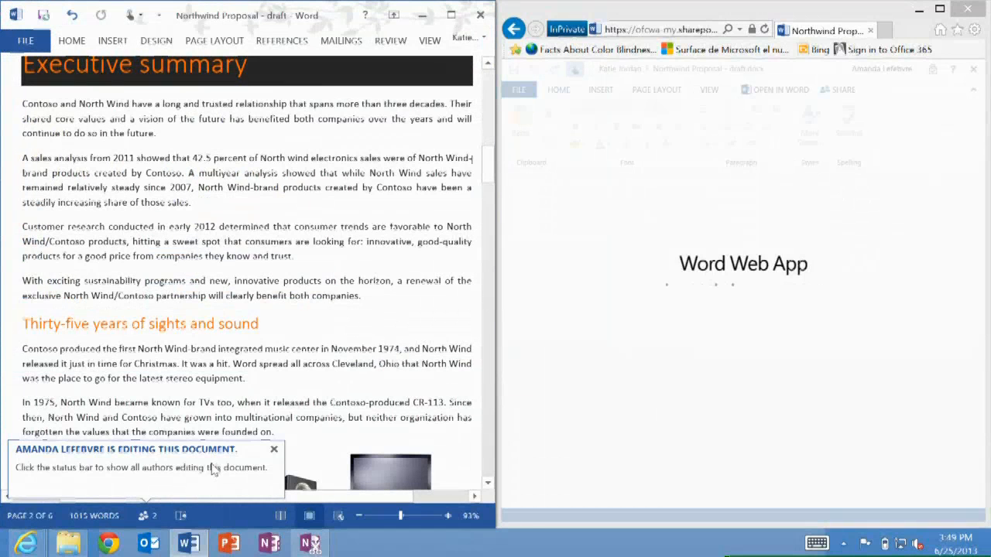
Undo the last change and resize the inserted picture to about half the column width
key(ctrl+z)
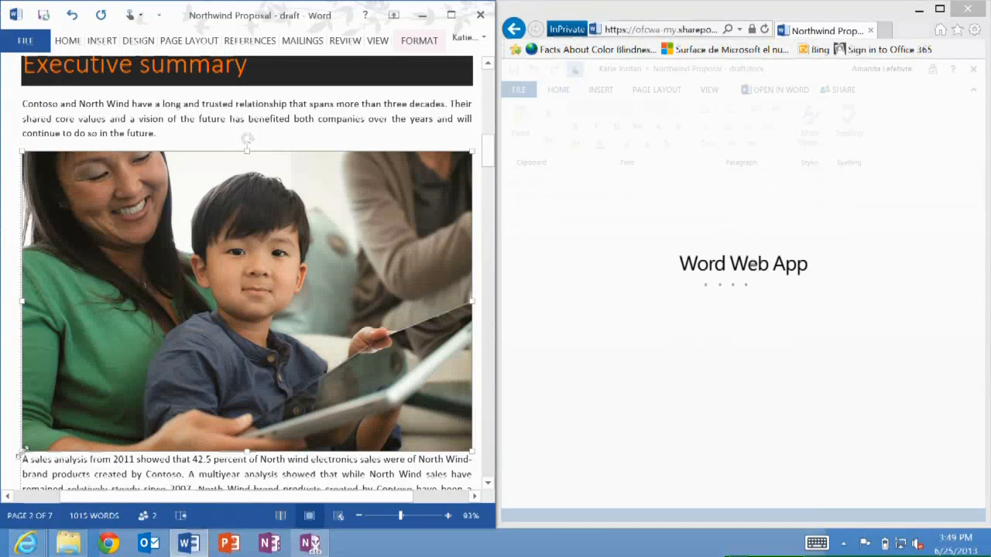
drag(182, 312, 258, 252)
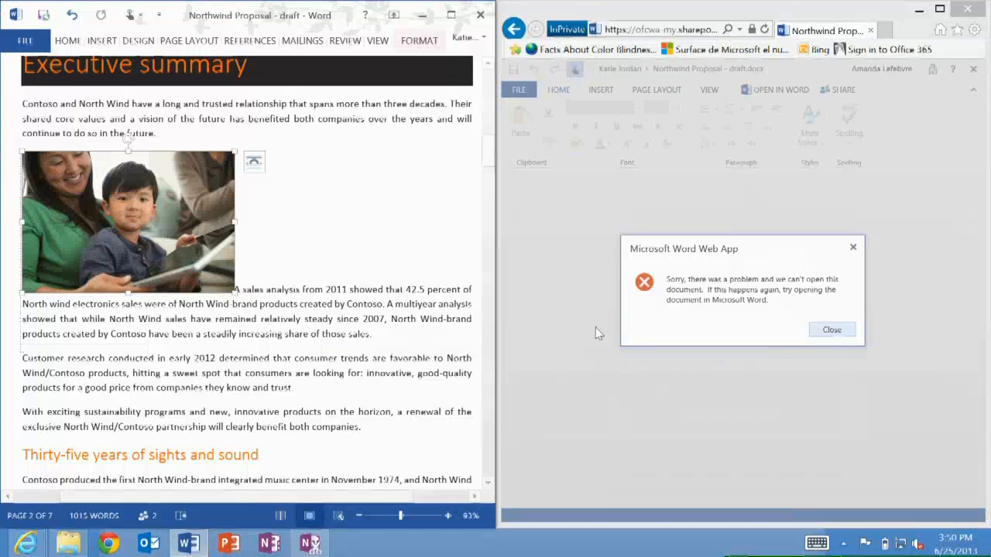
Dismiss the Word Web App error message
click(832, 330)
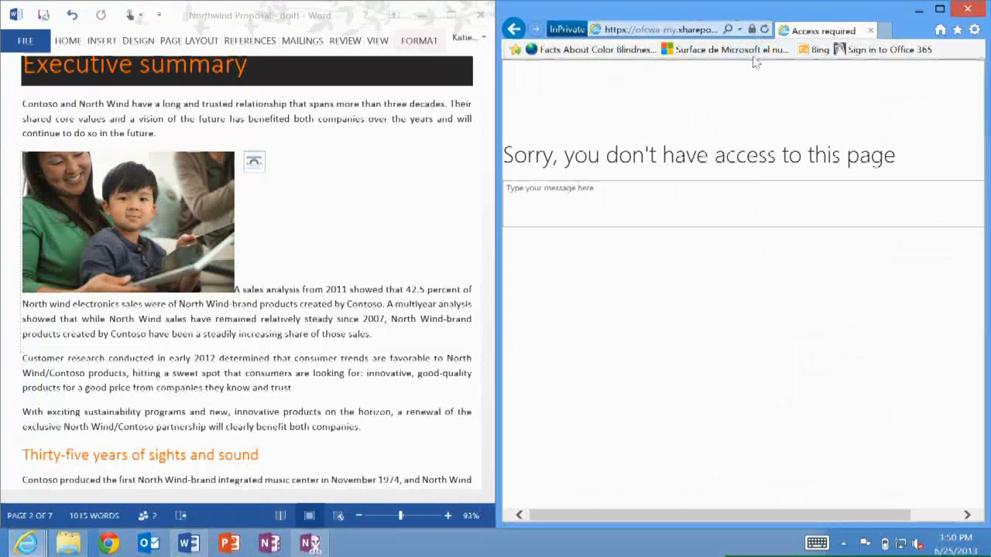
Close the browser window showing the access-denied page
click(764, 29)
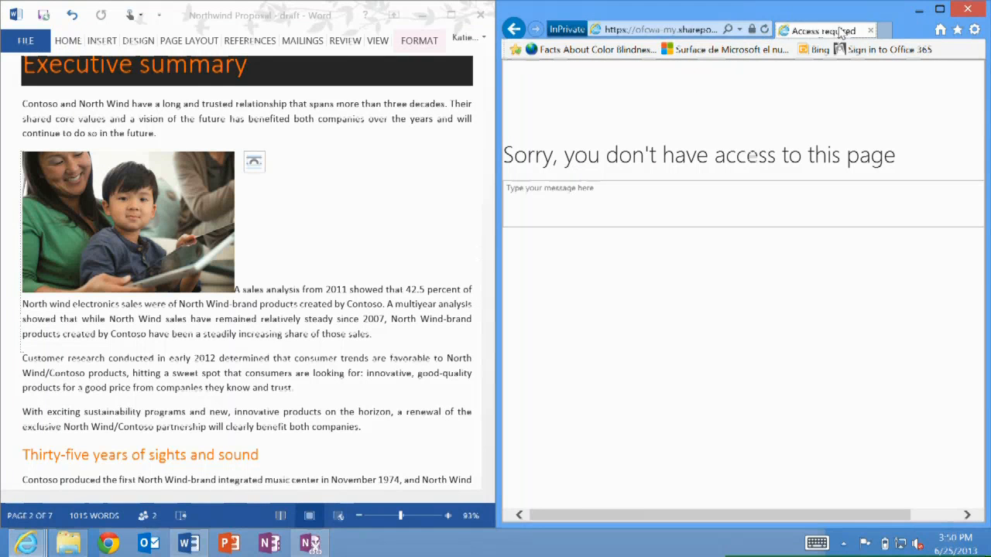
click(764, 30)
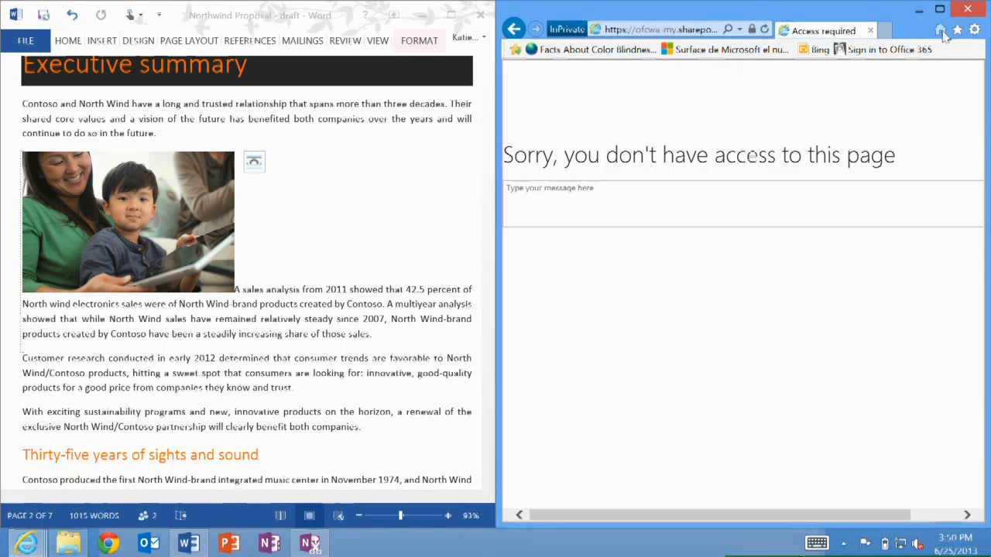
click(980, 9)
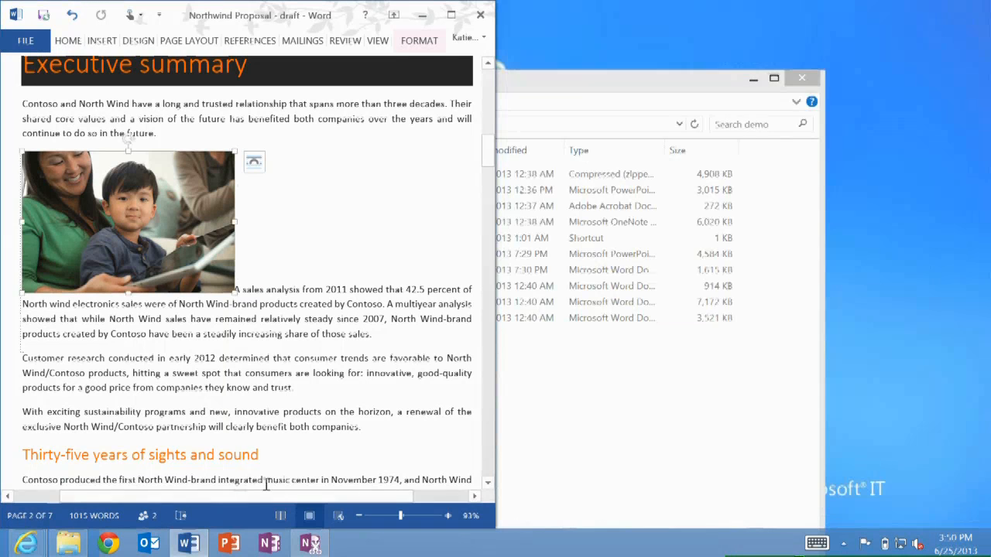
Switch to the Outlook.com browser window and open Northwind Proposal - draft from the inbox sharing invitation
click(28, 545)
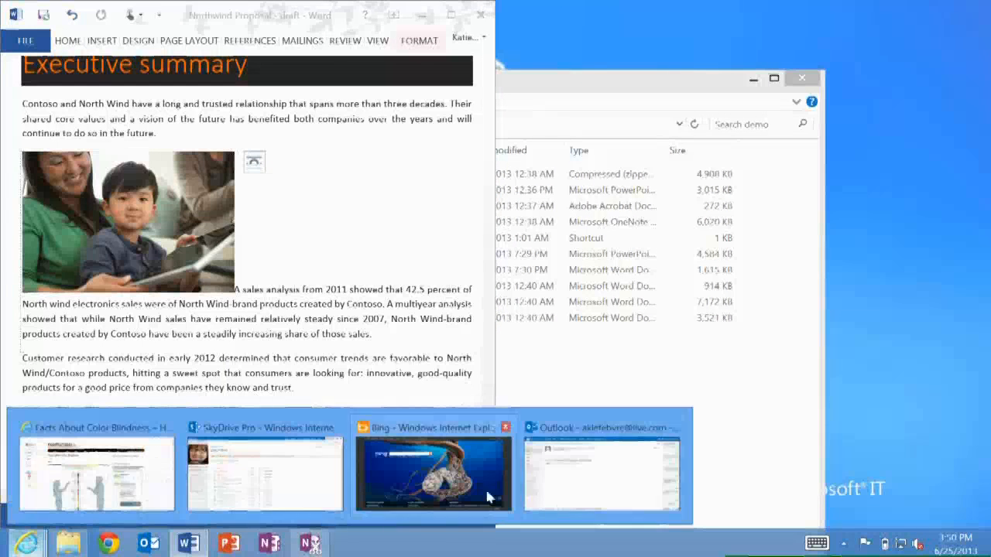
click(597, 470)
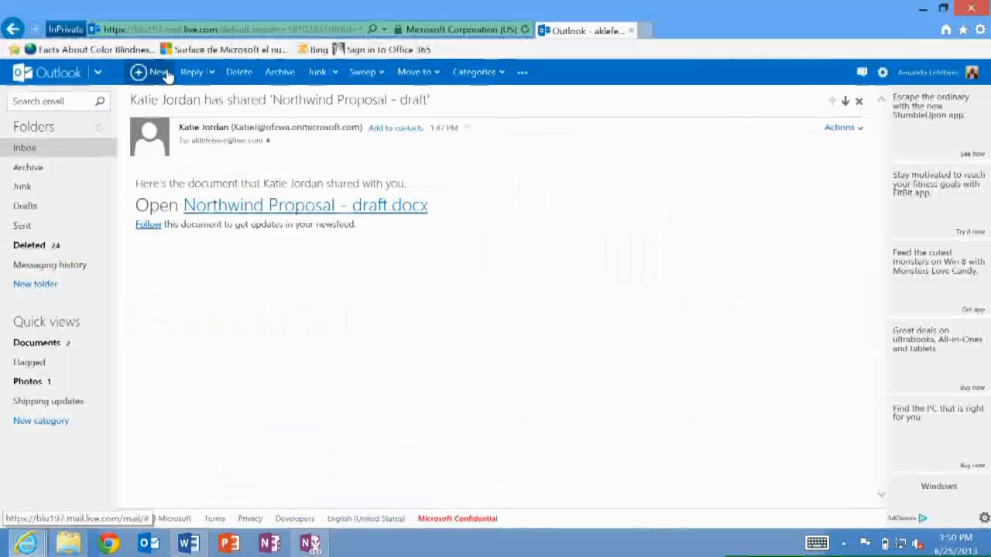
click(25, 147)
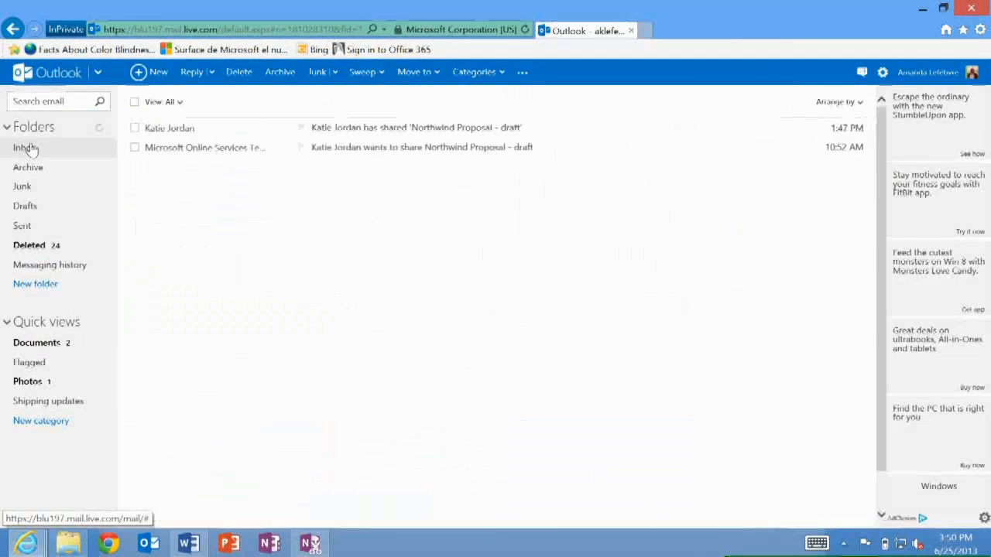
click(274, 151)
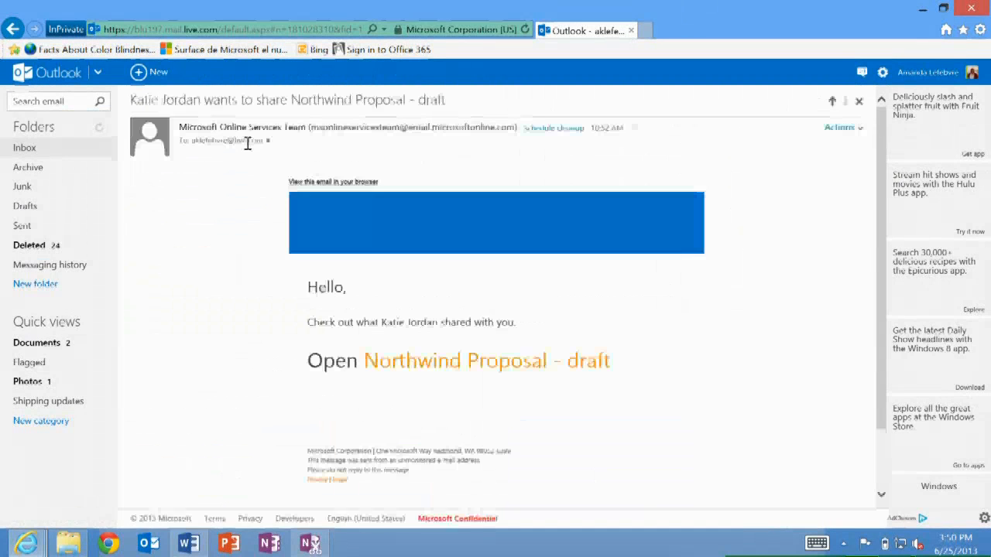
click(455, 369)
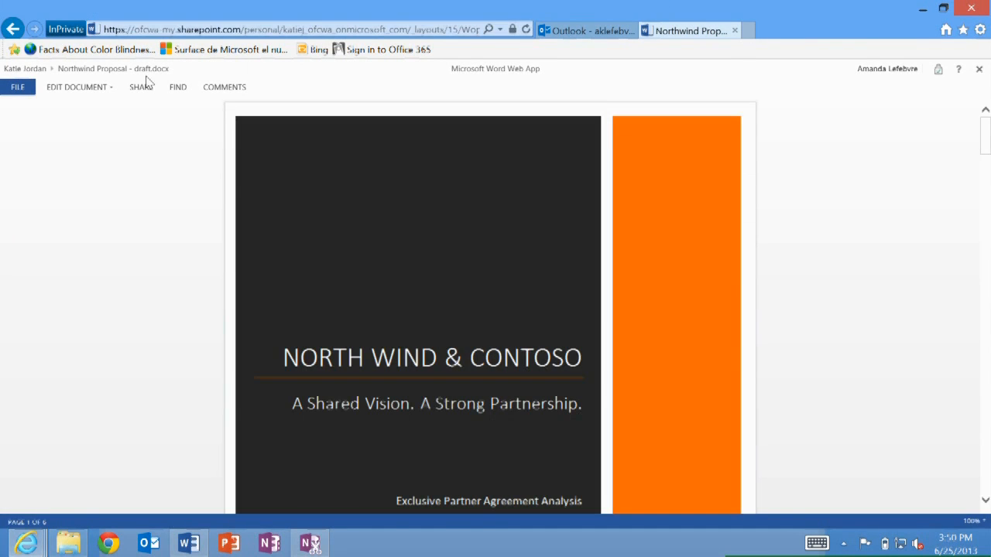
Open the shared document for editing in Word Web App and place the browser beside the desktop Word window
click(85, 88)
click(92, 155)
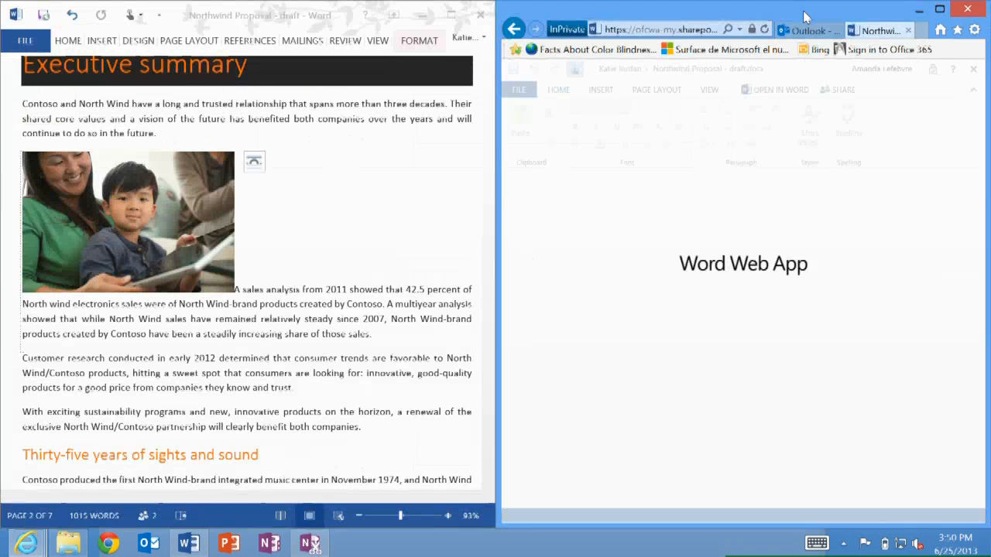
drag(804, 16, 791, 6)
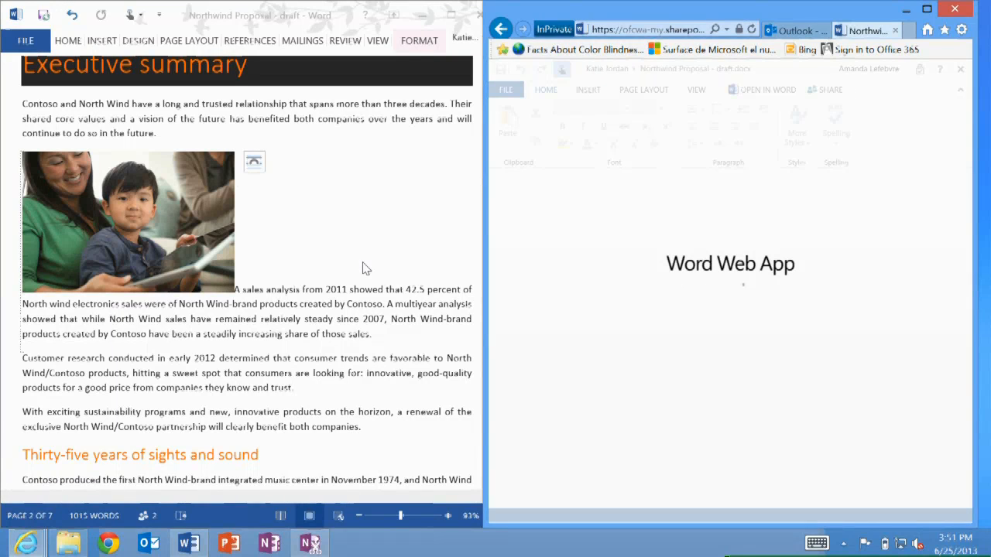
Save the document in desktop Word and reload the document in the browser
click(44, 15)
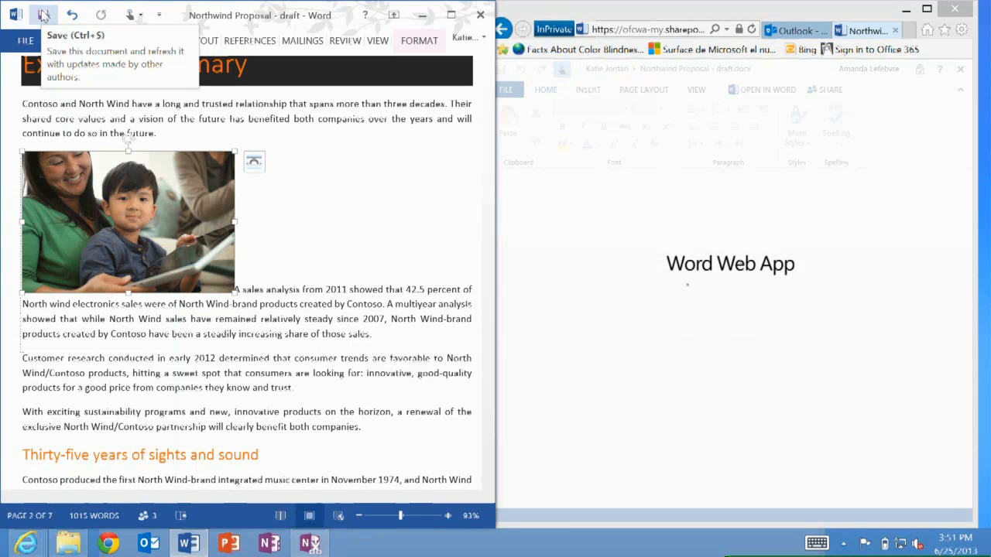
click(43, 15)
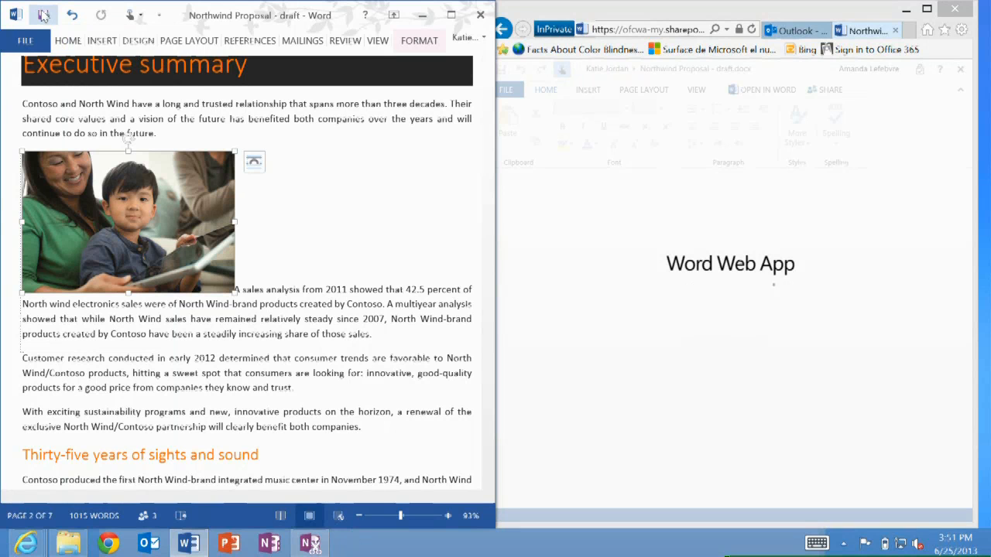
click(752, 30)
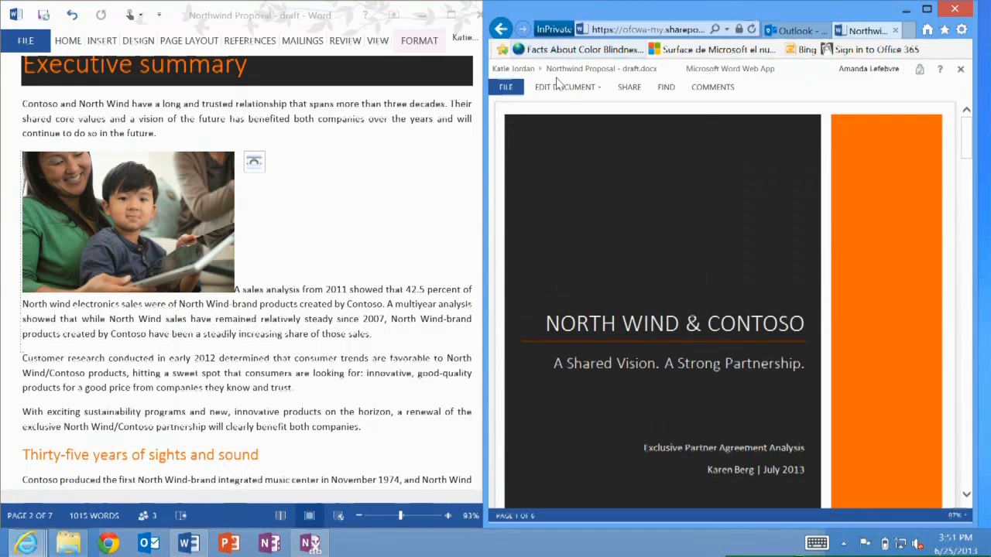
Reopen the document for editing in Word Web App and save it there
click(557, 86)
click(570, 144)
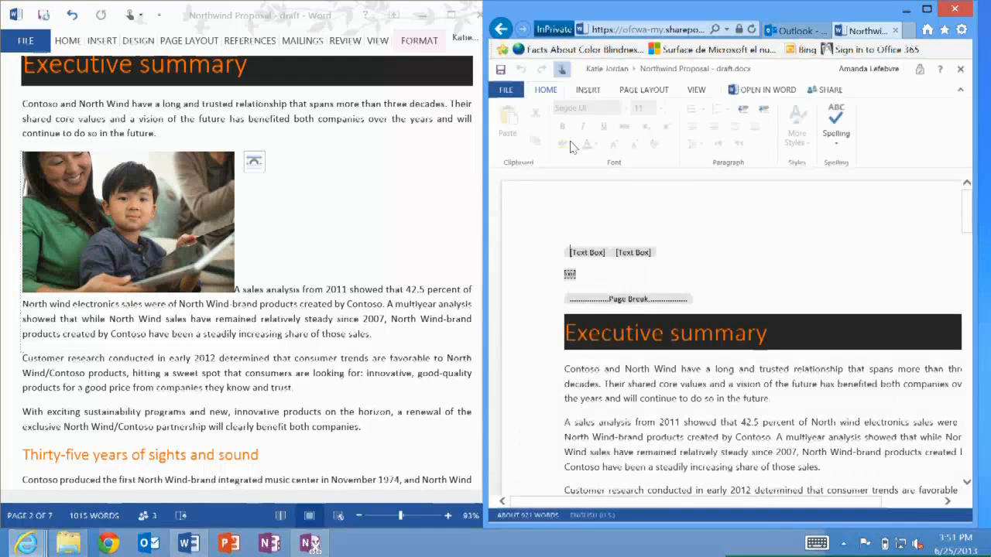
scroll(763, 333, down, 2)
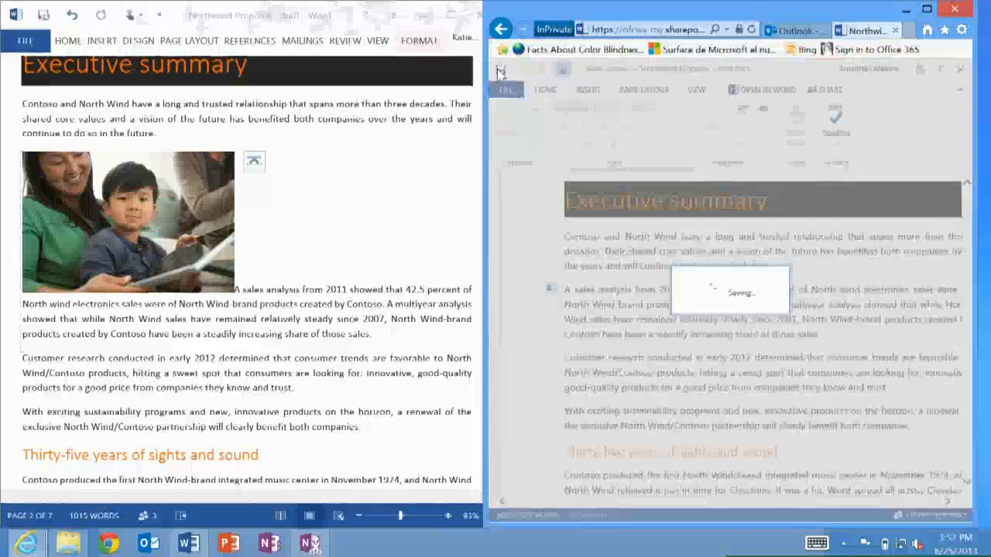
click(500, 72)
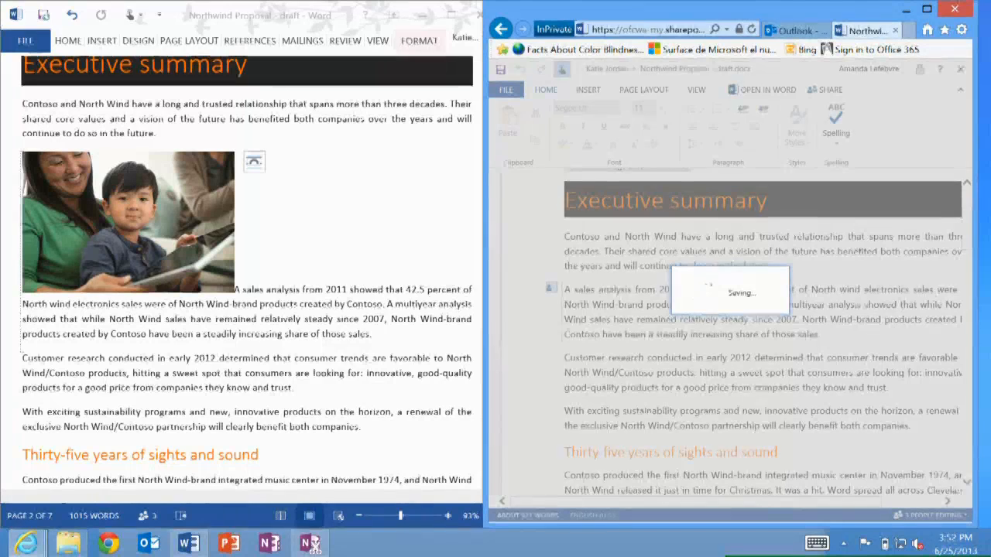
Share the document in desktop Word with Present Online and connect to the Office Presentation Service
click(357, 371)
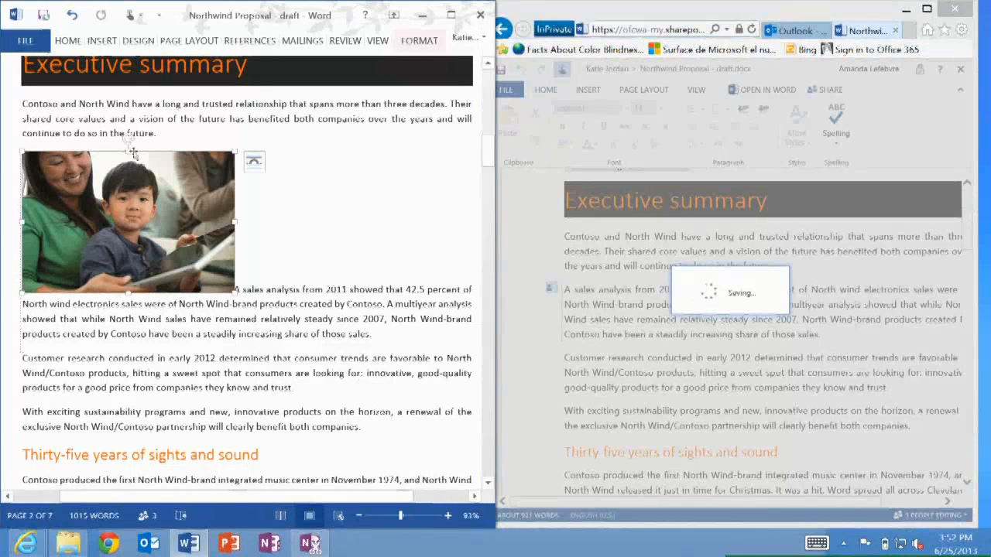
click(26, 43)
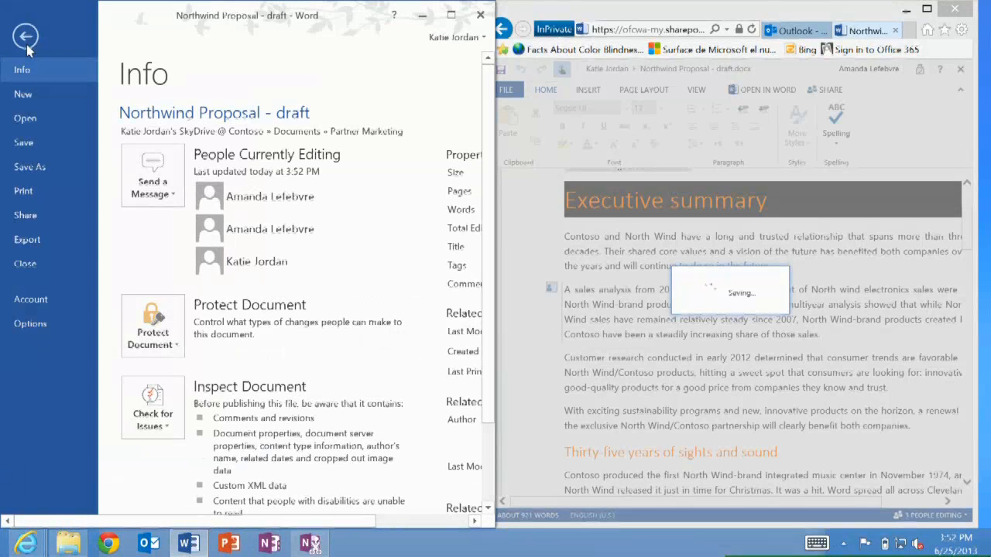
click(26, 216)
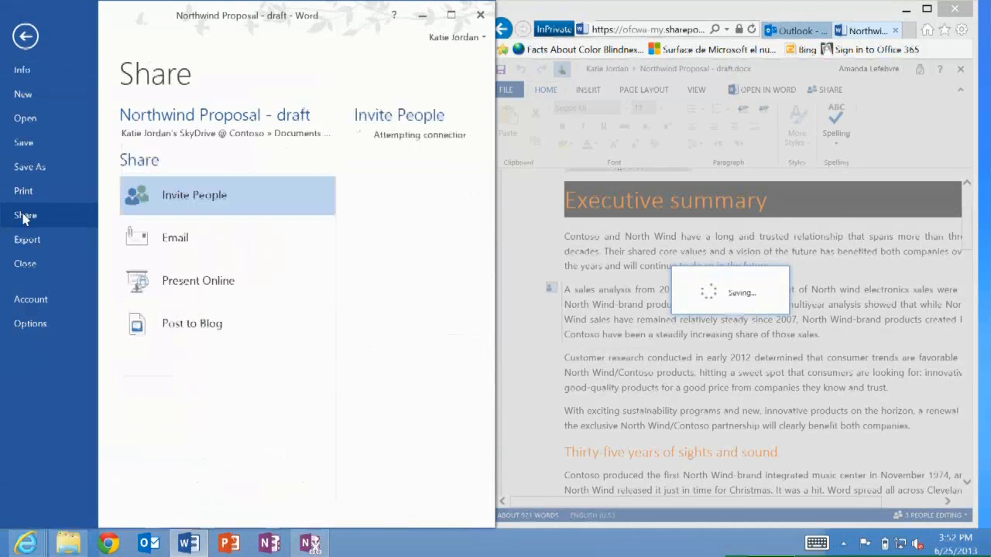
click(203, 332)
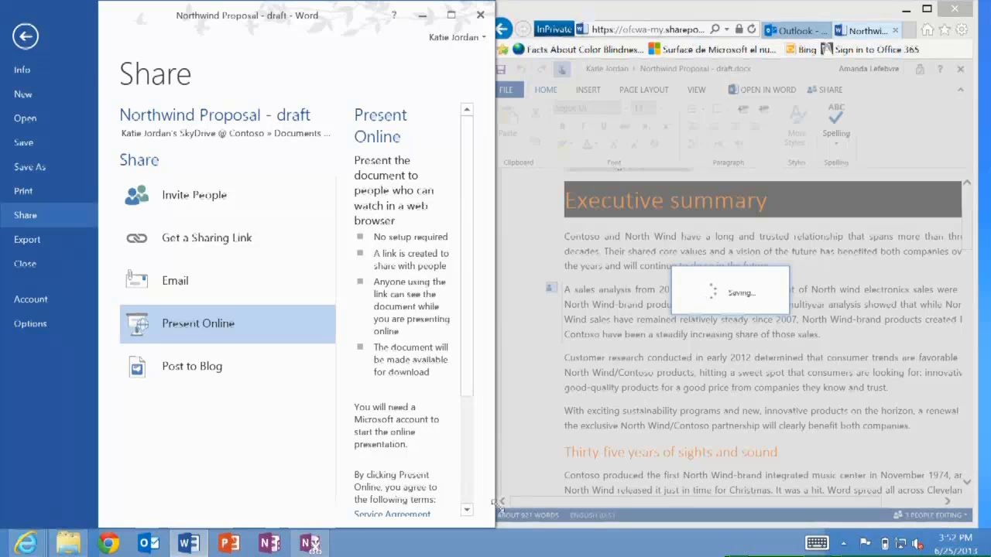
drag(497, 508, 734, 466)
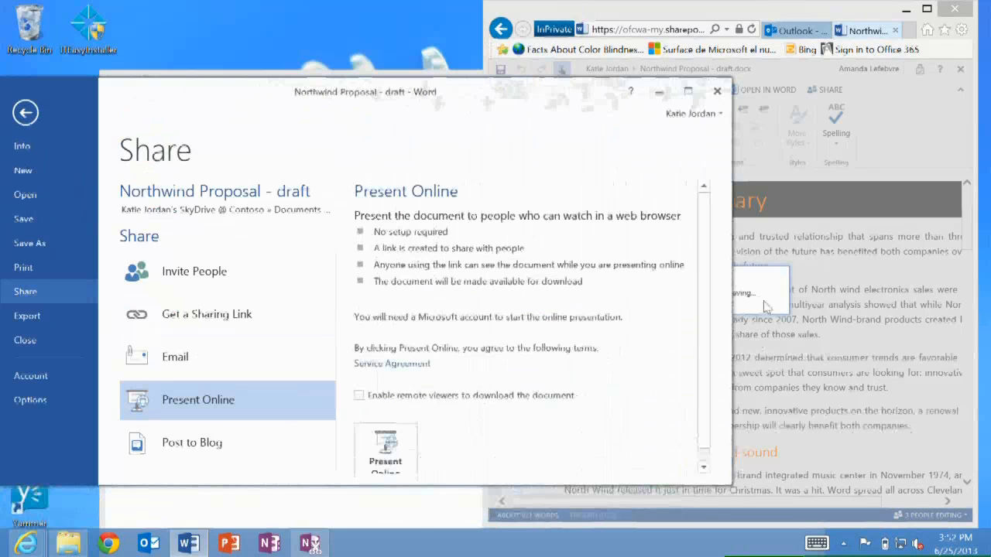
drag(702, 295, 706, 332)
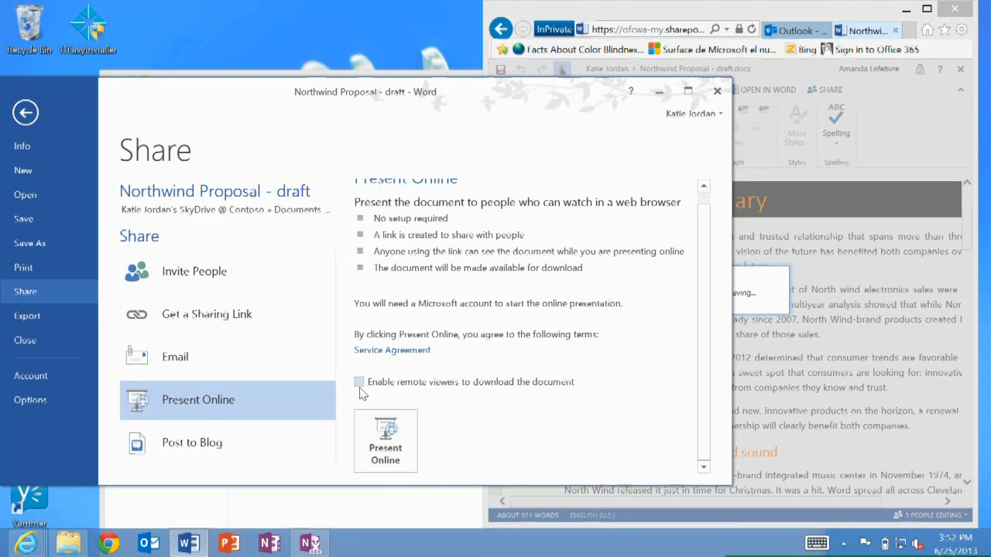
click(394, 449)
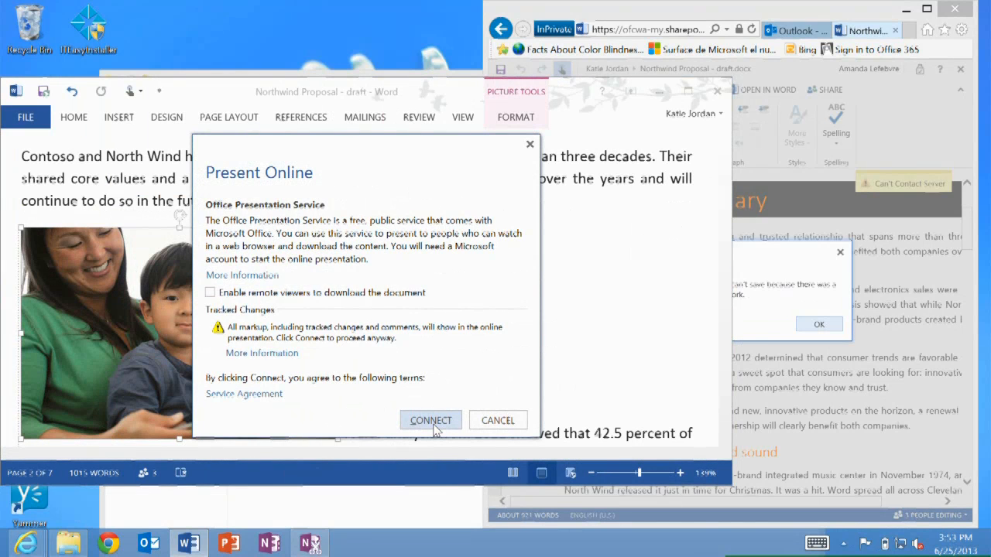
click(433, 425)
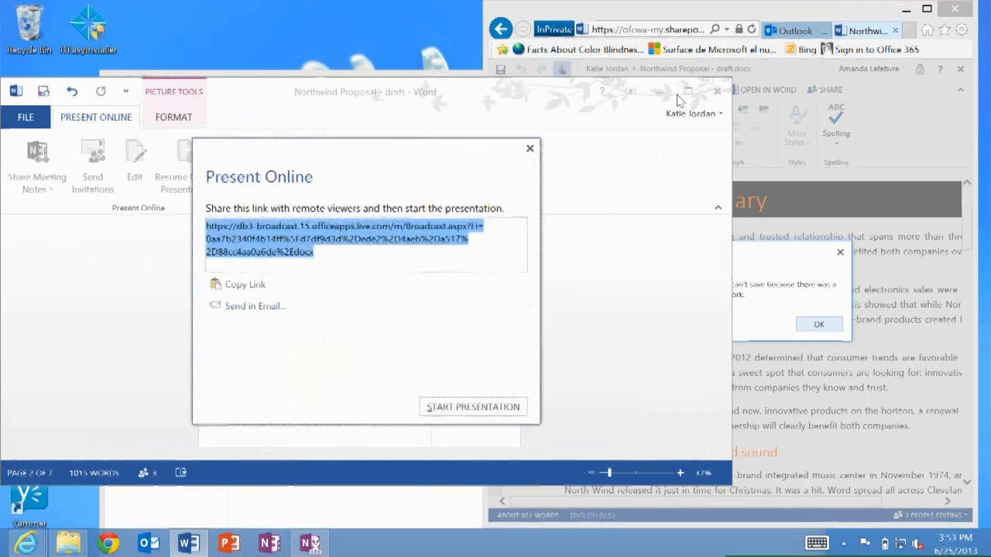
Select and copy the presentation link for remote viewers
click(279, 246)
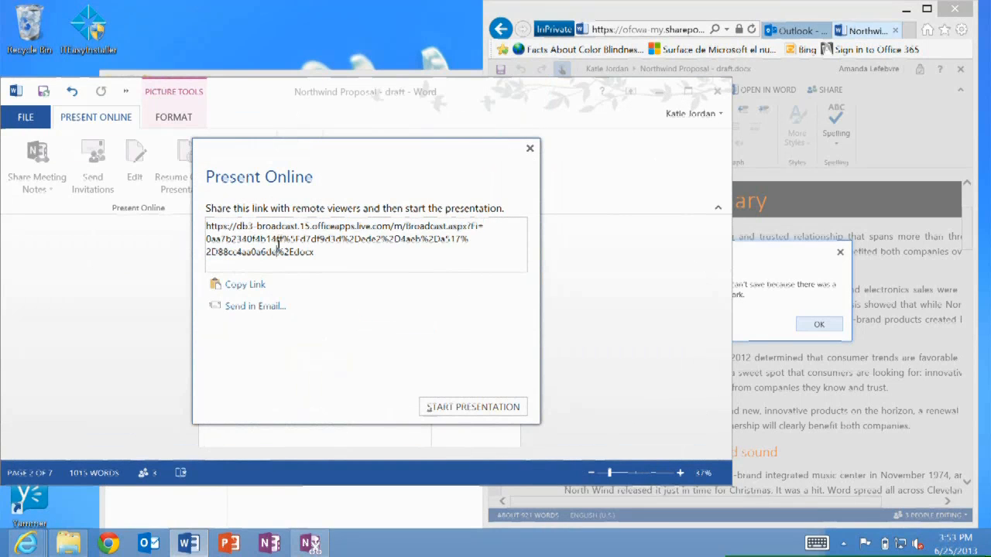
double_click(278, 245)
triple_click(279, 245)
click(279, 245)
click(249, 285)
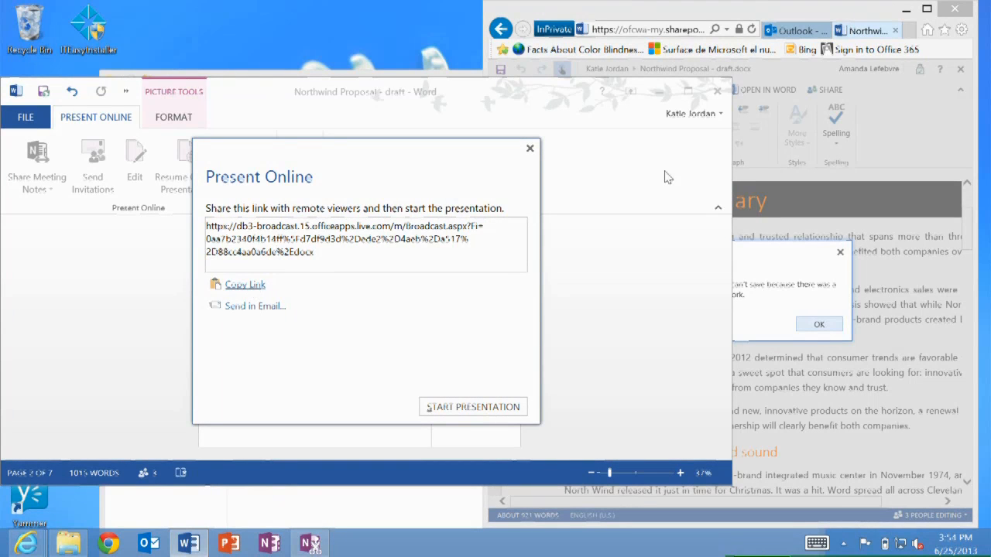
Open the copied presentation link in the browser, leaving the Word Web App editing page
click(644, 29)
key(ctrl+v)
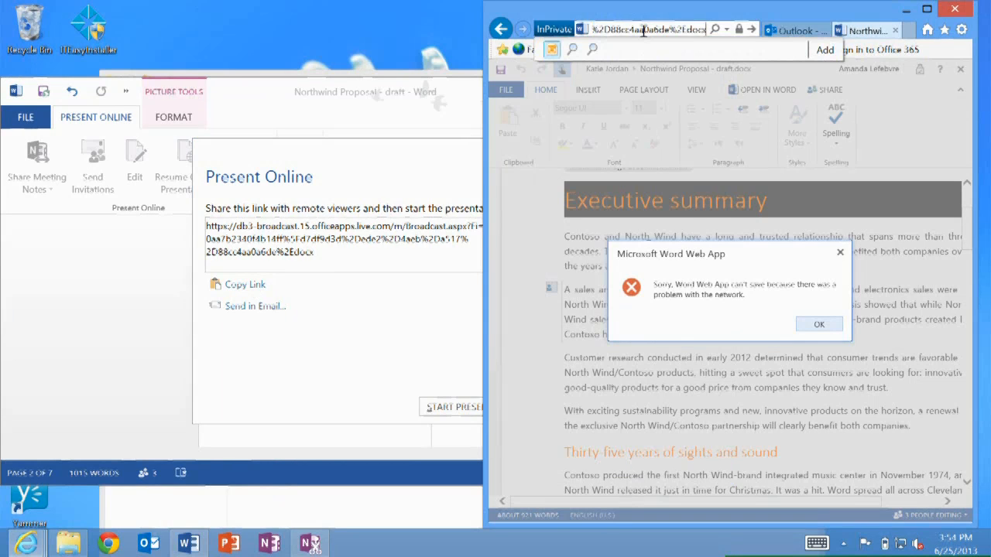
key(Return)
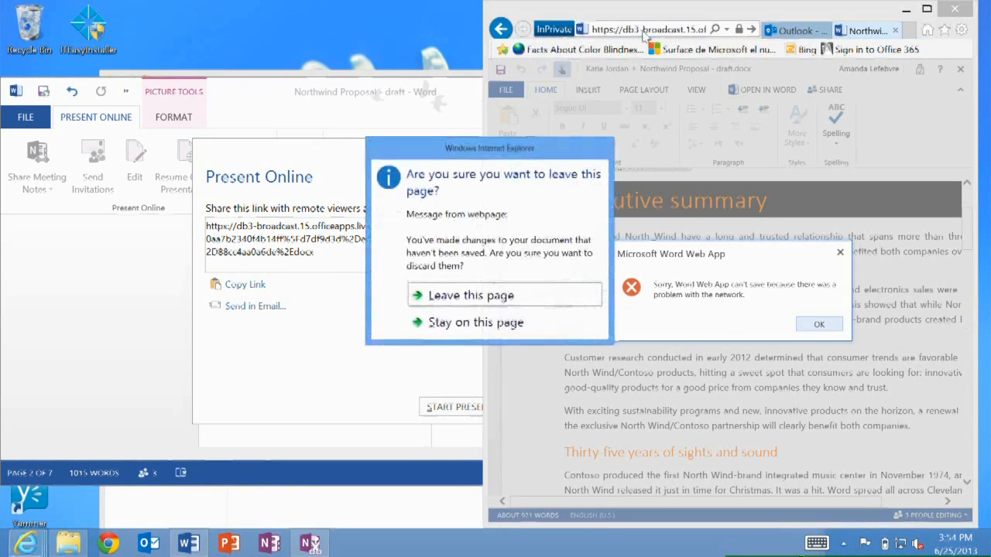
click(468, 295)
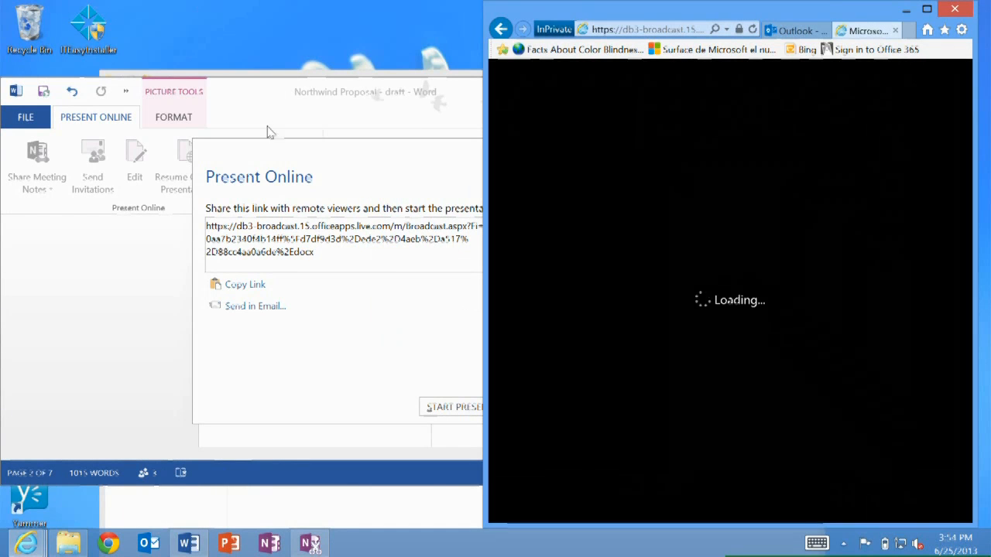
Start the online presentation and arrange Word and the browser viewer side by side
click(230, 96)
click(443, 407)
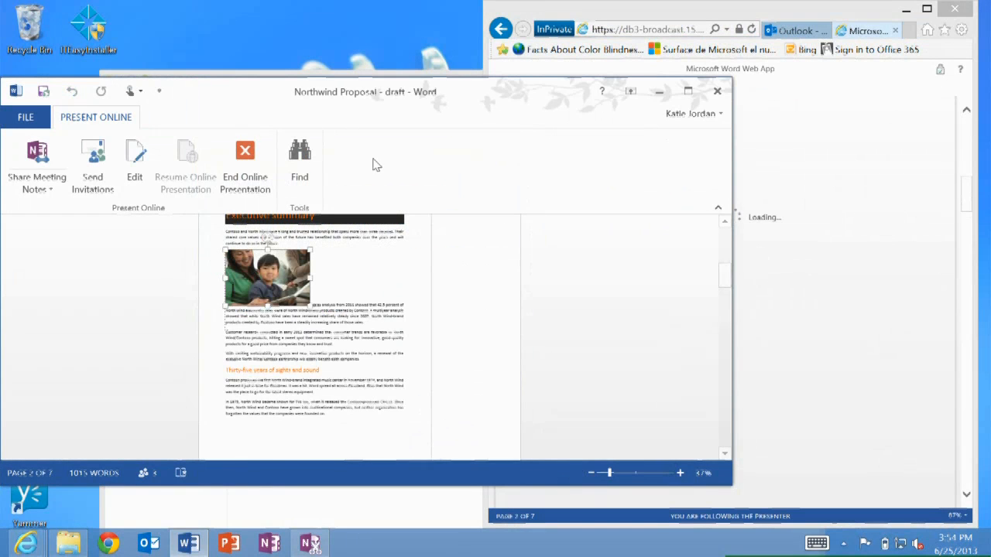
key(super+Left)
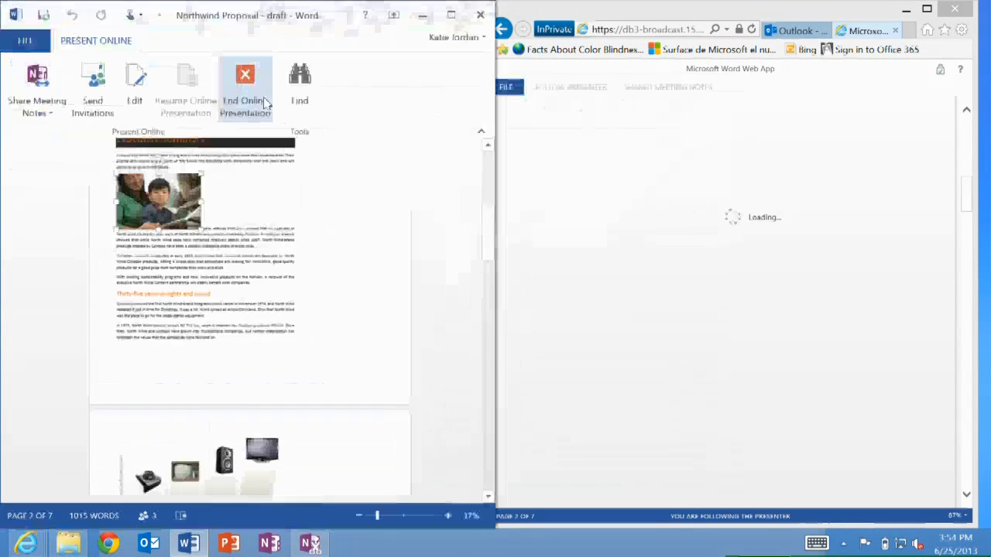
click(688, 19)
key(super+Right)
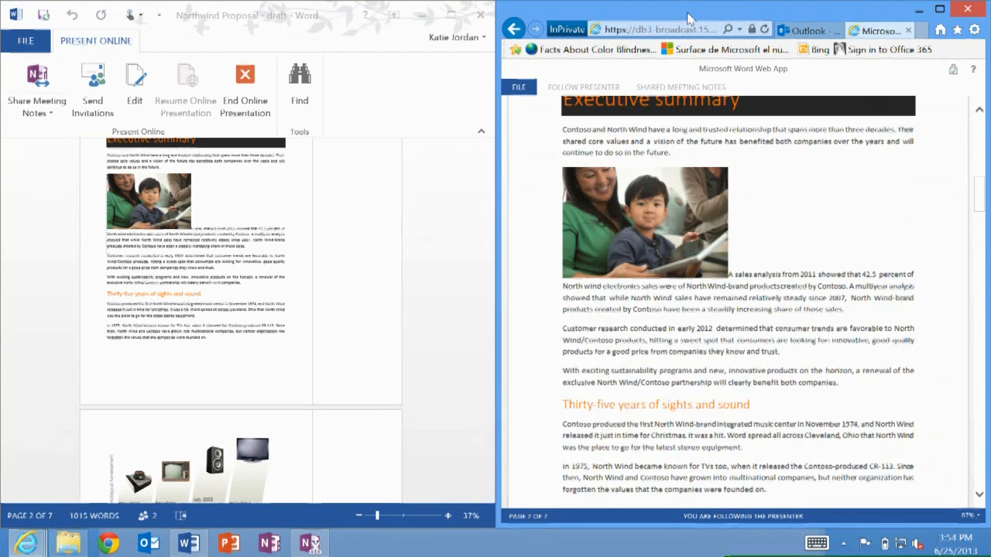
Scroll the viewer away from the presenter's position, then resume following the presenter
scroll(738, 309, up, 2)
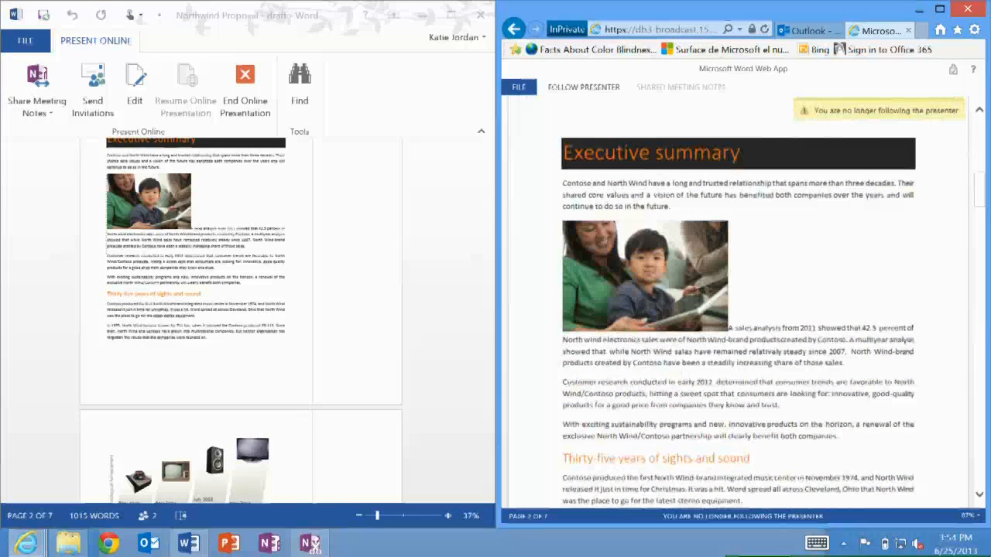
scroll(248, 309, up, 2)
click(584, 87)
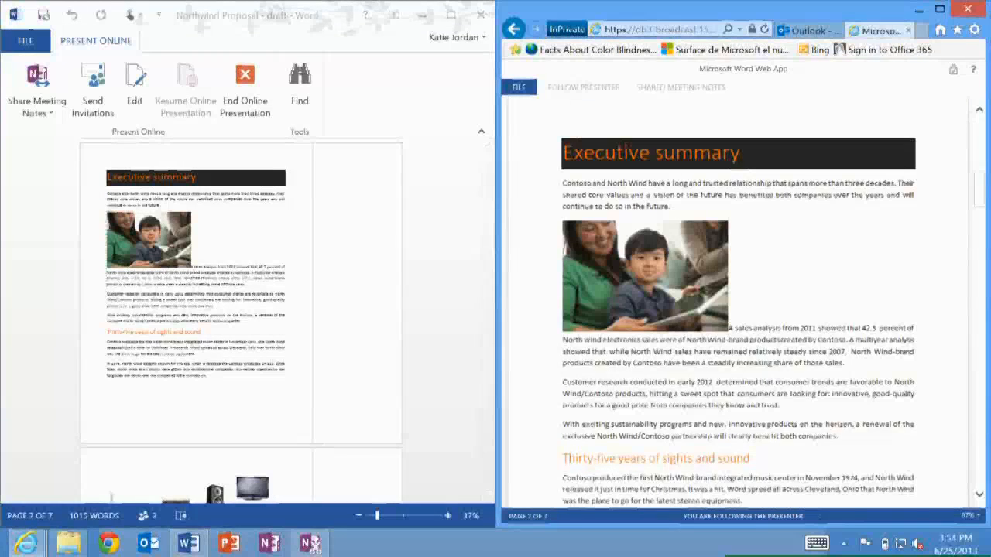
Scroll the presented document up to the cover page
click(349, 310)
scroll(348, 309, up, 5)
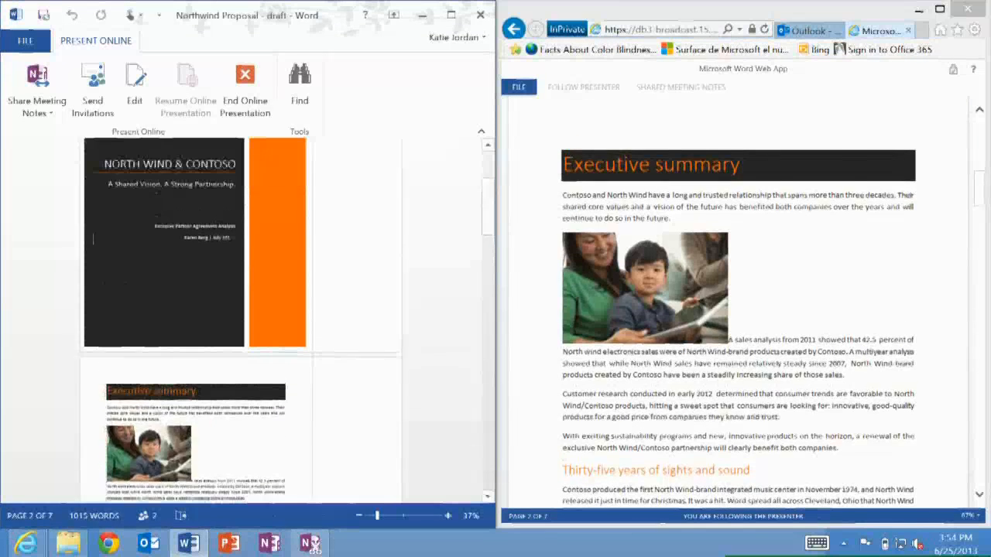
Scroll the presented document down to the North Wind sales analysis 2013 section
scroll(242, 318, down, 2)
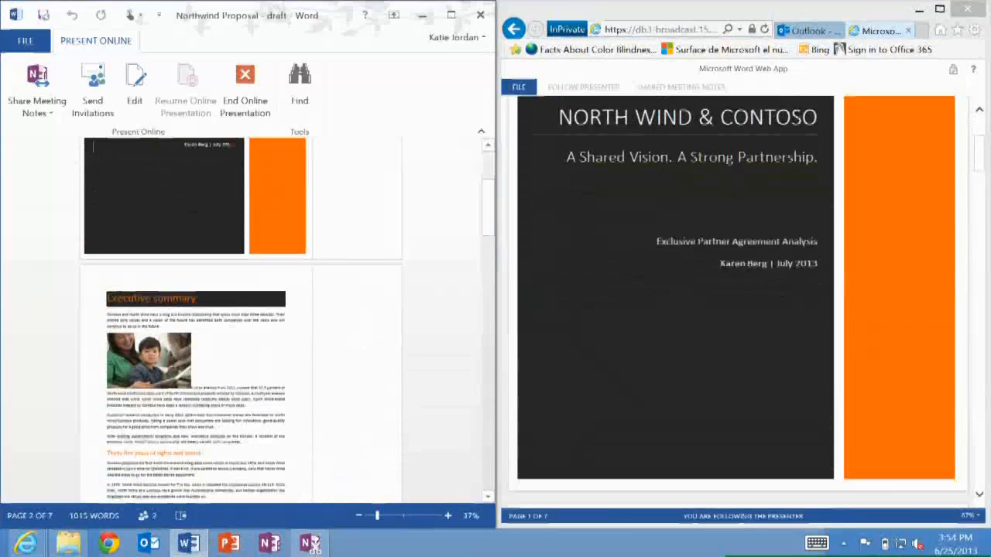
scroll(241, 318, down, 2)
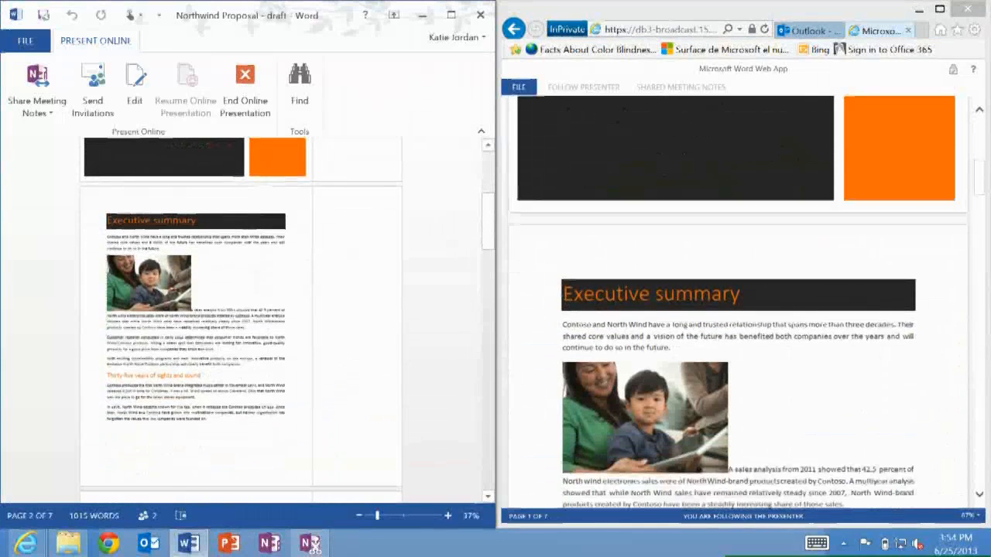
scroll(241, 317, down, 5)
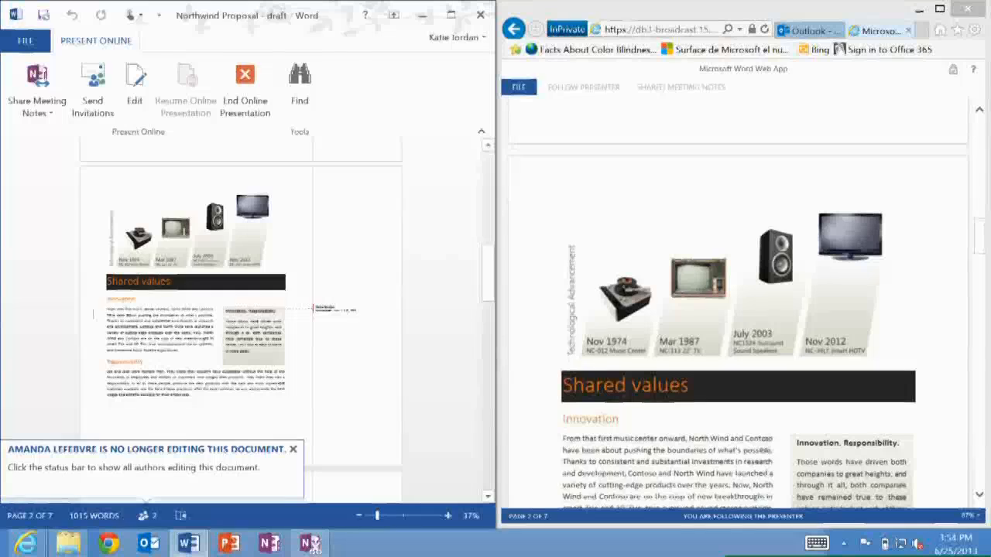
scroll(242, 317, down, 5)
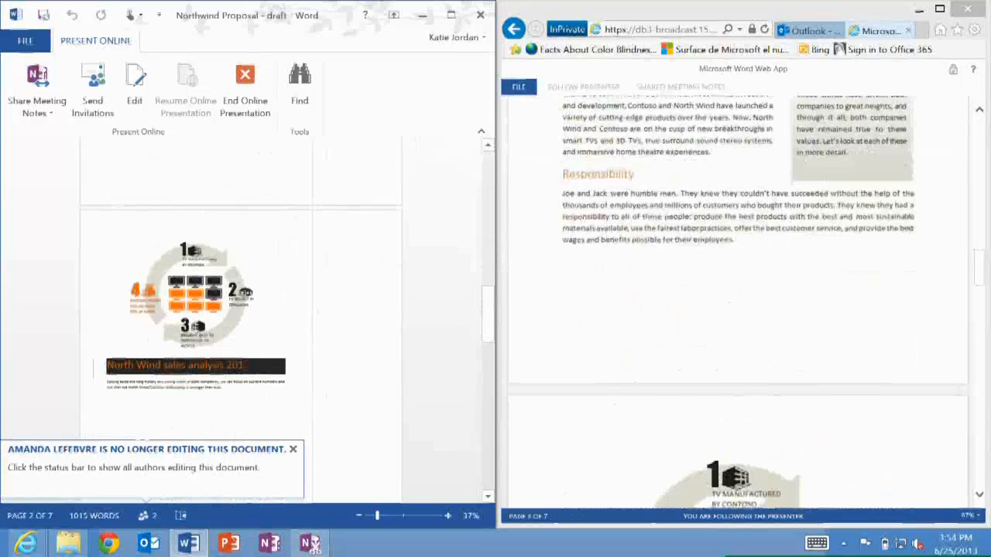
scroll(242, 317, down, 5)
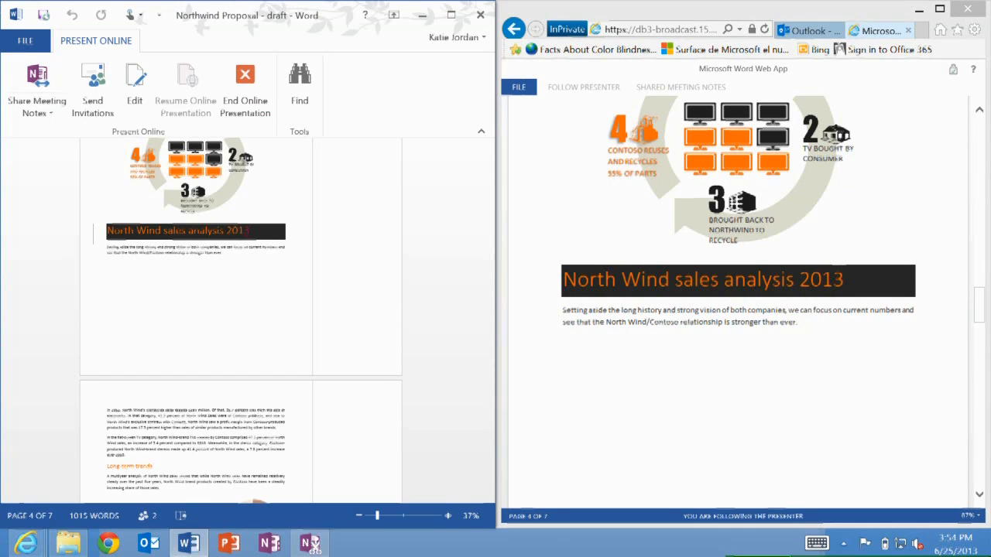
Select paragraphs on page 5 of the presented document and scroll the viewer on its own to that page
drag(131, 427, 269, 477)
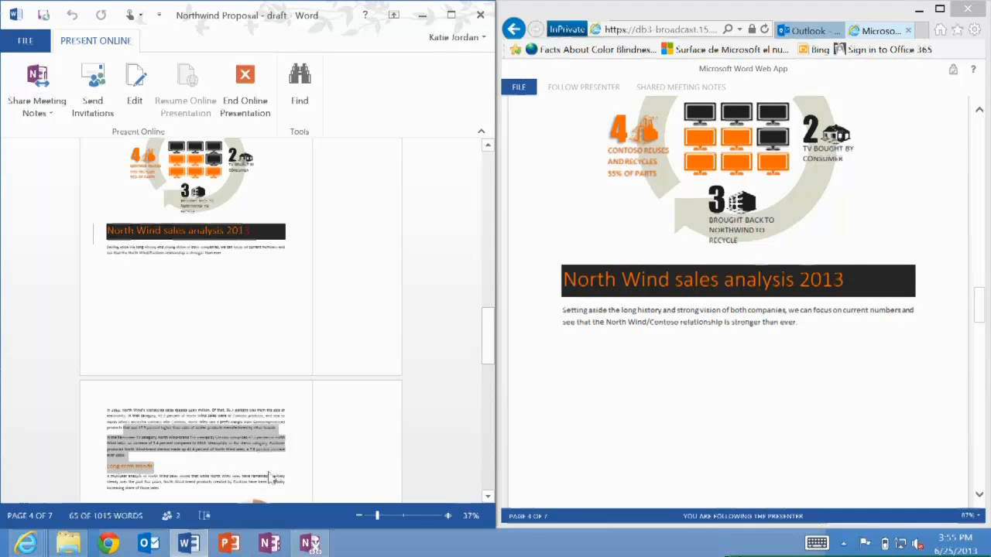
click(747, 310)
scroll(748, 309, down, 4)
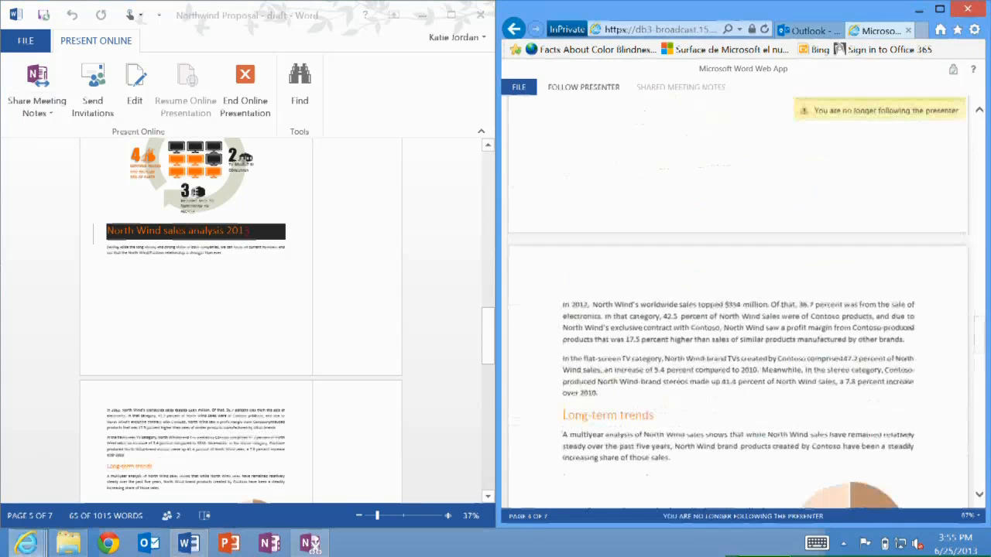
scroll(748, 309, down, 3)
scroll(747, 309, up, 1)
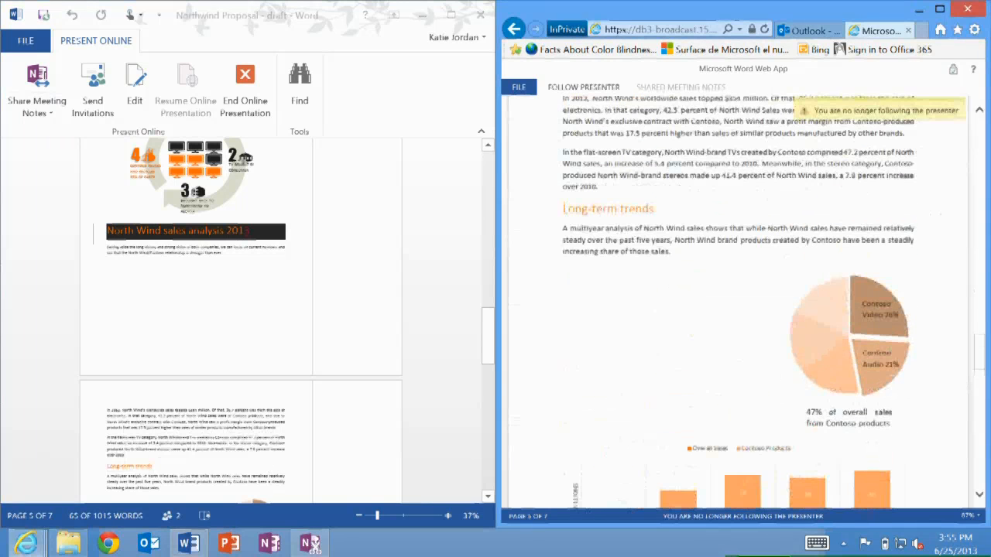
click(116, 422)
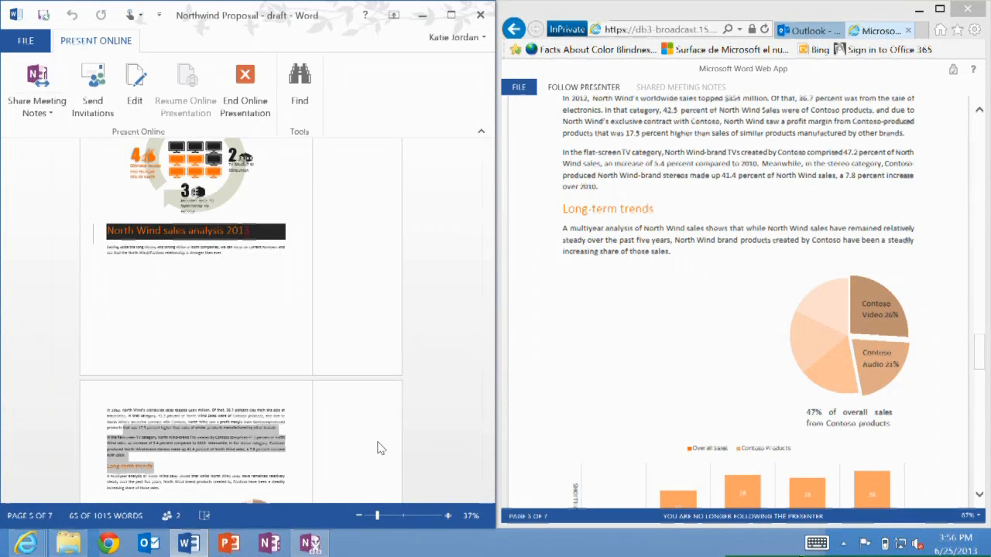
End the online presentation and close the Northwind Proposal draft without saving changes
click(481, 15)
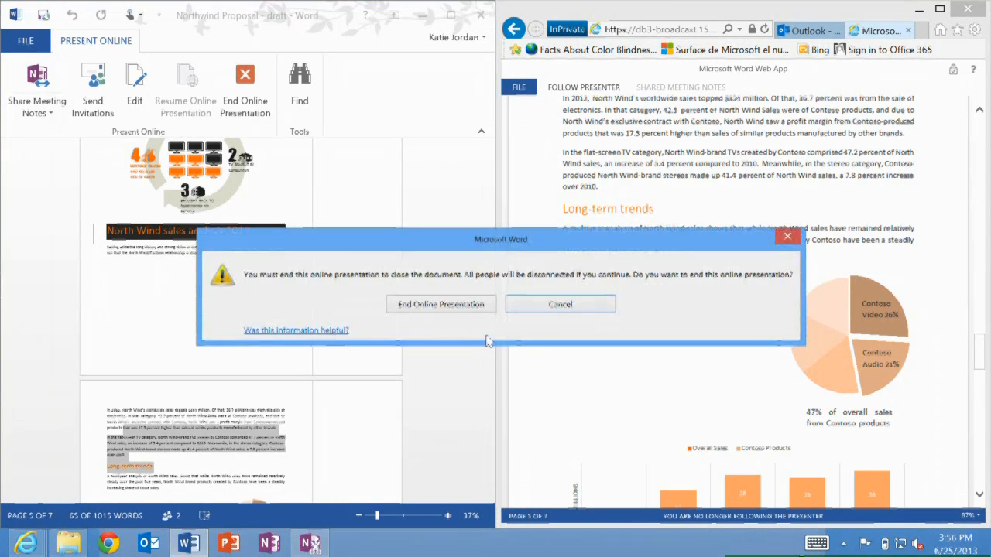
click(408, 308)
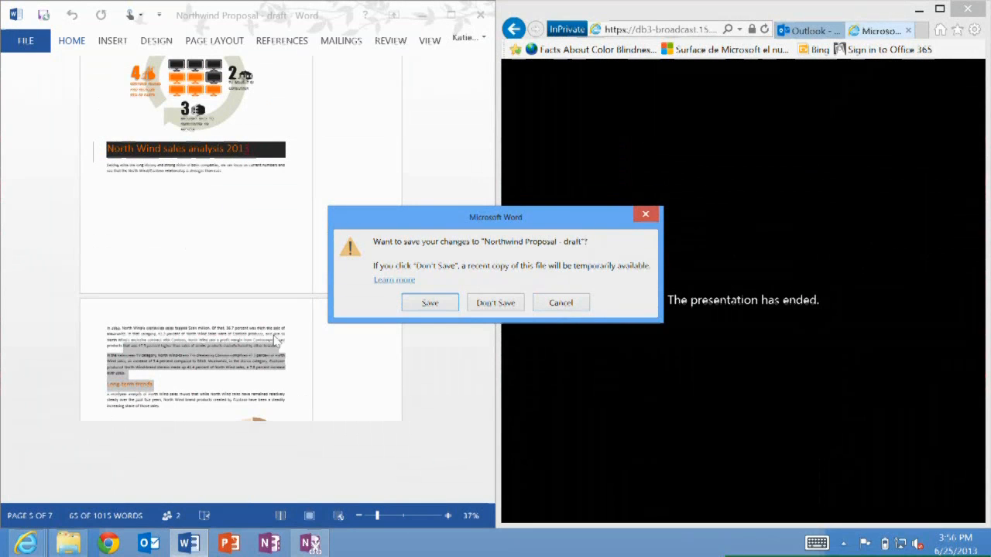
click(646, 214)
click(478, 16)
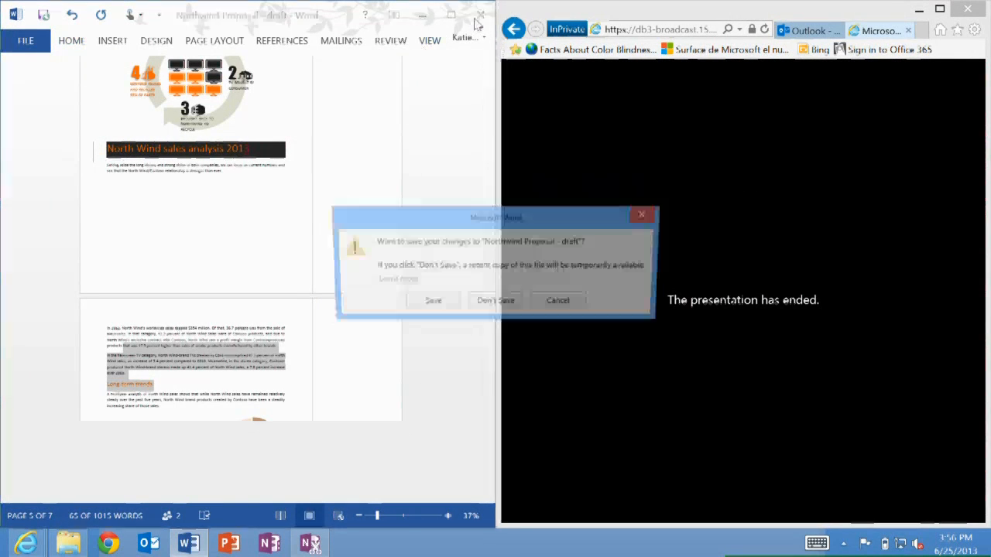
click(496, 303)
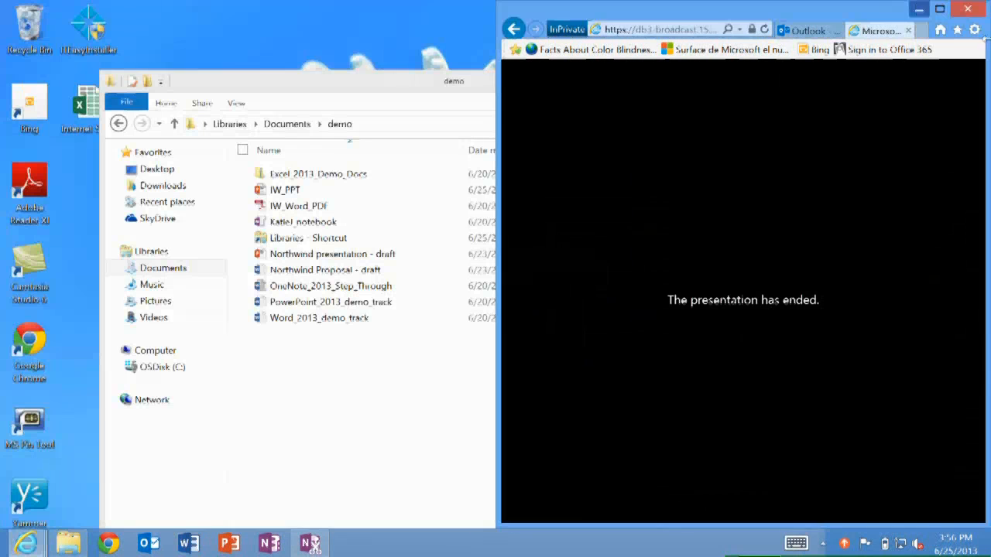
Close the browser with all its tabs
click(967, 9)
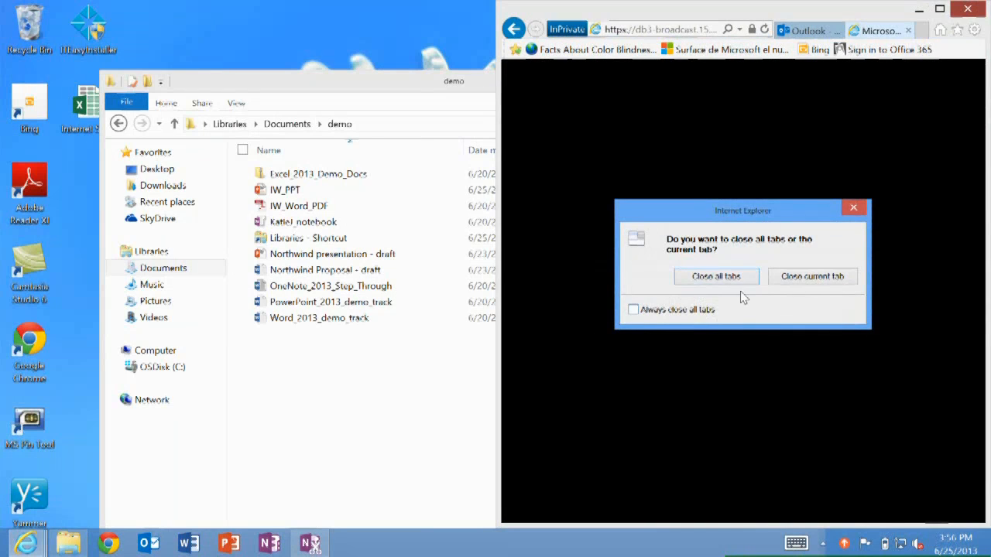
click(728, 280)
click(747, 84)
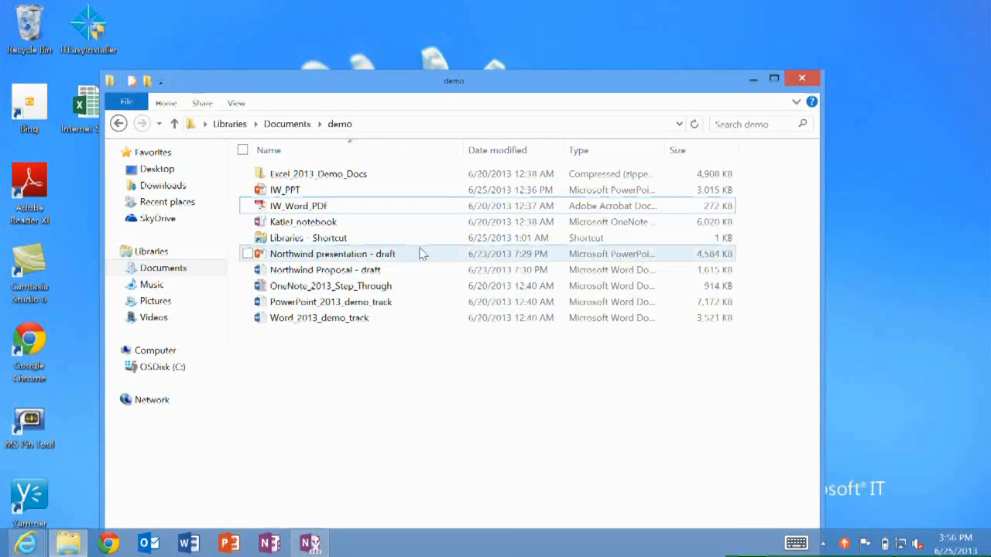
Open the IW_Word_PDF file from the demo folder and maximize its window
click(307, 207)
double_click(295, 208)
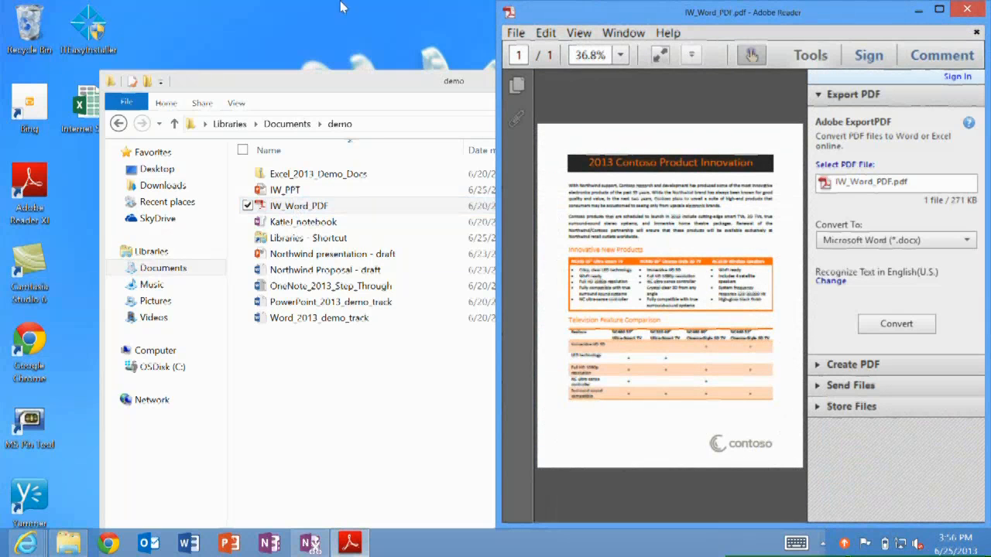
drag(670, 11, 303, 6)
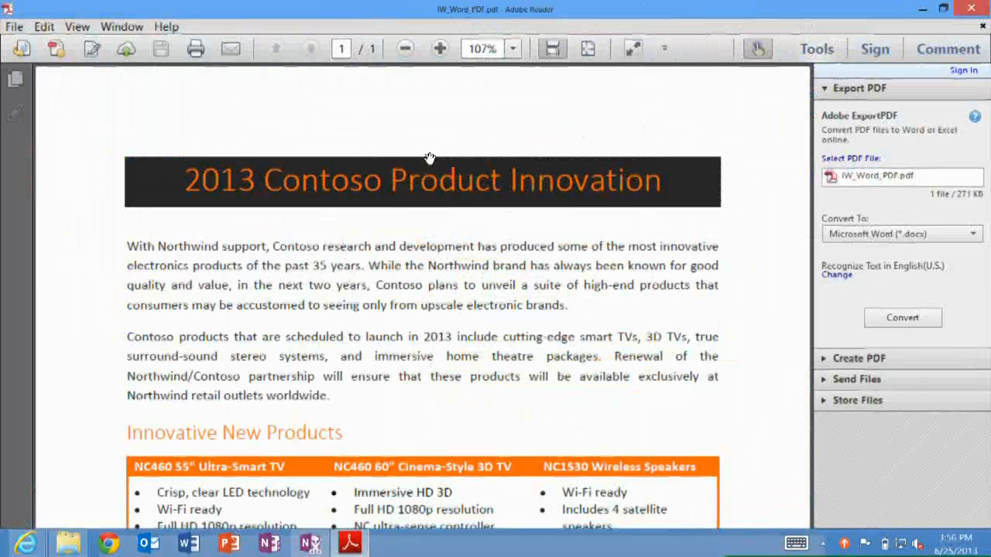
Select all the text of the PDF
scroll(427, 159, down, 10)
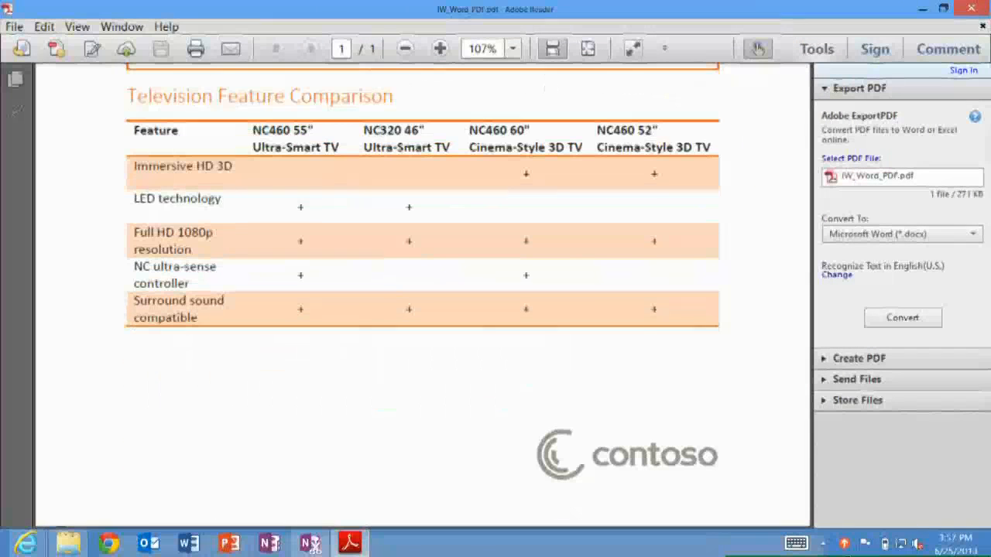
scroll(423, 294, up, 5)
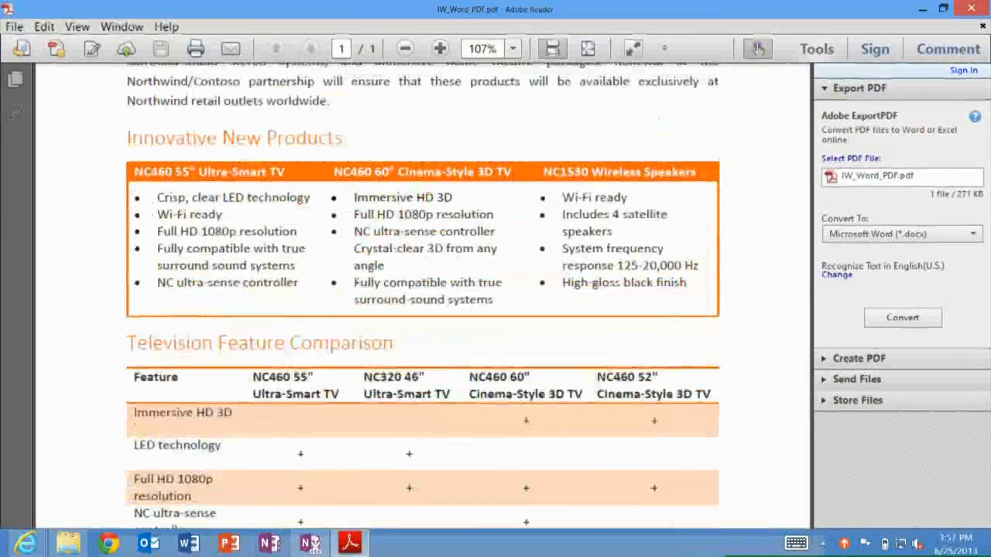
key(ctrl+a)
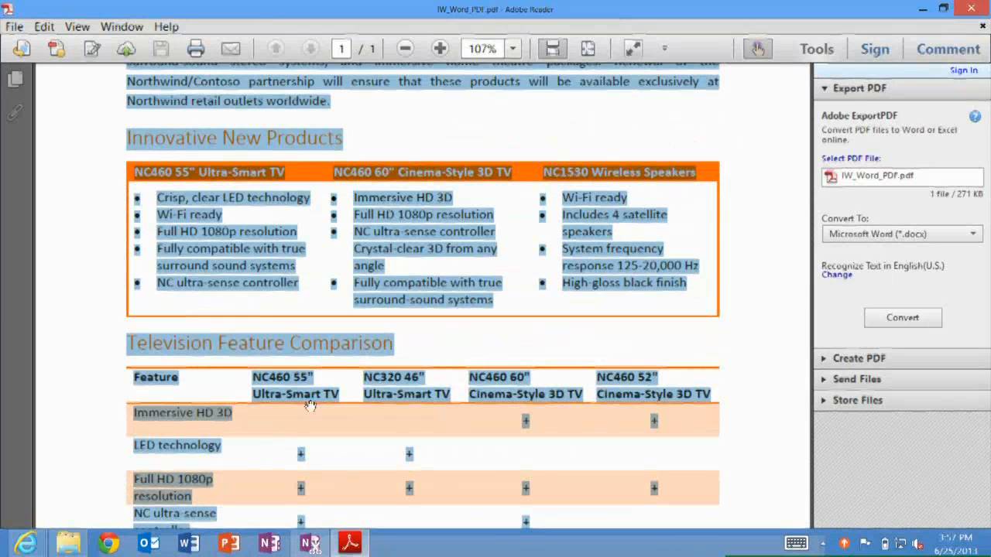
Create a blank Word document and paste the clipboard contents into it
click(188, 544)
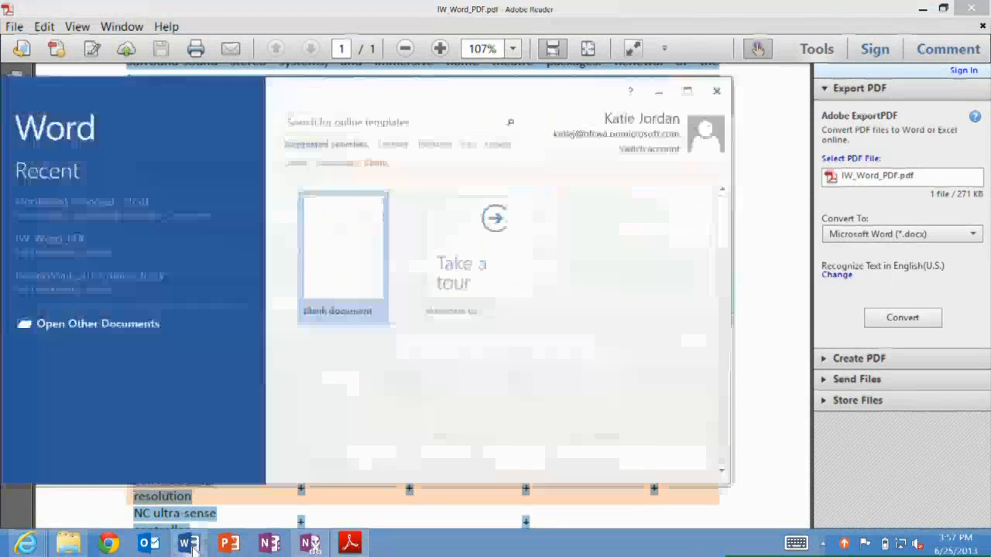
click(349, 266)
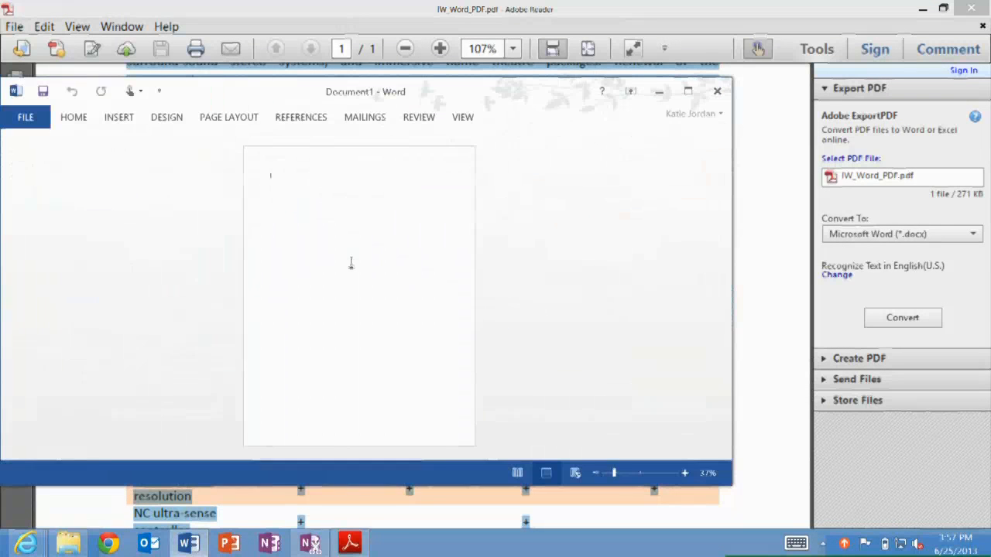
key(ctrl+v)
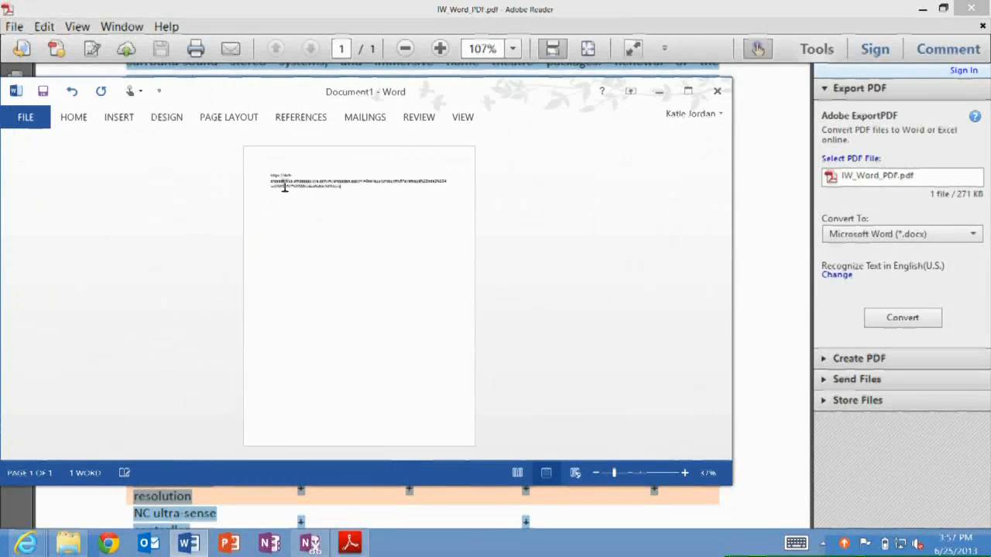
Copy all the PDF content and paste it into the new document in place of the pasted link
click(469, 512)
key(ctrl+a)
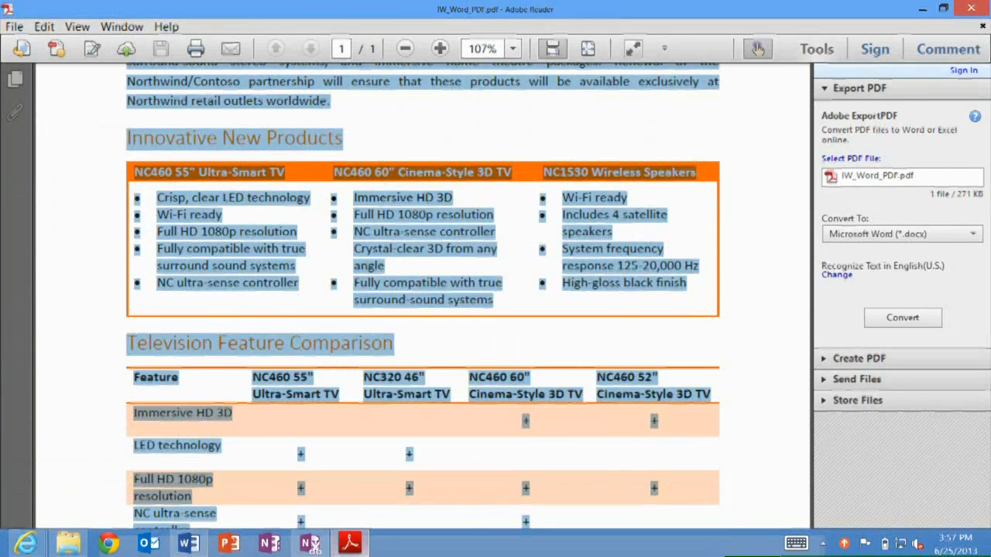
click(189, 544)
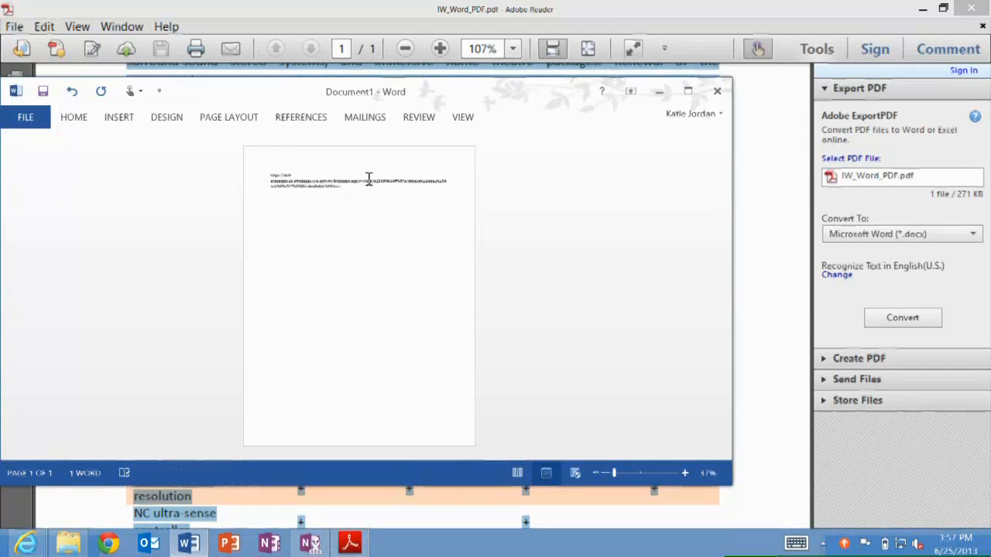
drag(354, 189, 245, 170)
key(ctrl+v)
Scroll through the pasted content in the new document
scroll(242, 175, up, 5)
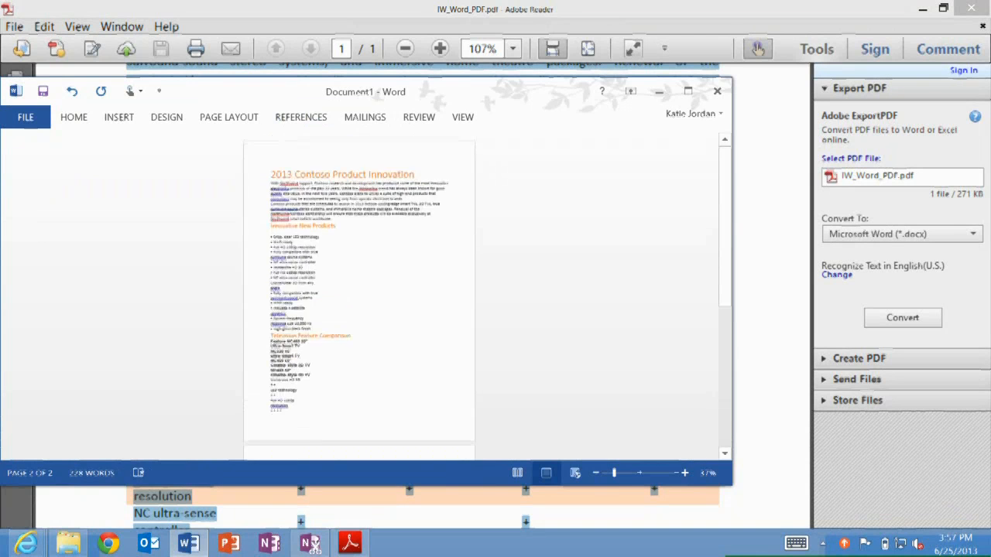
scroll(361, 257, up, 1)
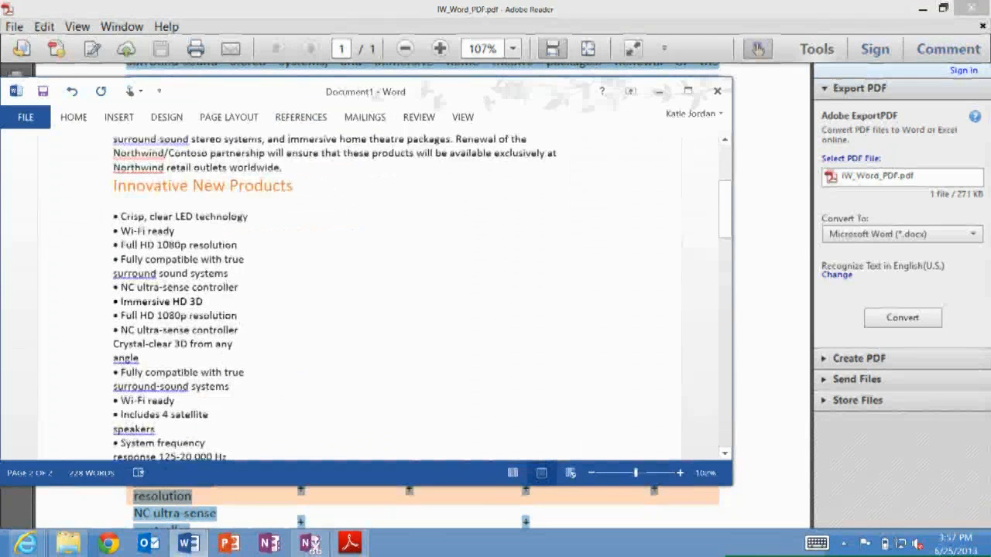
scroll(387, 295, down, 4)
scroll(387, 294, up, 1)
scroll(387, 295, up, 3)
scroll(387, 294, down, 3)
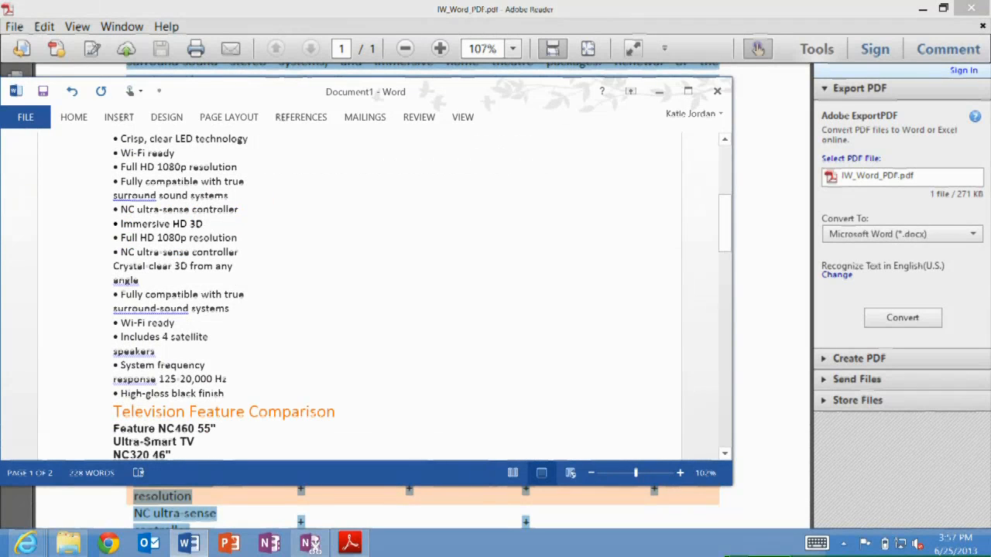
Close the new document without saving and exit the PDF reader
click(718, 92)
click(495, 306)
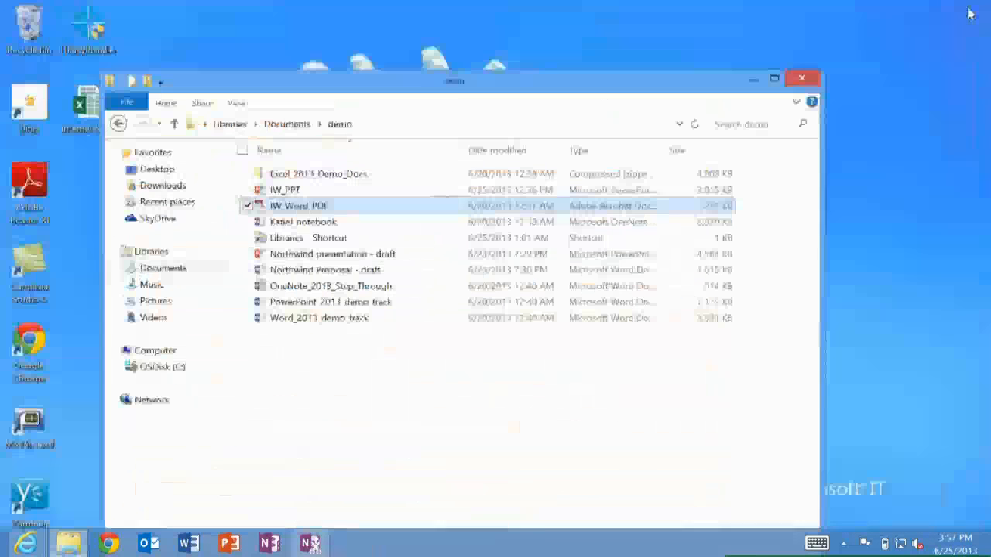
click(969, 10)
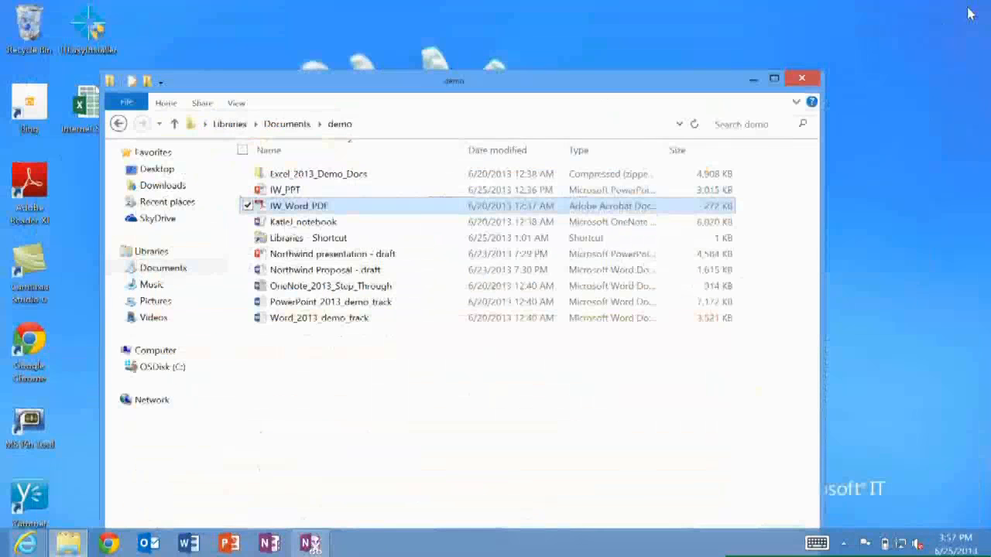
Open IW_Word_PDF with Word (desktop)
right_click(319, 212)
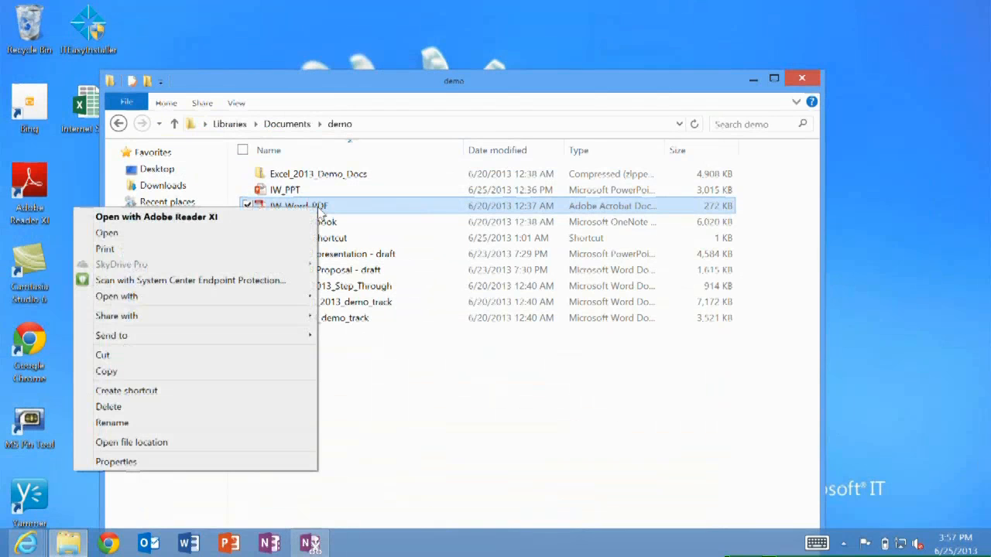
mouse_move(195, 295)
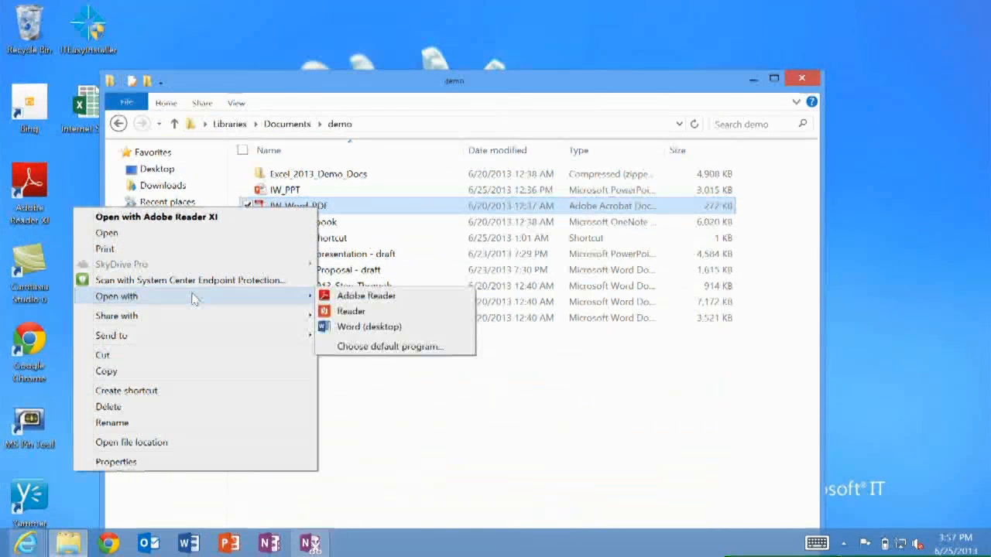
click(344, 331)
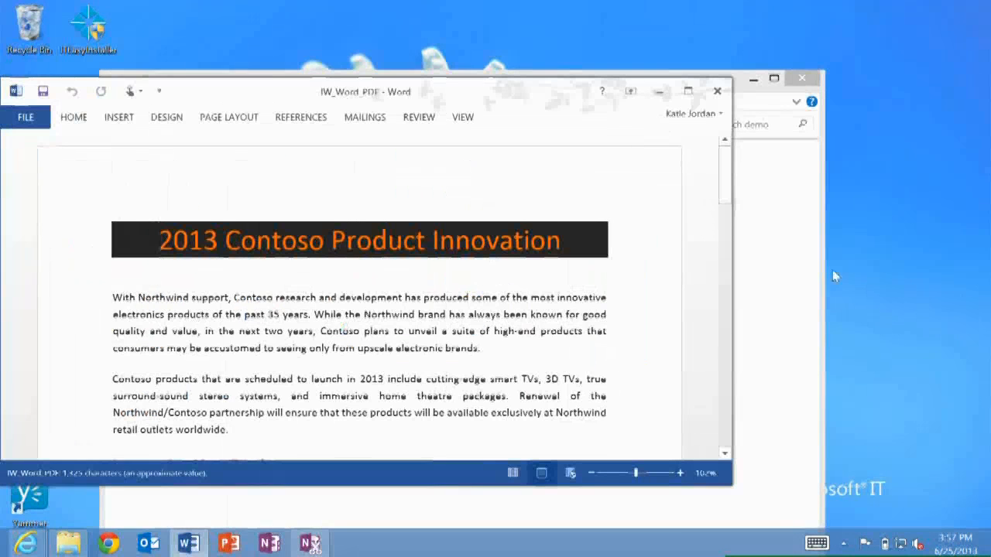
Maximize the Word window showing the opened PDF
click(687, 91)
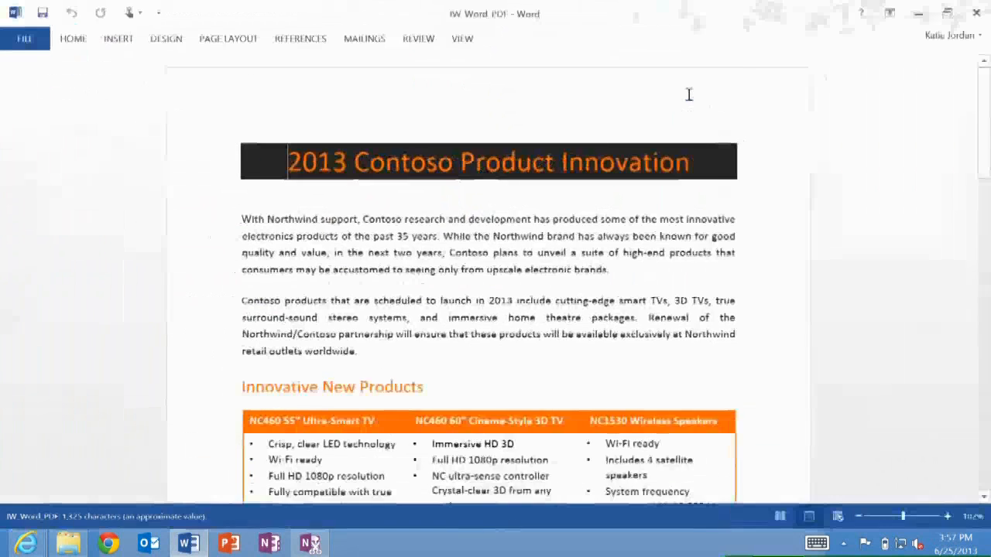
scroll(688, 94, down, 15)
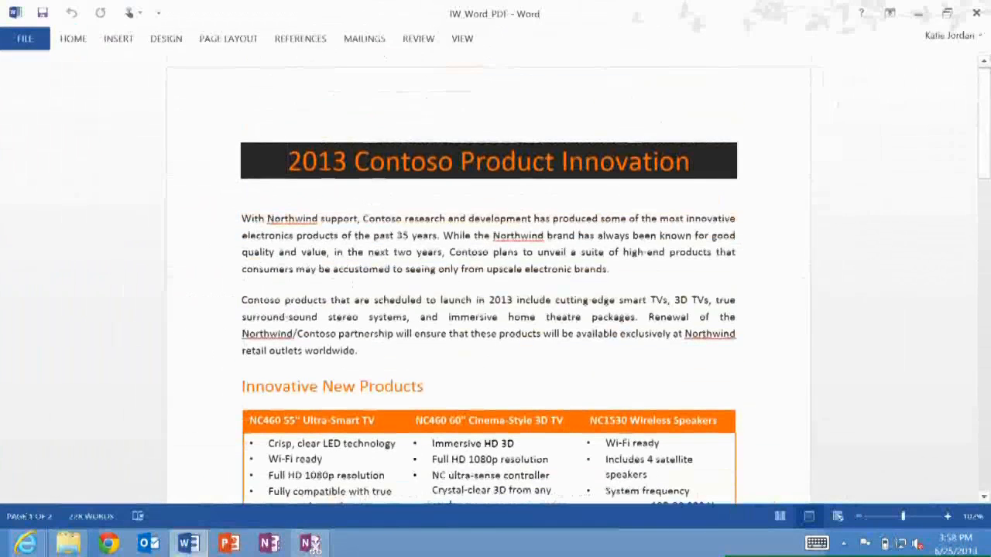
Add a new empty bullet line after "angle" in the NC460 60" Cinema-Style 3D TV column of the products table
scroll(495, 309, down, 3)
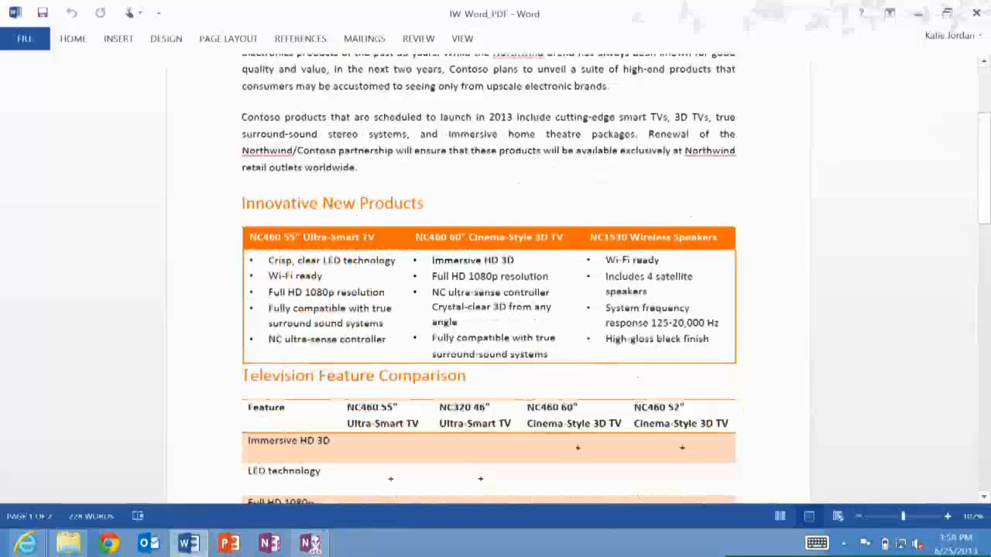
scroll(468, 261, up, 1)
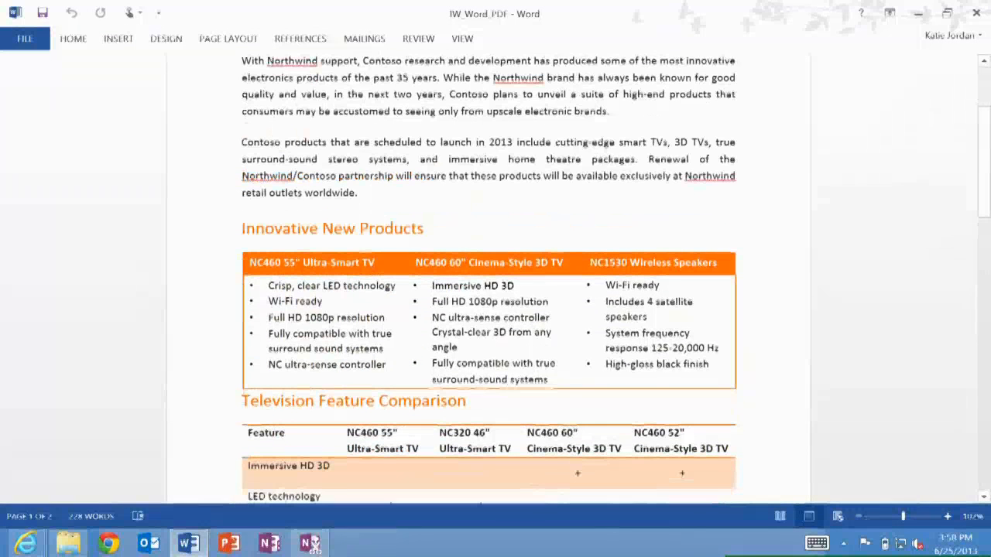
click(460, 348)
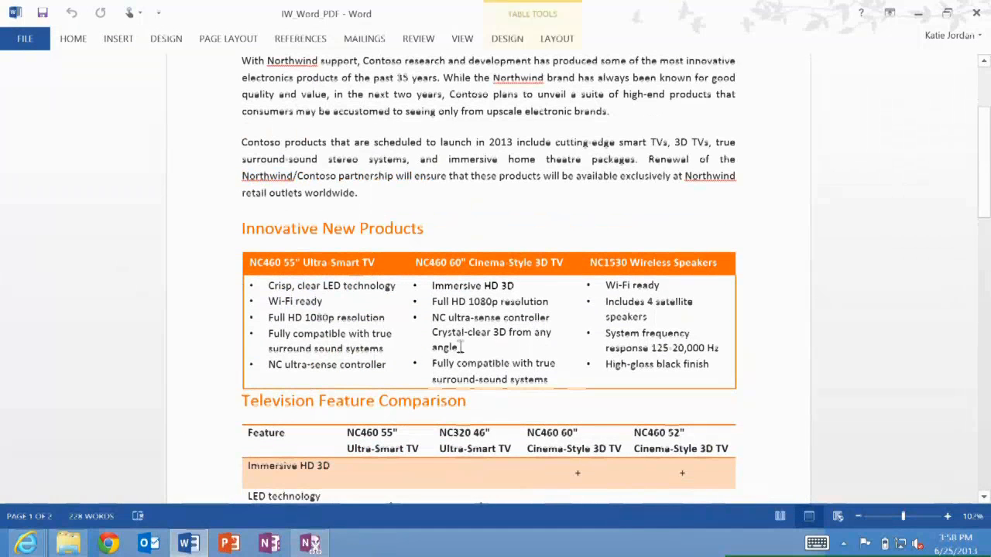
key(Return)
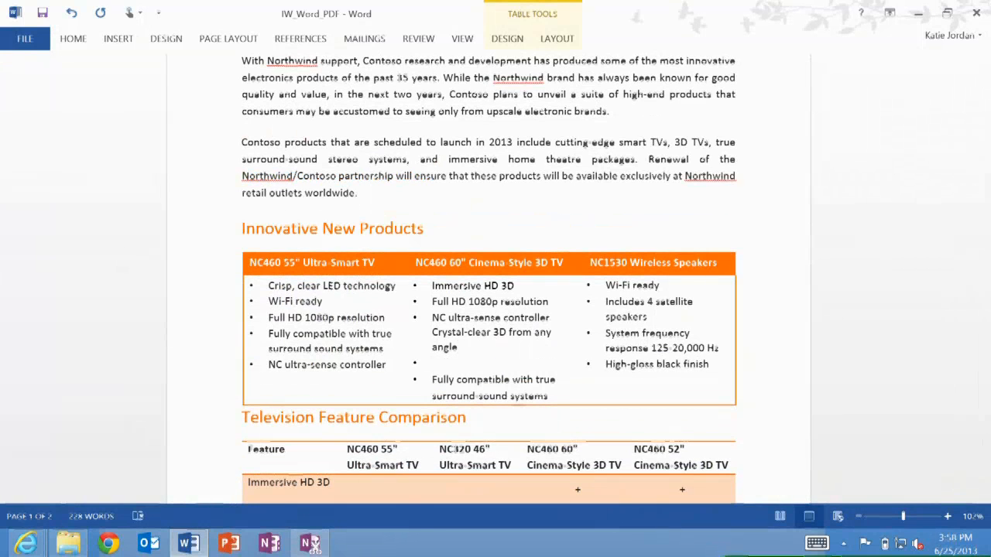
Insert a new column to the right of the NC320 46" column in the Television Feature Comparison table
scroll(496, 309, down, 5)
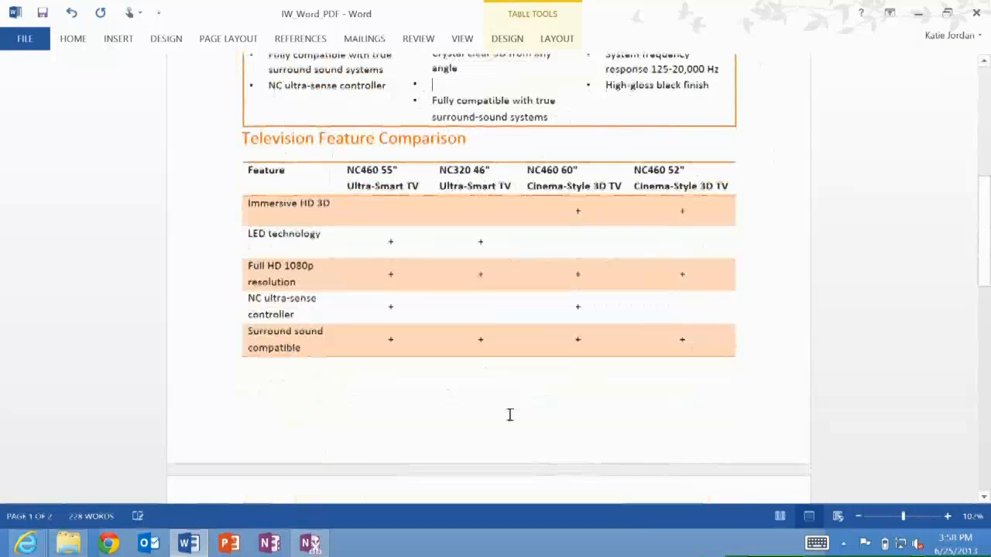
right_click(470, 198)
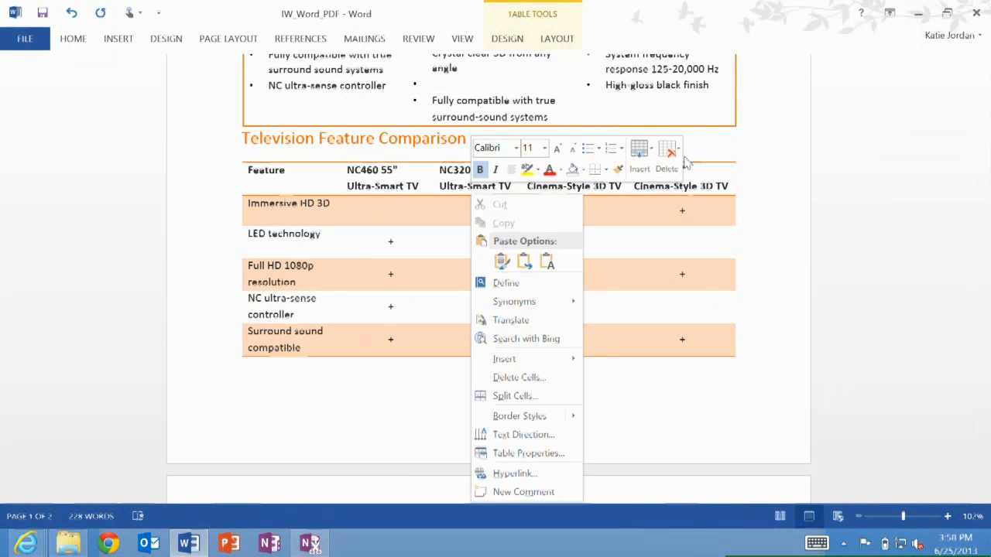
click(639, 153)
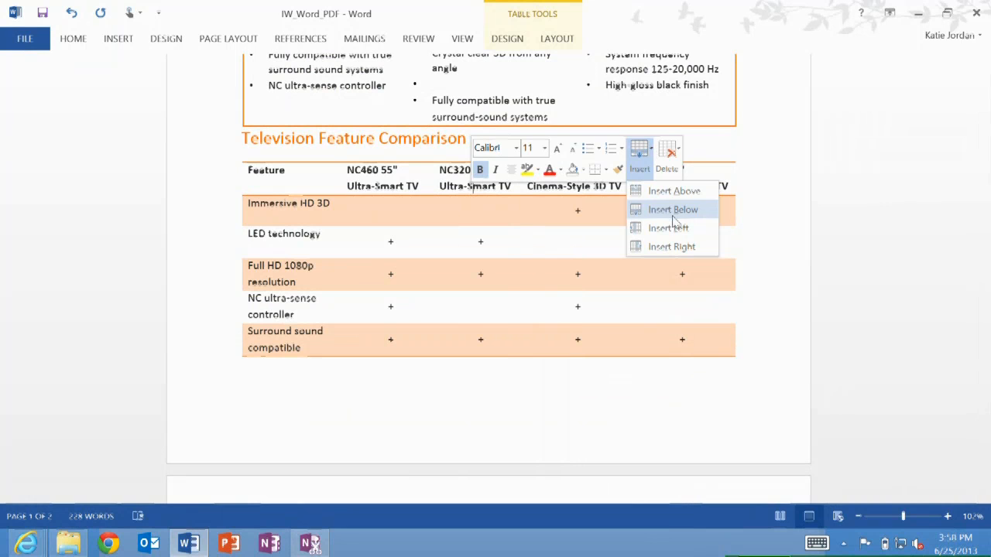
click(671, 247)
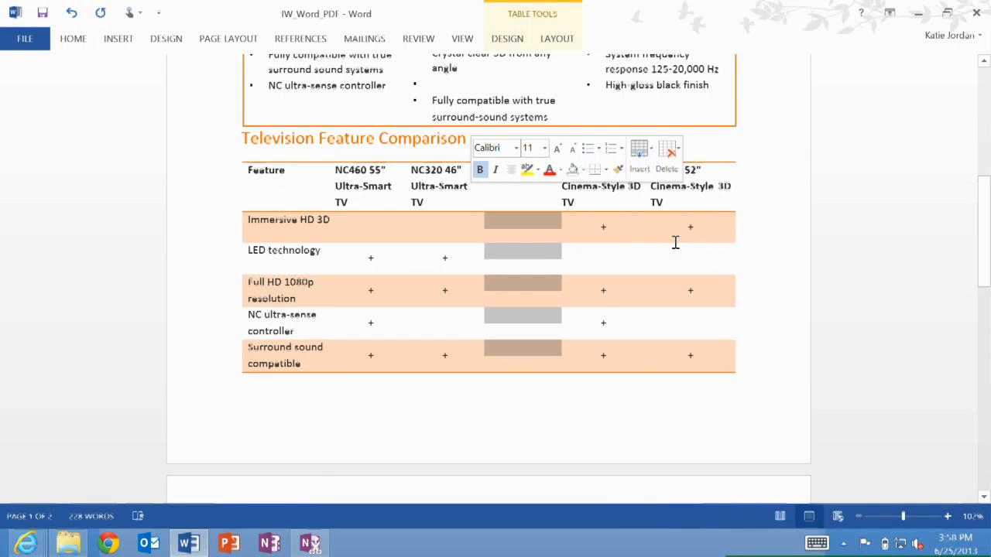
Apply a different style set to the whole document from the document formatting gallery
key(ctrl+Home)
scroll(489, 278, down, 2)
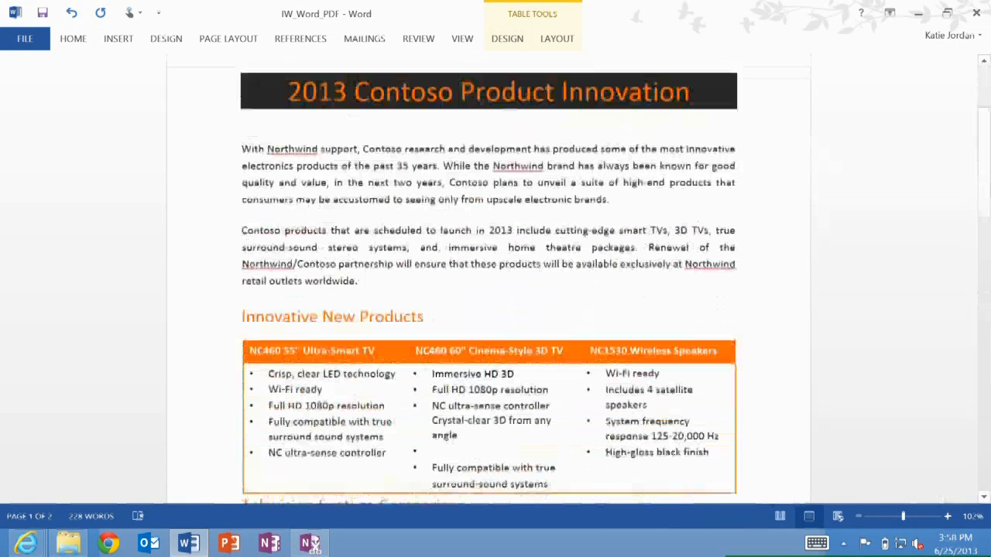
scroll(488, 278, up, 1)
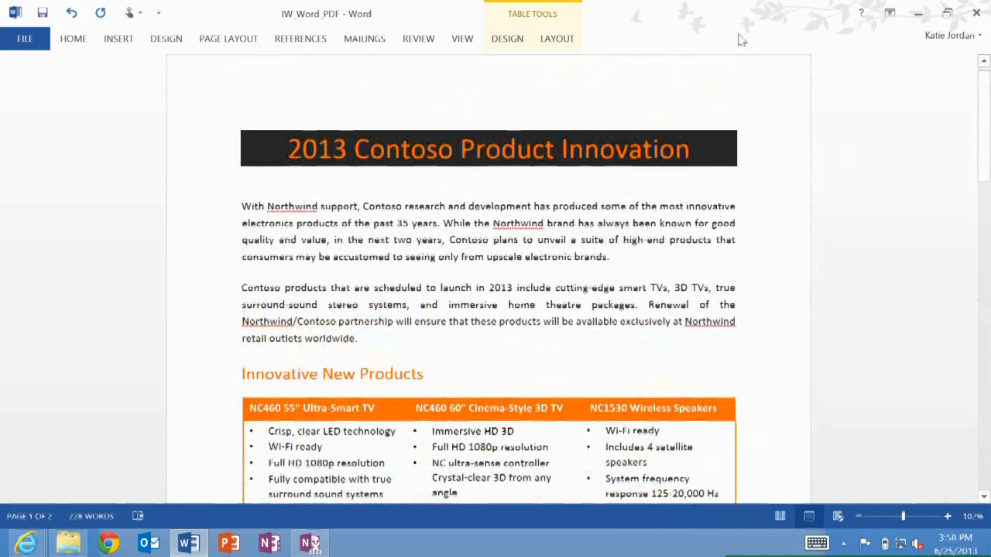
click(353, 247)
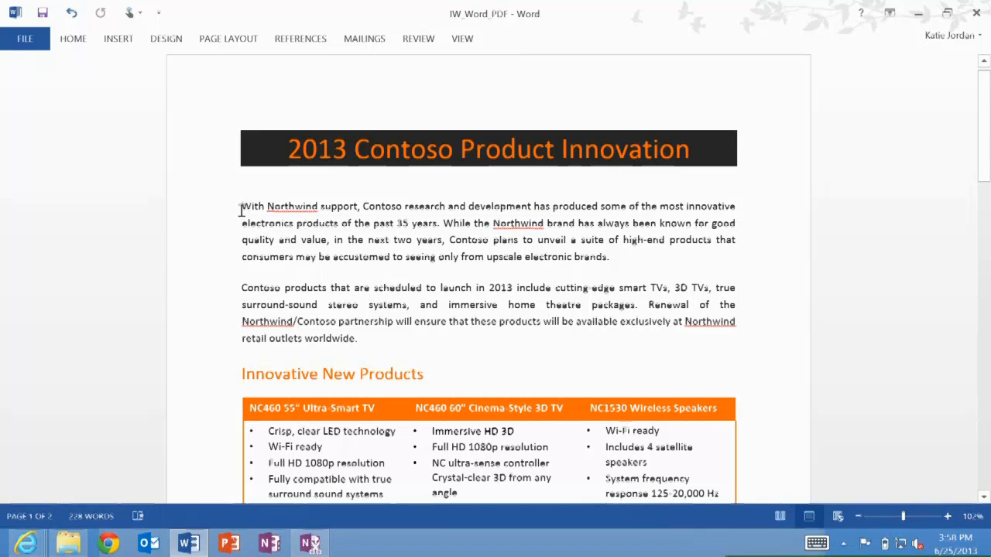
click(159, 40)
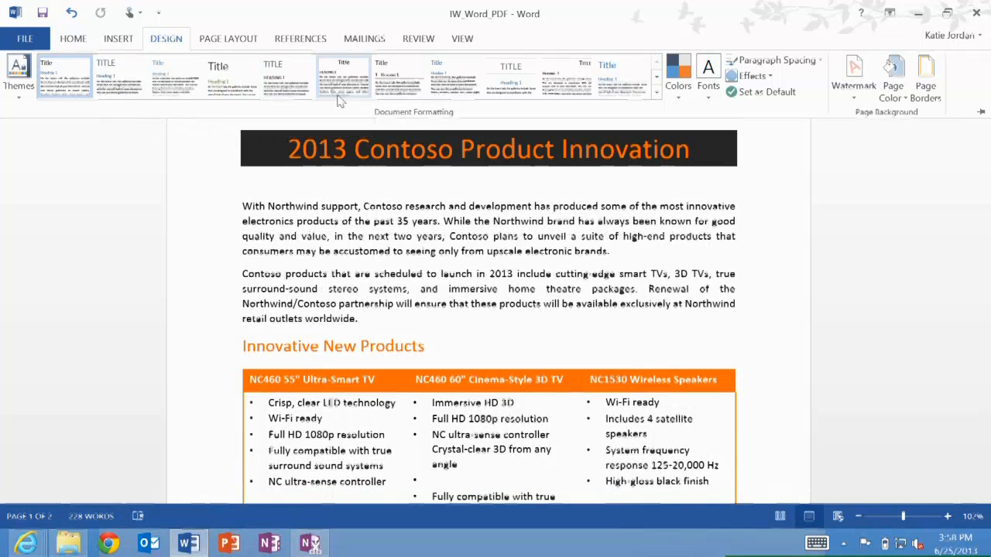
click(421, 81)
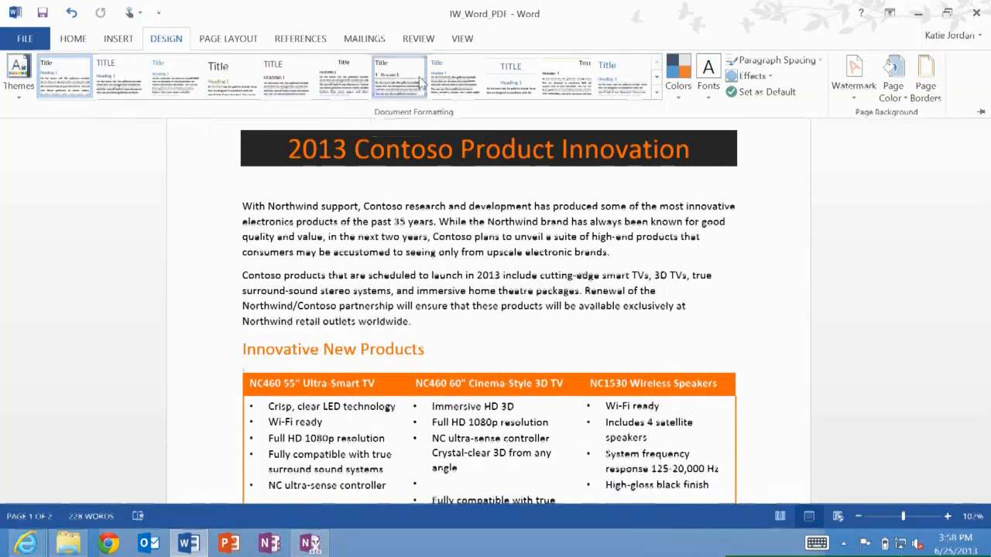
Insert a gray circular TV icon found through Bing Image Search for "tv" at the start of the first paragraph
click(242, 205)
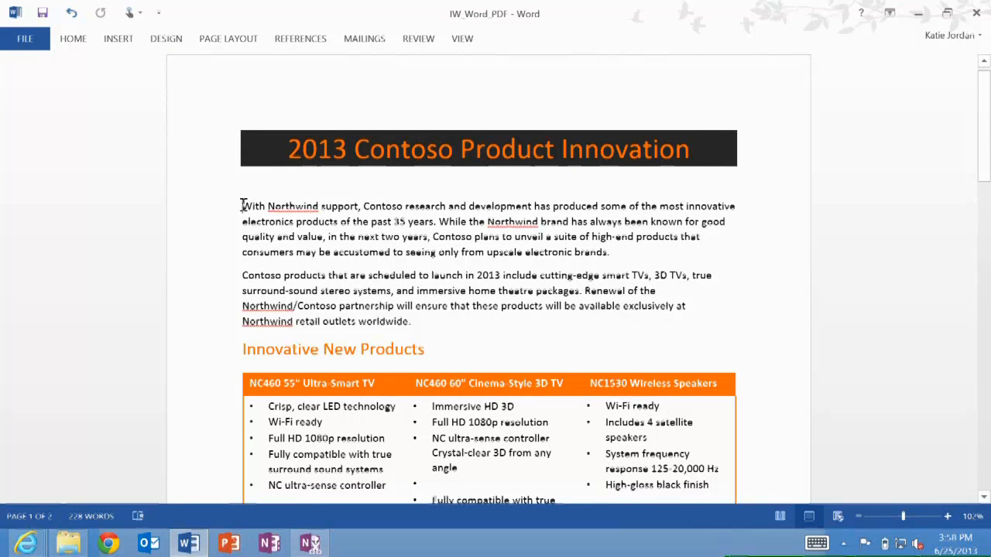
click(116, 42)
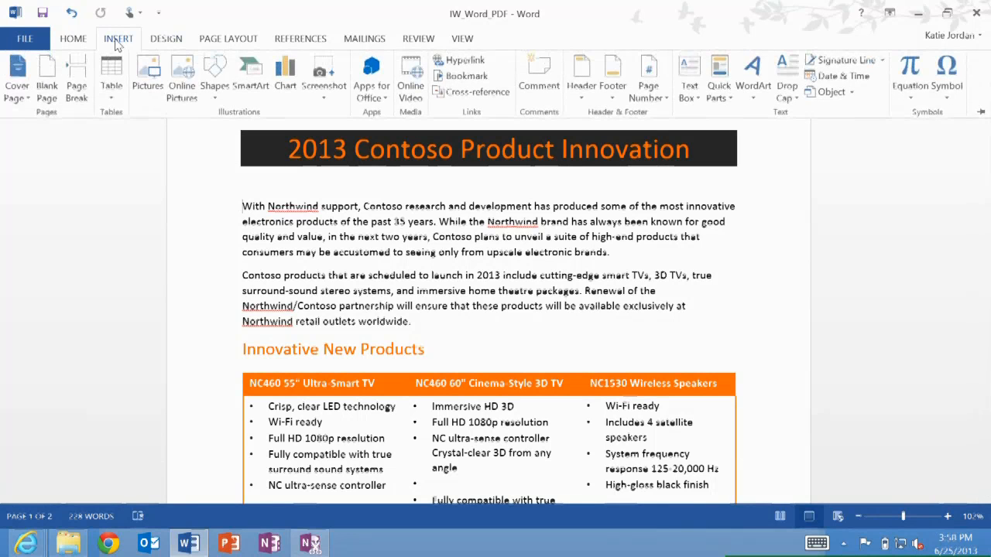
click(186, 85)
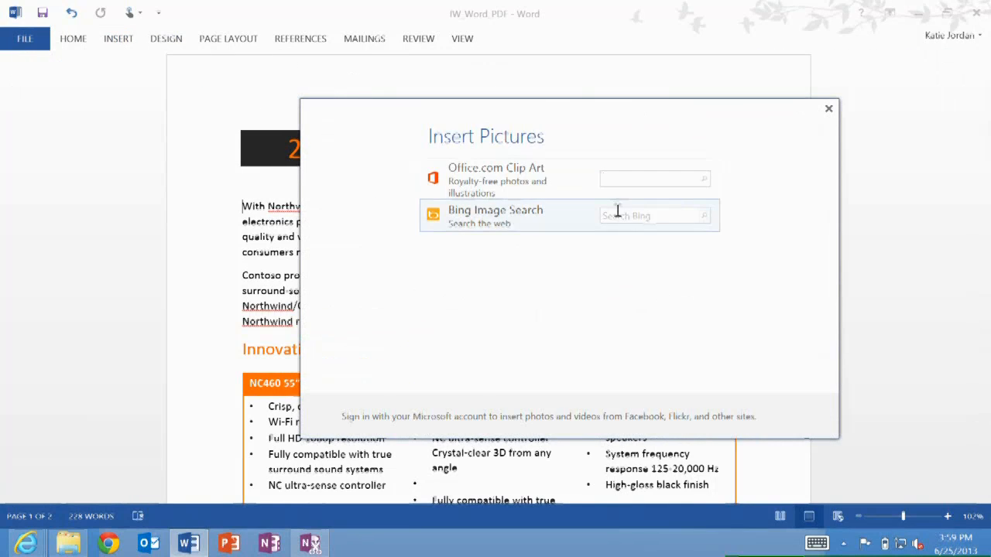
click(617, 215)
text(tv)
key(Return)
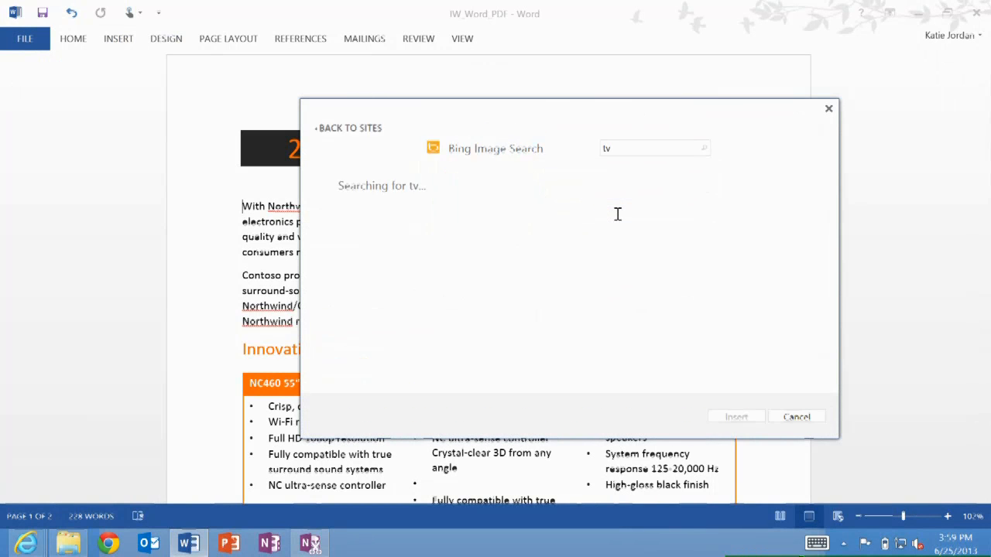
scroll(617, 233, down, 2)
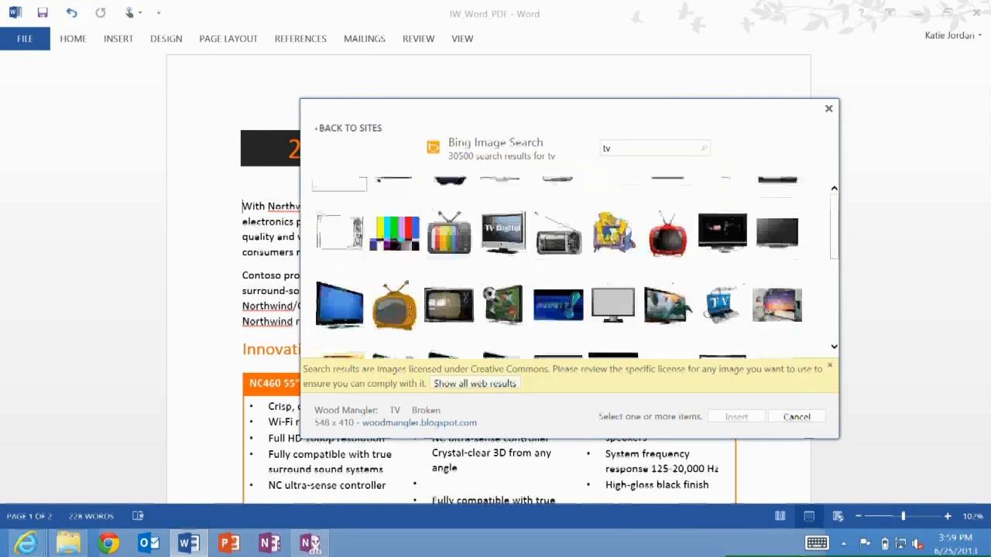
scroll(569, 267, down, 3)
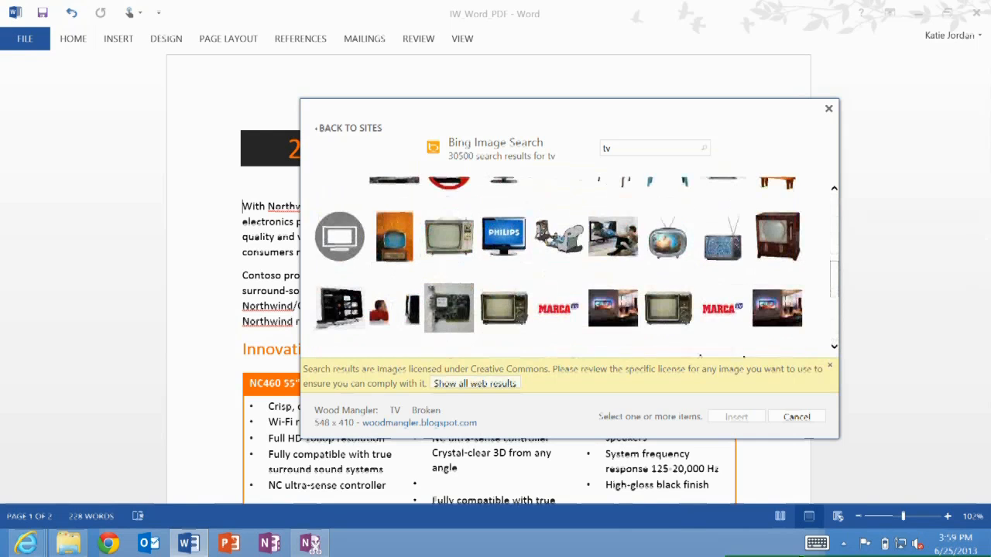
click(339, 237)
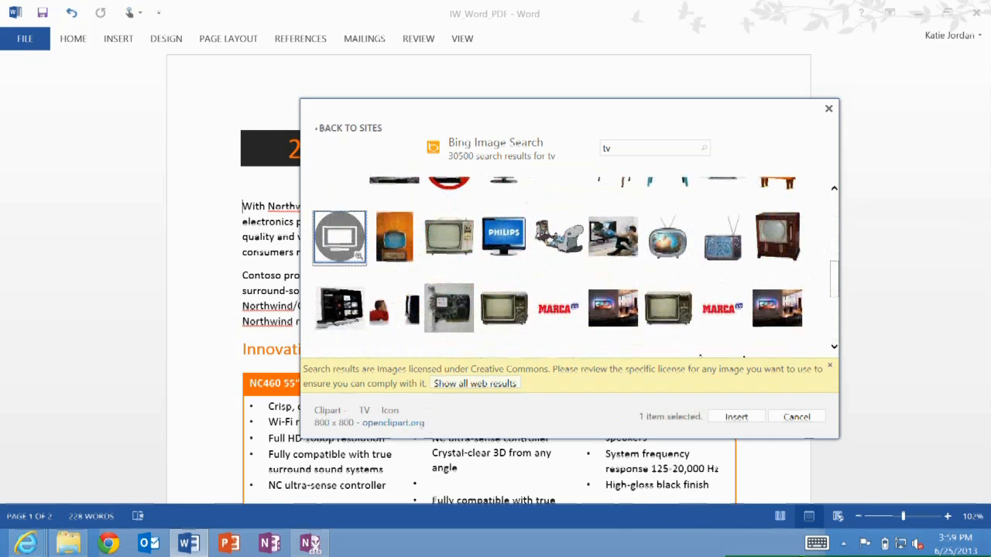
click(733, 417)
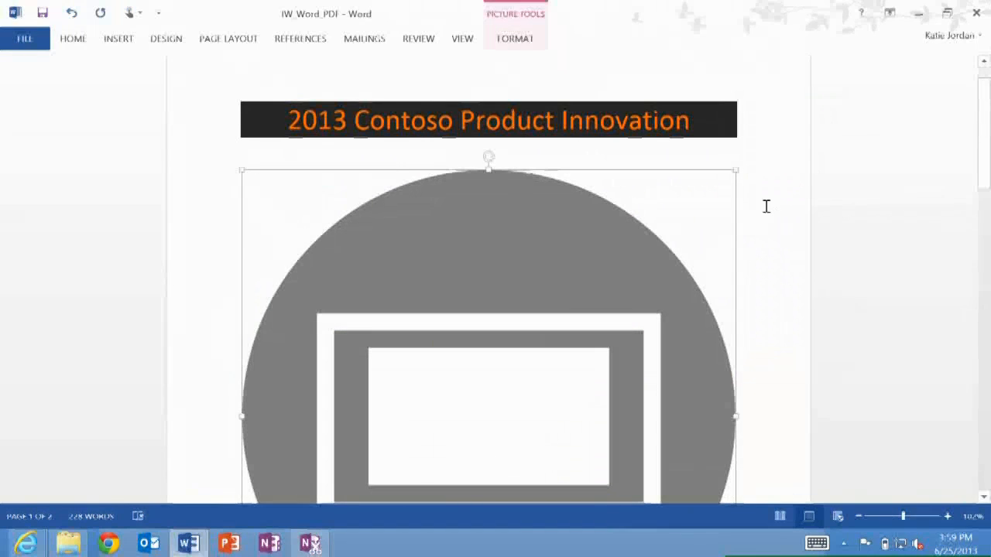
Shrink the TV icon to about 200 pixels wide and set its text wrapping to Square
drag(735, 169, 466, 329)
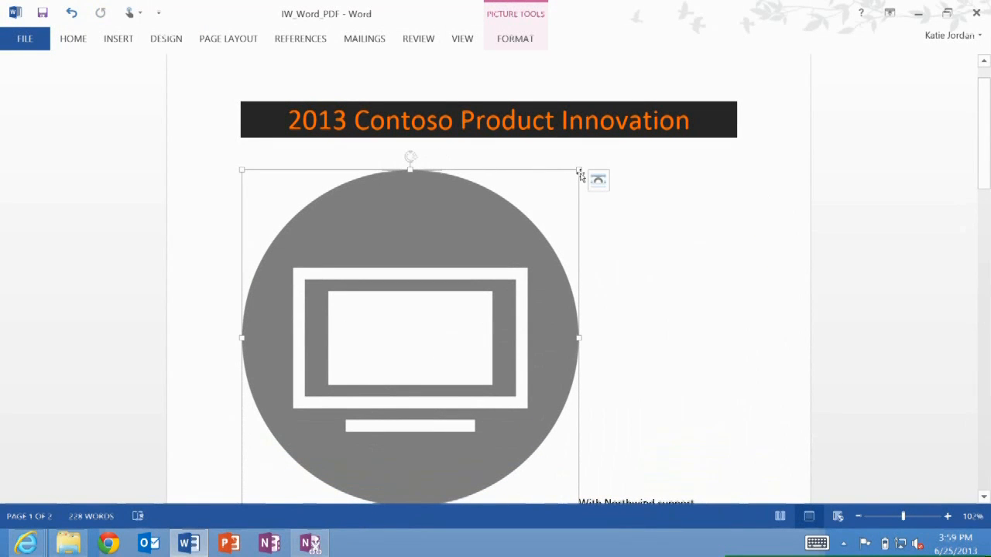
drag(579, 171, 284, 320)
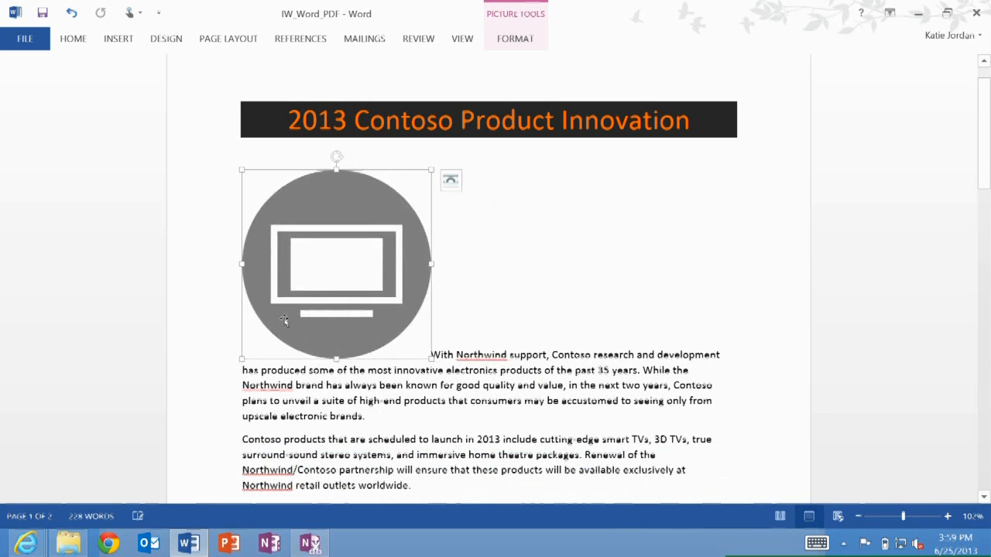
click(454, 181)
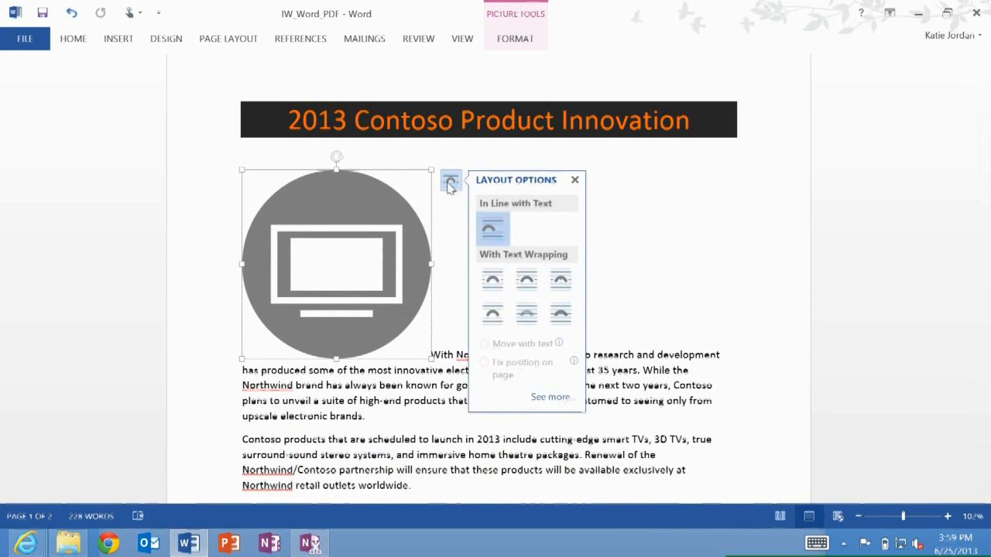
click(526, 282)
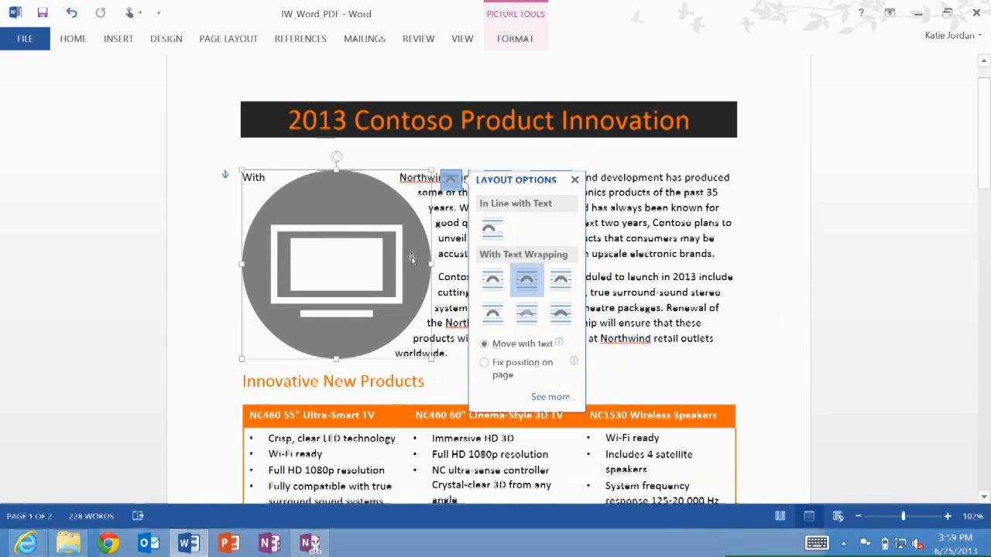
Move the TV icon to the upper right beside the introduction text and shrink it further
drag(344, 239, 655, 225)
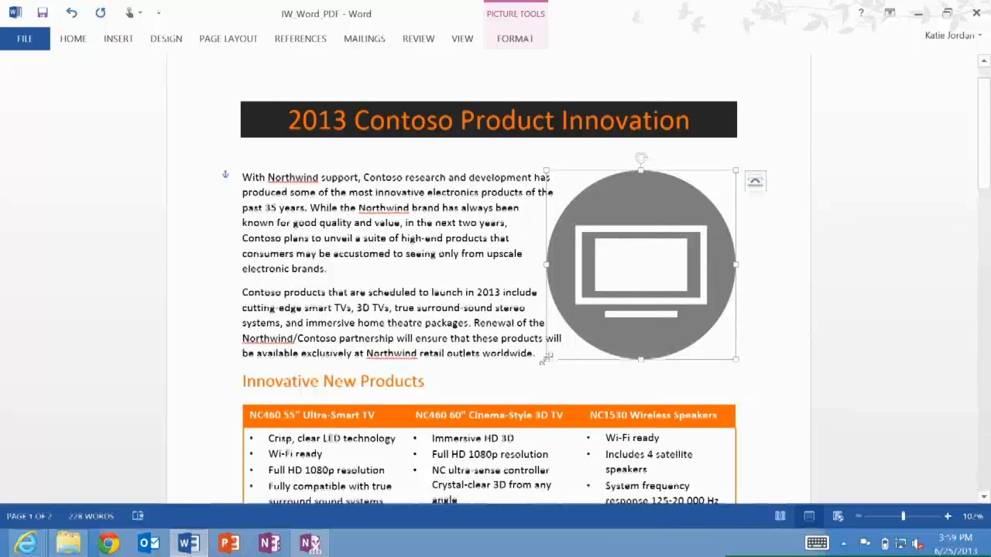
mouse_move(548, 360)
mouse_down()
mouse_move(593, 294)
mouse_move(551, 346)
mouse_up()
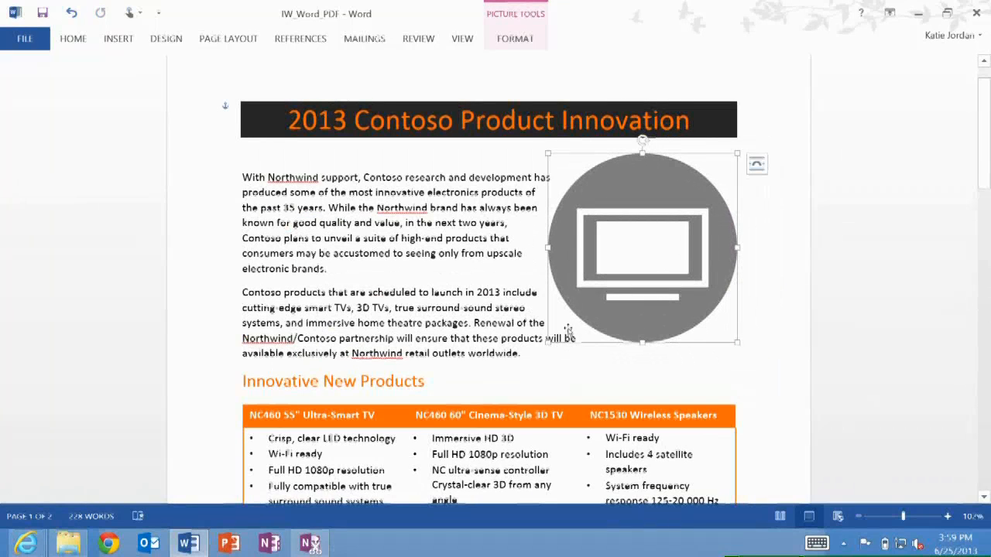
drag(546, 341, 612, 252)
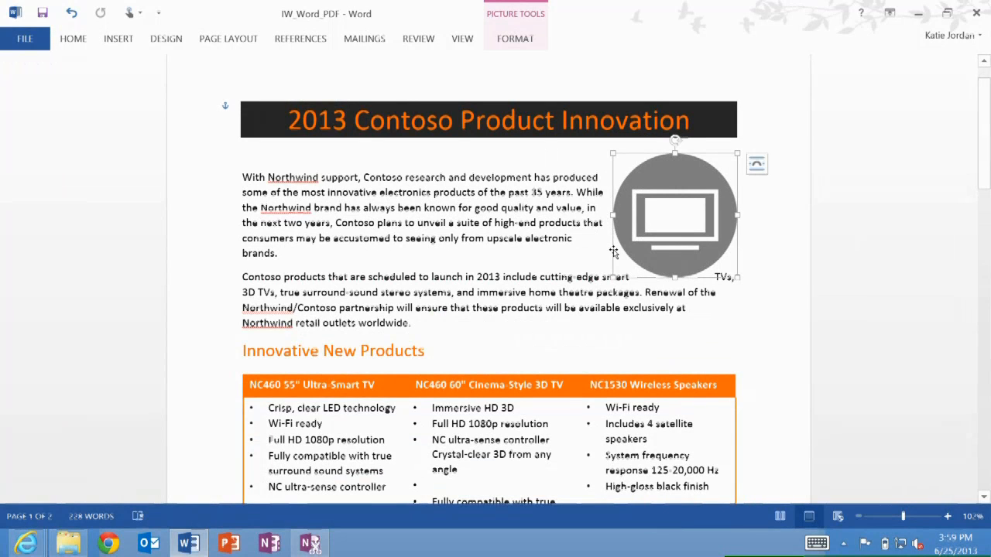
Insert an IllumiRoom video from Bing Video Search for "illumiroom" in a new paragraph after the second introductory paragraph
click(420, 322)
key(Return)
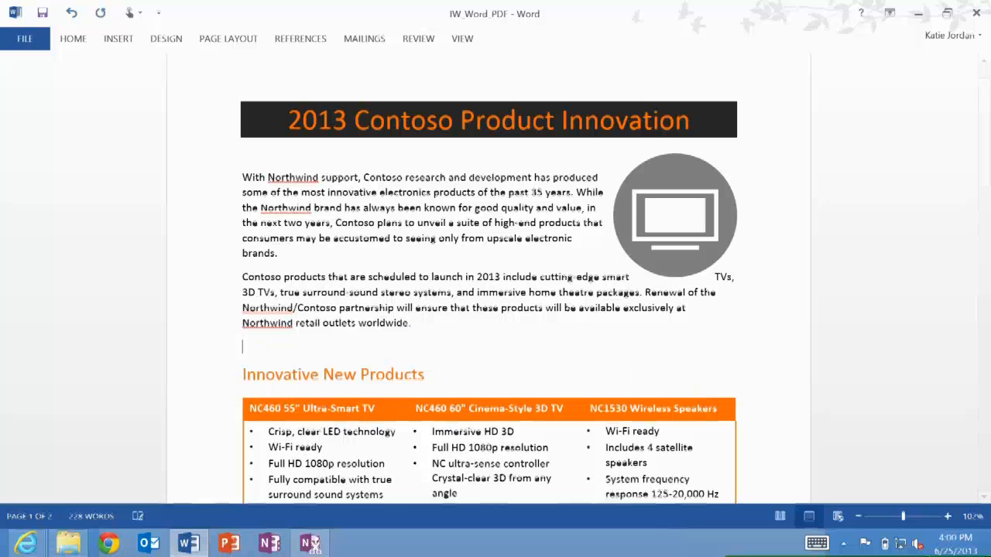
click(119, 40)
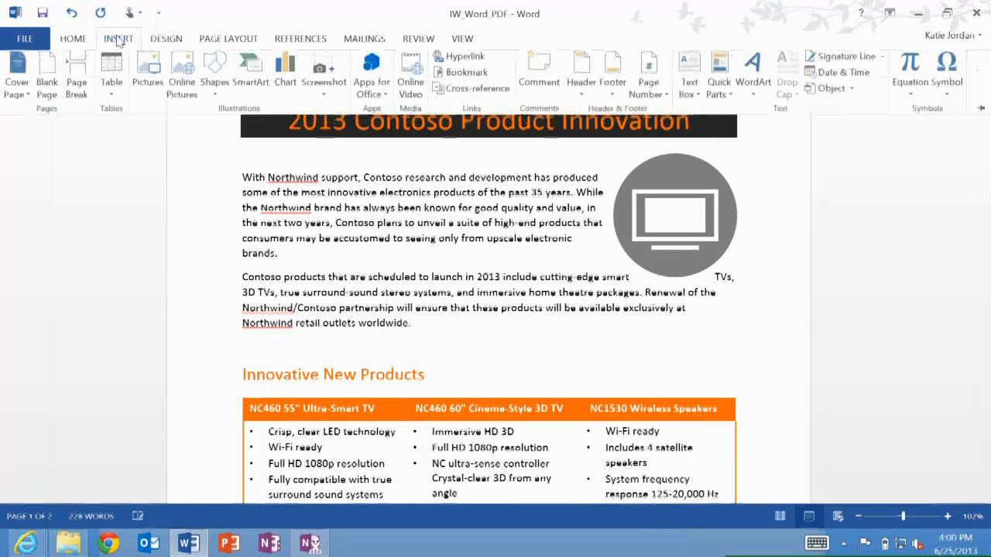
click(414, 76)
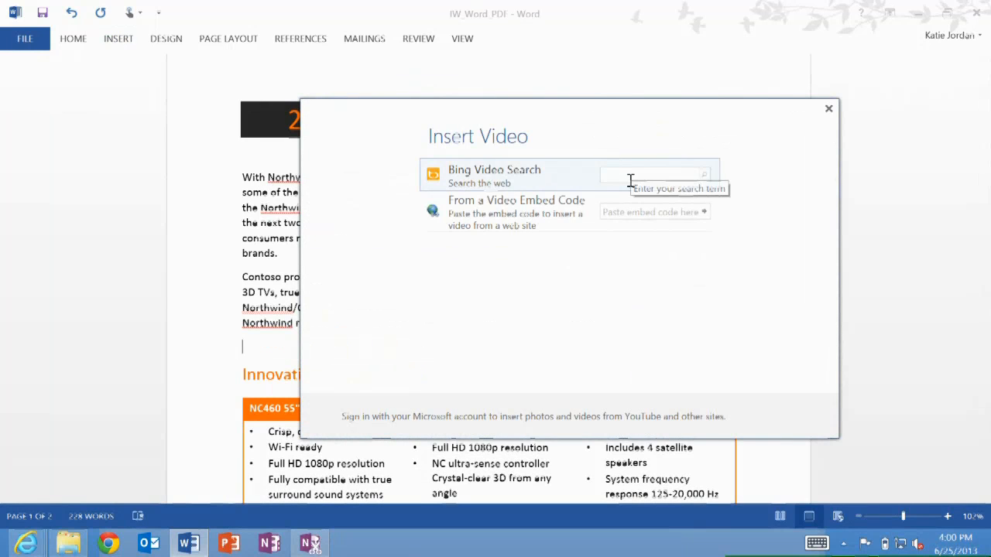
text(illum)
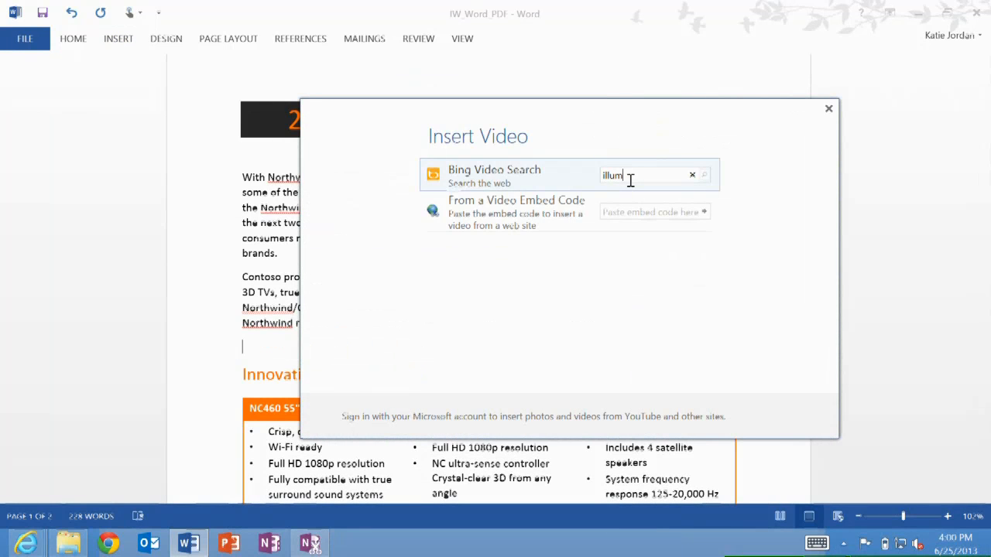
text(iroom)
key(Return)
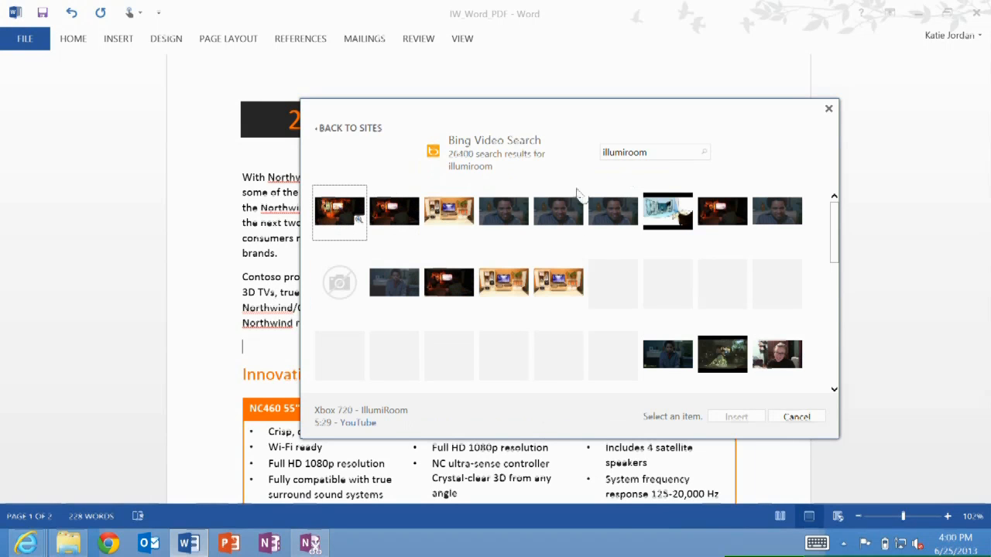
click(496, 211)
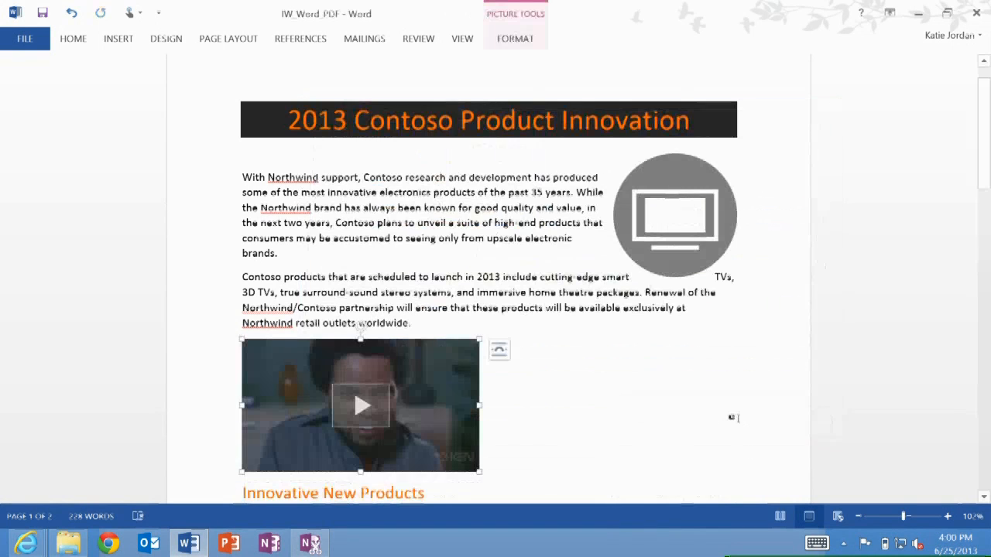
scroll(732, 417, down, 3)
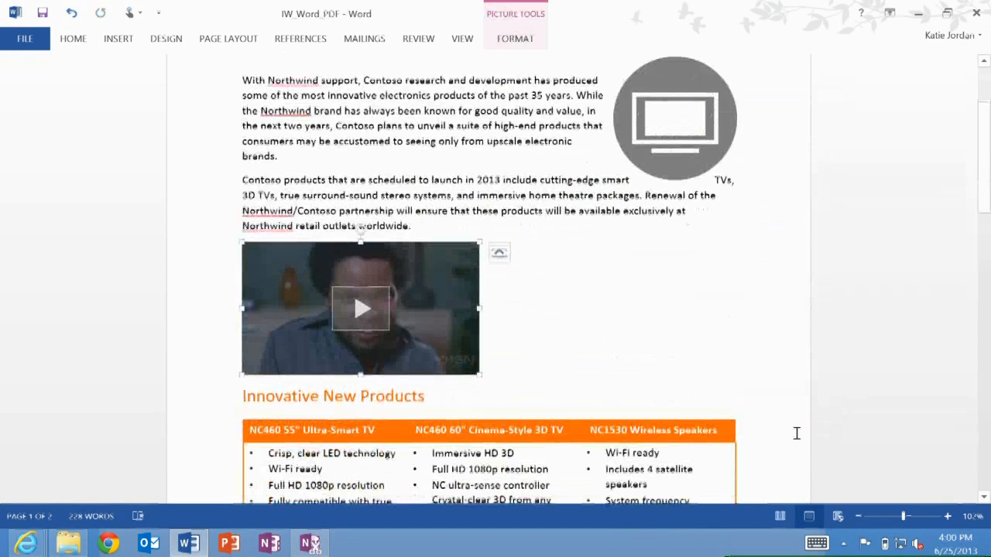
Set the text wrapping of the IllumiRoom video to Tight, after first trying Square
click(515, 39)
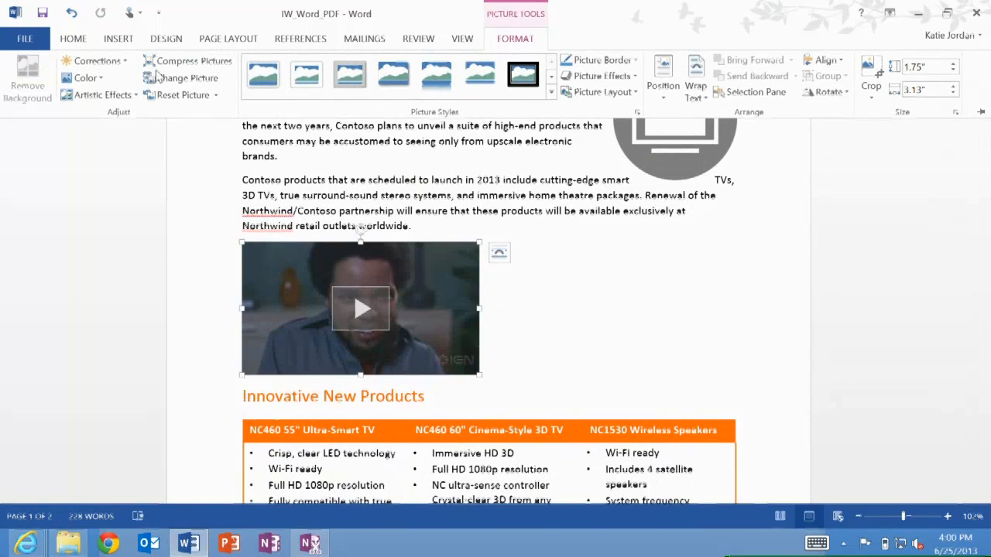
click(479, 74)
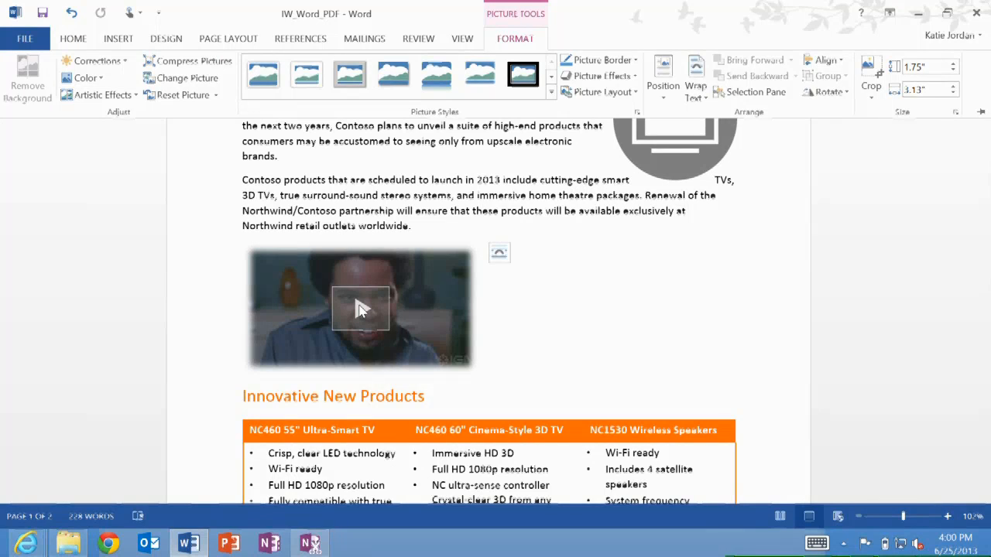
click(499, 256)
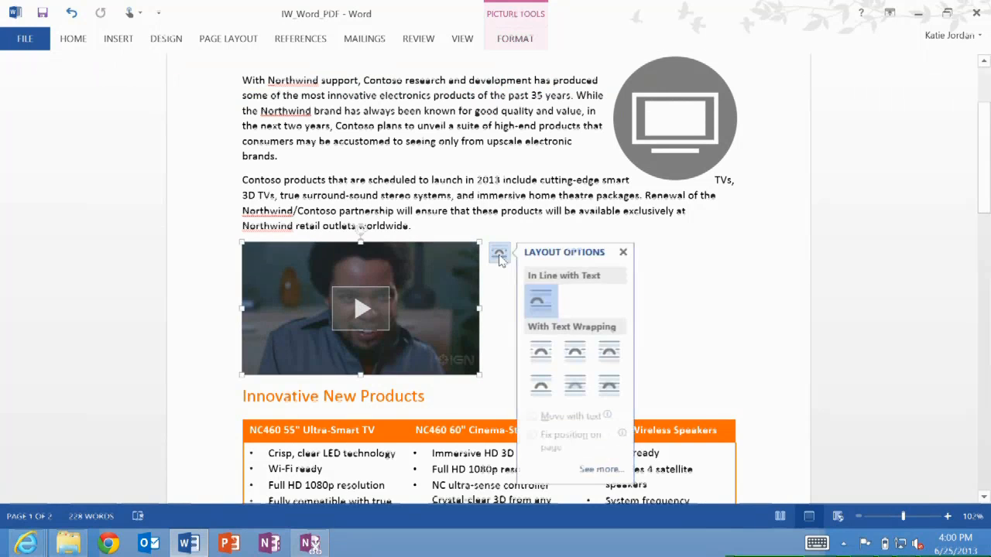
click(541, 358)
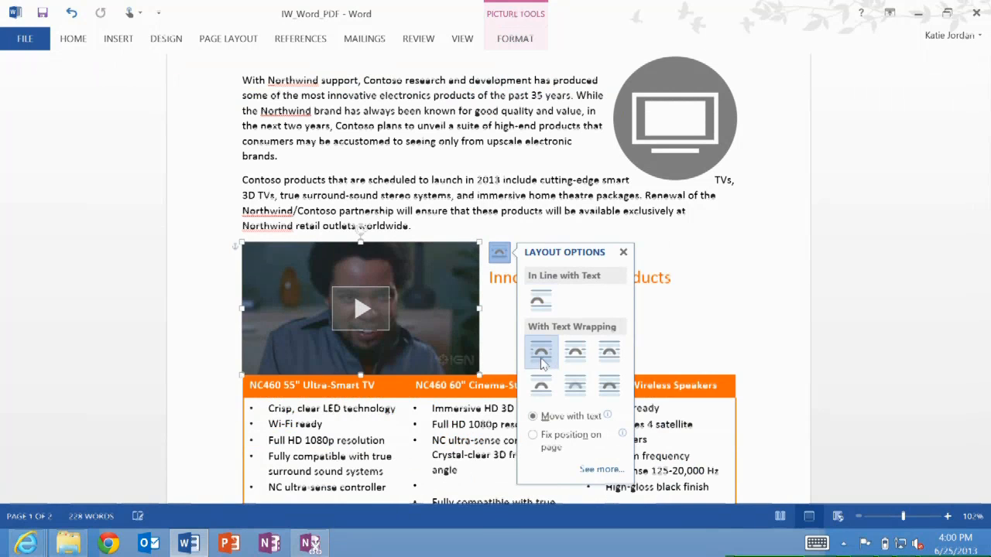
click(419, 295)
click(499, 254)
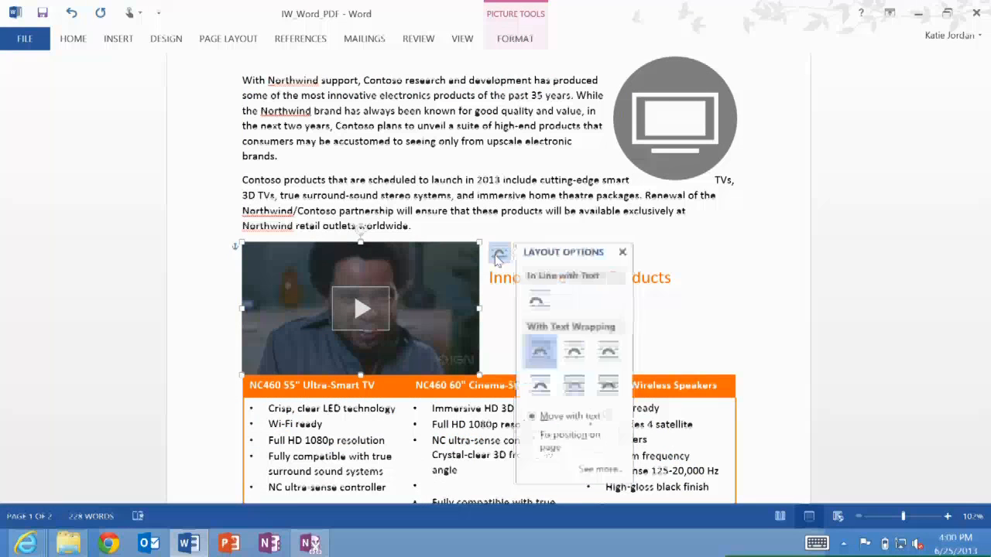
click(575, 352)
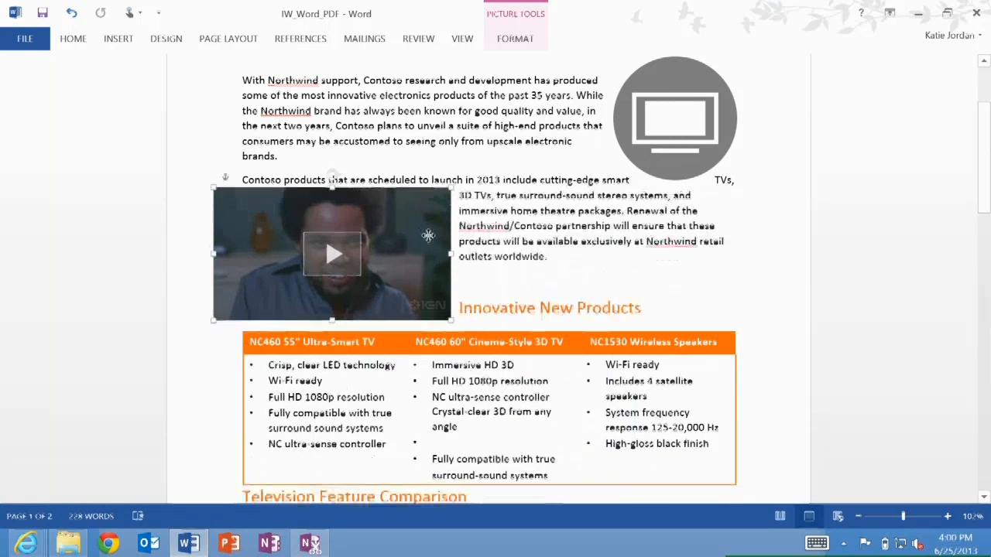
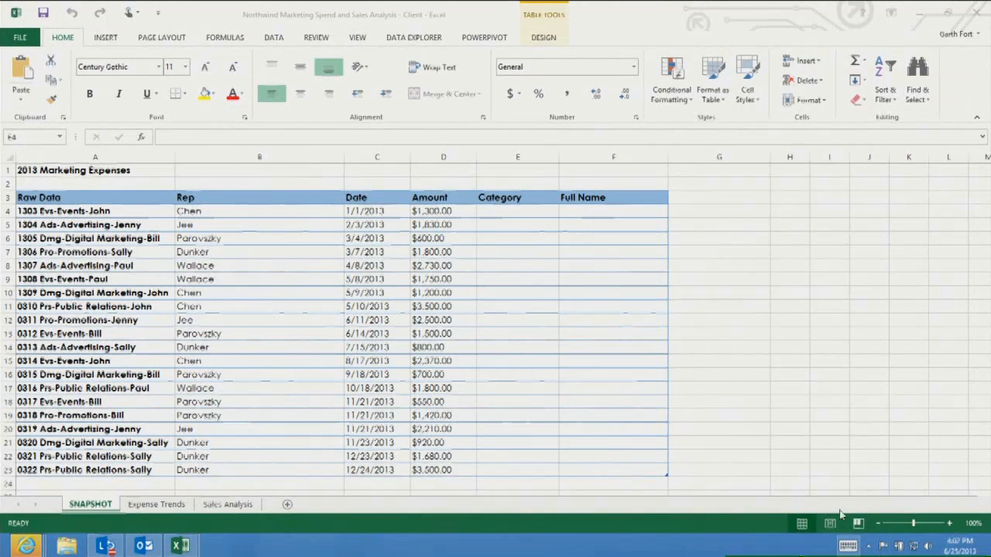
Flash-fill the Category column by entering Events and Advertising in its first two rows
click(494, 213)
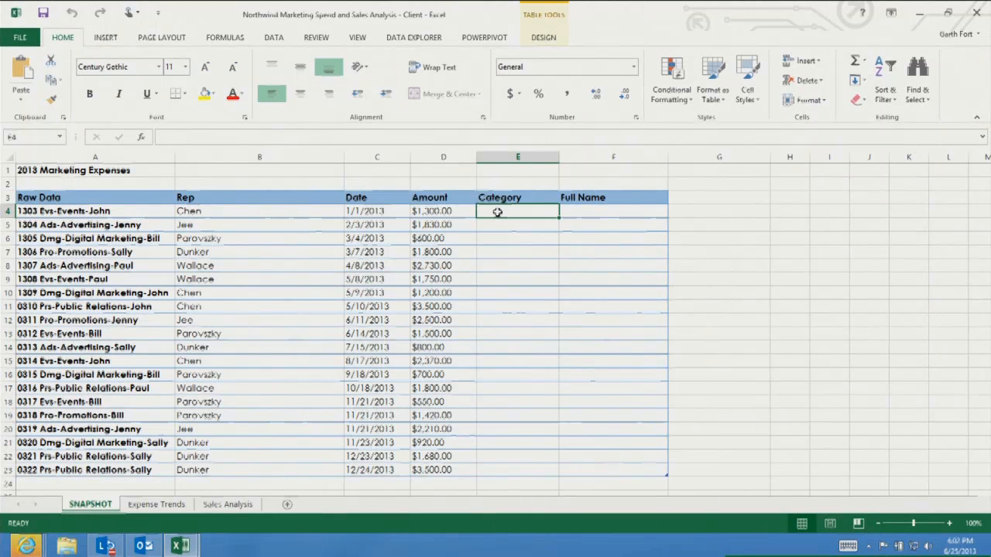
text(Events)
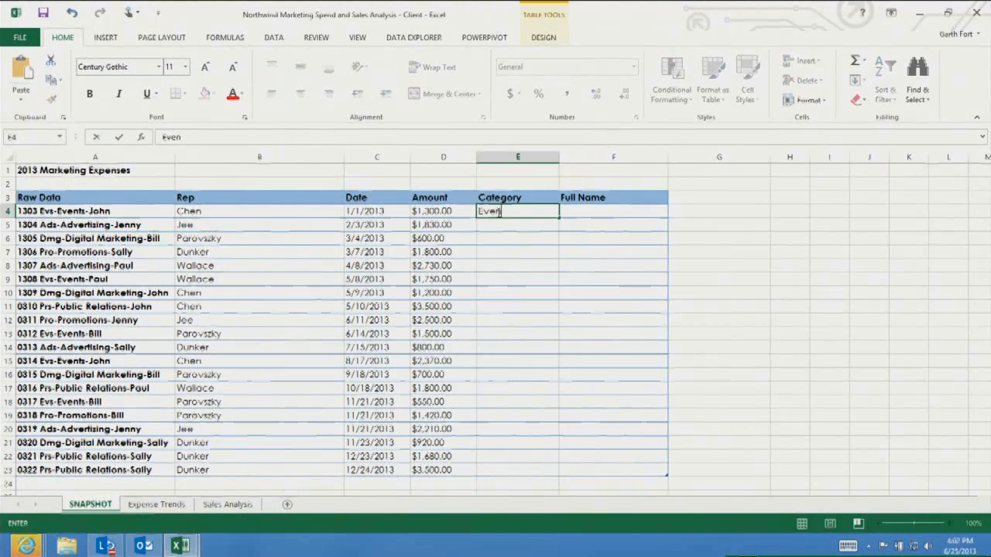
key(Return)
text(Advertising)
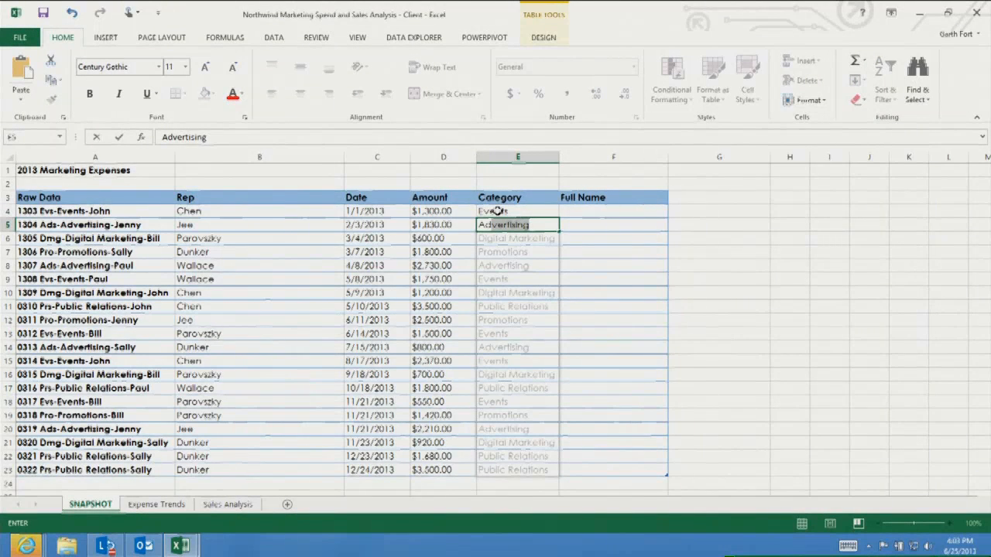
key(Return)
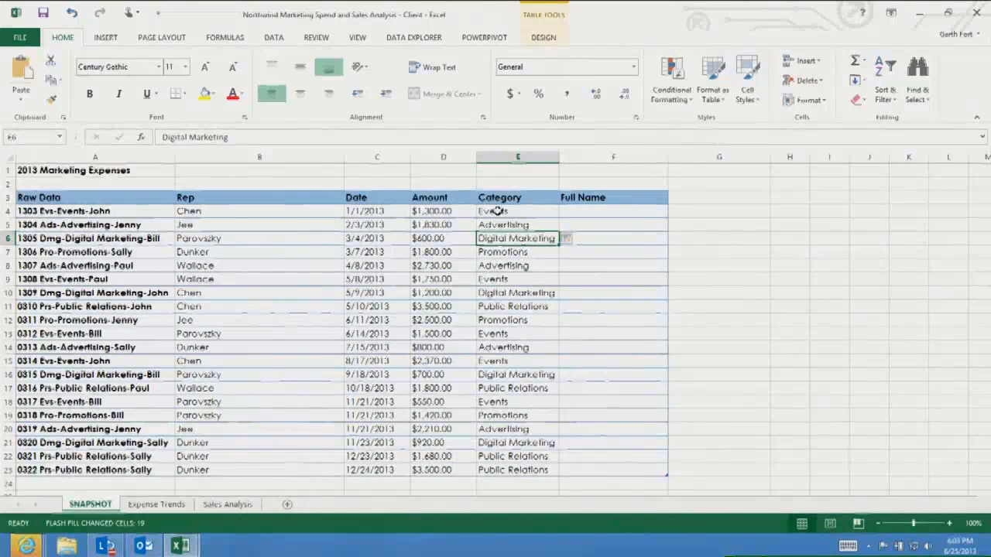
Flash-fill the Full Name column by entering the first two reps' first names and surnames
key(Right)
key(Up)
key(Up)
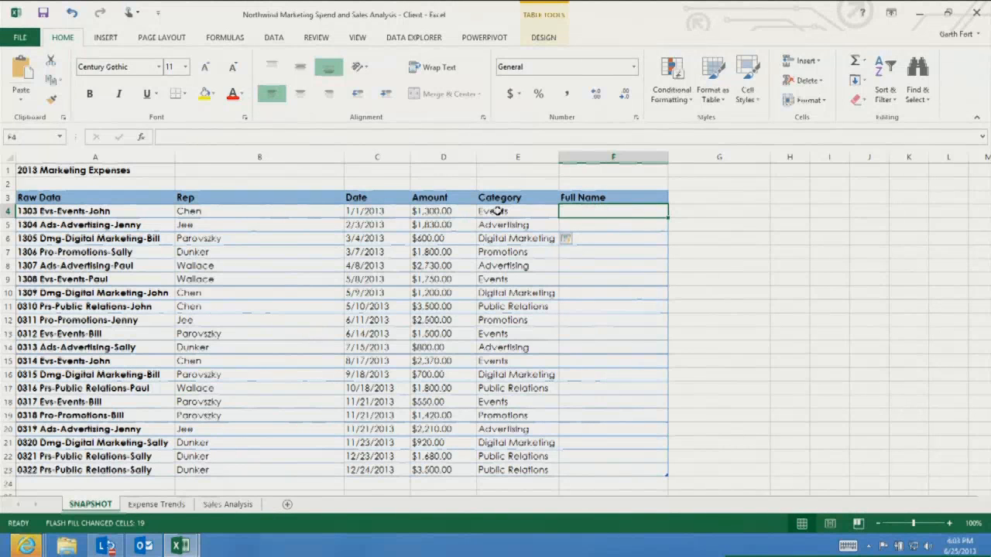
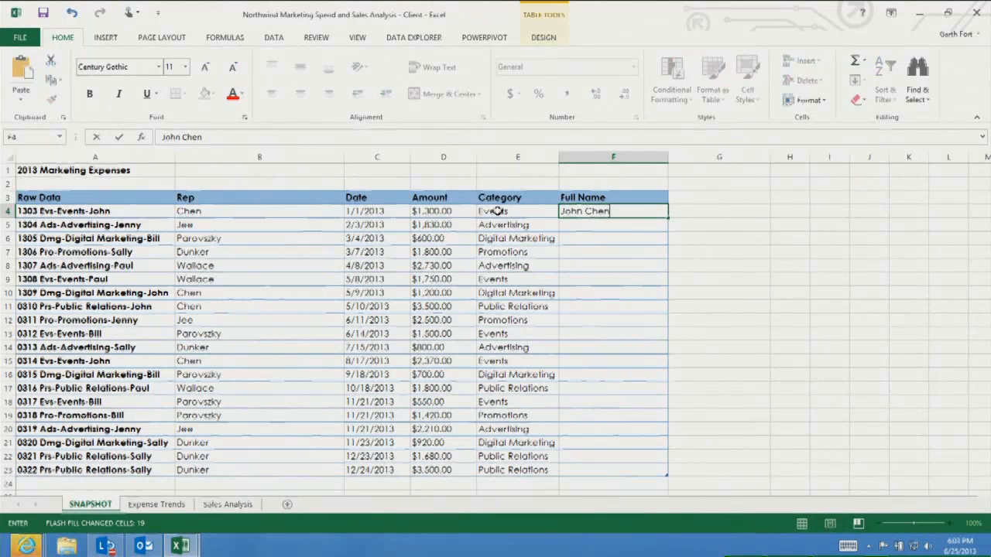
key(Return)
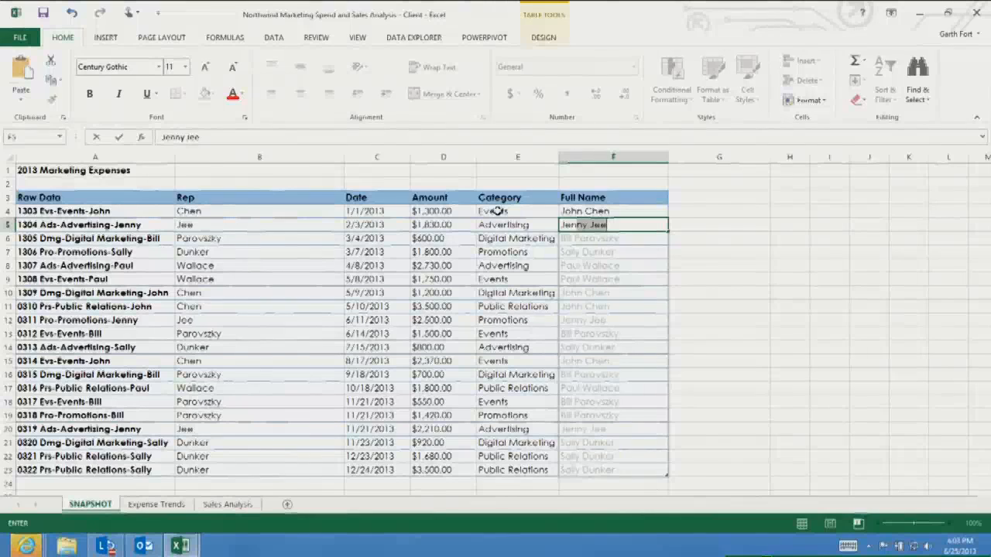
key(Return)
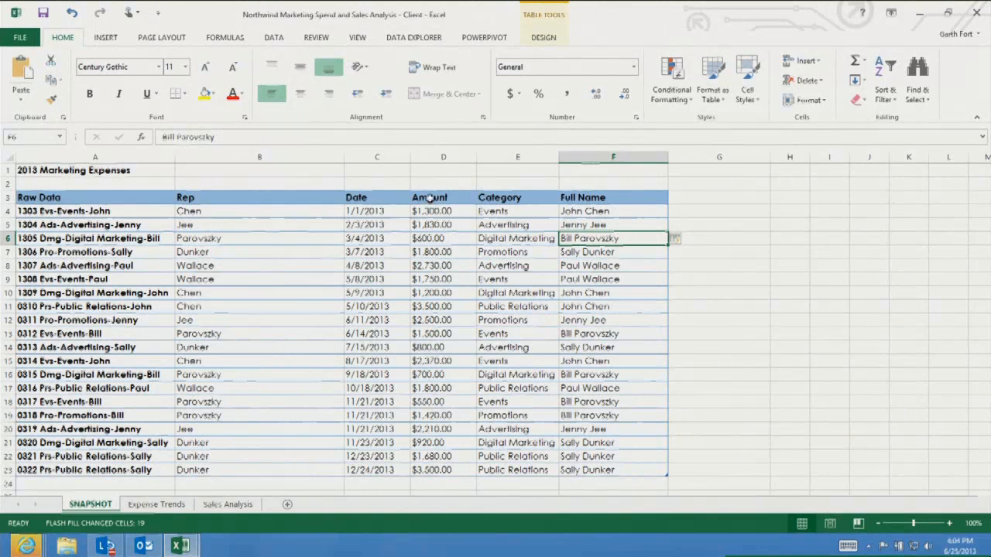
Select the Amount, Category and Full Name data and create a clustered column PivotChart through Quick Analysis
drag(430, 197, 620, 472)
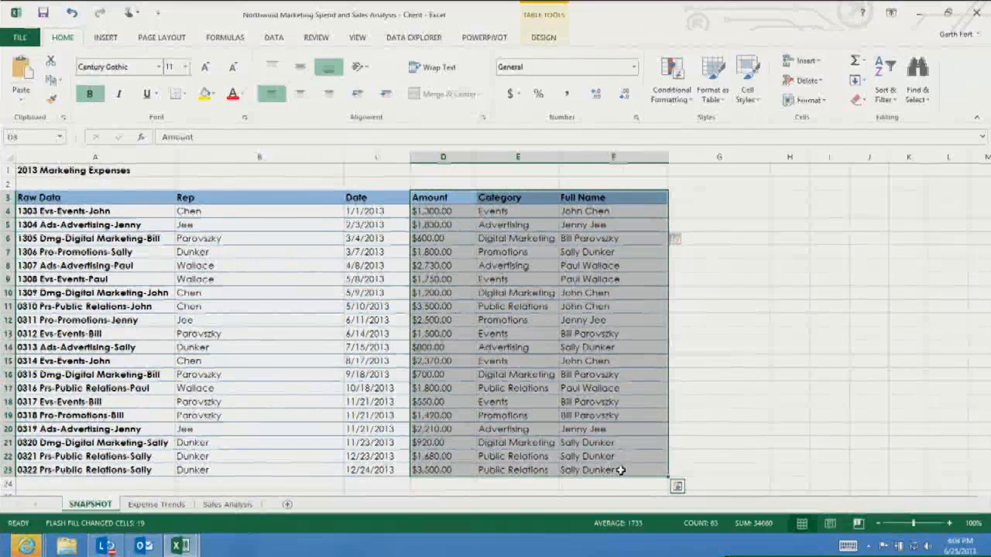
click(677, 488)
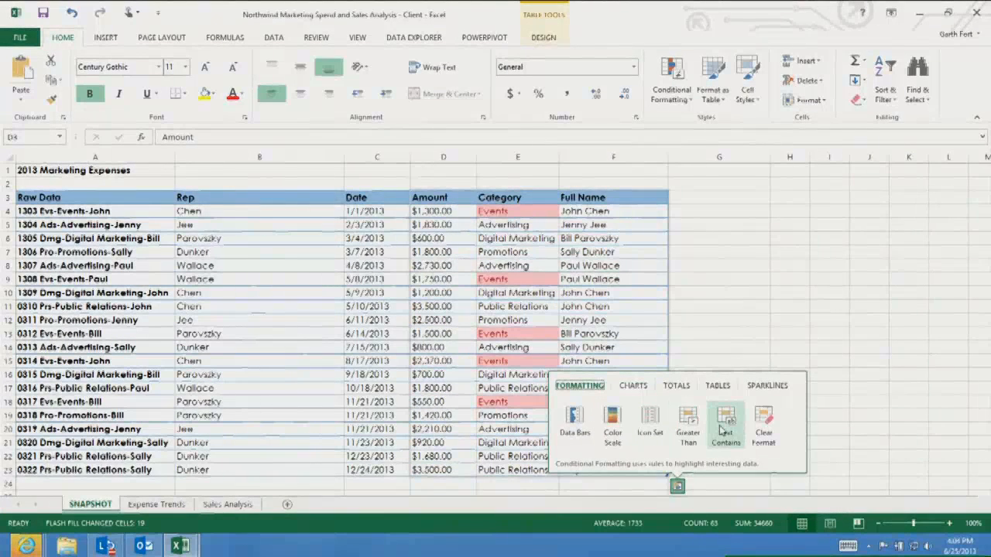
click(636, 389)
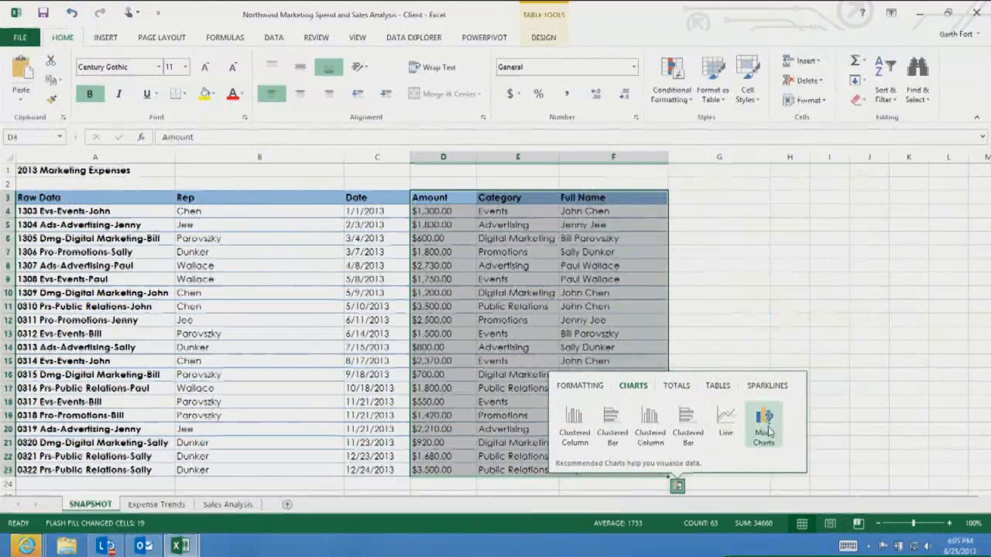
click(676, 385)
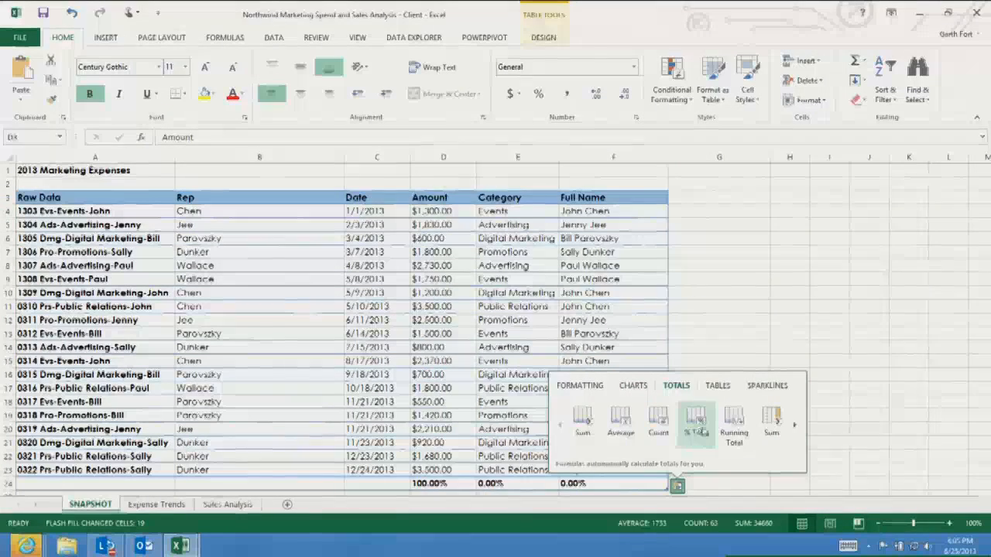
click(722, 391)
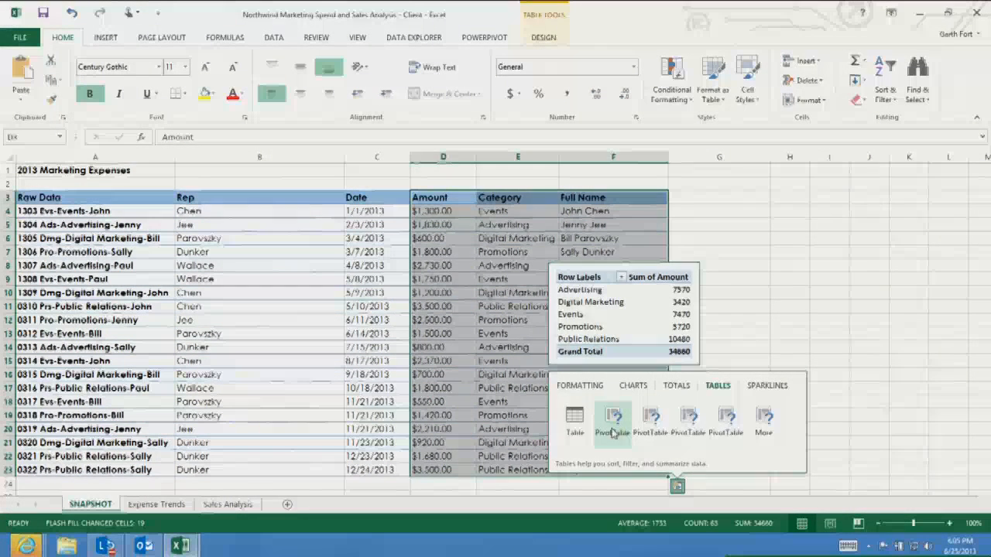
click(619, 433)
click(632, 385)
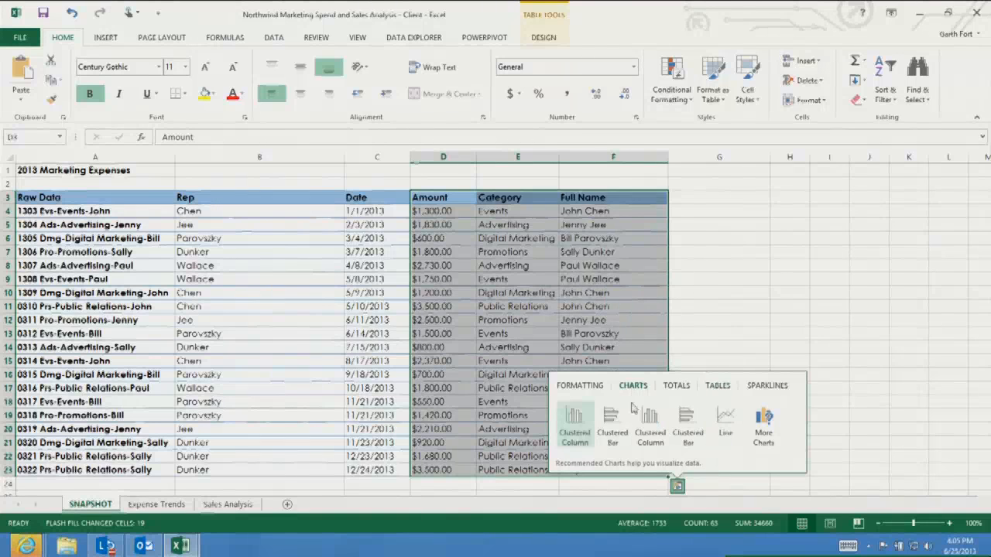
mouse_move(584, 426)
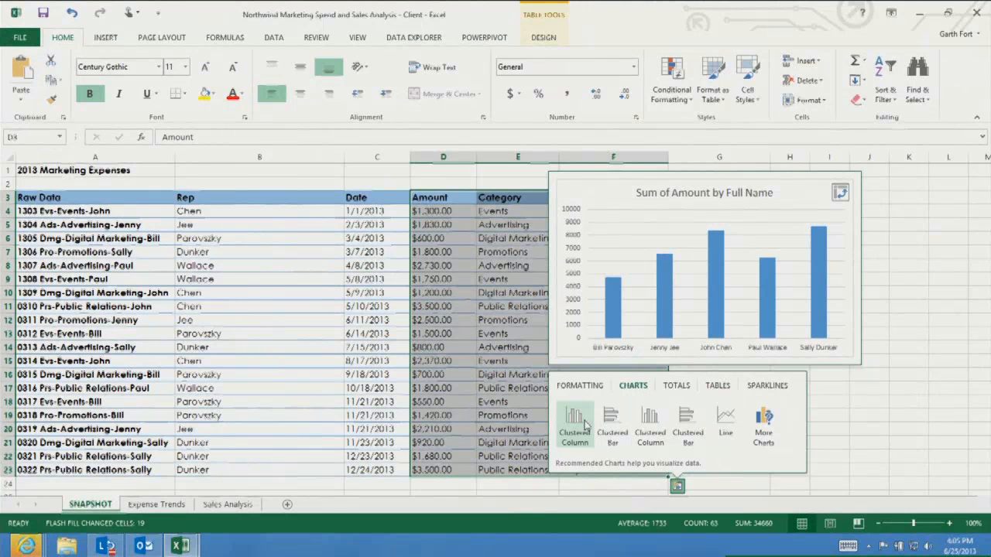
click(584, 427)
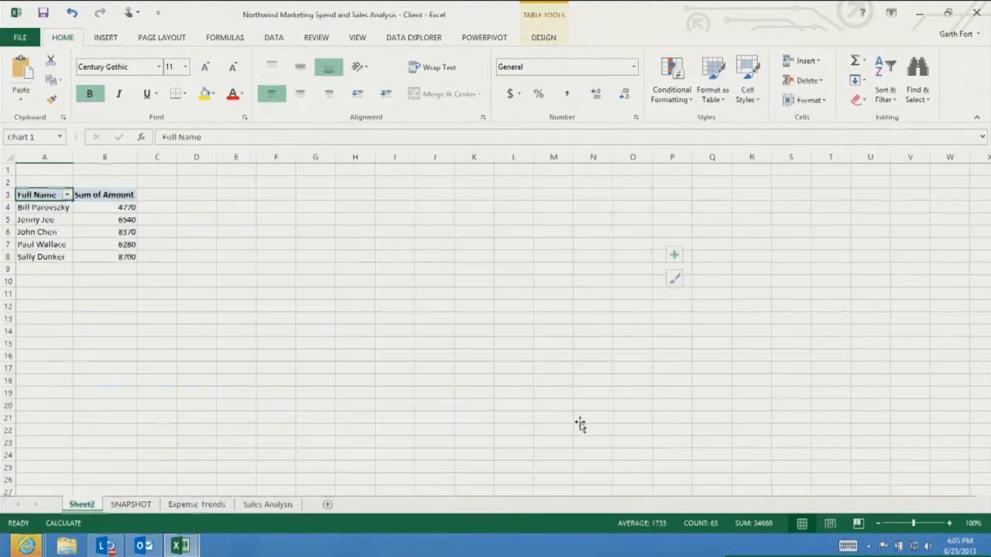
Add the Category field to the PivotChart and reposition and enlarge the chart beside the PivotTable
drag(542, 250, 331, 181)
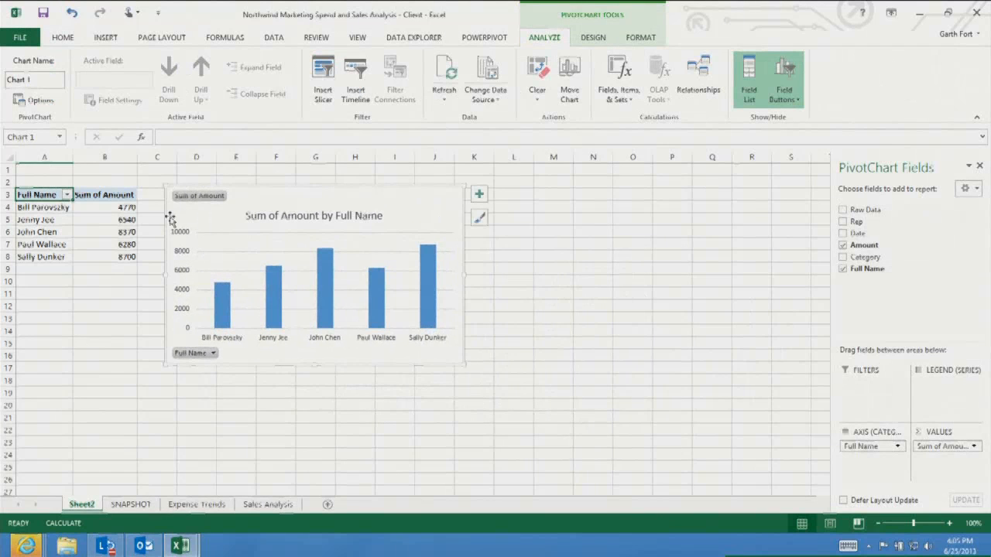
click(842, 257)
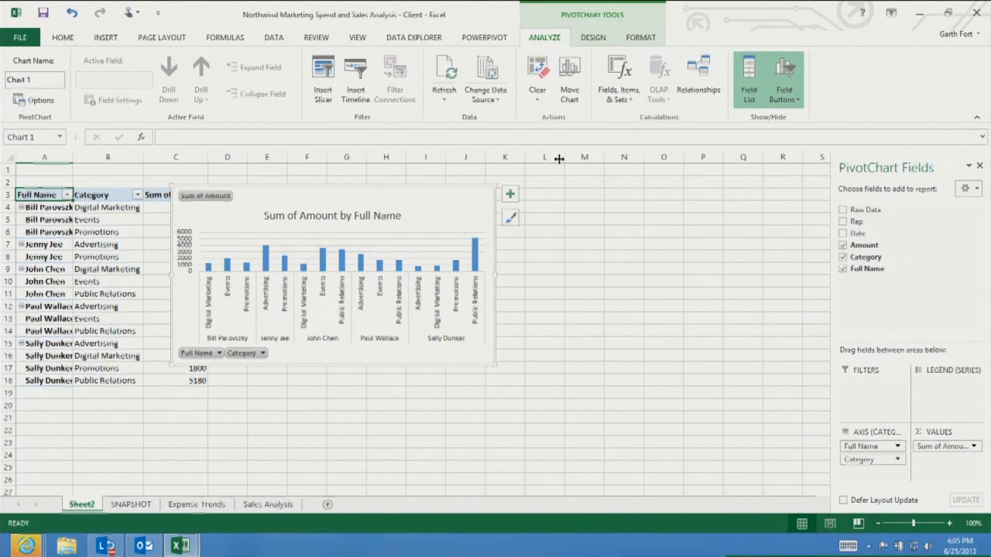
drag(416, 181, 493, 184)
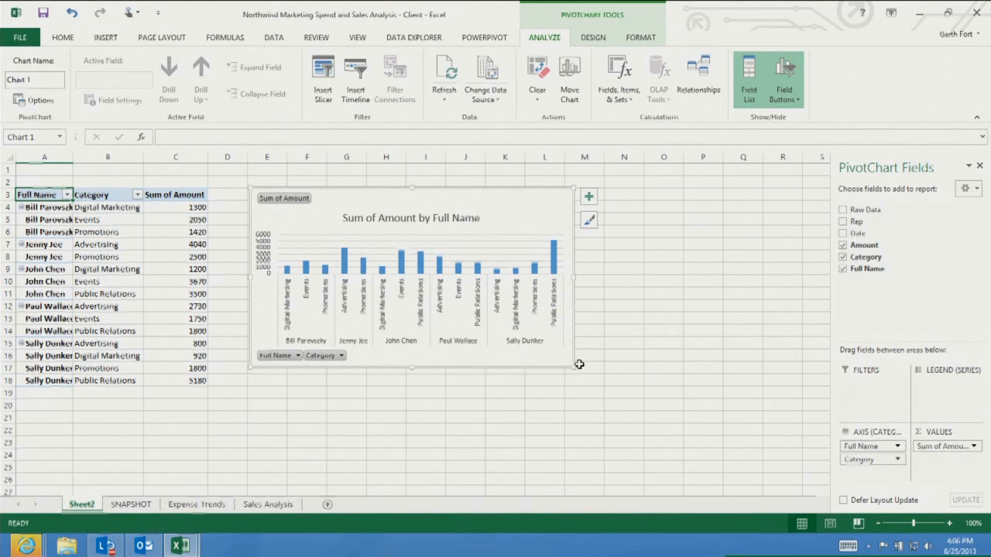
drag(573, 367, 606, 397)
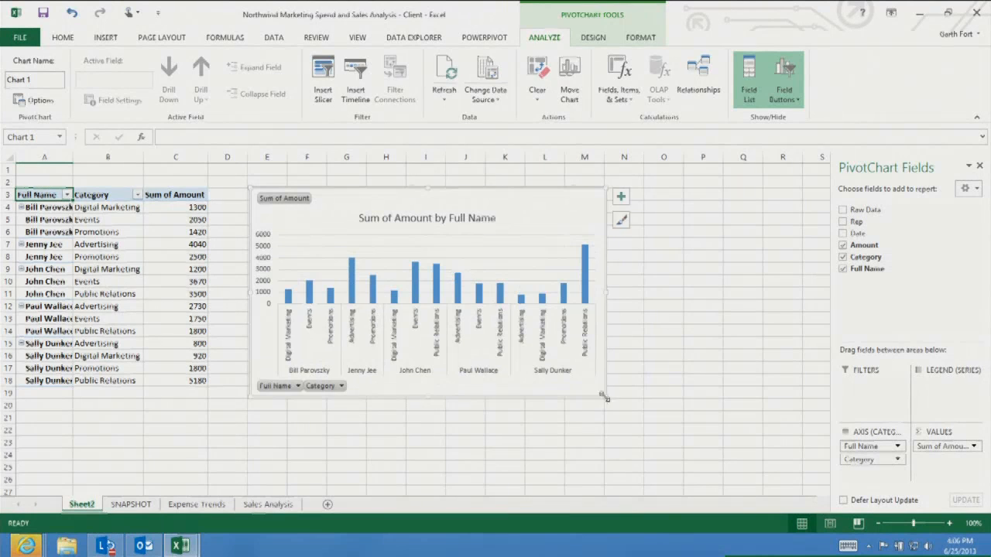
Apply a dark chart style to the PivotChart
click(621, 222)
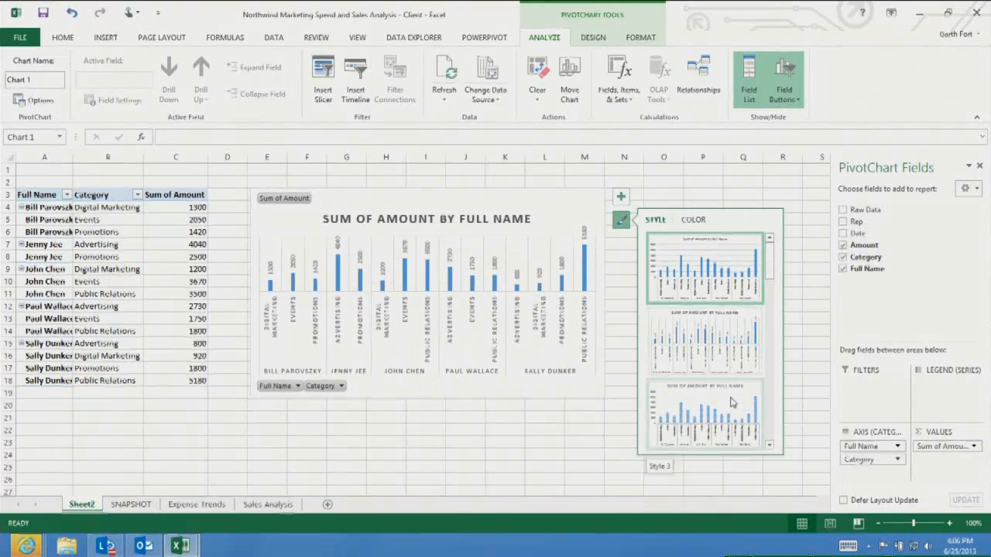
scroll(730, 398, down, 1)
scroll(730, 397, down, 1)
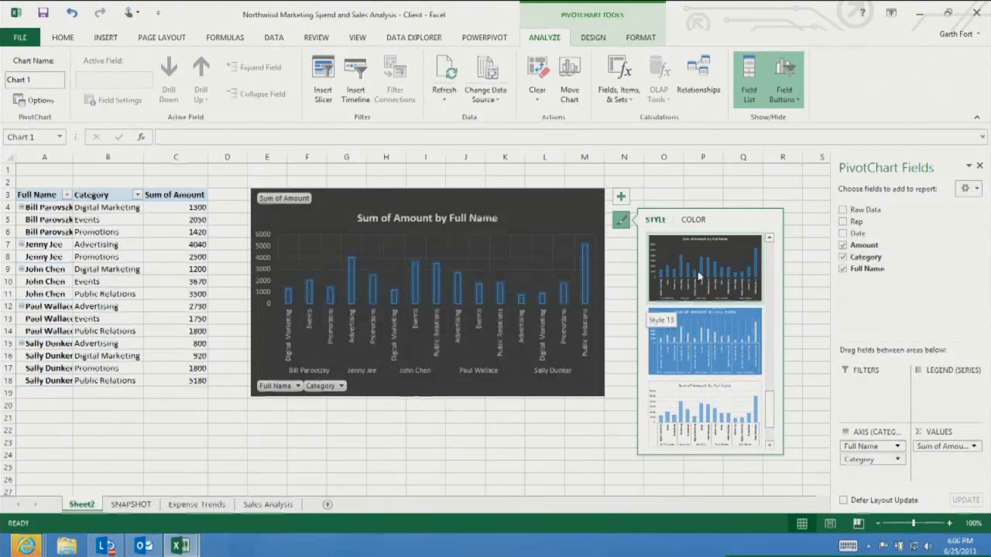
click(698, 276)
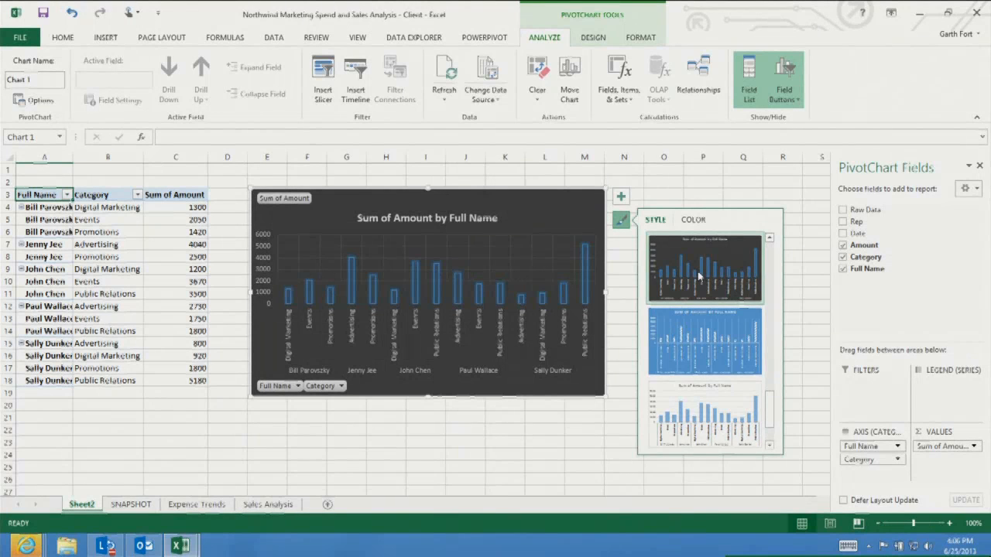
Add data labels to the PivotChart's columns
click(621, 198)
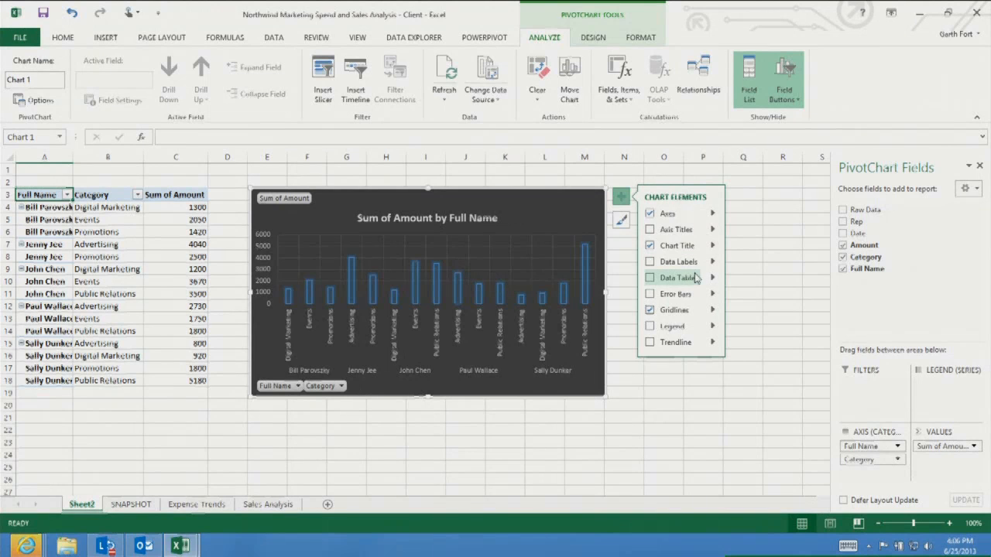
click(650, 263)
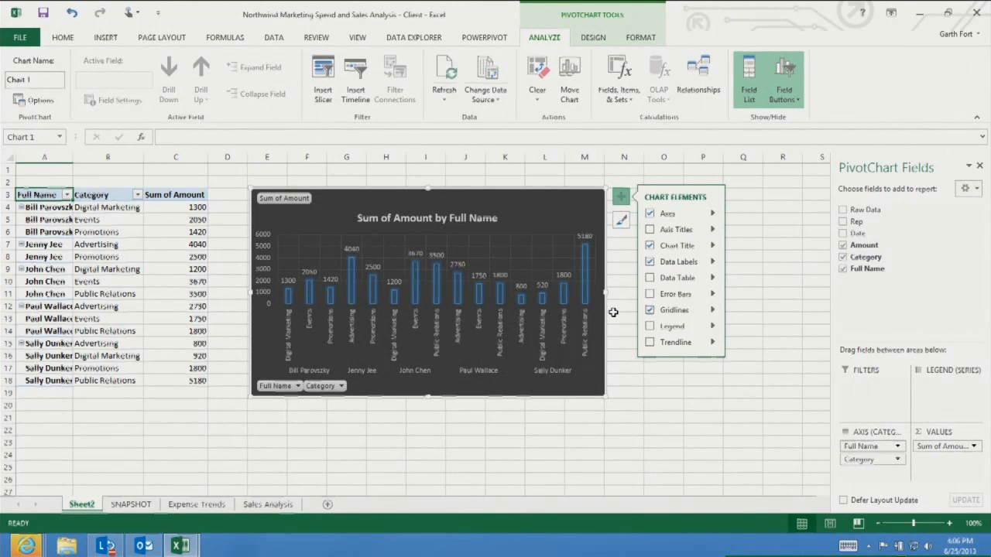
click(422, 433)
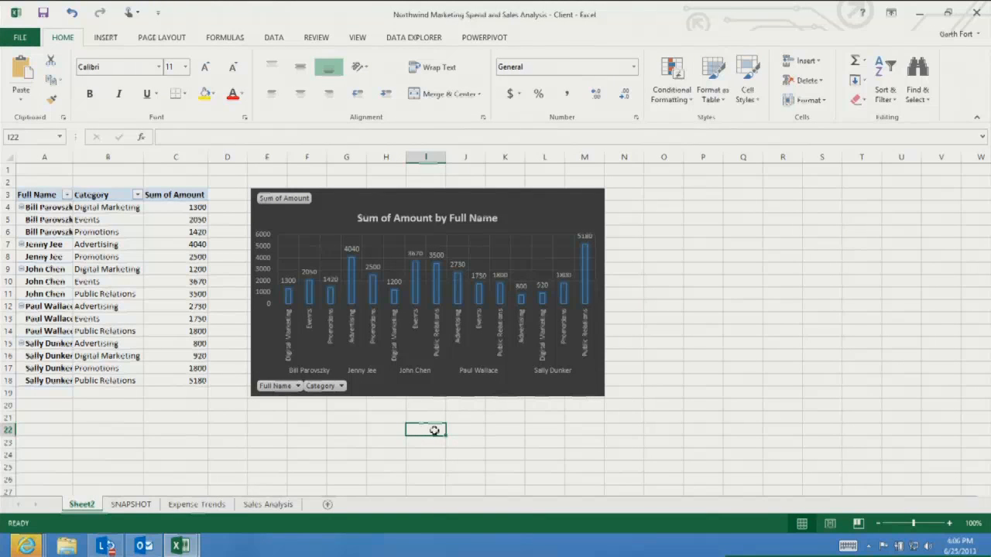
click(109, 40)
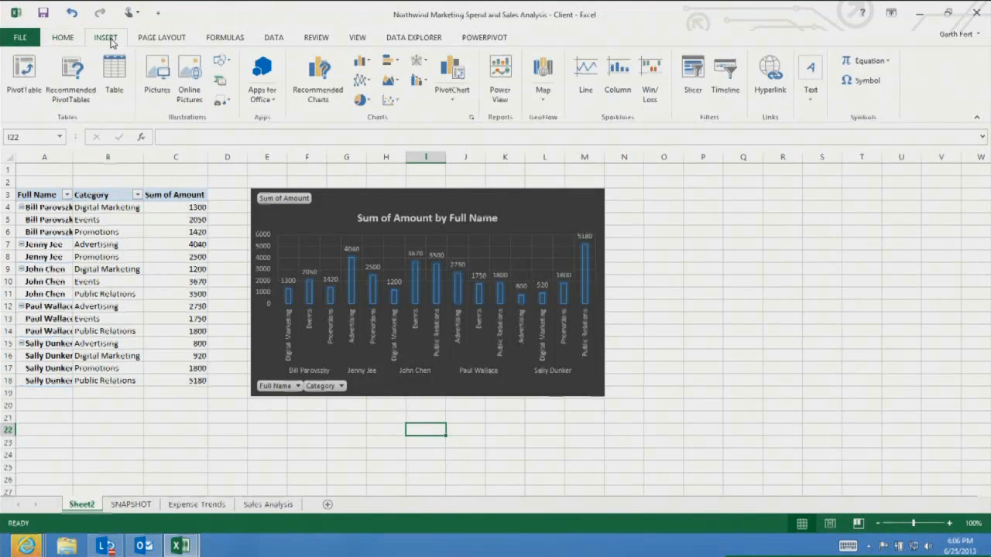
click(721, 75)
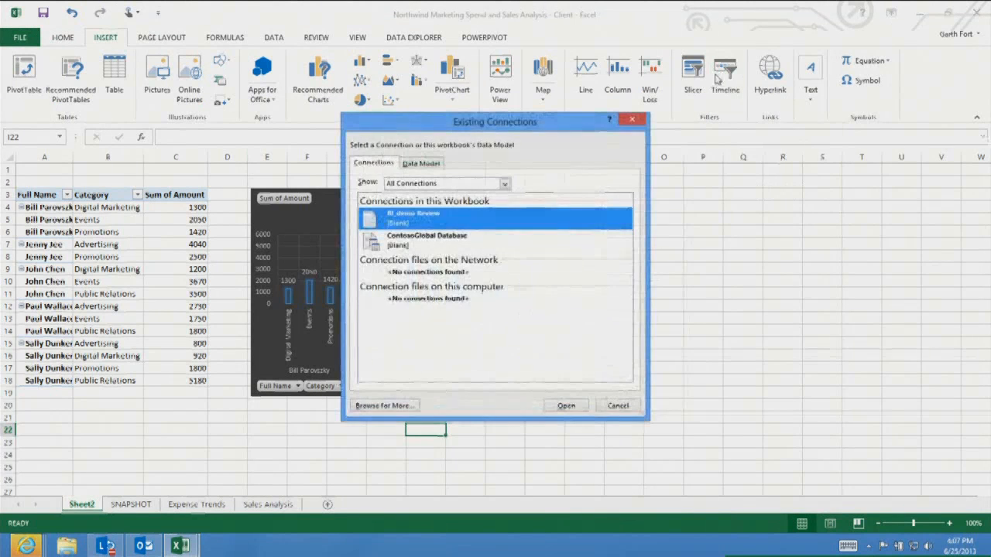
click(633, 120)
Insert a slicer for the Category field of the PivotTable
click(119, 252)
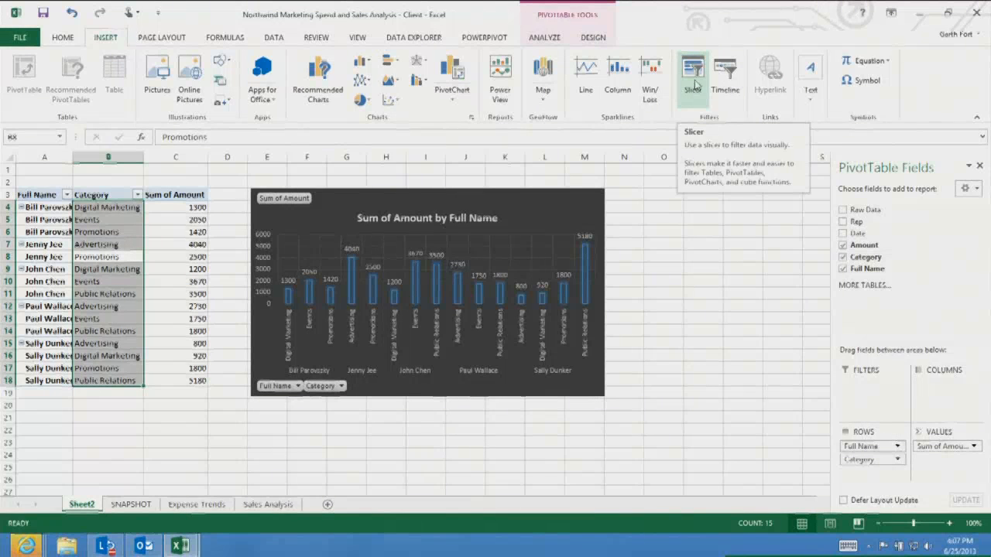
click(695, 87)
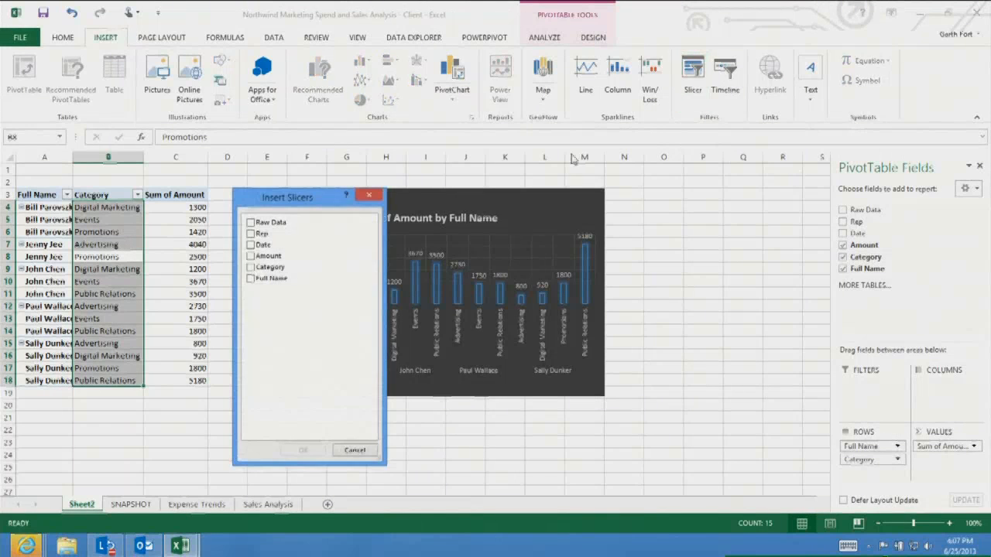
click(252, 268)
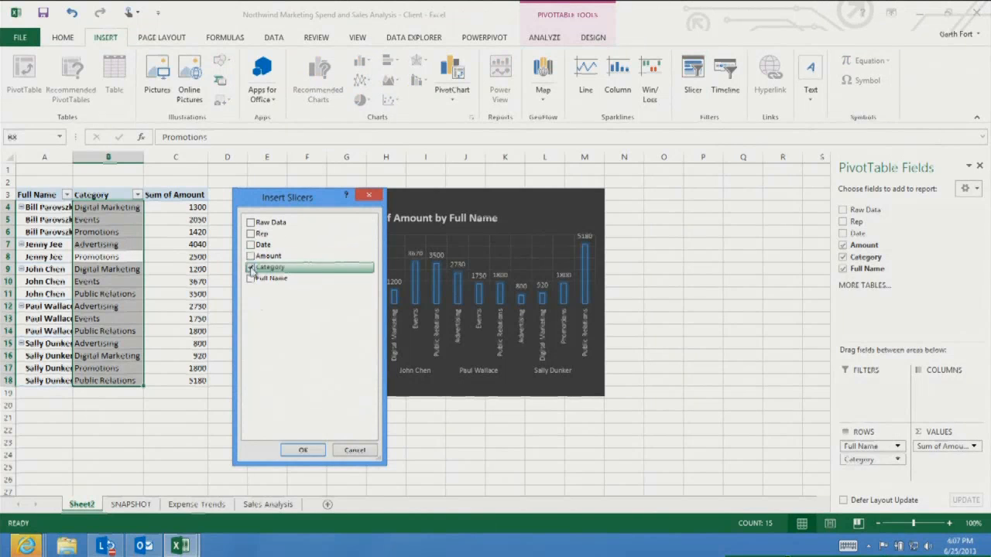
click(291, 447)
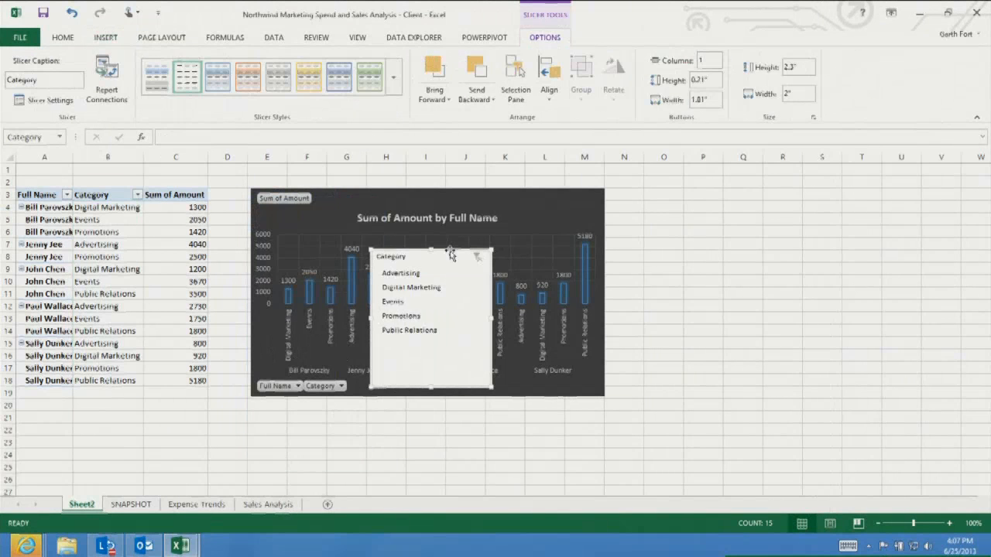
Move the Category slicer beside the chart and filter it to Advertising
drag(474, 254, 697, 188)
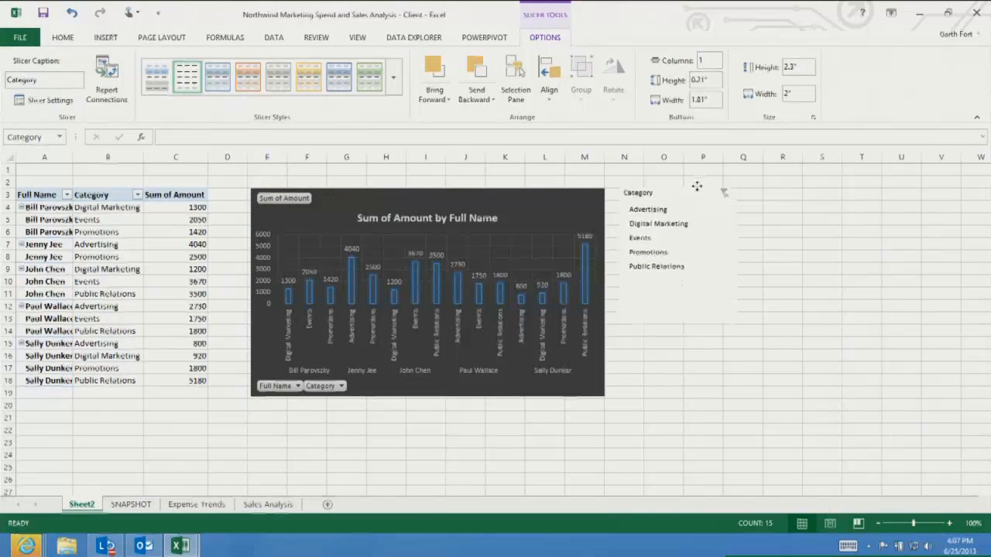
click(647, 208)
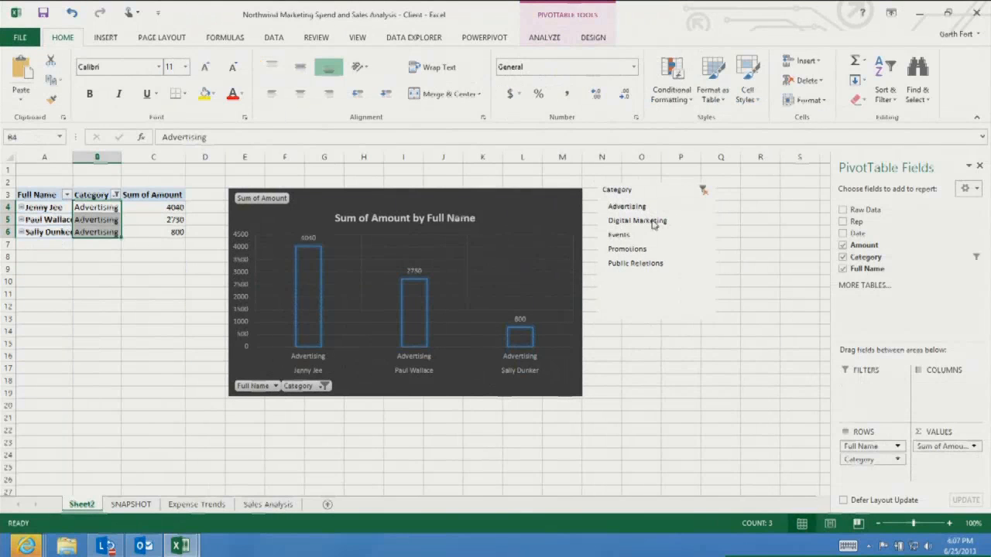
Clear the filter on the Category slicer so all categories show again
click(700, 191)
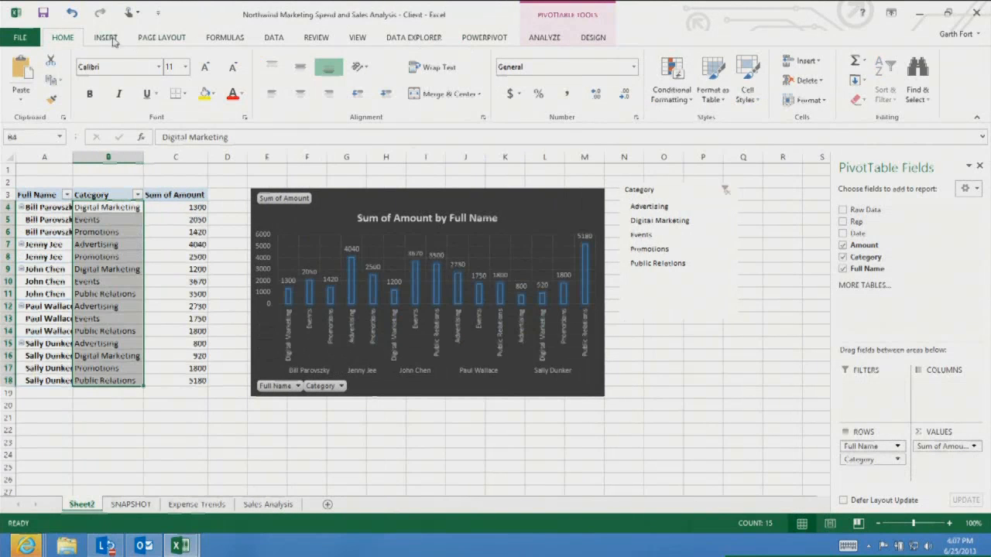
Insert a timeline for the PivotTable's Date field
click(106, 37)
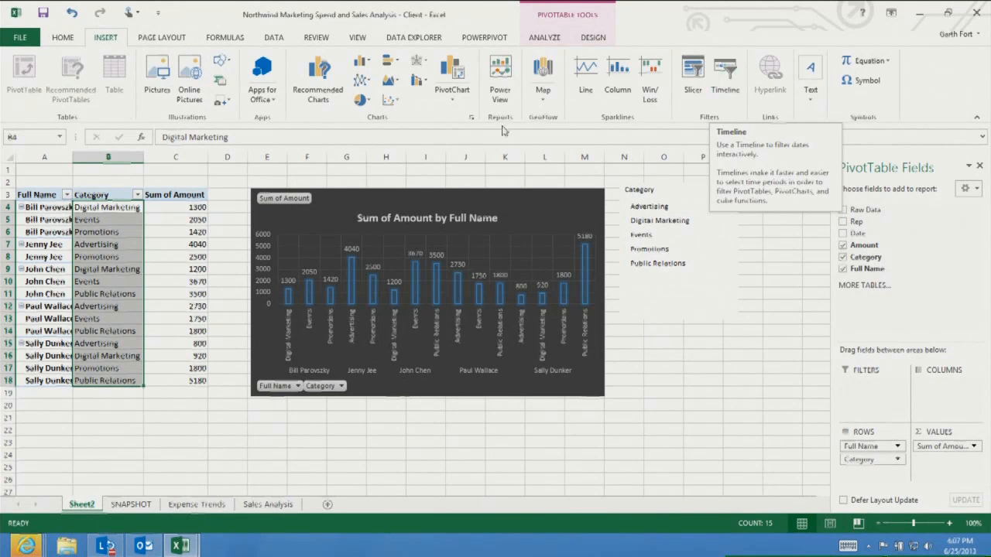
click(114, 265)
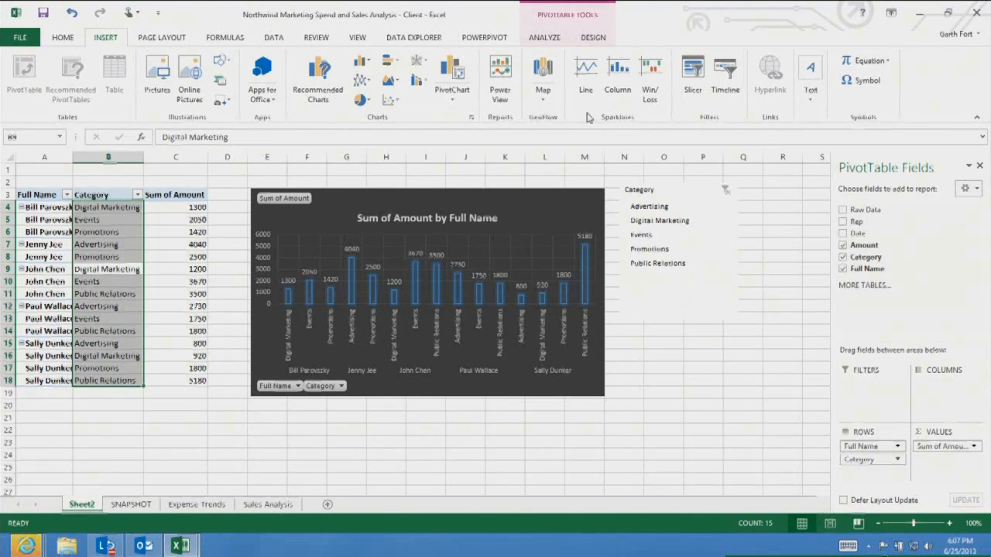
click(194, 244)
click(726, 77)
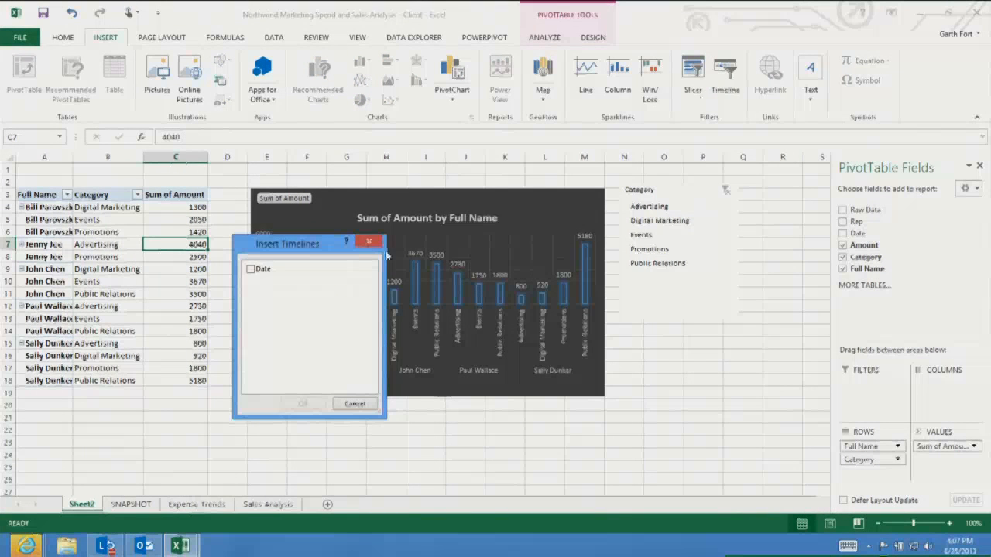
click(255, 271)
click(302, 403)
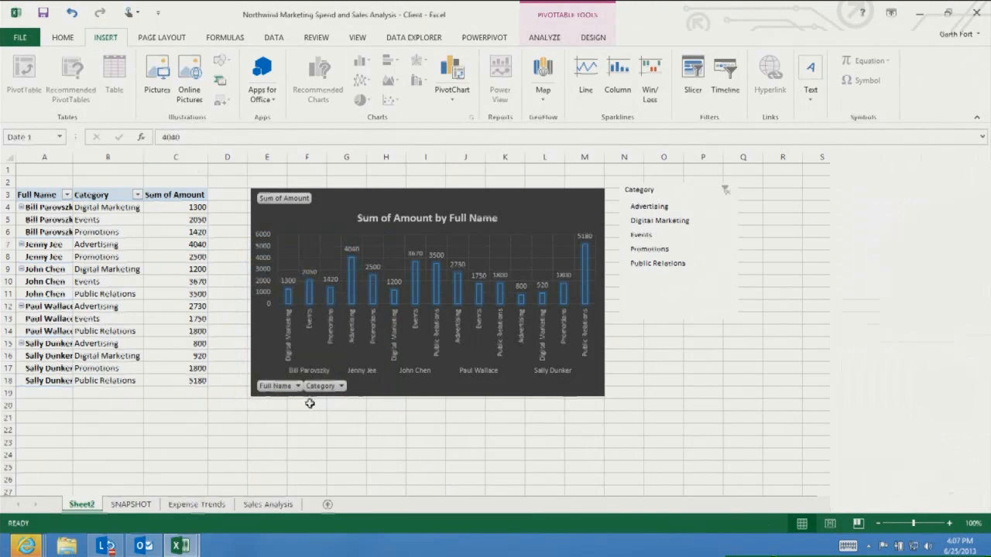
Move the Date timeline below the PivotChart and widen it to the chart's width
drag(420, 297, 344, 409)
drag(470, 445, 500, 442)
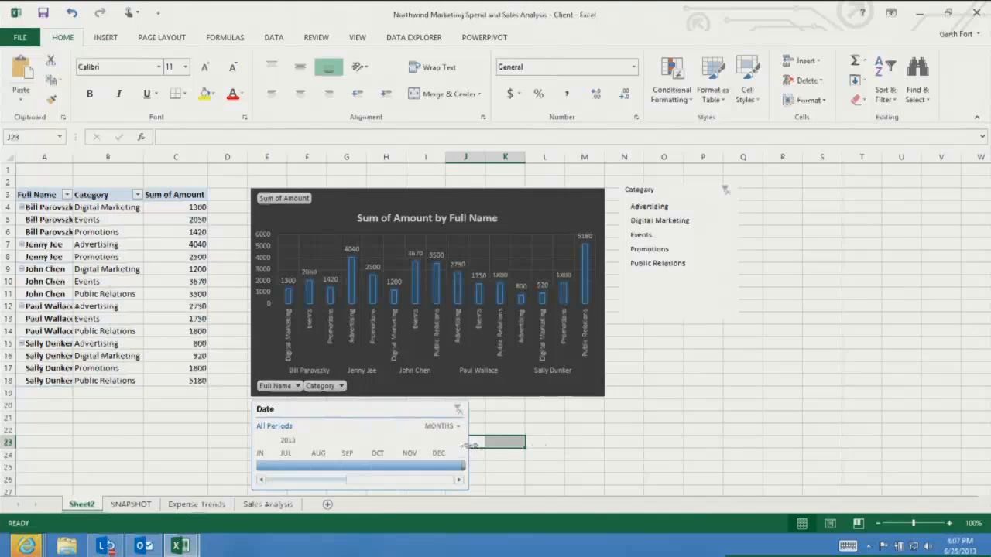
click(469, 446)
drag(469, 447, 524, 452)
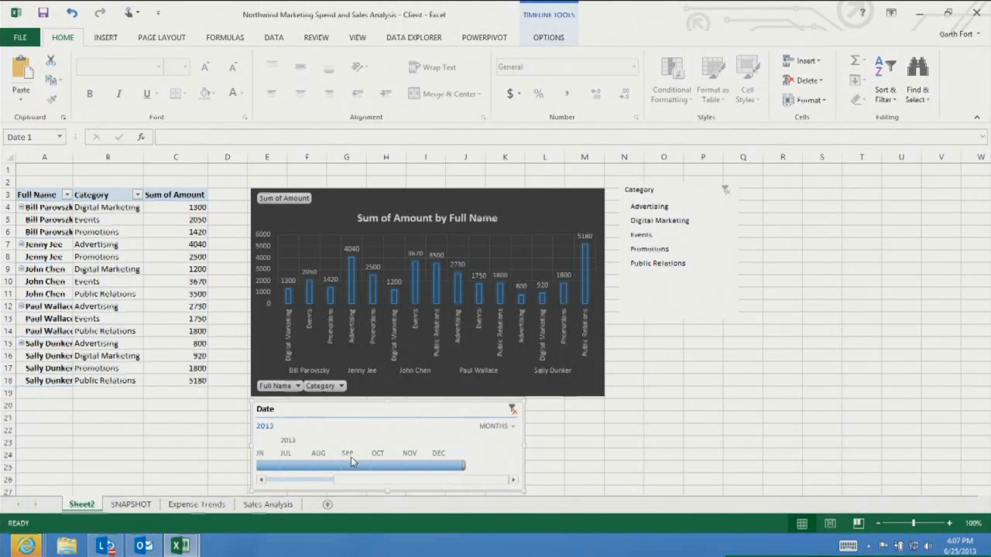
Switch the timeline to quarters and filter it to Q3 2013
click(511, 426)
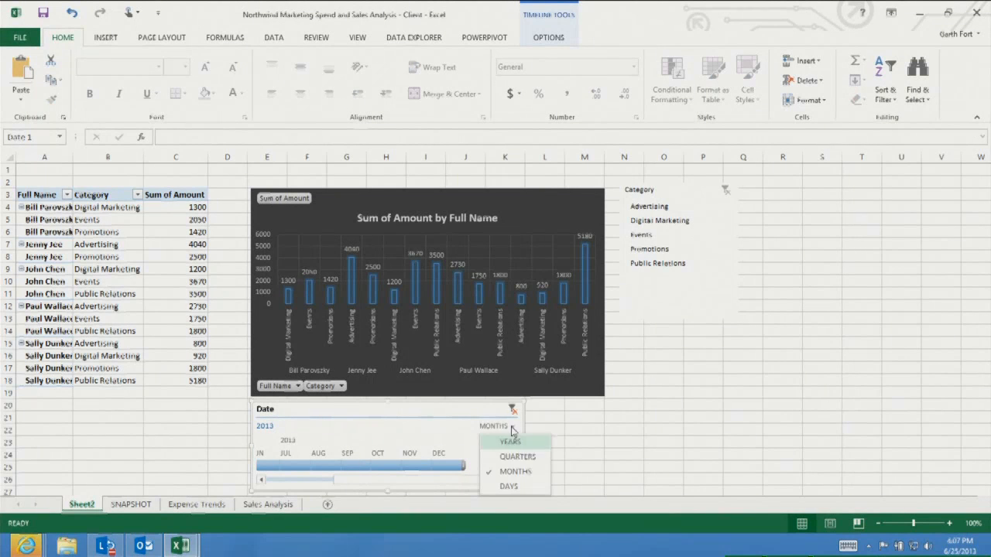
click(515, 456)
click(308, 466)
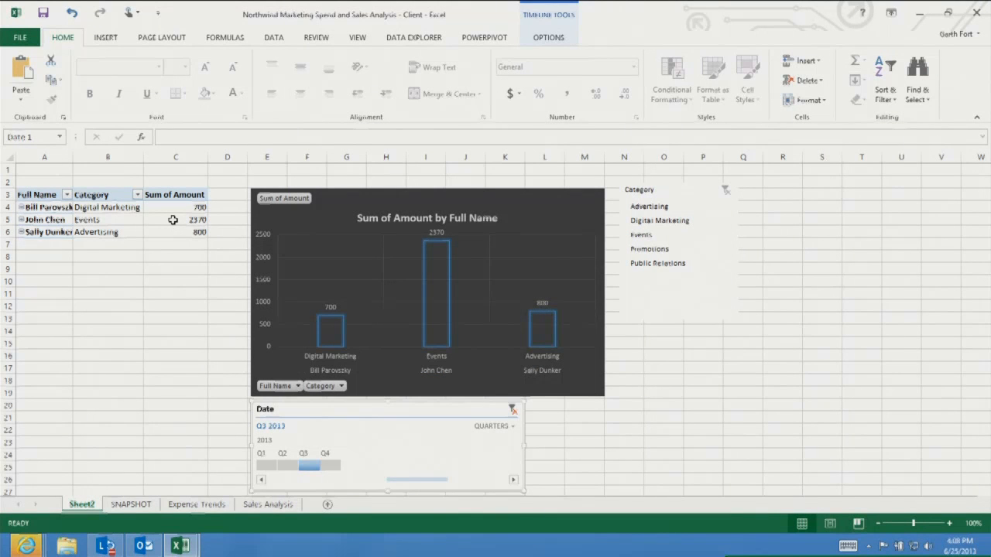
Add the Rep field to the PivotTable and remove it again
mouse_move(172, 220)
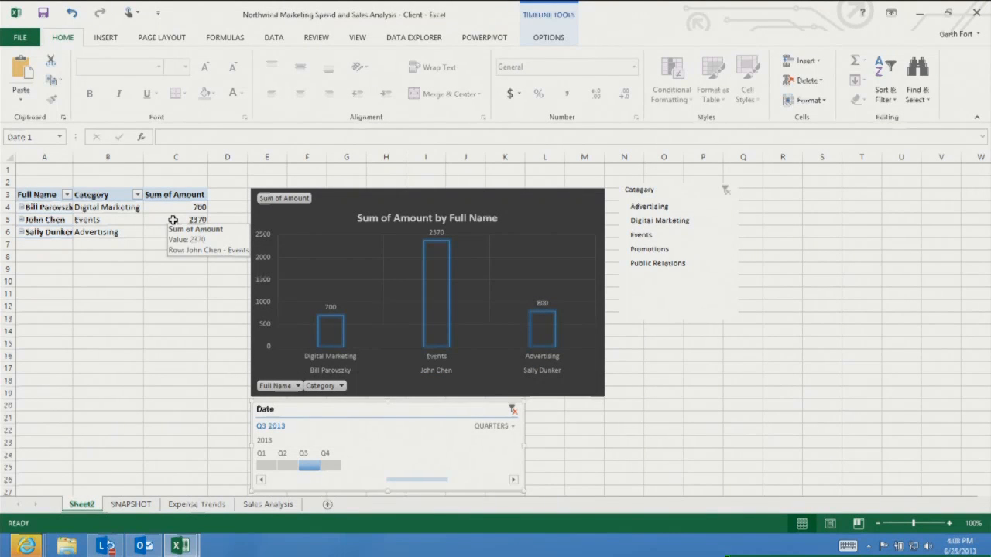
click(172, 220)
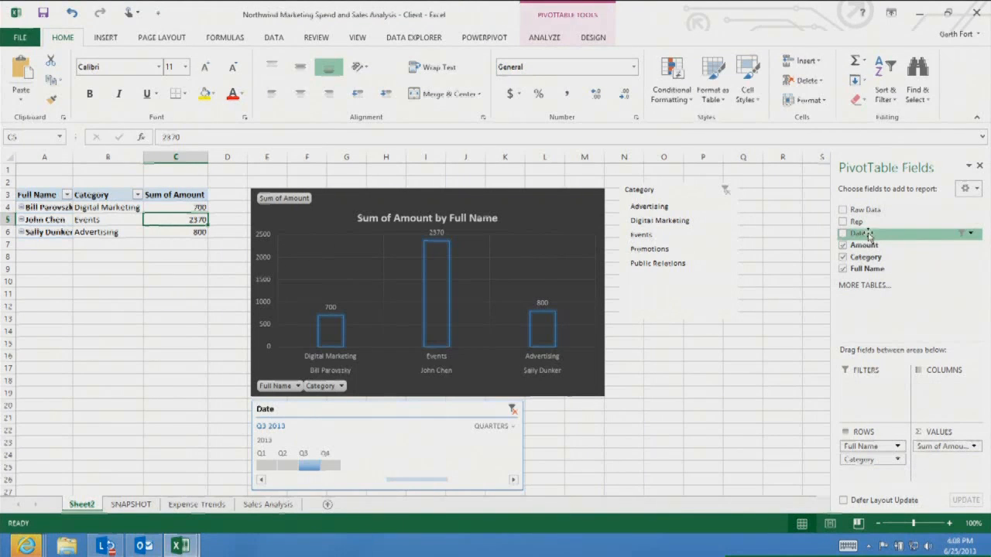
click(842, 221)
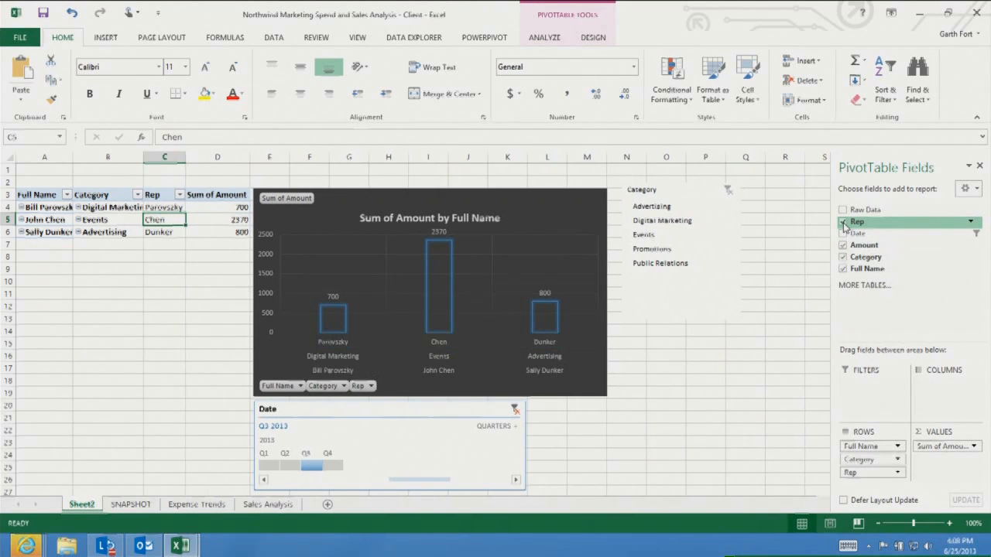
click(843, 222)
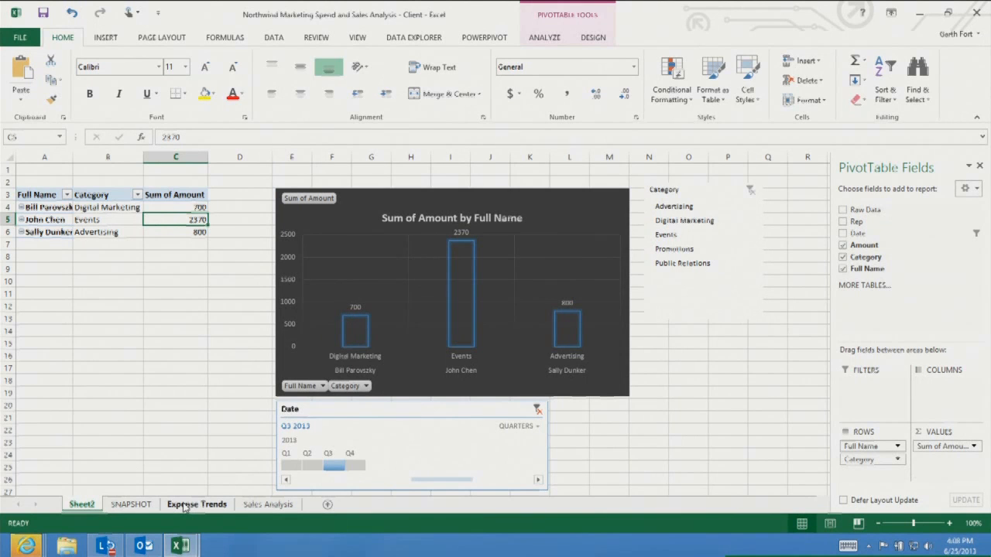
On the Expense Trends sheet, insert the Bubbles app for Office and place it beside the chart
click(146, 506)
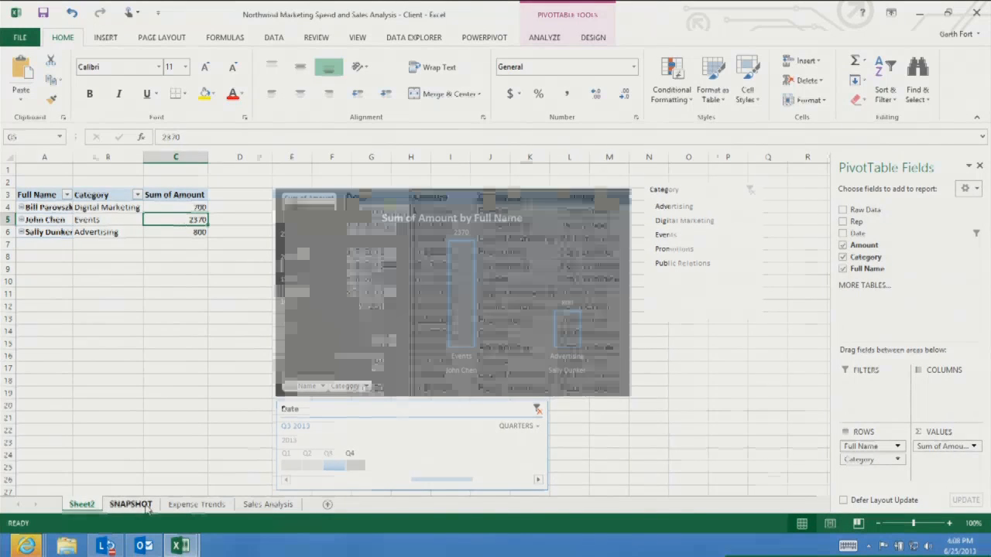
click(226, 507)
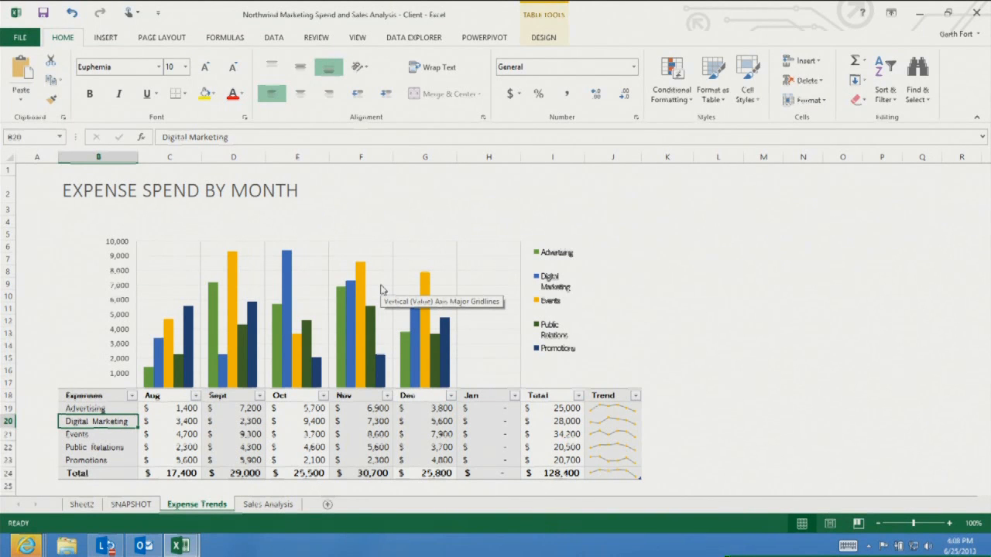
click(106, 38)
click(264, 94)
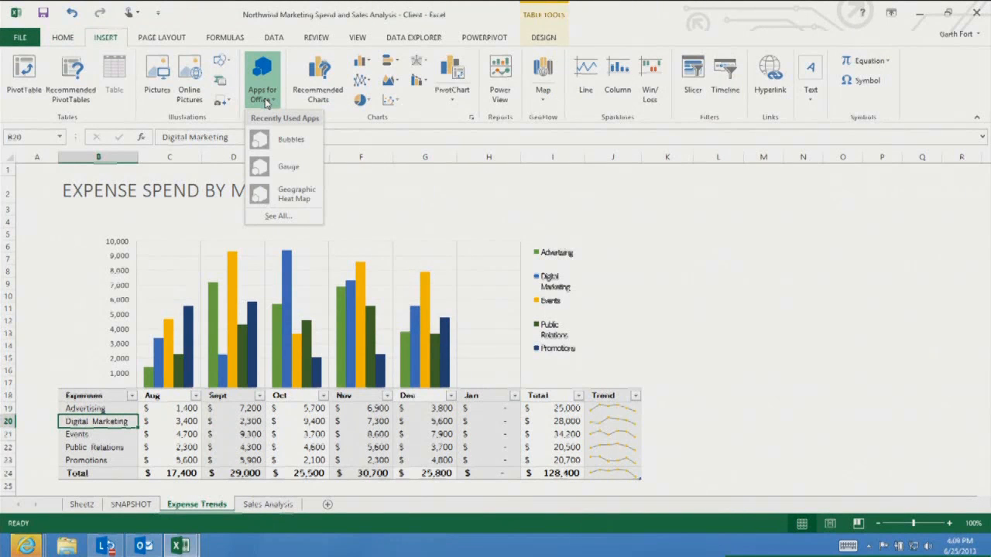
click(293, 141)
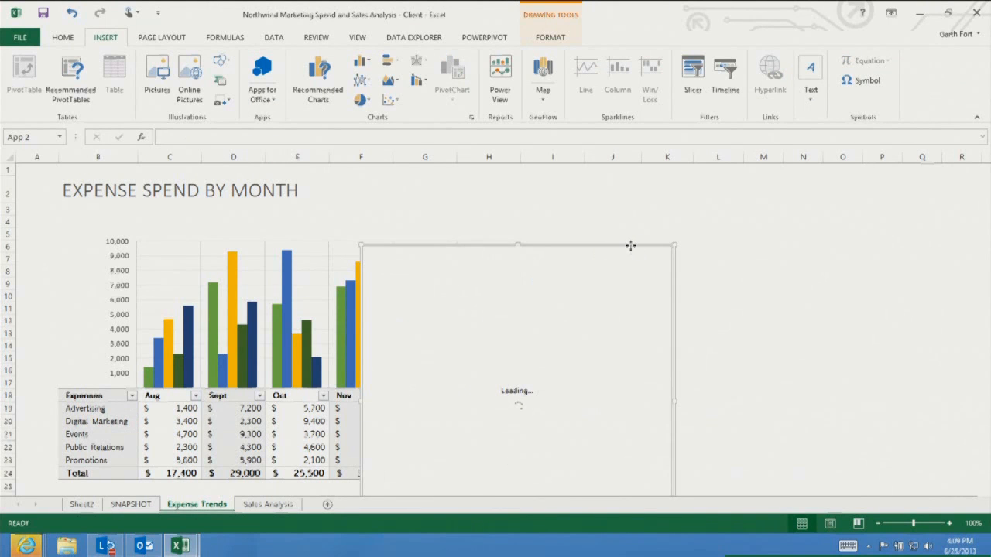
drag(770, 222, 937, 166)
drag(568, 245, 873, 159)
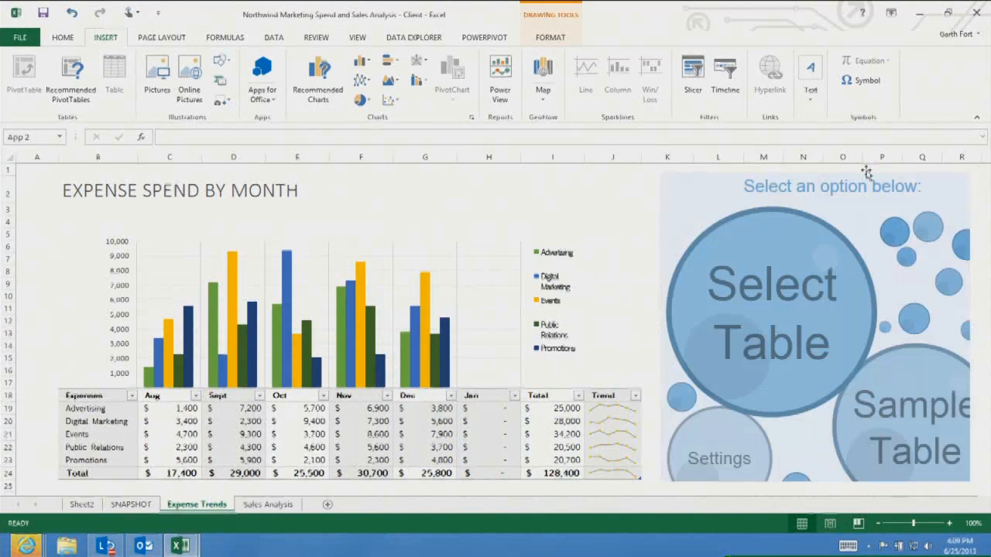
Bind the Bubbles app to the expense table's Expenses through Sept columns and select the Advertising row
click(779, 340)
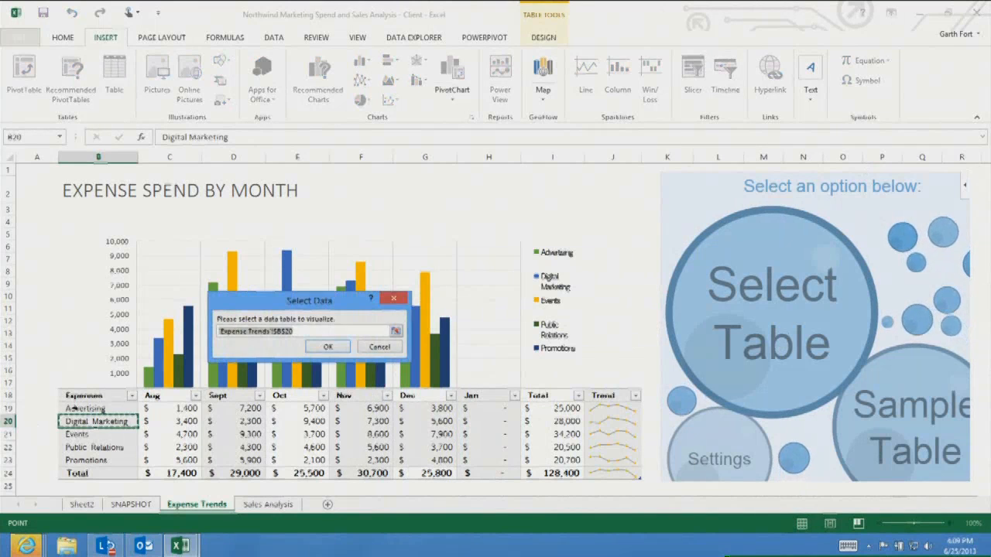
drag(80, 408, 236, 459)
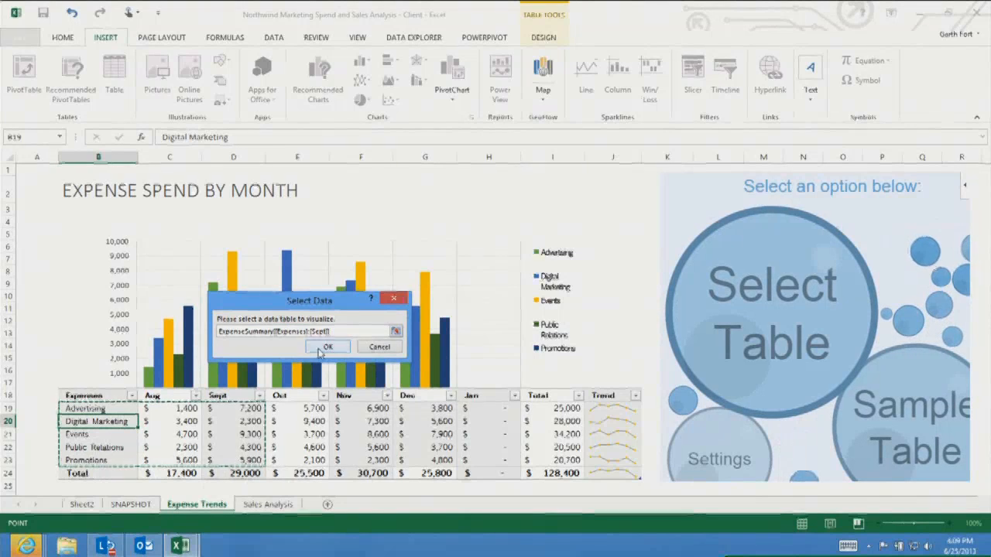
click(317, 349)
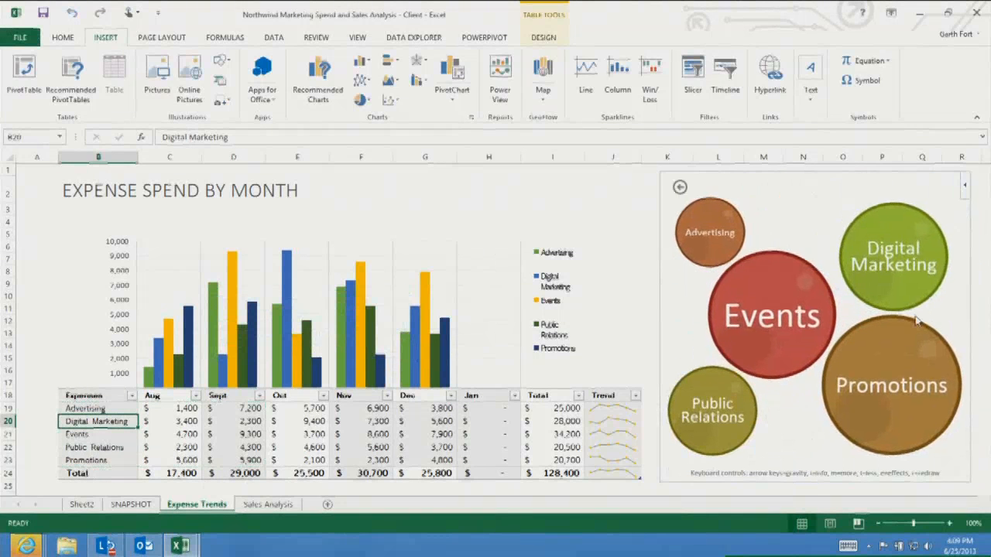
key(Up)
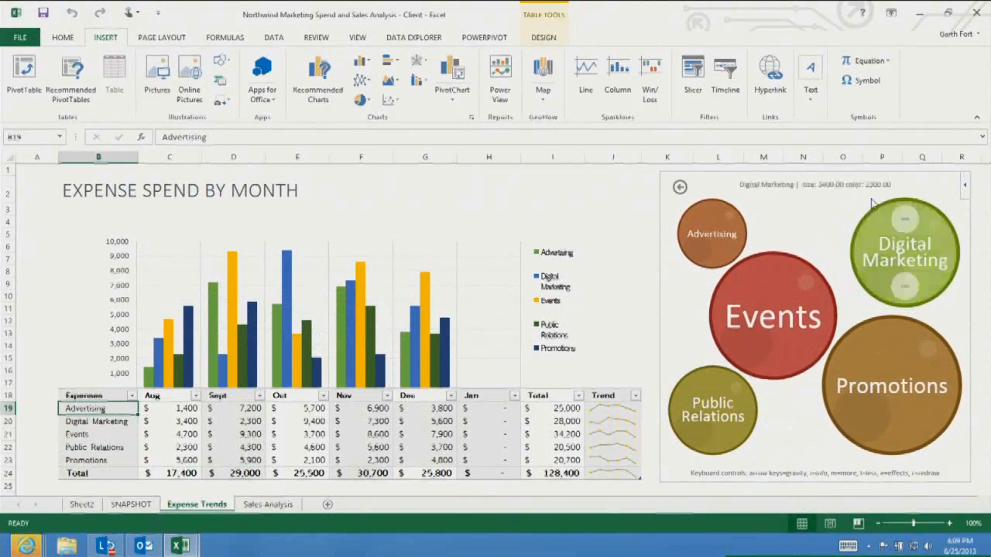
mouse_move(755, 302)
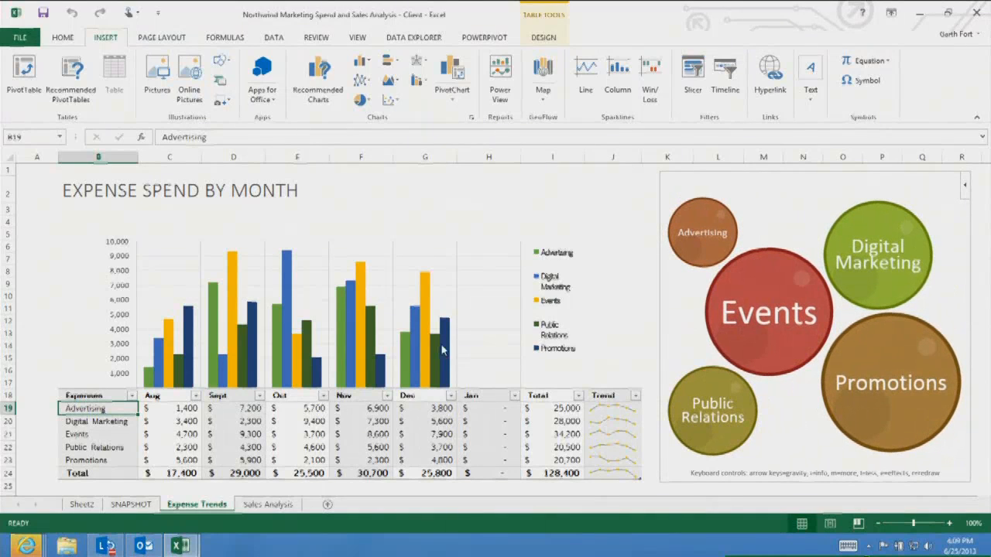
On the Sales Analysis Power View sheet, add a table of the Products Category field
click(268, 508)
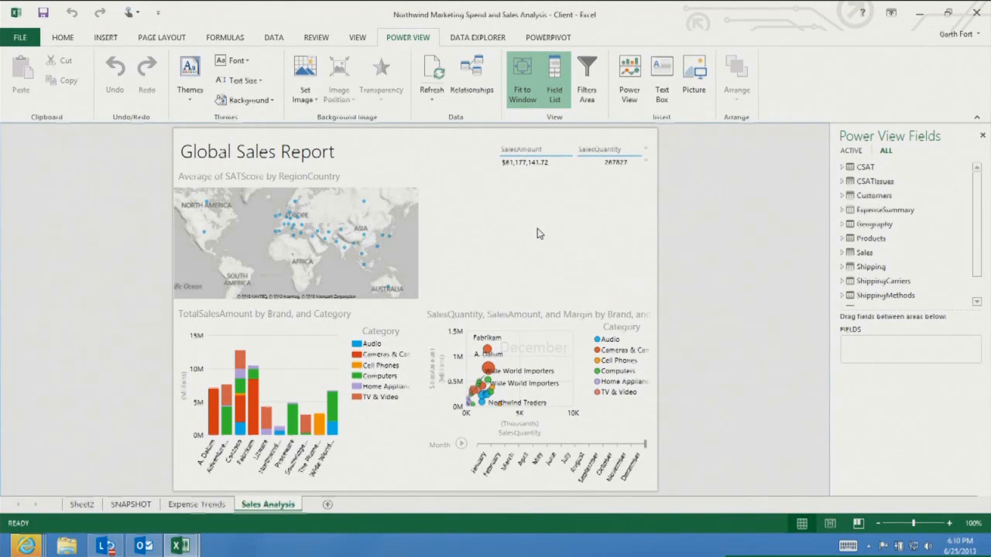
drag(978, 259, 978, 287)
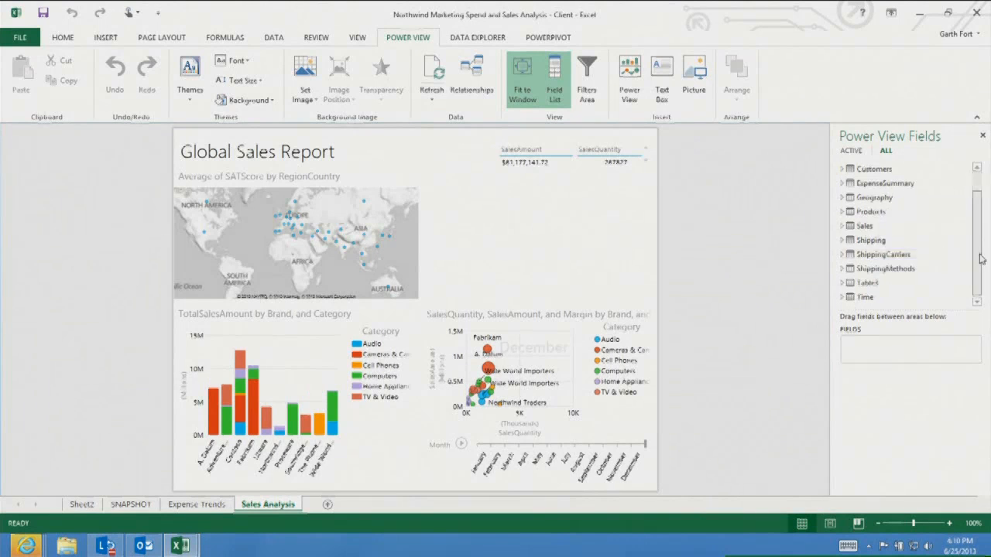
click(842, 213)
click(843, 212)
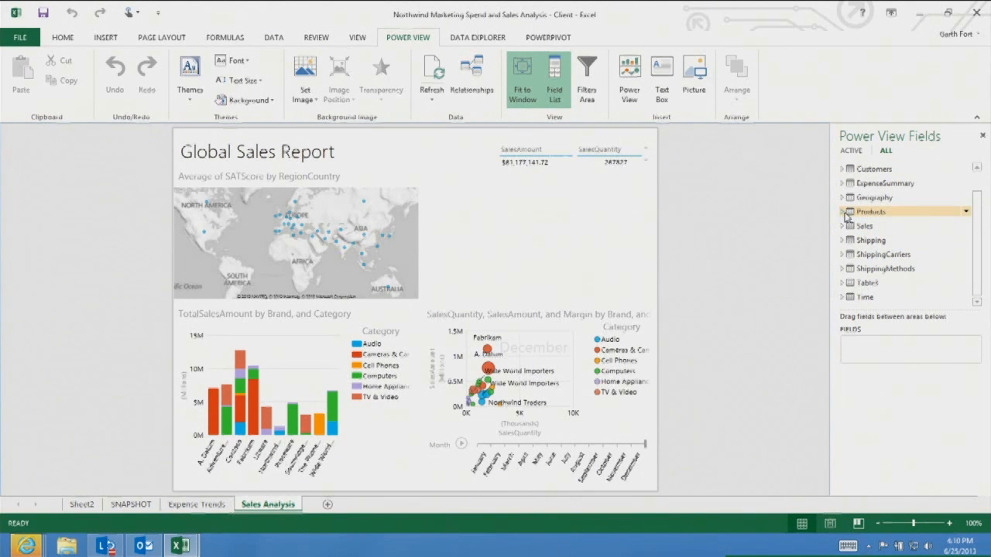
click(843, 213)
click(856, 192)
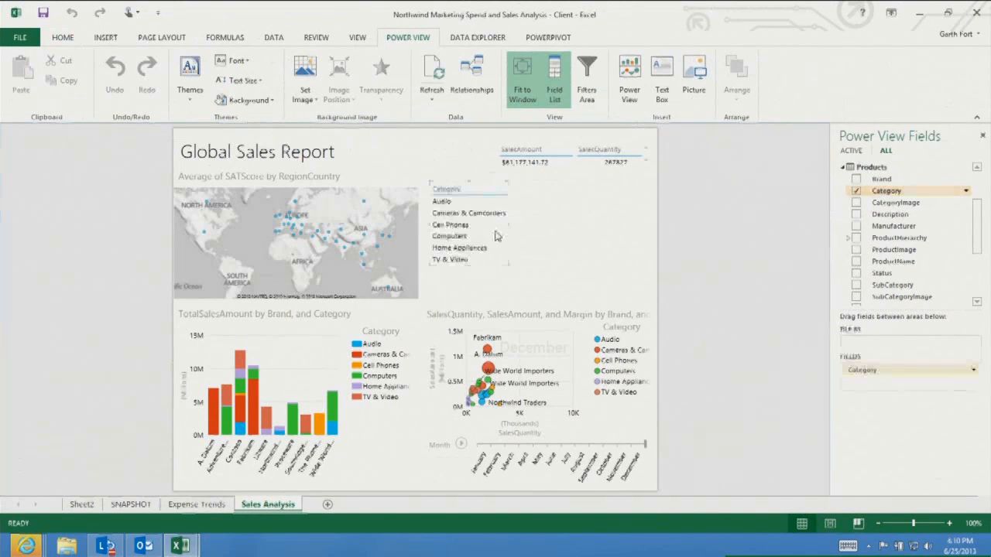
Add the Sales GrossMargin field to the Category table
drag(978, 228, 986, 282)
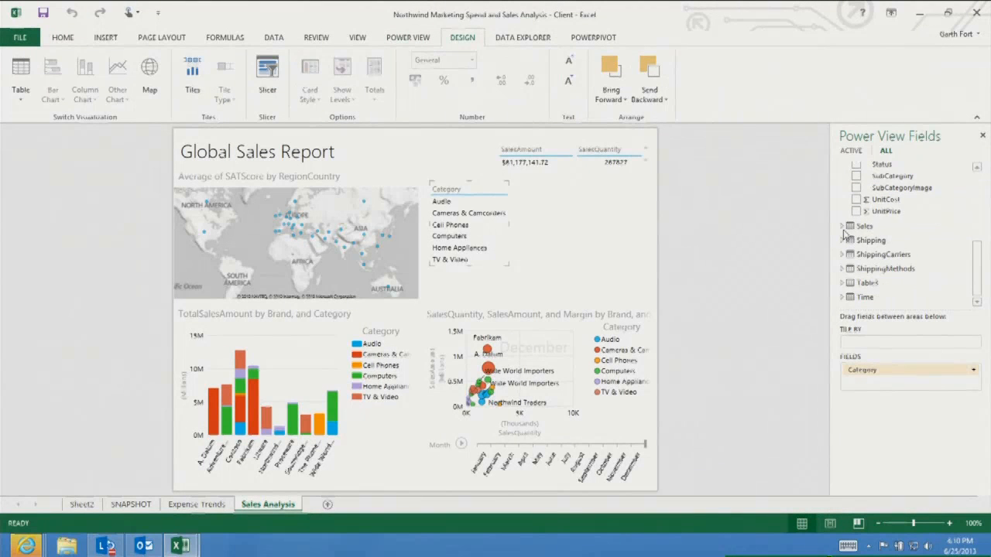
click(844, 227)
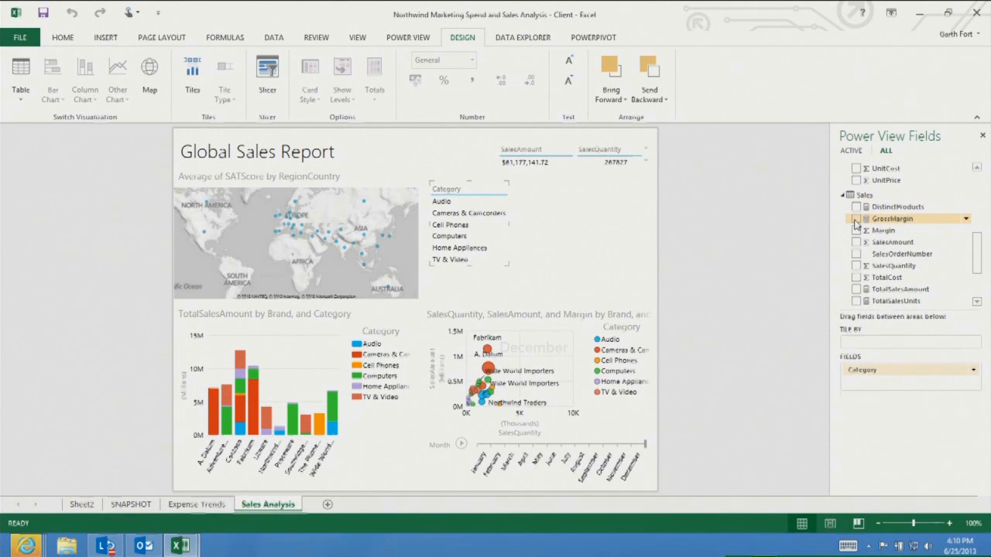
click(855, 220)
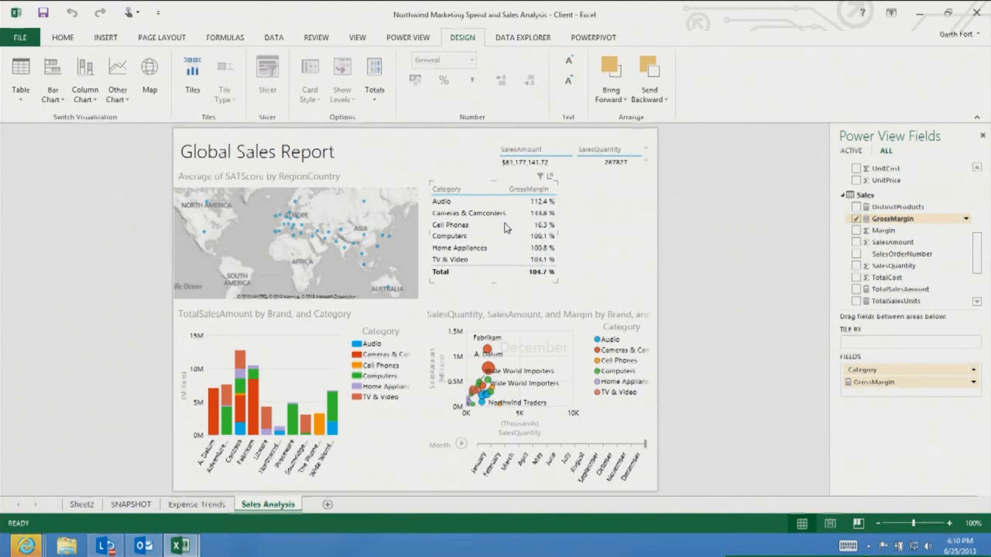
Convert the Category and GrossMargin table to a stacked bar chart and enlarge it
click(63, 94)
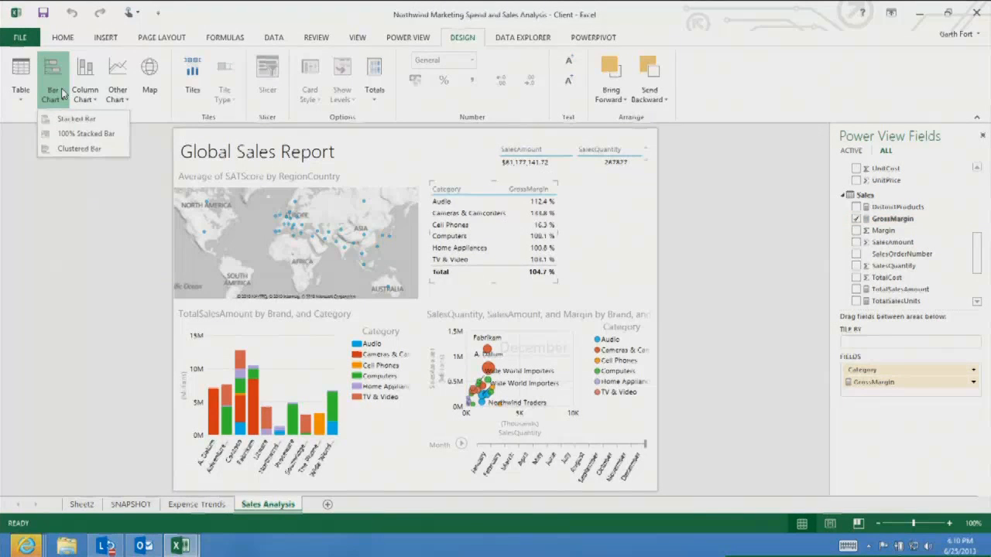
click(76, 120)
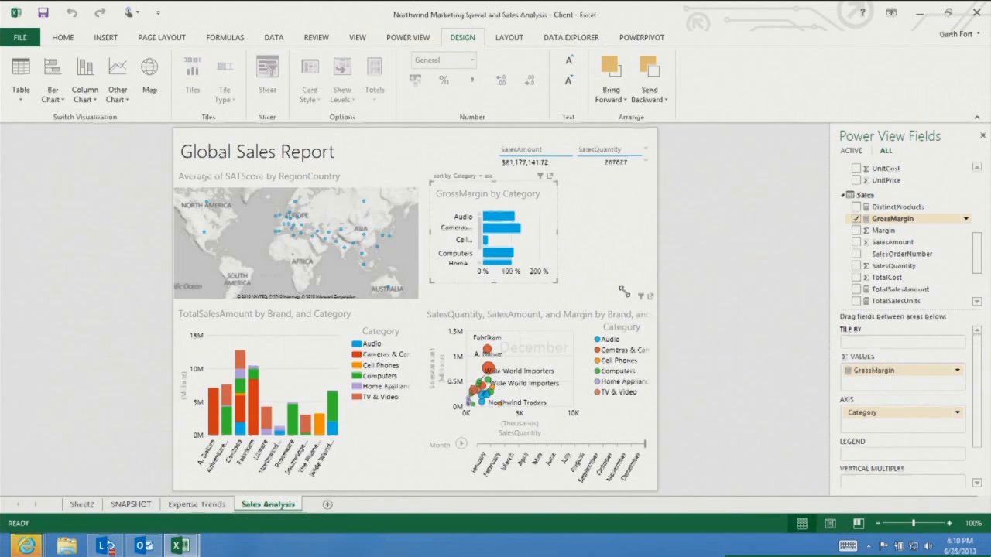
drag(600, 288, 647, 299)
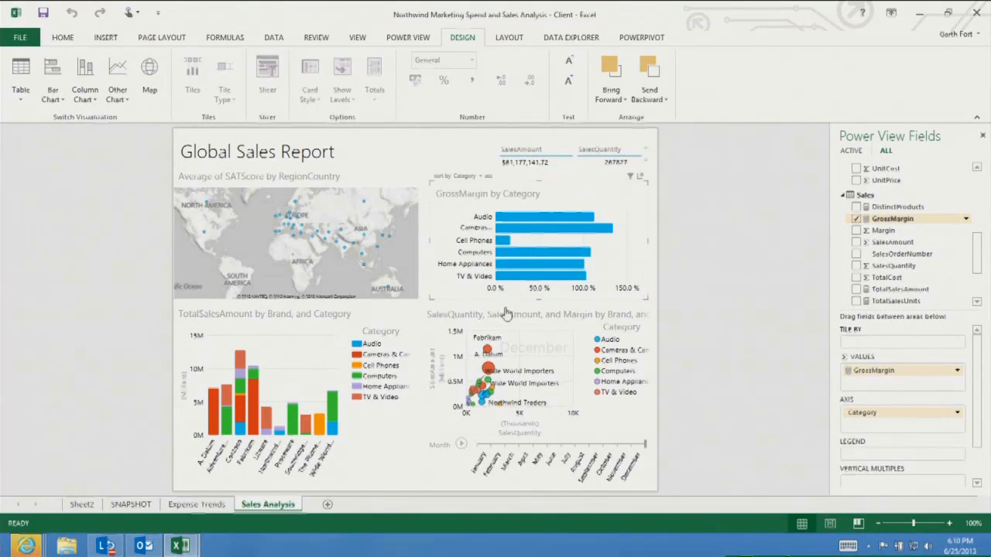
mouse_move(541, 271)
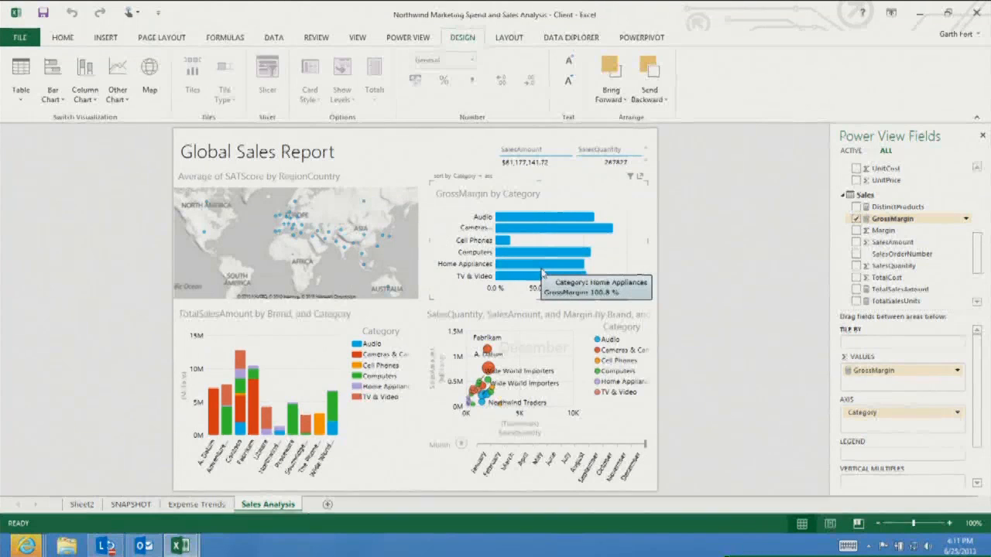
mouse_move(532, 231)
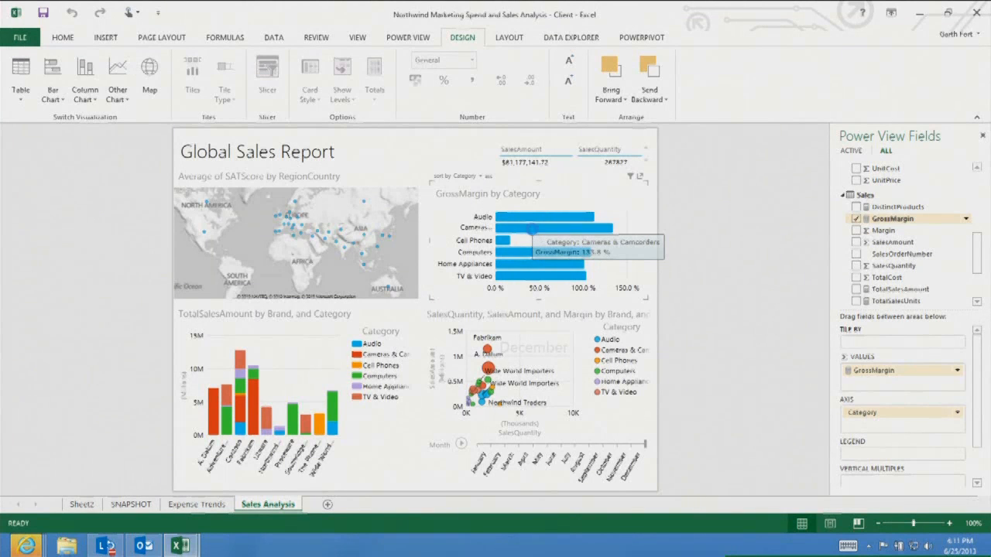
Highlight the Cameras category in the GrossMargin bar chart and pop out the bubble chart to full size
click(532, 235)
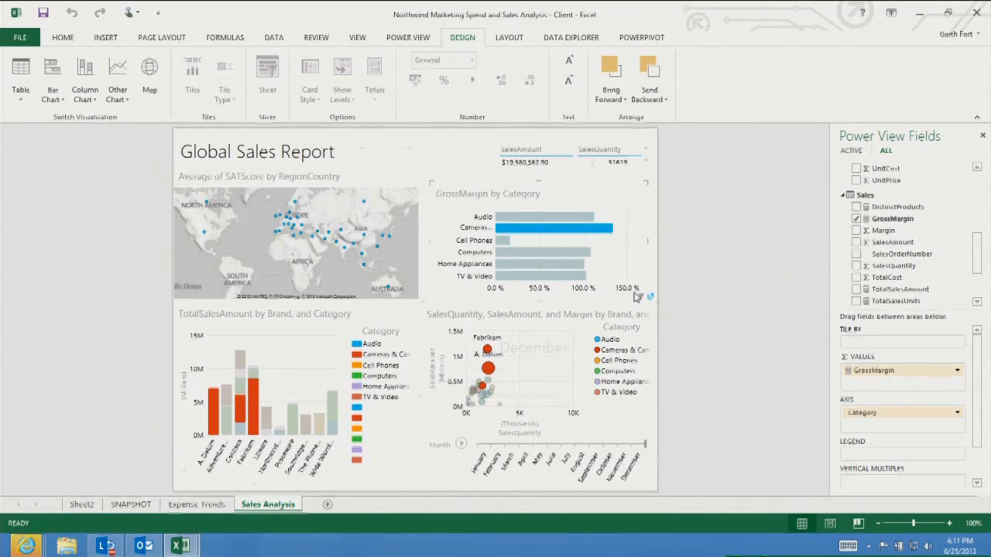
click(650, 298)
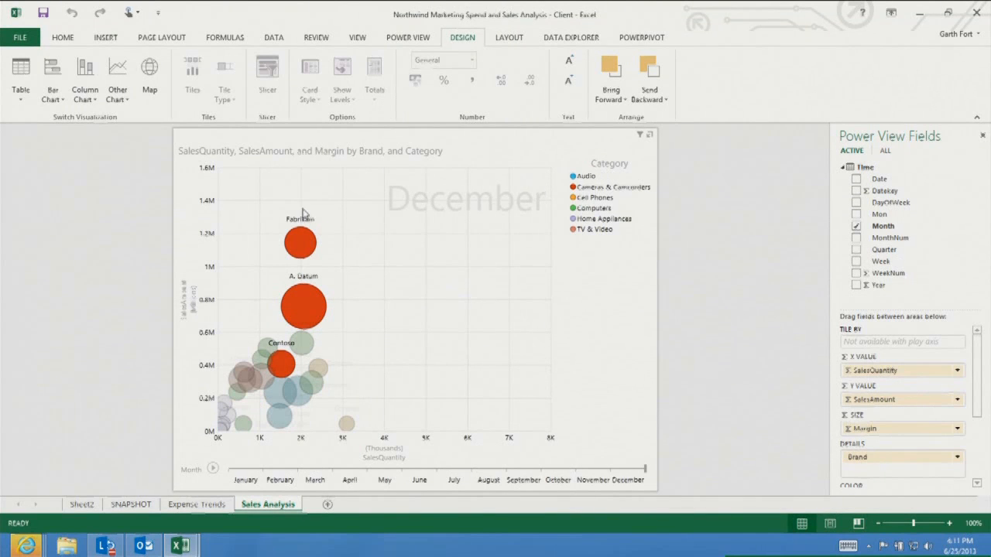
Play the Month animation of the bubble chart and select the Proseware and Audio bubbles to trace them
click(213, 469)
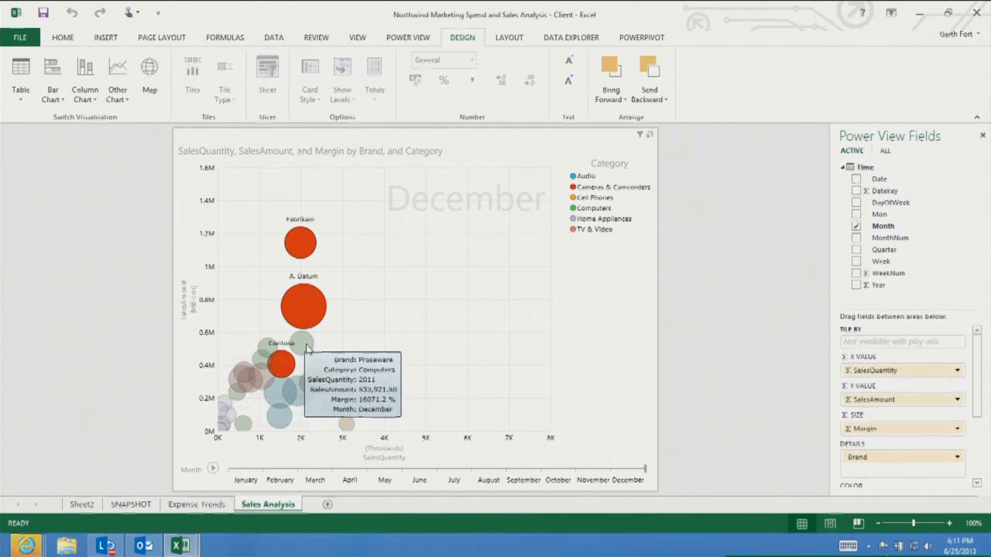
click(306, 344)
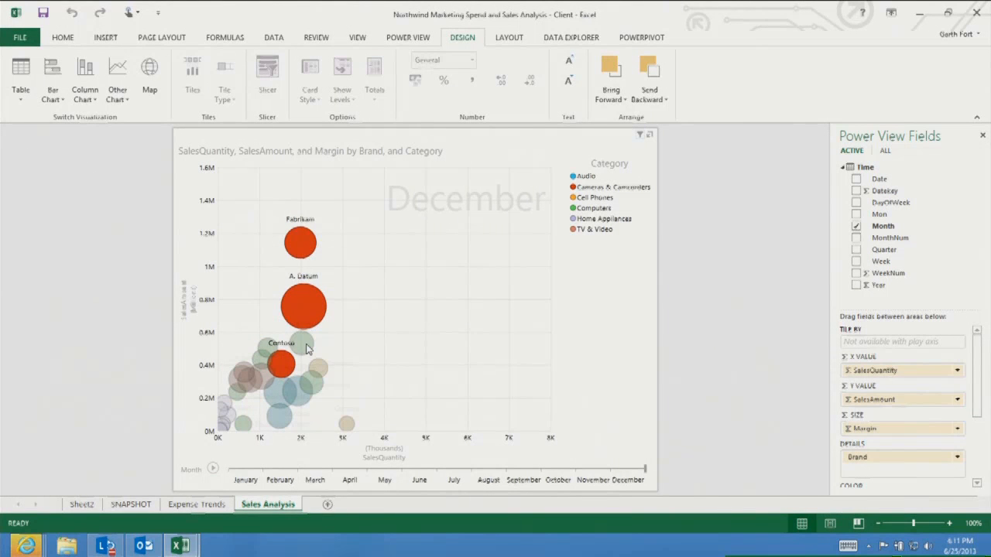
click(284, 401)
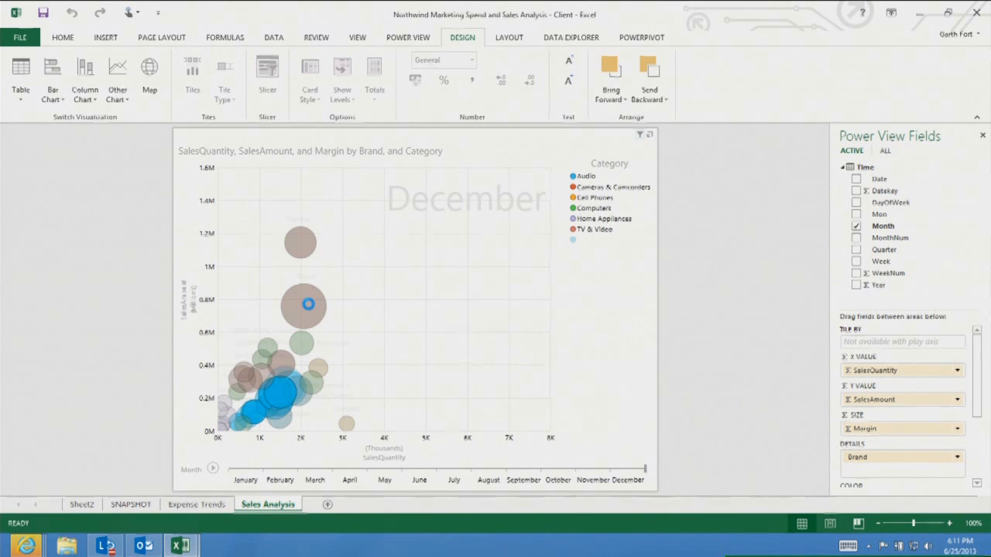
Select the A. Datum and Fabrikam bubbles, then return the bubble chart to the report layout
click(308, 306)
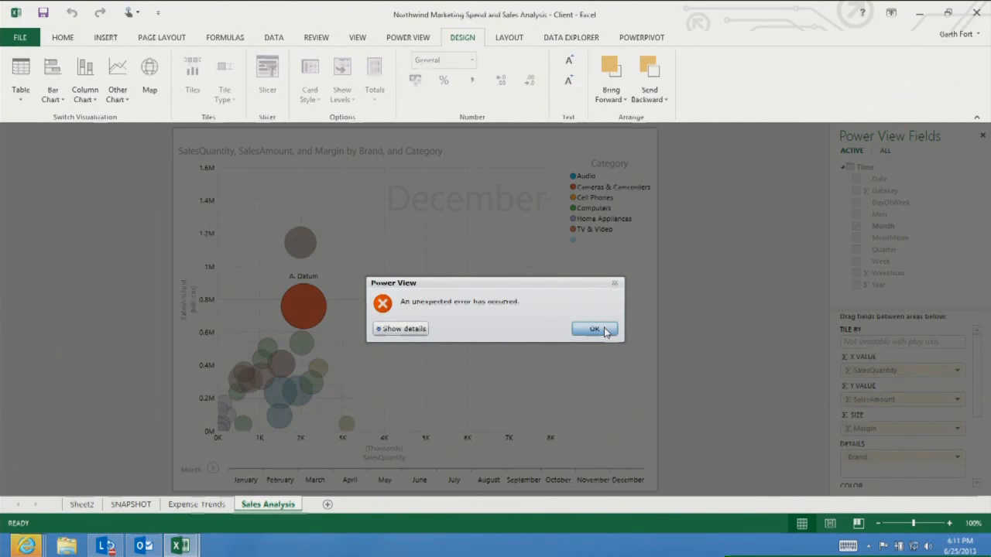
click(593, 329)
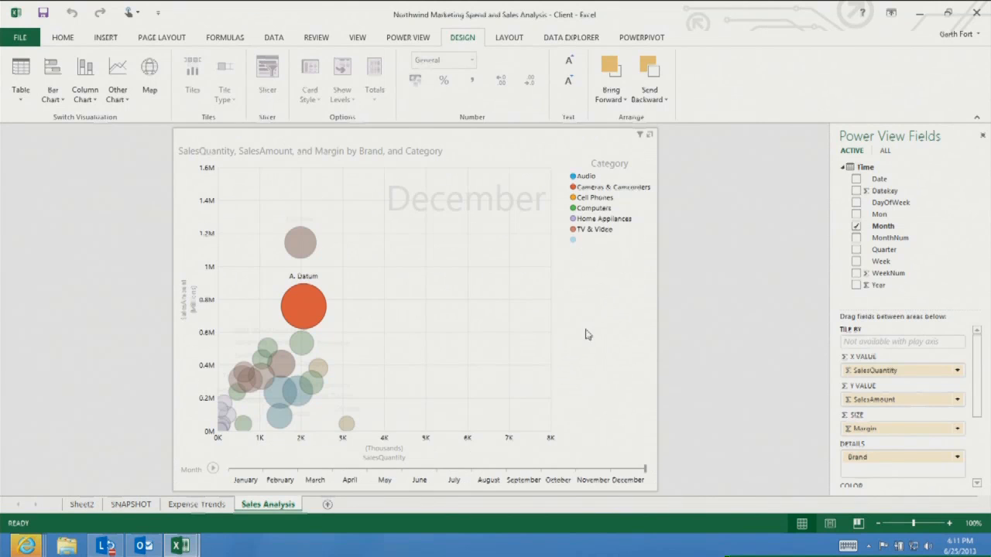
click(293, 238)
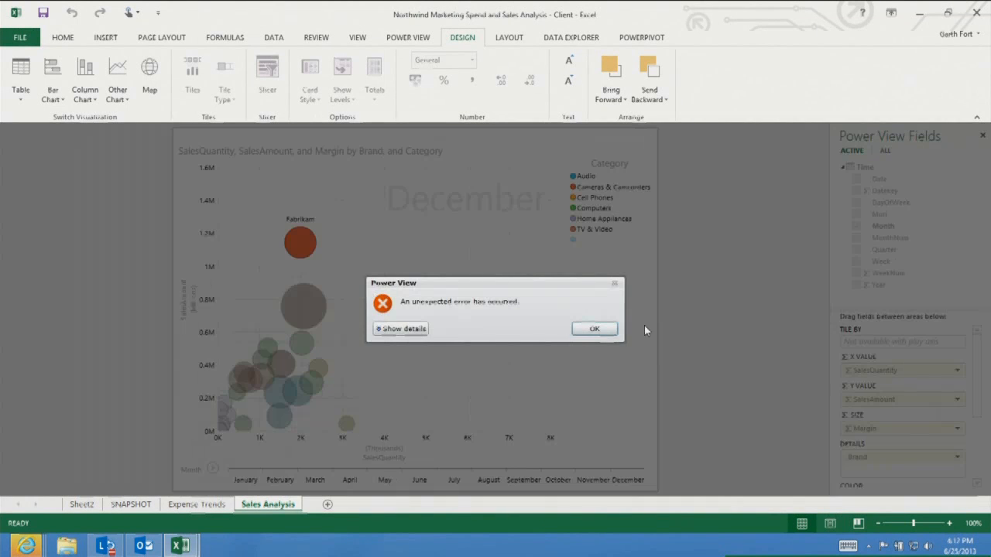
click(593, 329)
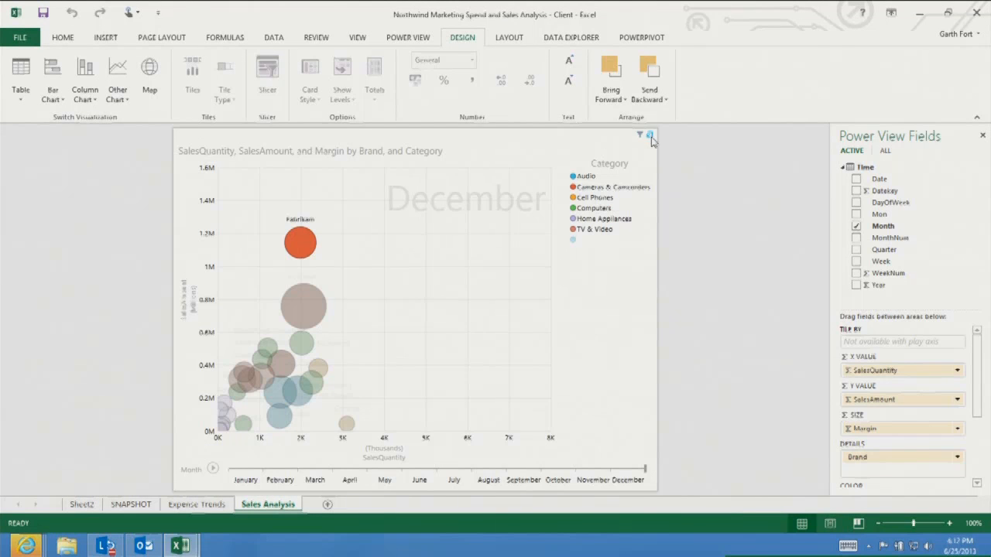
click(651, 136)
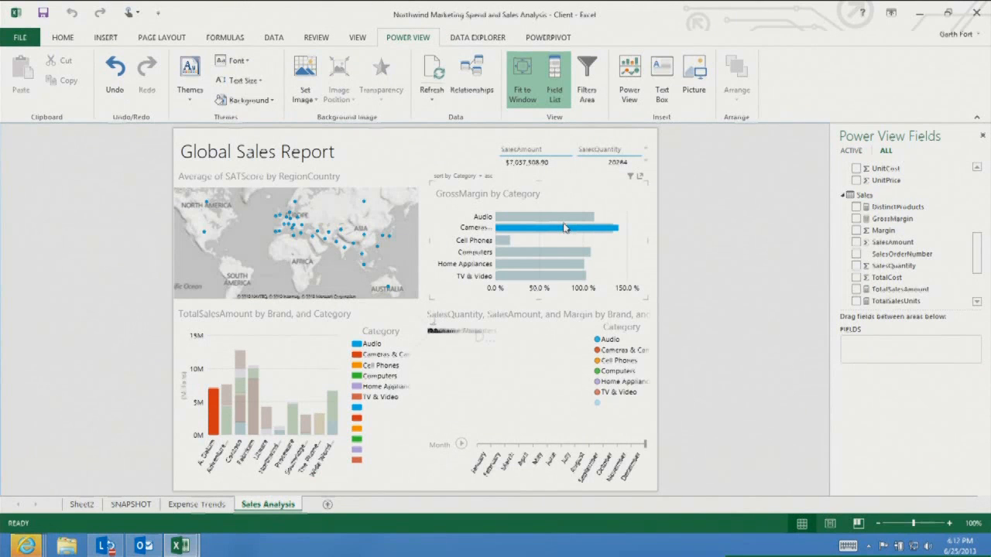
Open the PowerPivot window, switch to Diagram View and maximize the window
click(549, 38)
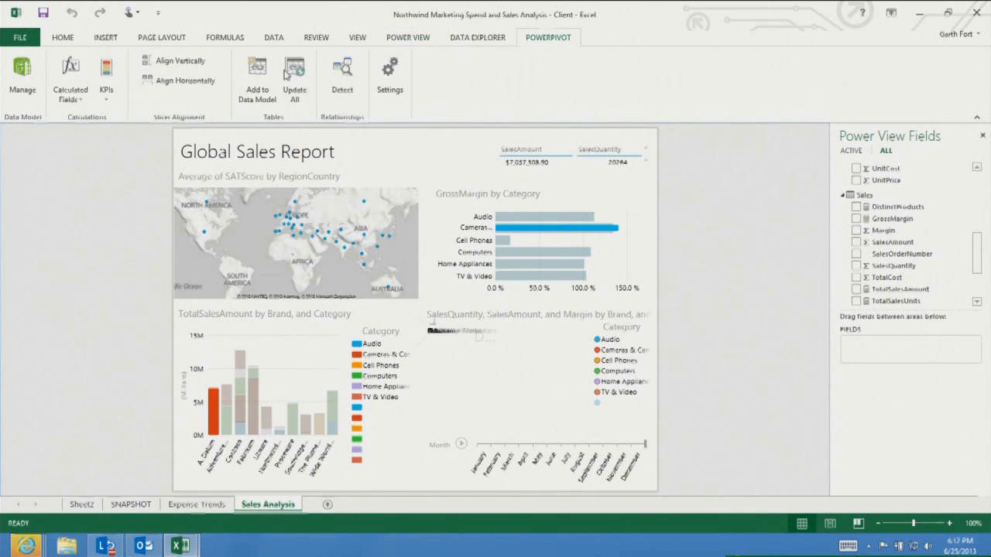
click(24, 80)
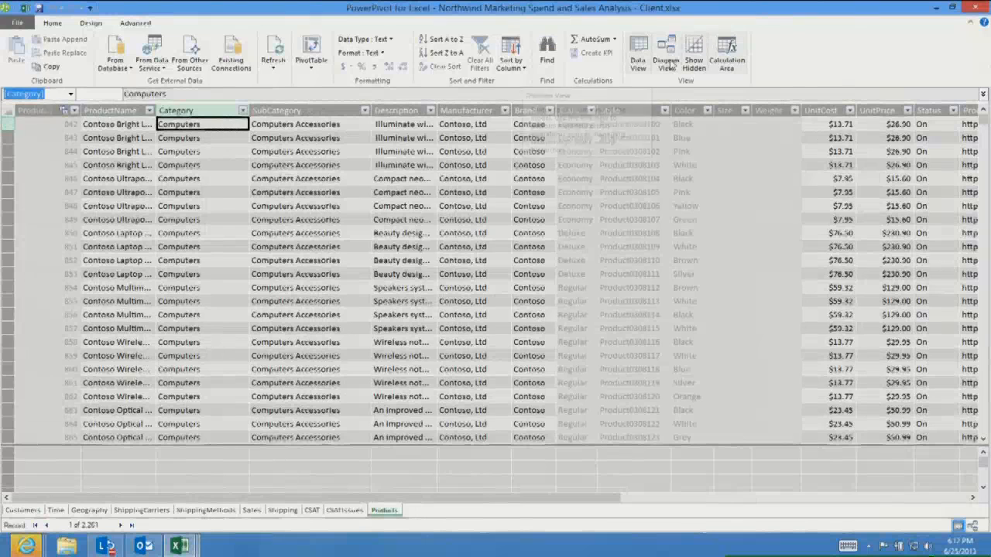
click(671, 65)
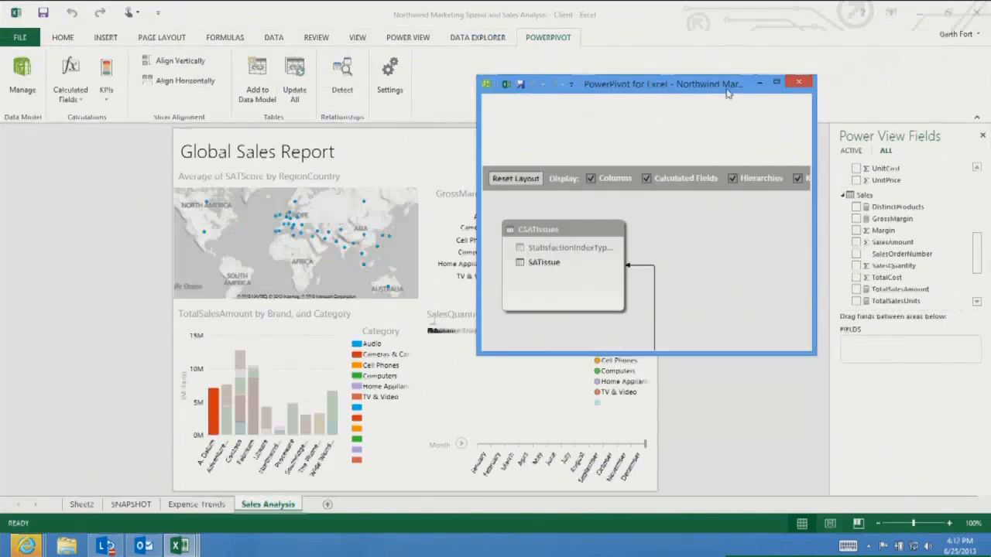
click(777, 83)
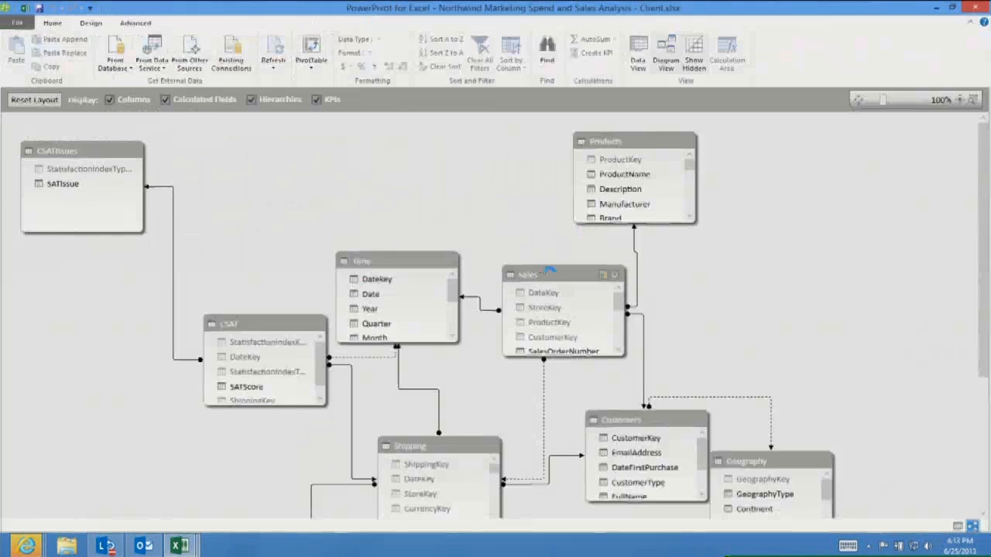
Examine the table relationships in the data model diagram, then close the PowerPivot window
scroll(669, 332, down, 1)
scroll(670, 332, down, 3)
scroll(670, 333, down, 1)
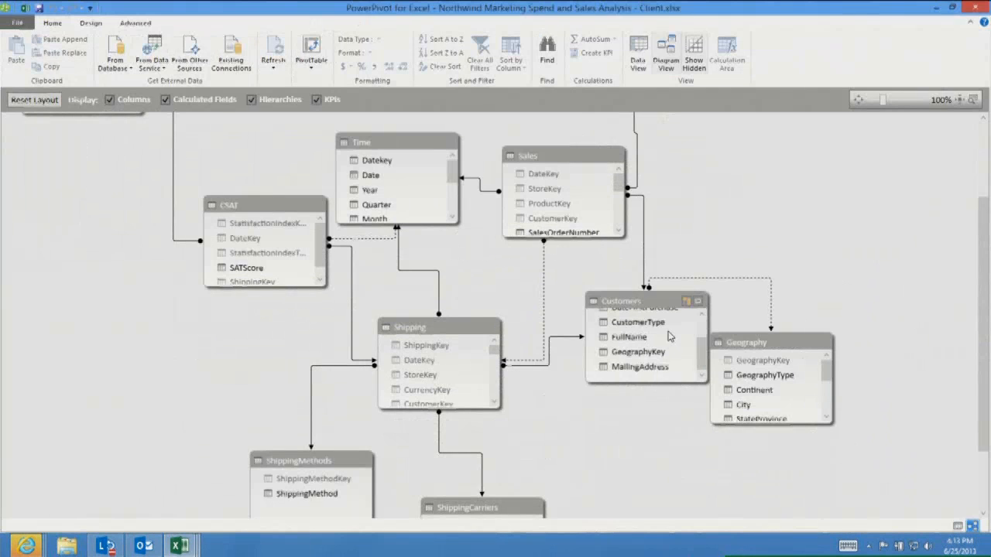
scroll(670, 332, up, 1)
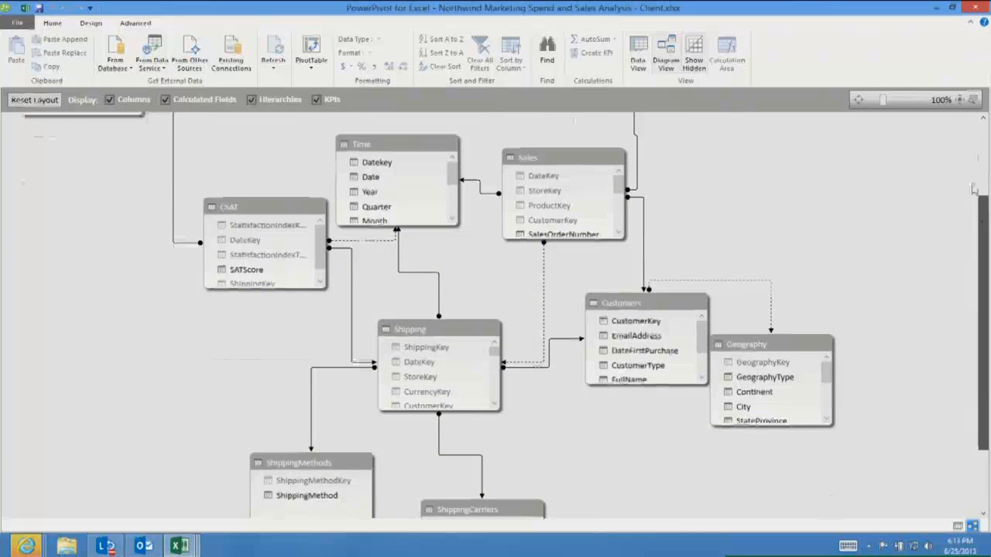
scroll(829, 216, up, 4)
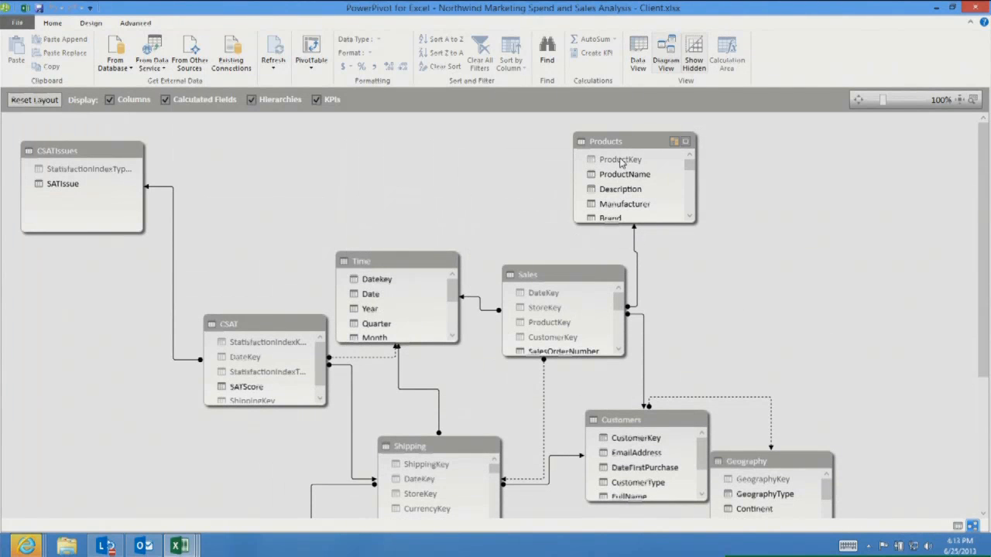
mouse_move(619, 158)
mouse_down()
mouse_move(555, 329)
mouse_move(630, 183)
mouse_move(619, 161)
mouse_up()
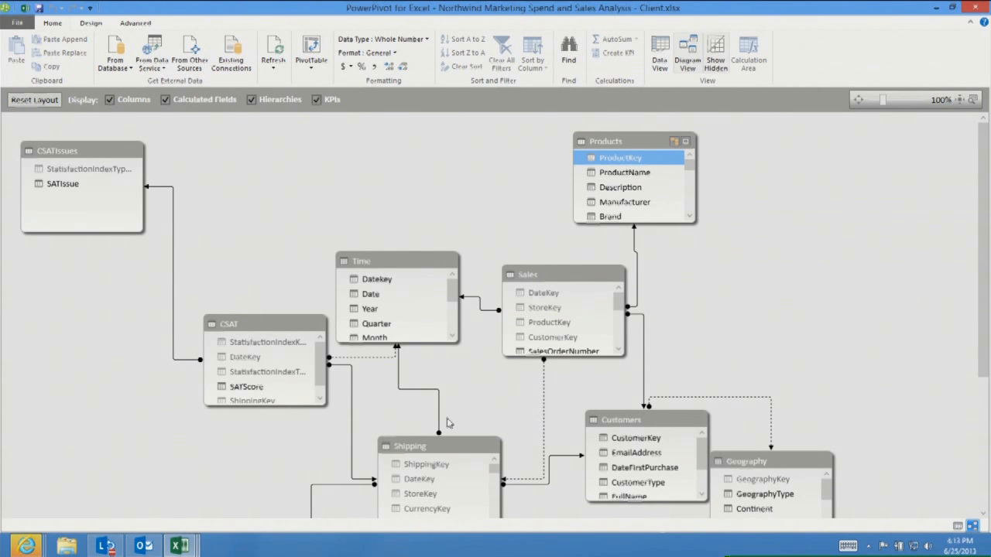
click(979, 10)
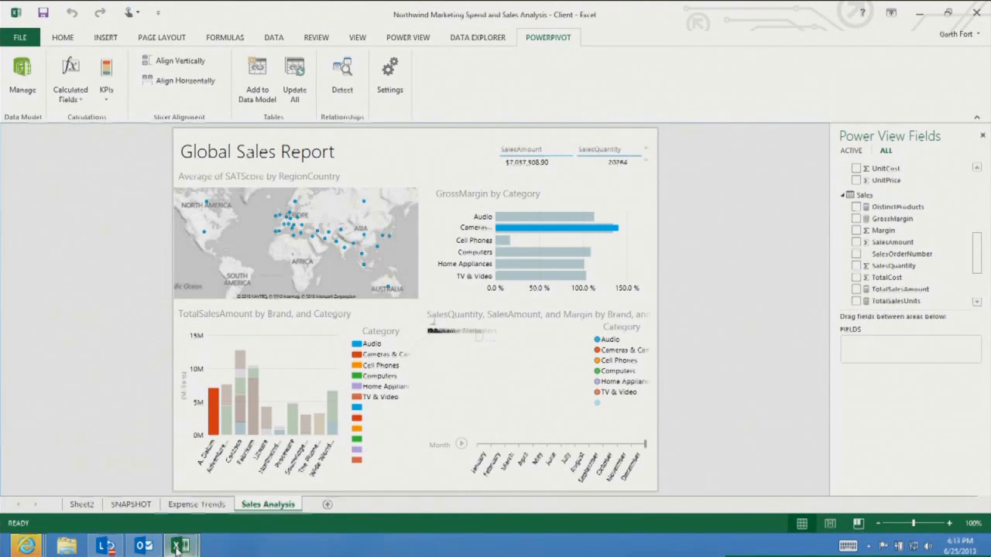
Switch to the Spain Population vs Temperatures workbook and start a Data Explorer import From Web
mouse_move(178, 547)
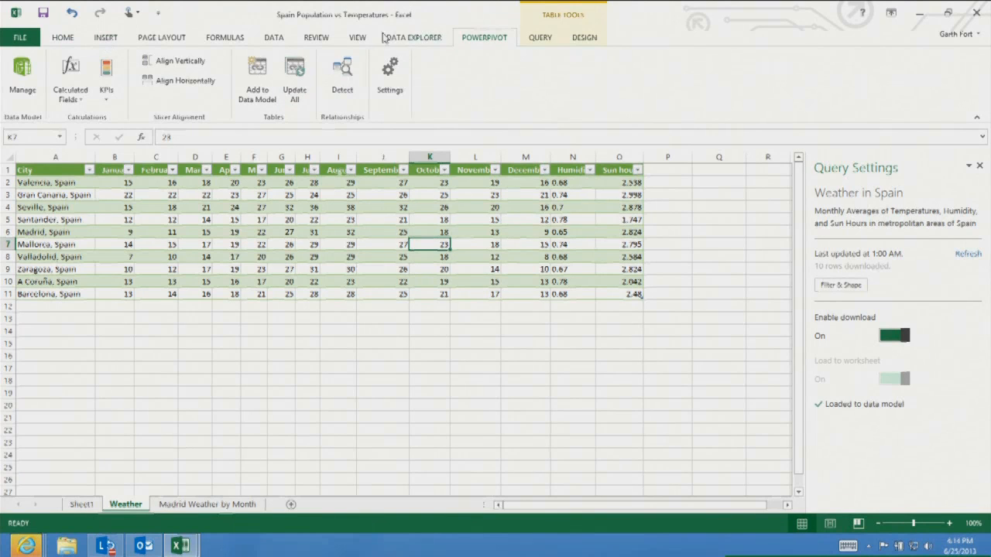
click(410, 41)
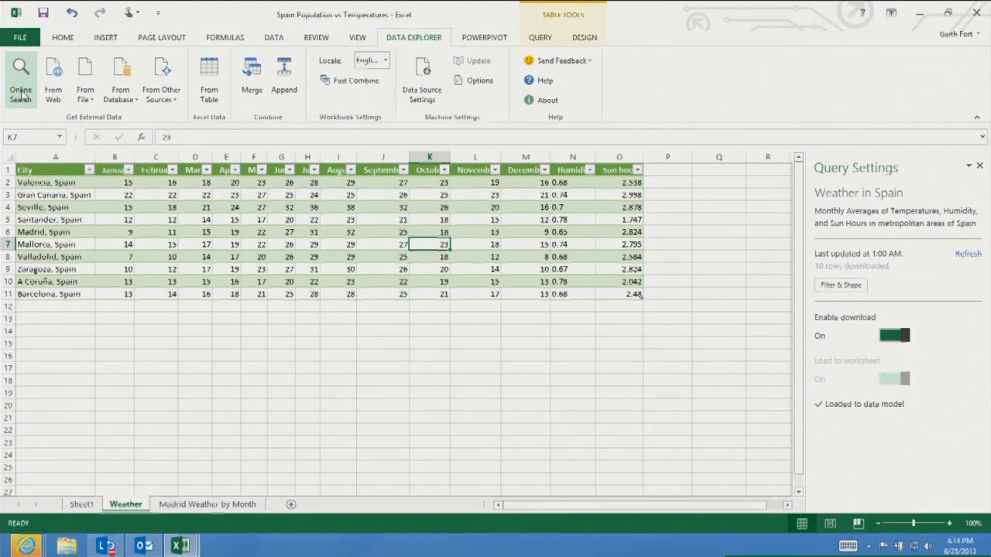
click(84, 78)
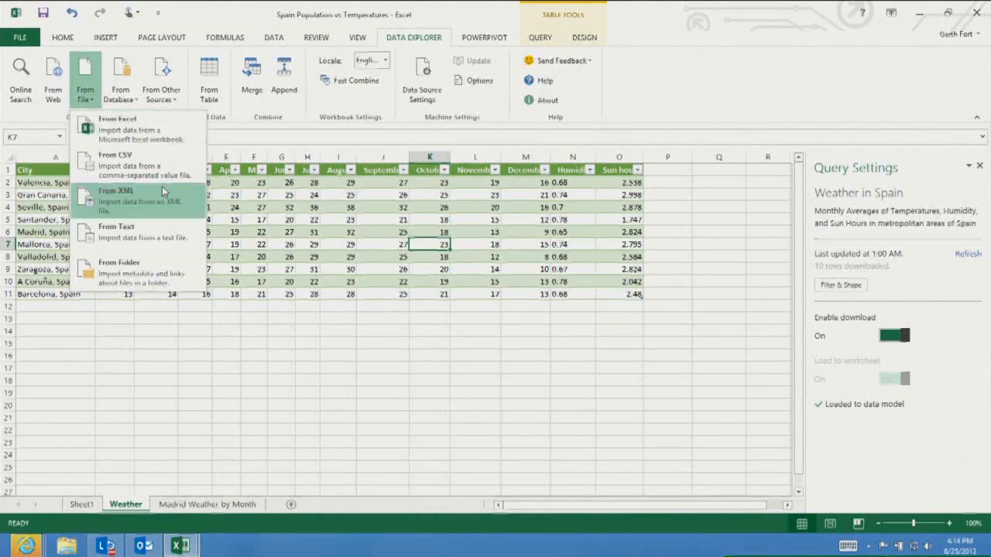
click(56, 93)
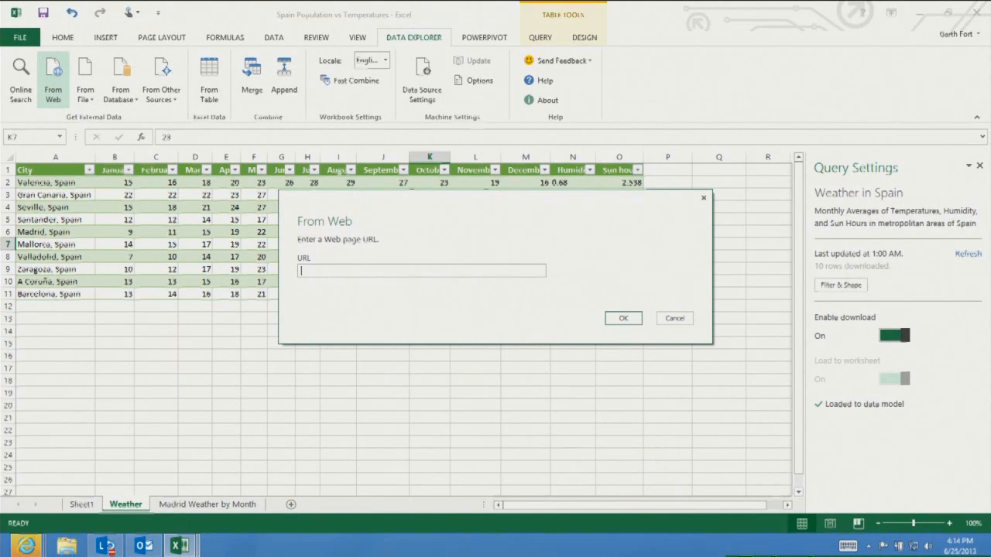
Open the Climate and Weather web page in Internet Explorer to view its table, then close the From Web dialog
right_click(28, 547)
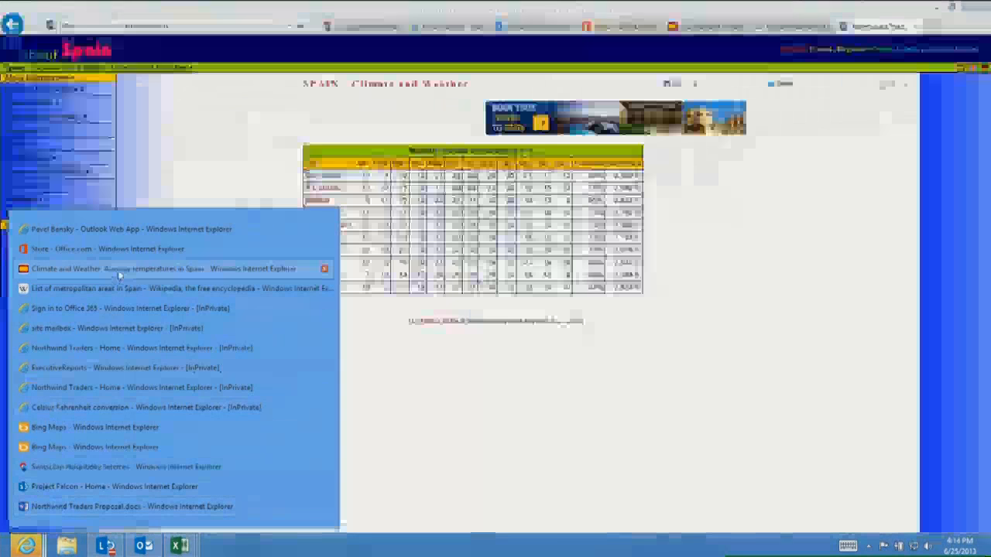
click(133, 268)
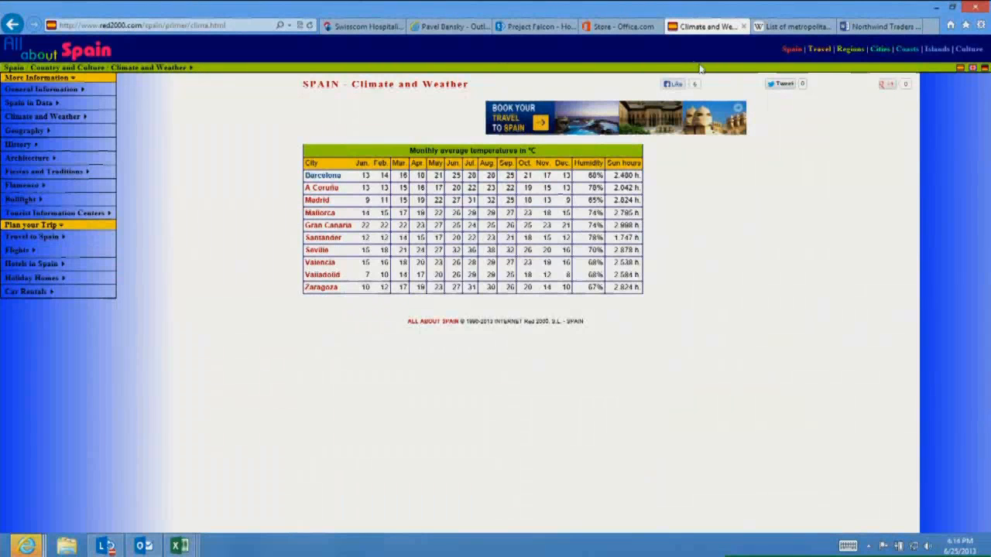
click(936, 8)
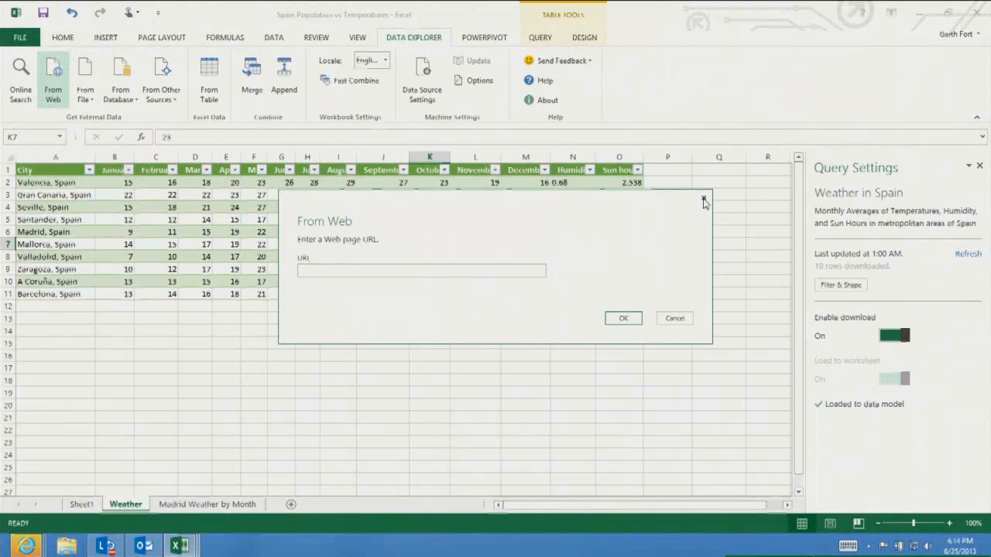
click(702, 198)
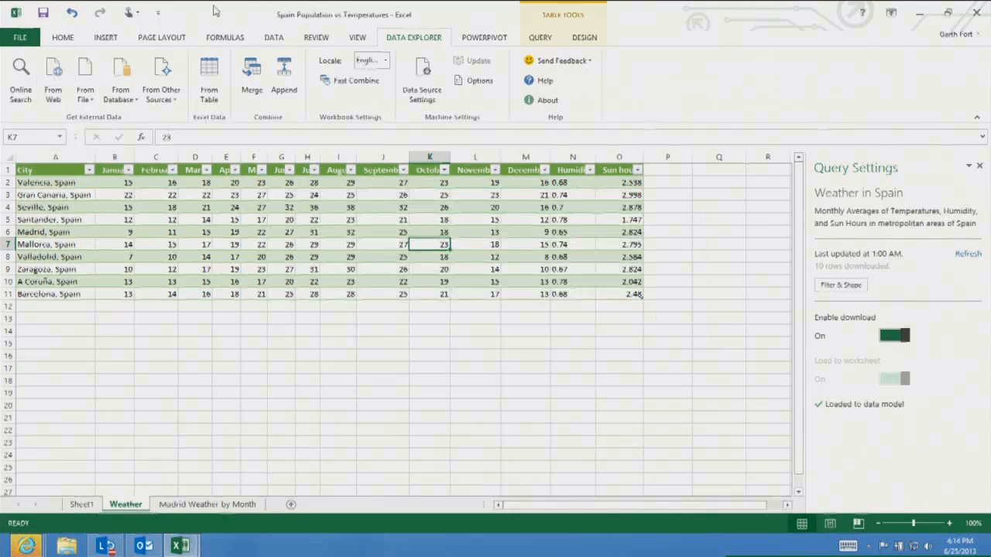
Search online for "list of metropolitan Spain" and load the List of metropolitan areas in Spain table into a new sheet
click(17, 99)
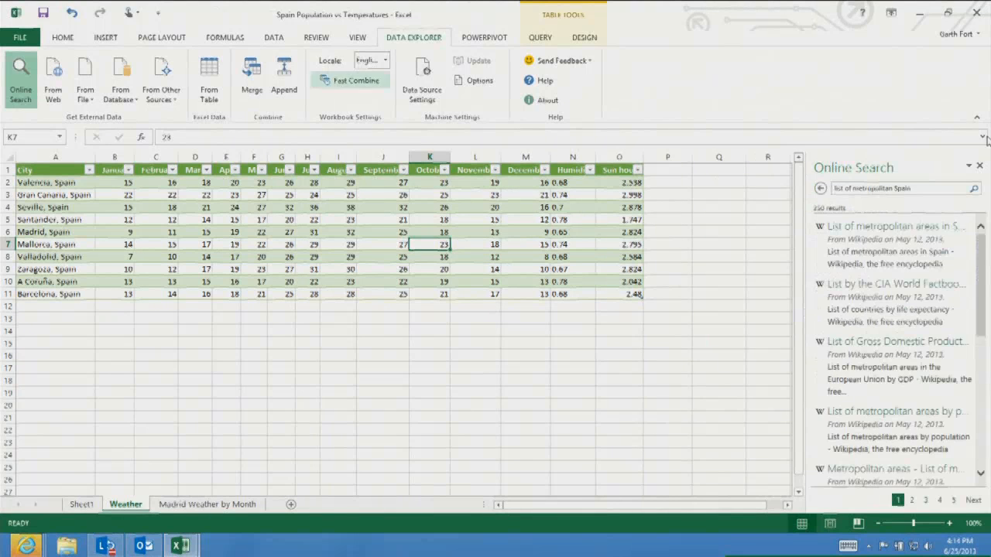
click(898, 191)
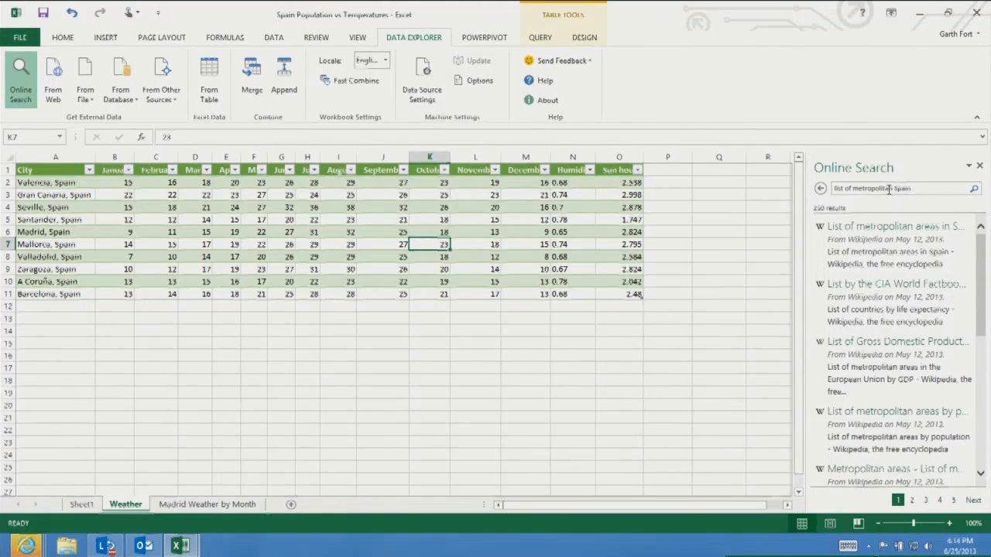
mouse_move(921, 246)
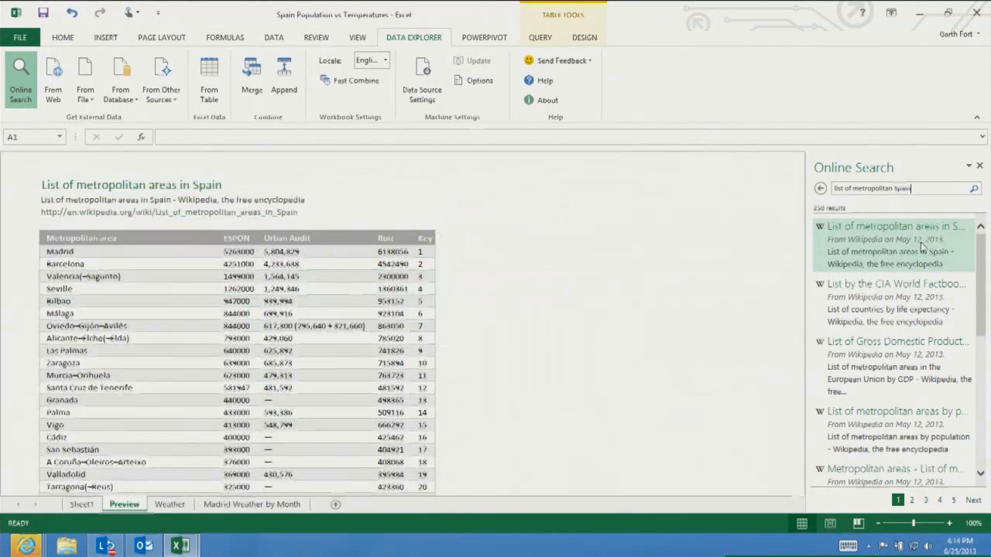
mouse_move(911, 306)
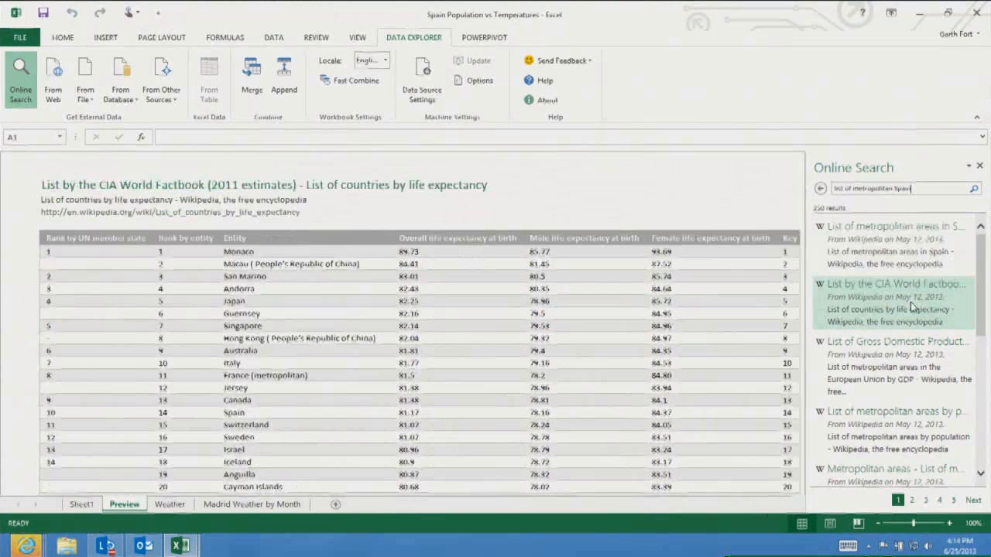
mouse_move(908, 356)
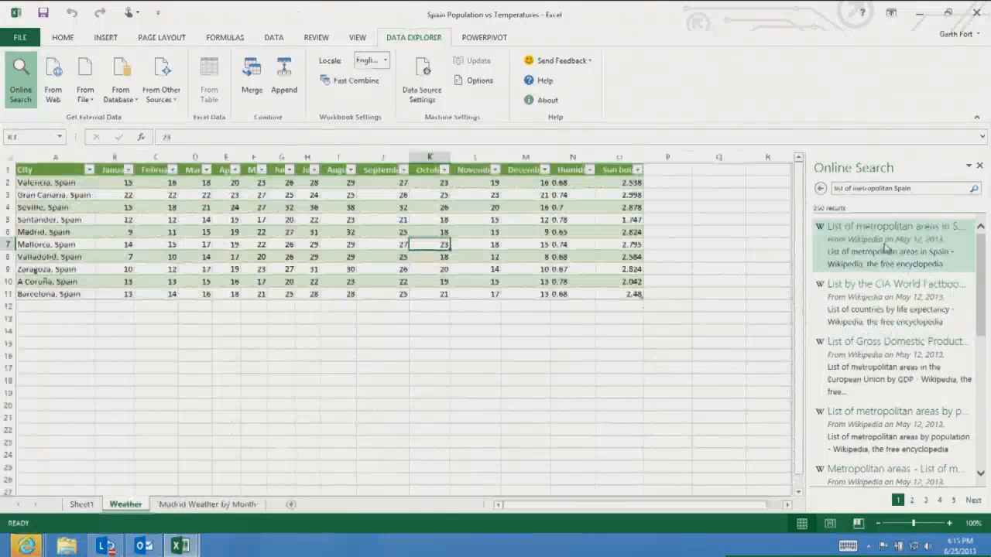
mouse_move(886, 247)
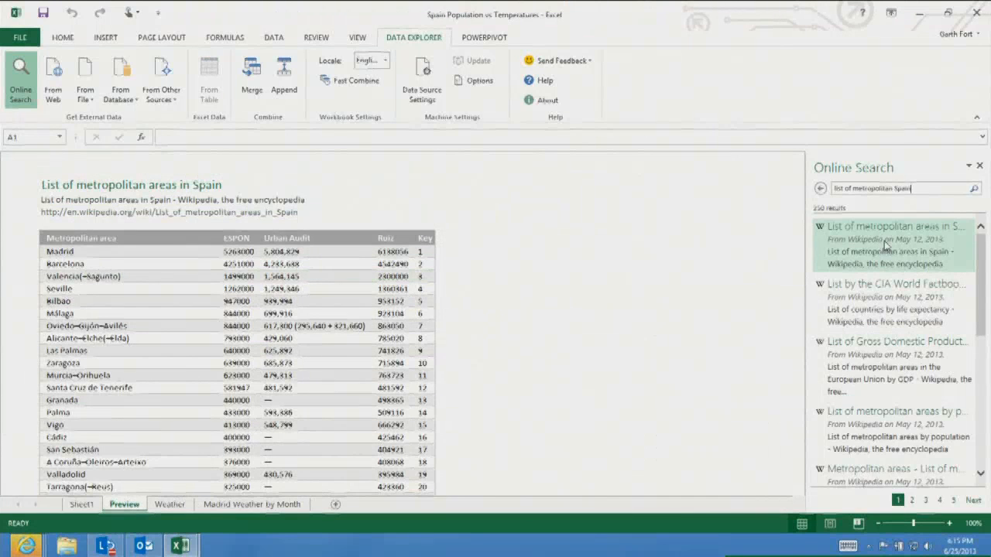
click(884, 242)
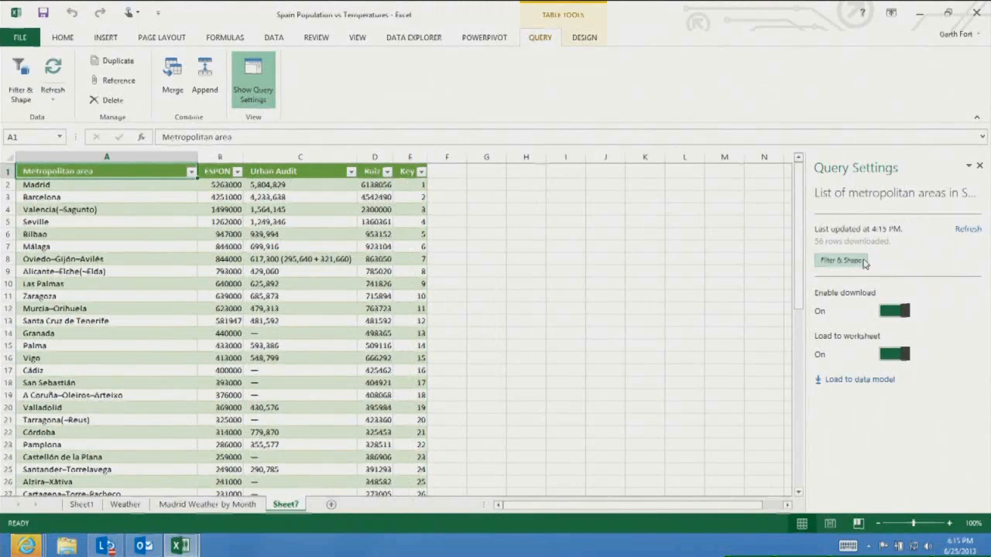
Open the query in the Query Editor and remove the Urban Audit column
click(840, 260)
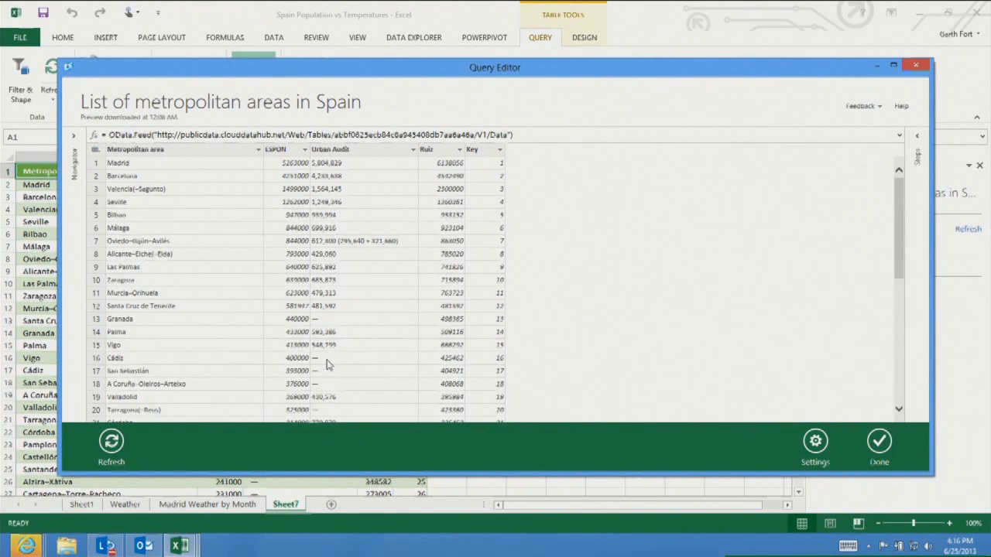
click(405, 154)
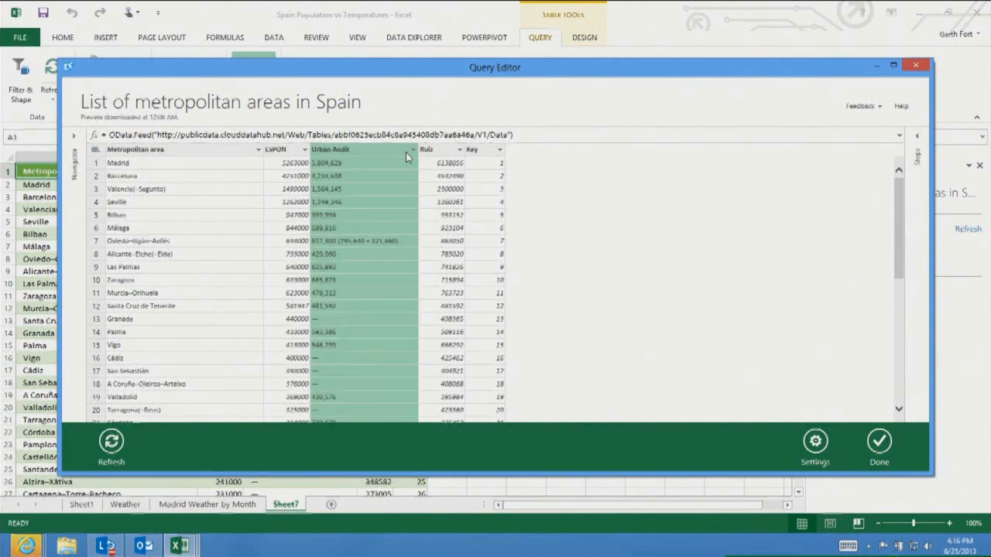
right_click(405, 154)
click(441, 165)
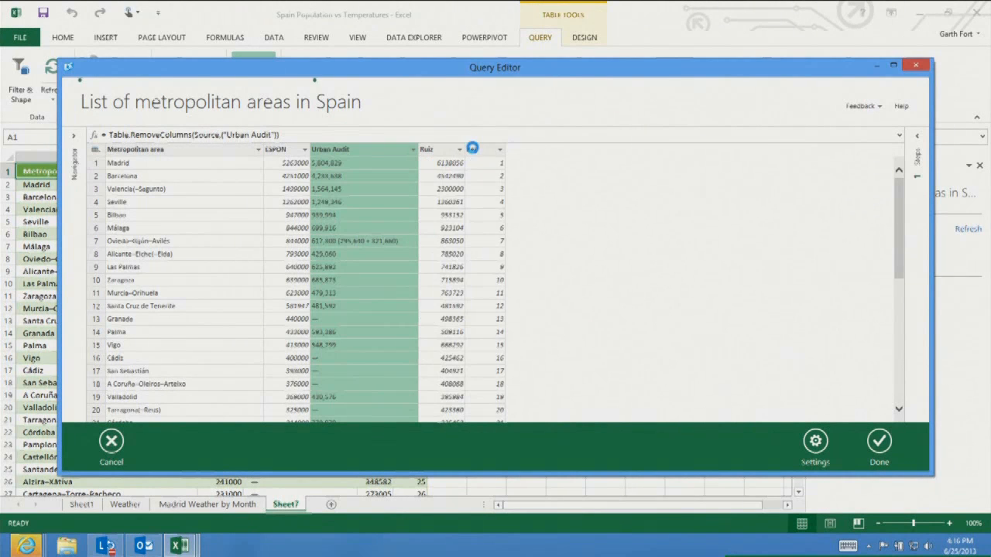
Remove the Key column from the query
right_click(383, 153)
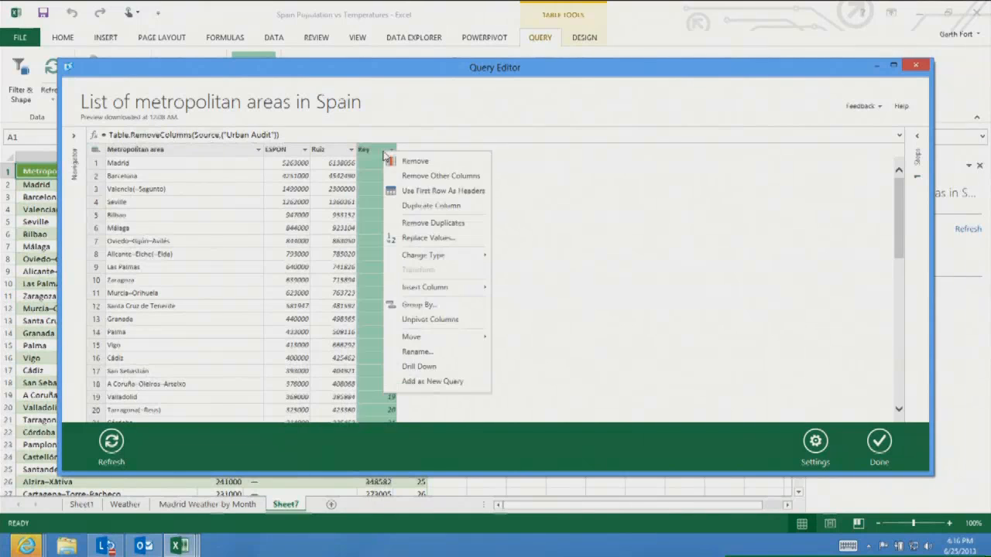
click(414, 163)
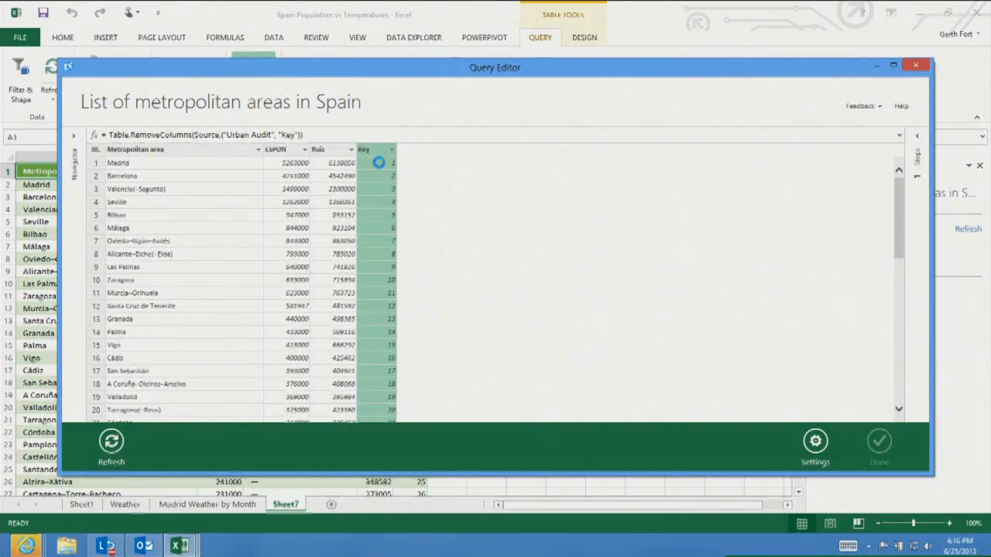
Insert a custom column with the formula [Metropolitan area] & ", " & "Spain"
right_click(187, 155)
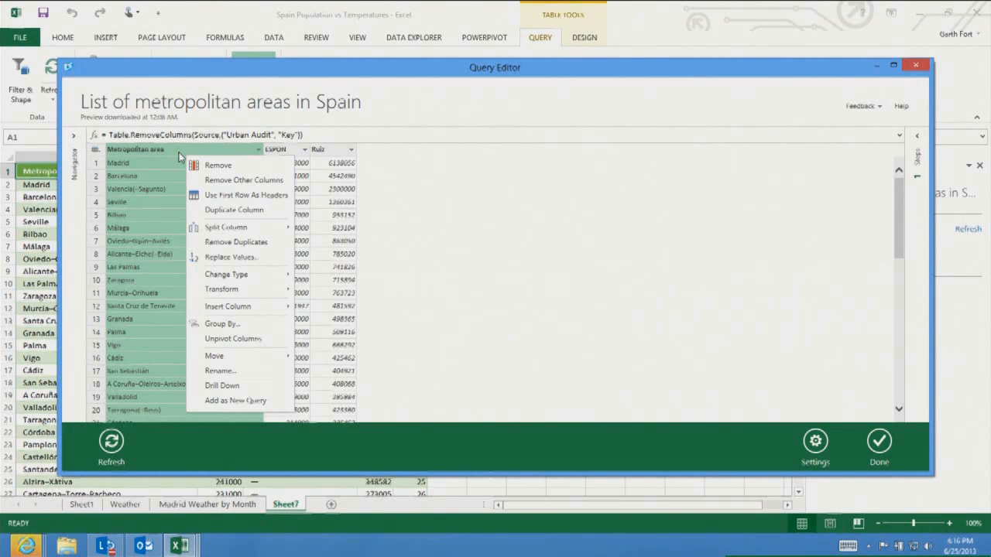
mouse_move(245, 312)
click(332, 313)
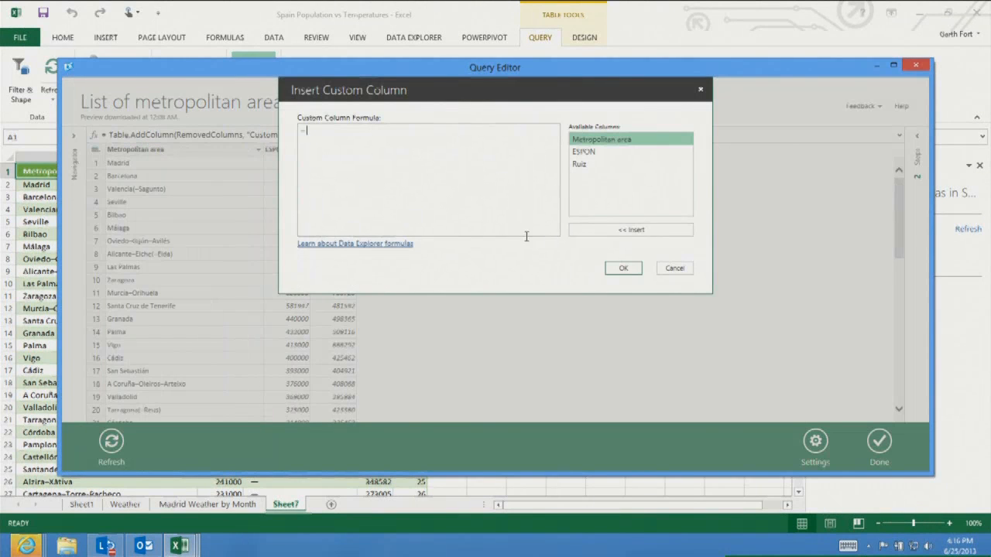
double_click(602, 142)
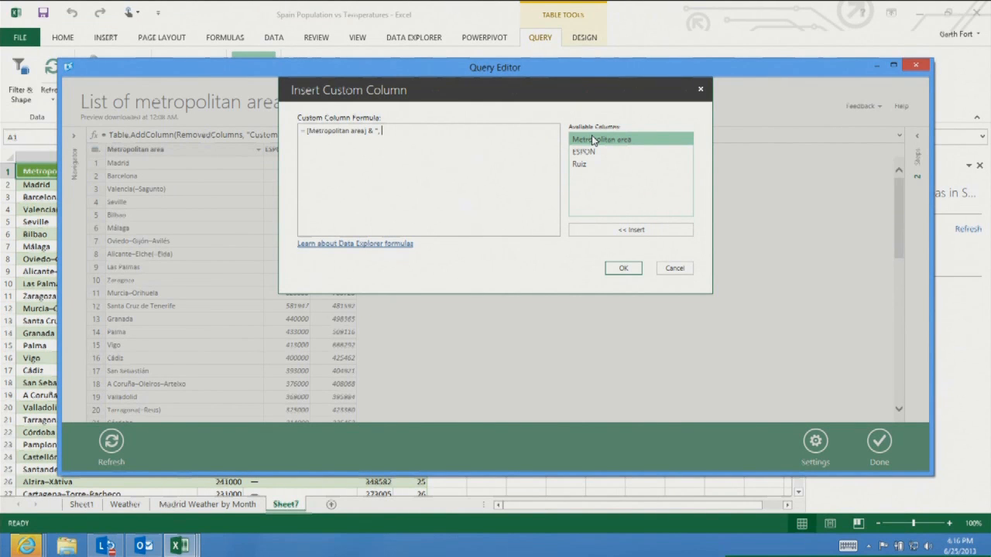
text(& "Spain)
click(624, 268)
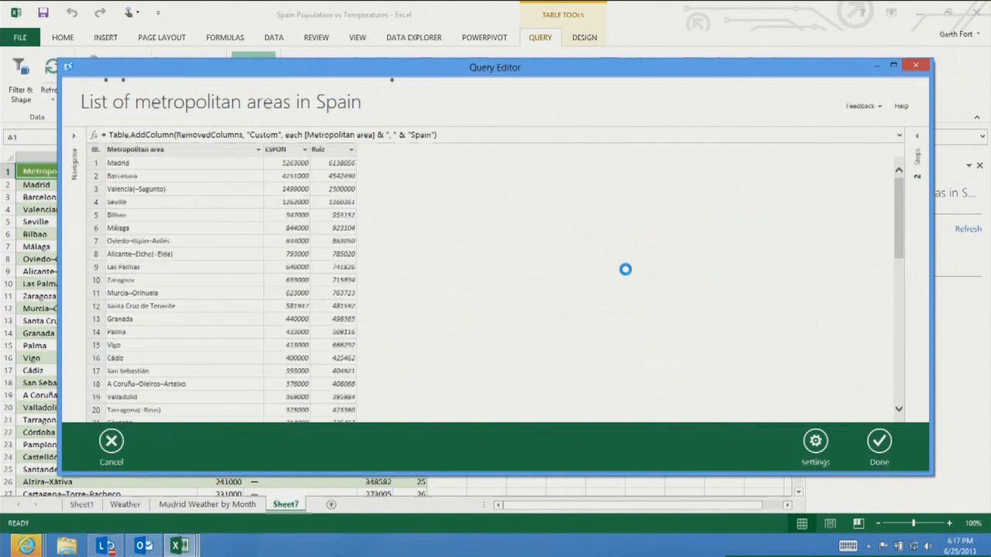
Rename the custom column to City and finish the query in the Query Editor
right_click(385, 150)
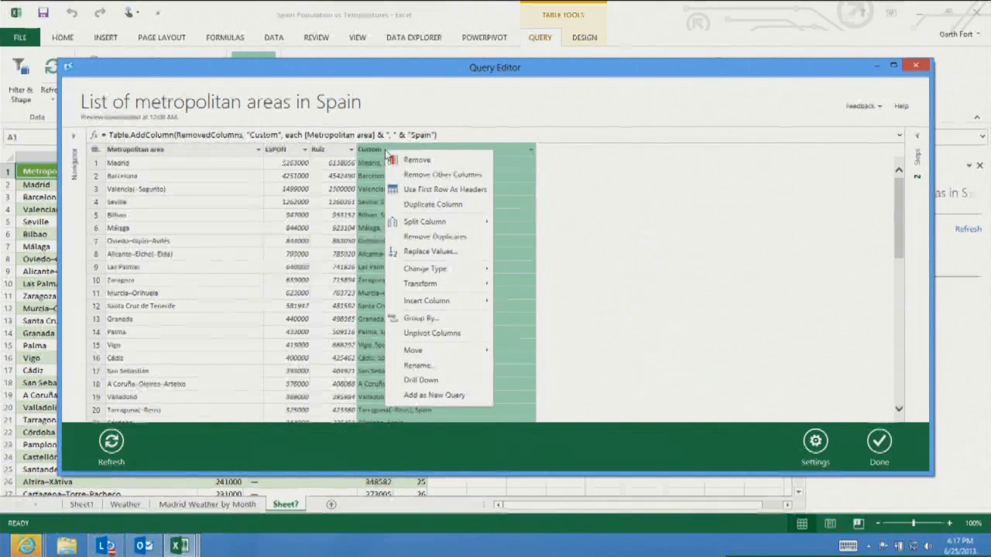
click(429, 365)
text(City)
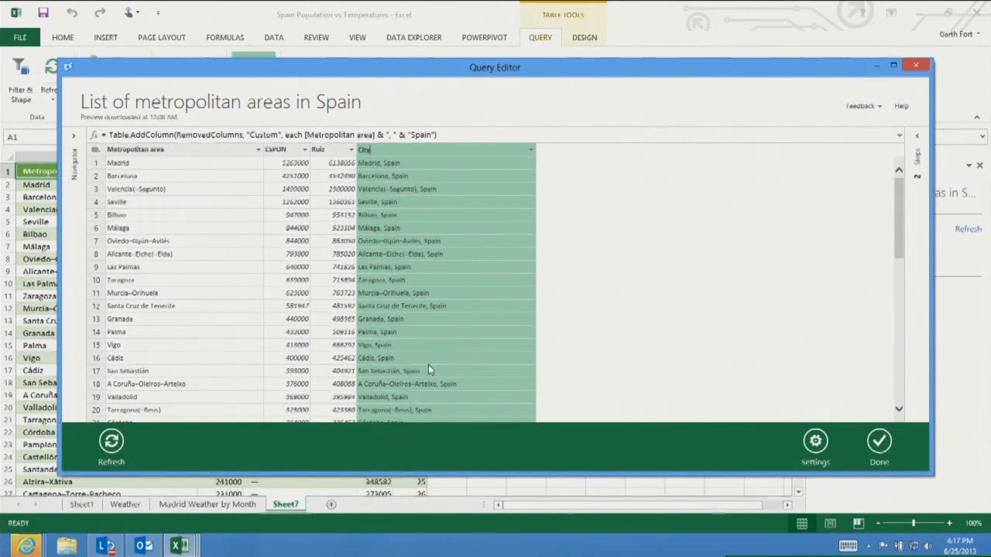
key(Return)
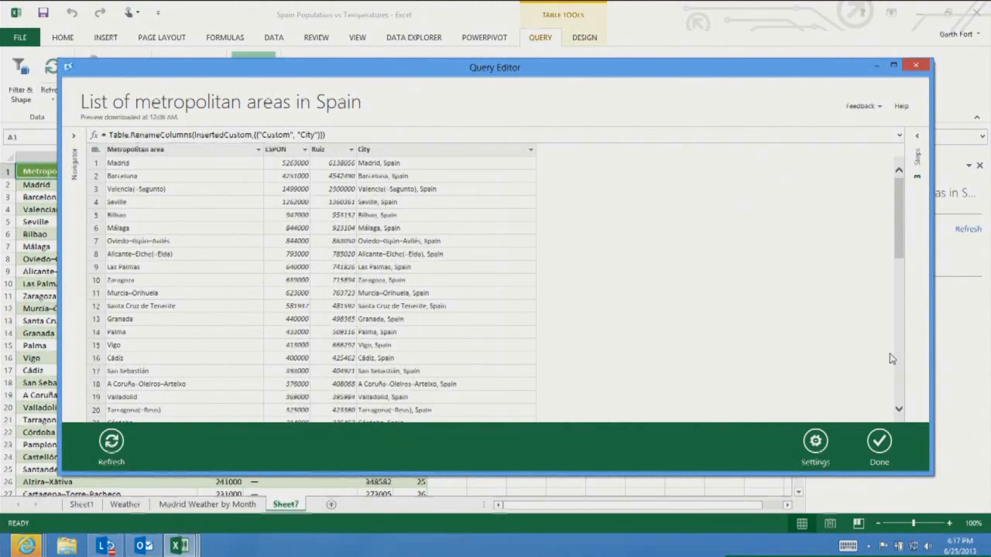
click(877, 443)
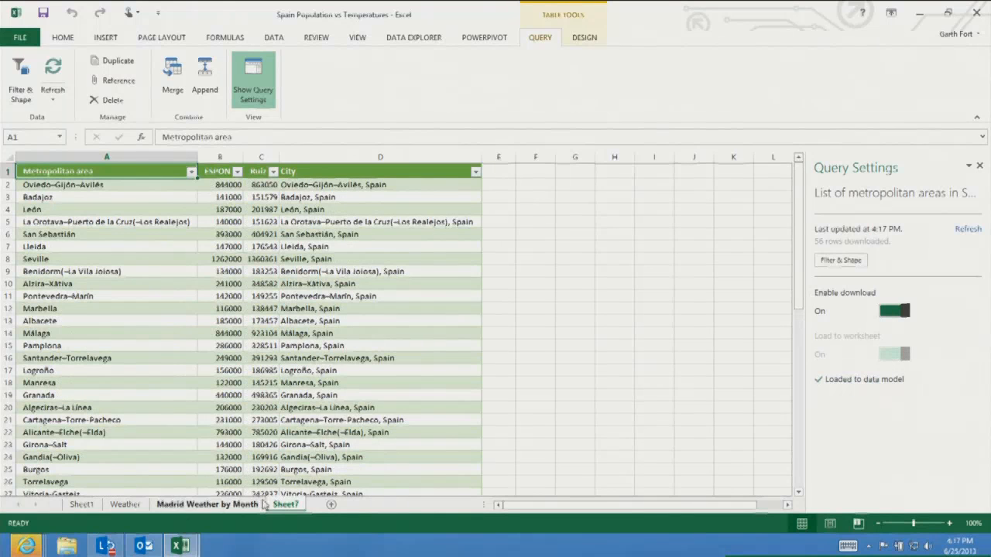
Rename the Sheet7 worksheet to Population
right_click(290, 504)
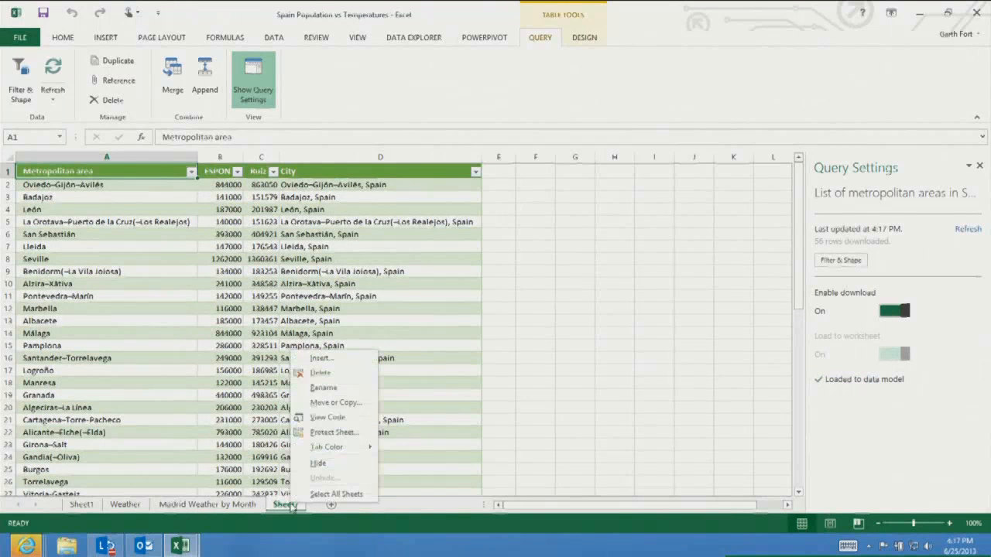
click(330, 387)
text(Po)
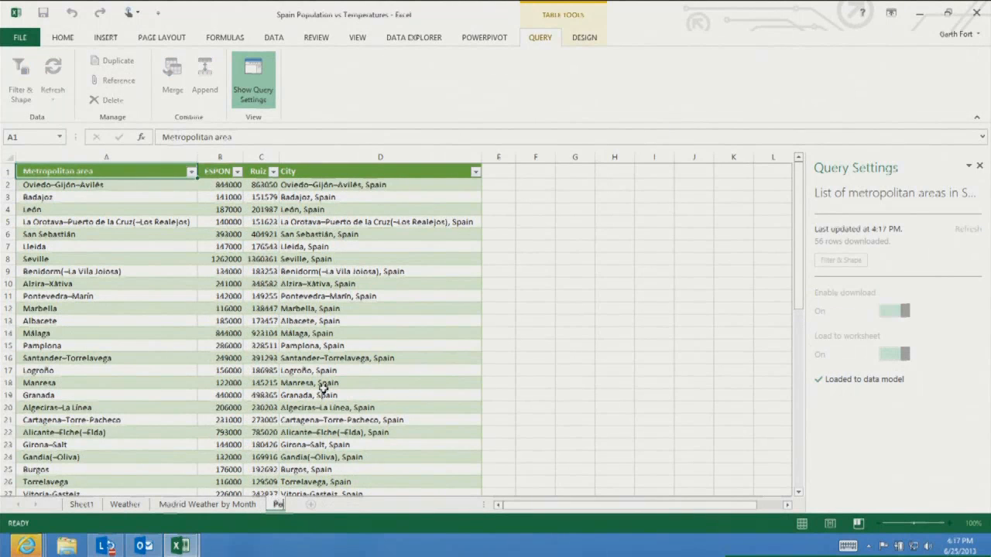
text(pulation)
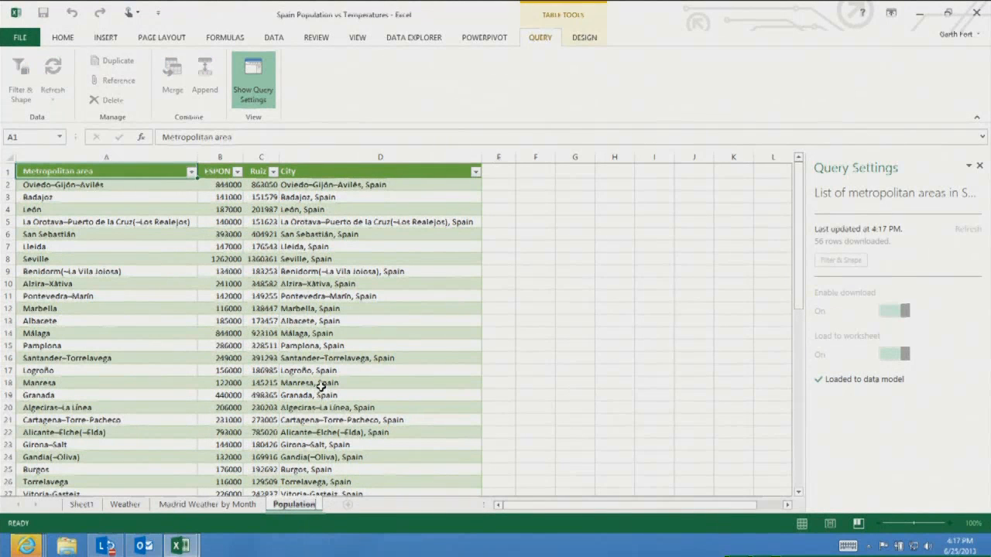
key(Return)
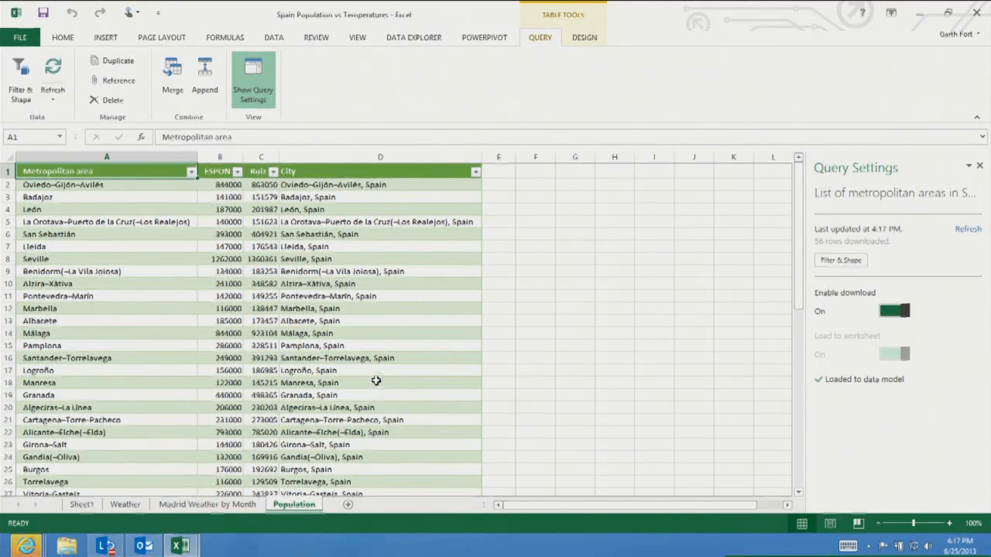
Launch GeoFlow and open the Spain Weather and Pop. tour
click(113, 39)
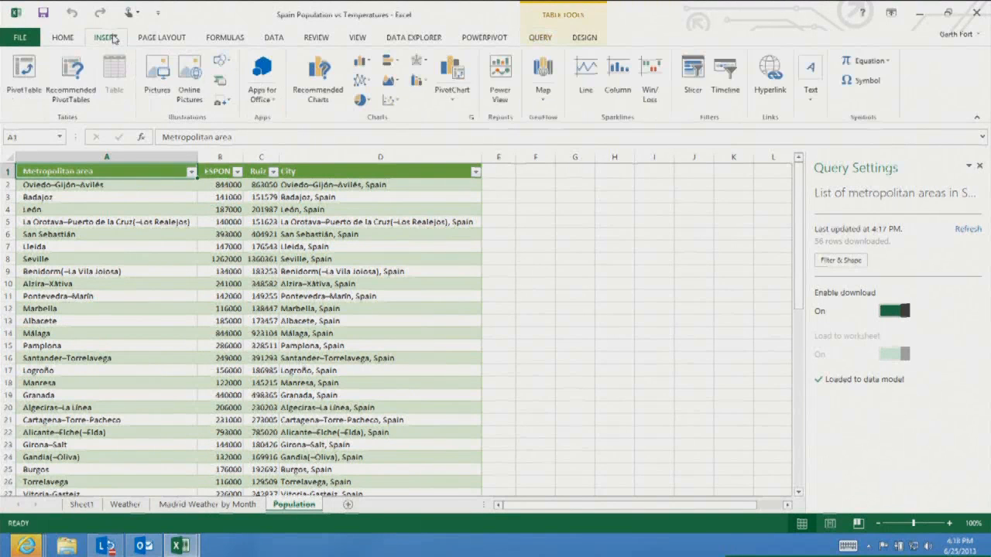
click(545, 96)
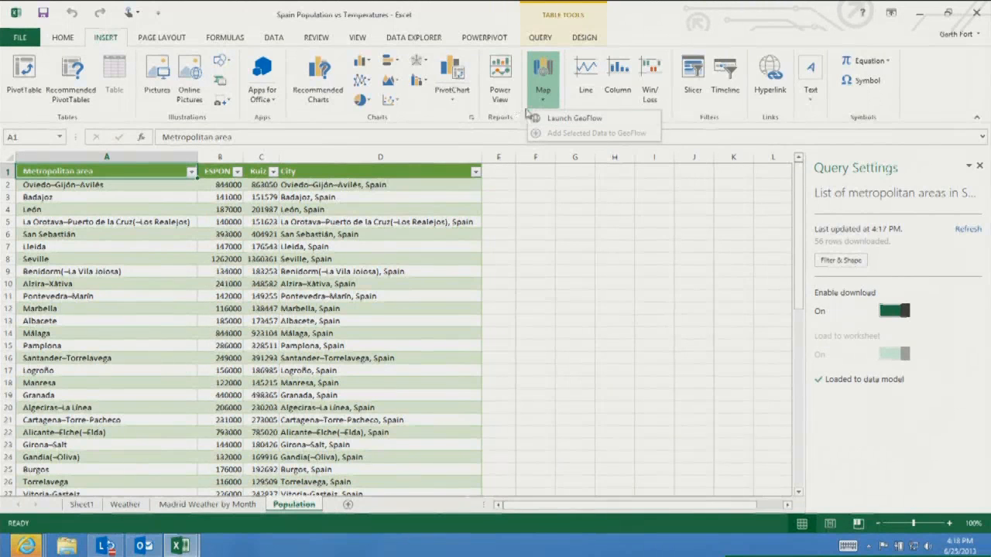
click(551, 120)
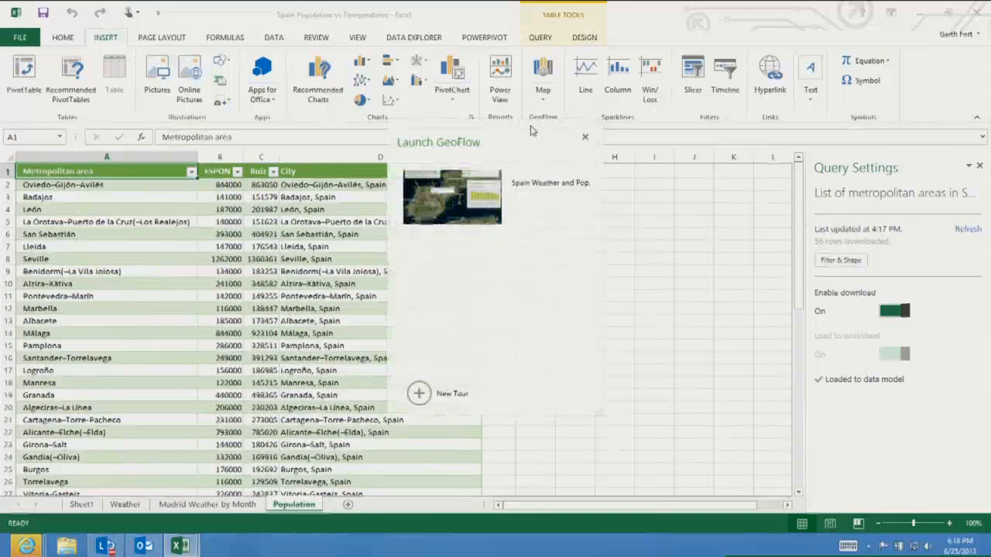
click(493, 212)
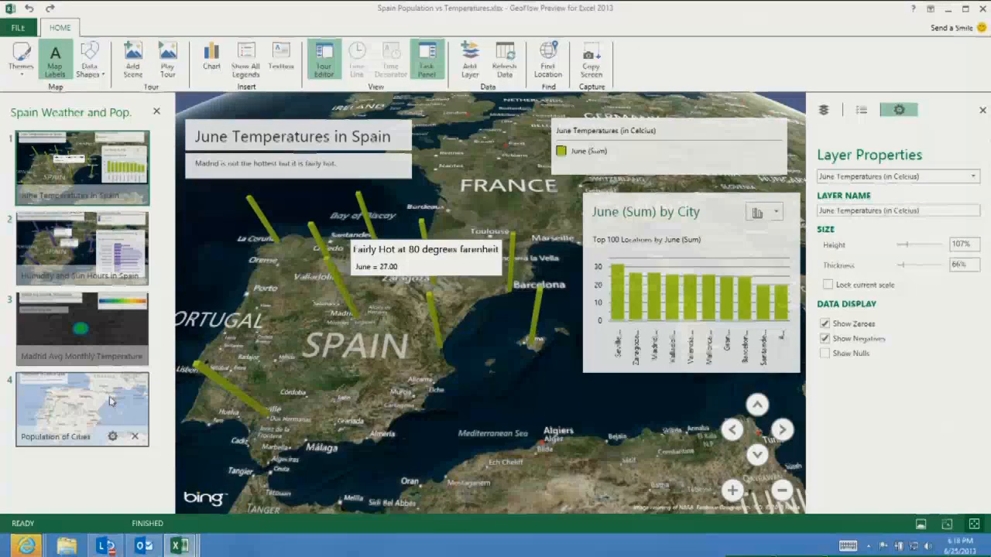
In the Population of Cities scene, add a new layer mapping the metropolitan areas table's City field with geography type Other
click(110, 401)
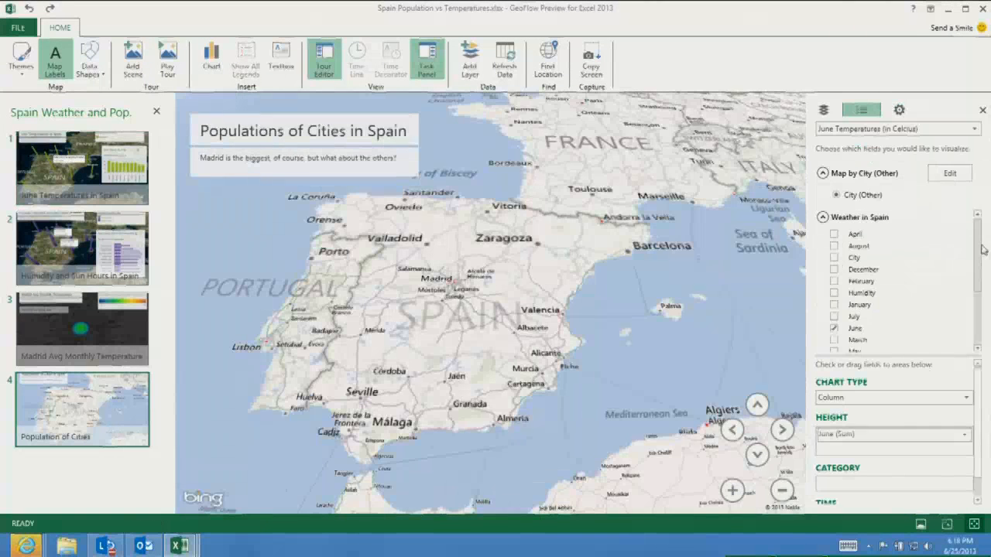
scroll(977, 249, down, 3)
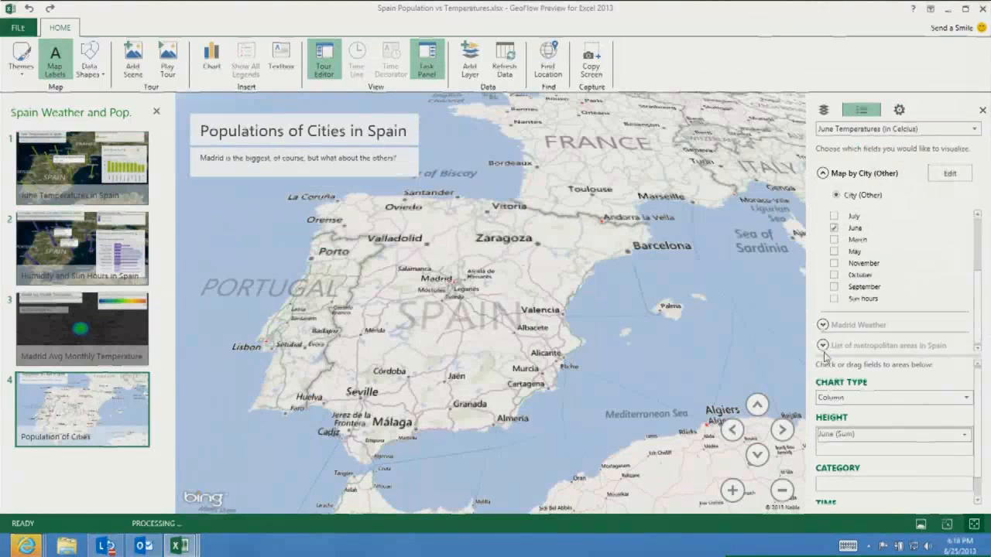
click(822, 346)
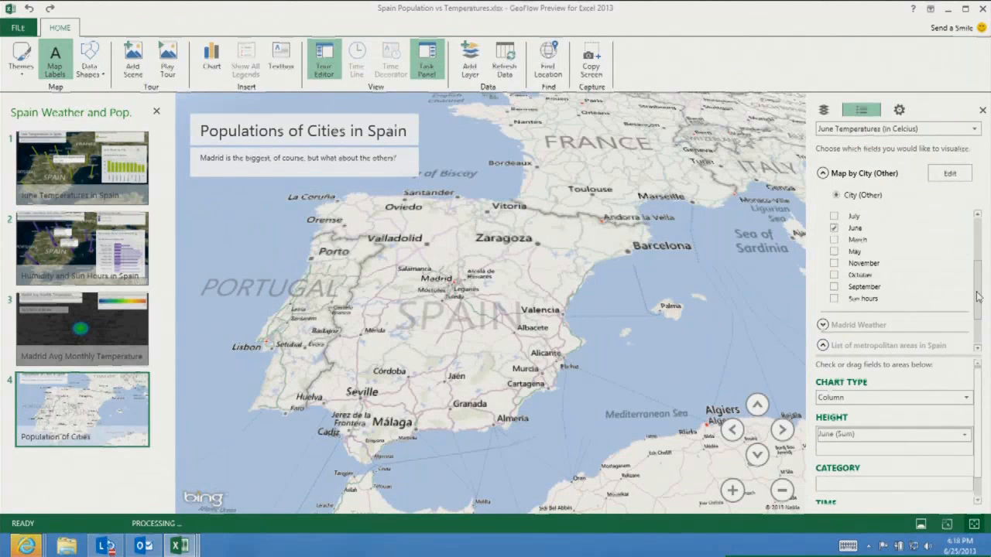
scroll(977, 296, down, 2)
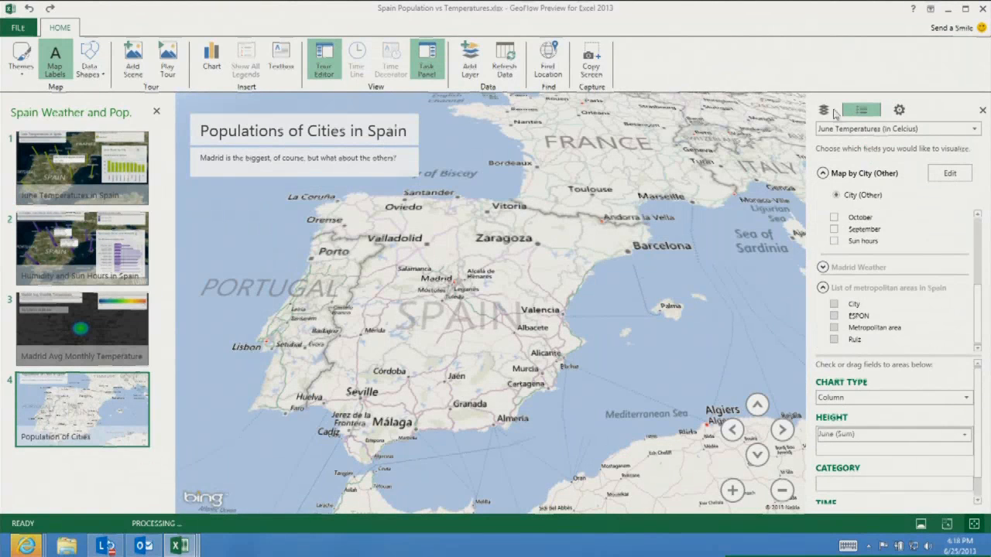
click(475, 69)
scroll(979, 239, down, 5)
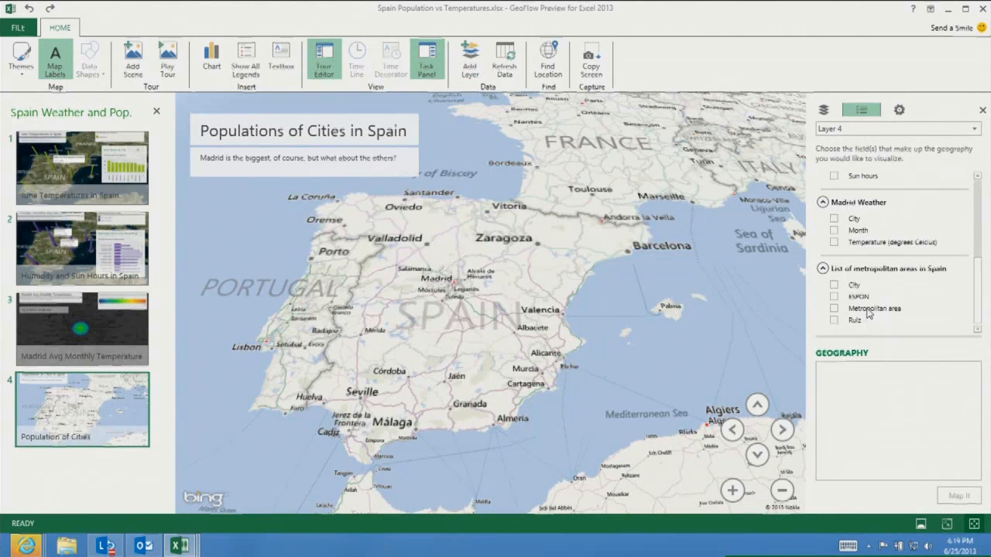
click(834, 286)
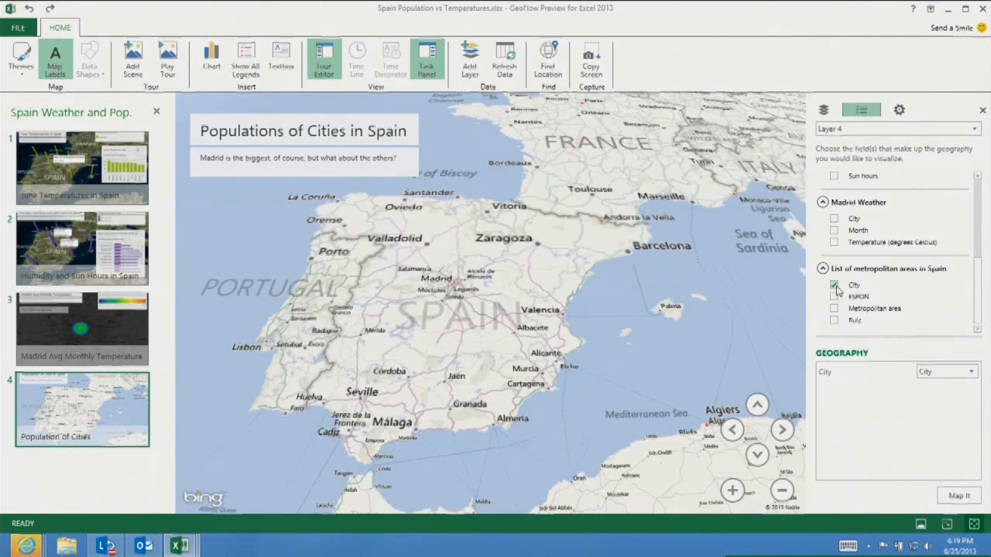
click(946, 371)
click(948, 509)
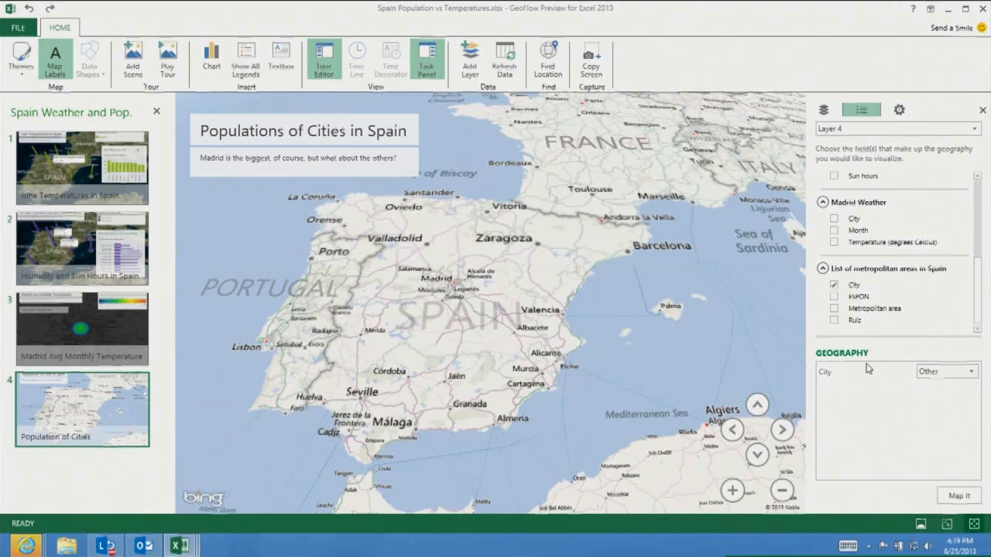
click(965, 500)
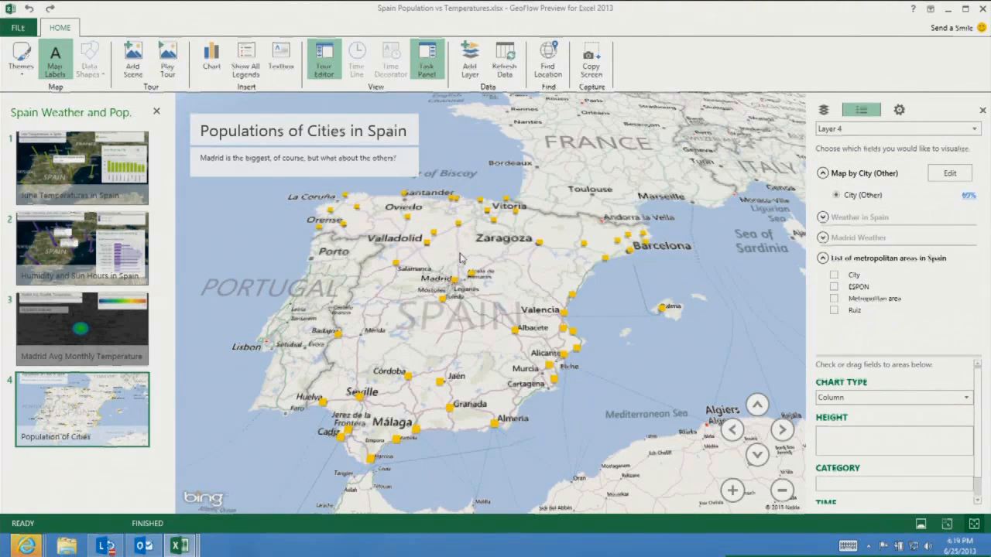
Show ESPON and Ruiz as clustered column heights on the new layer
click(834, 287)
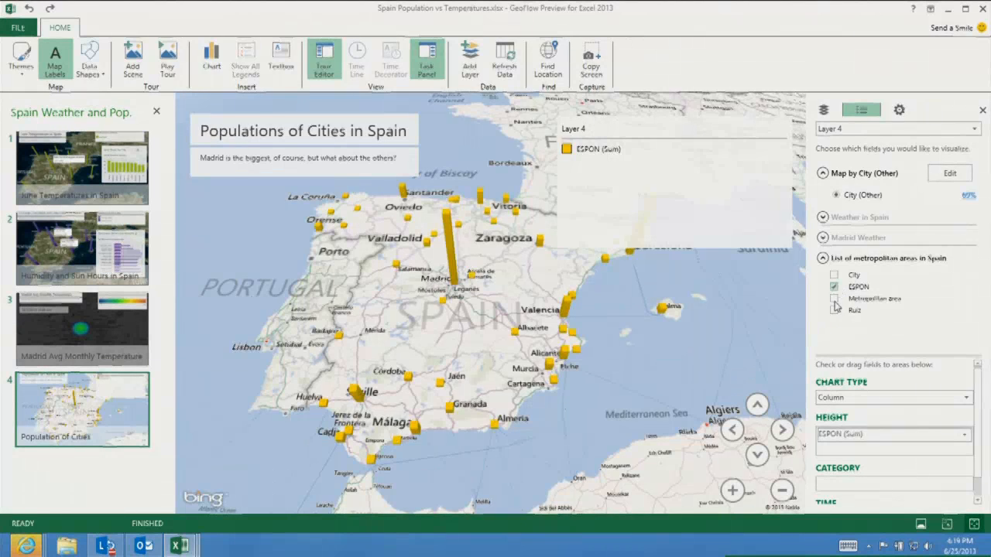
click(834, 309)
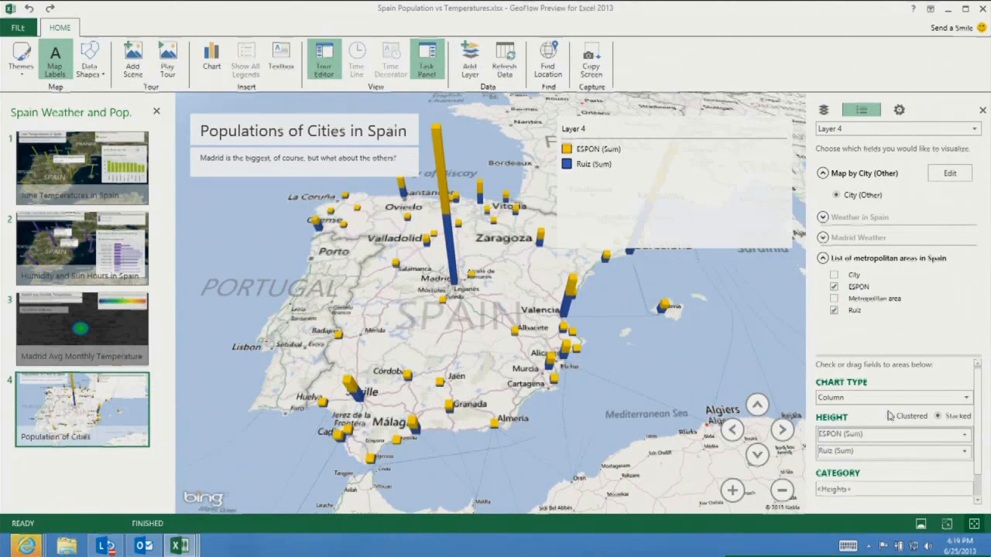
click(890, 416)
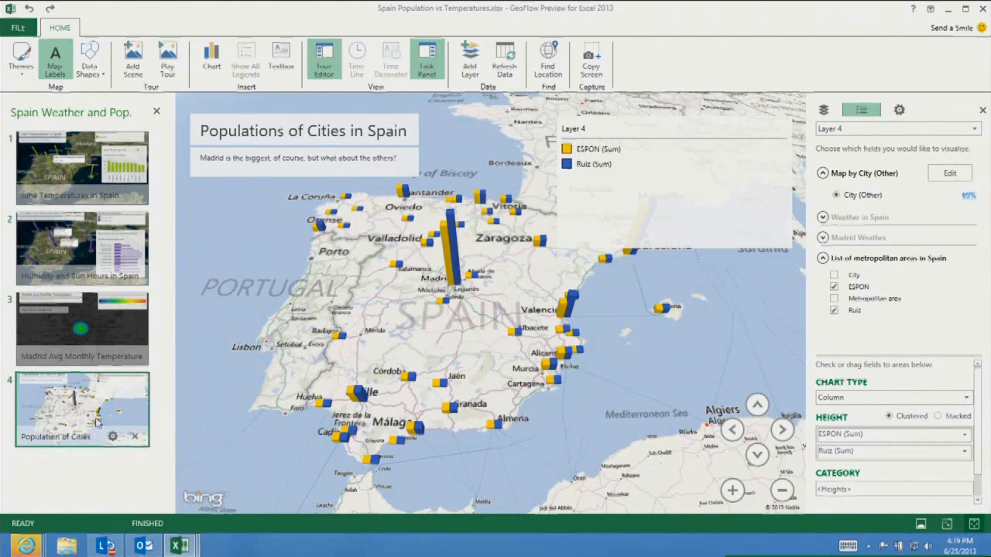
Play the tour and exit playback
click(184, 72)
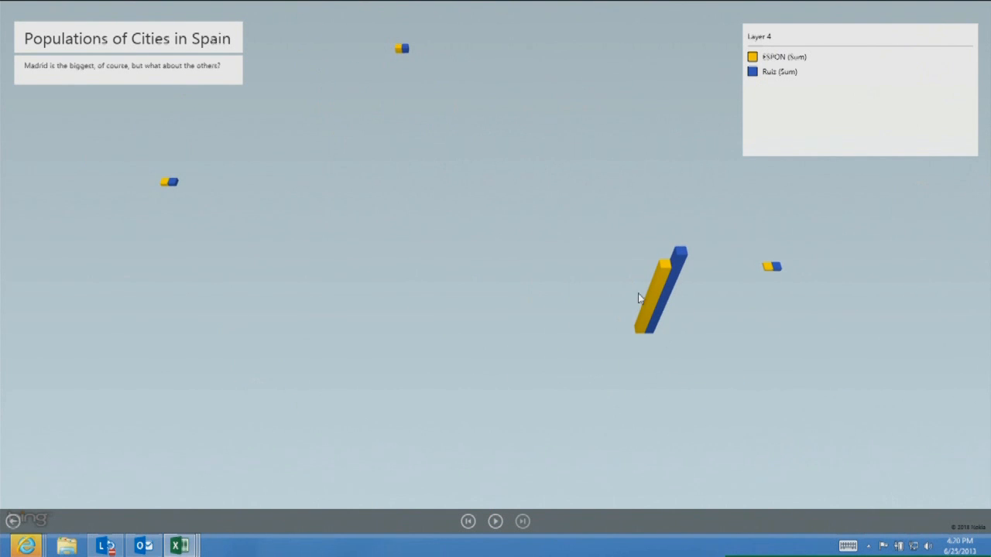
mouse_move(675, 274)
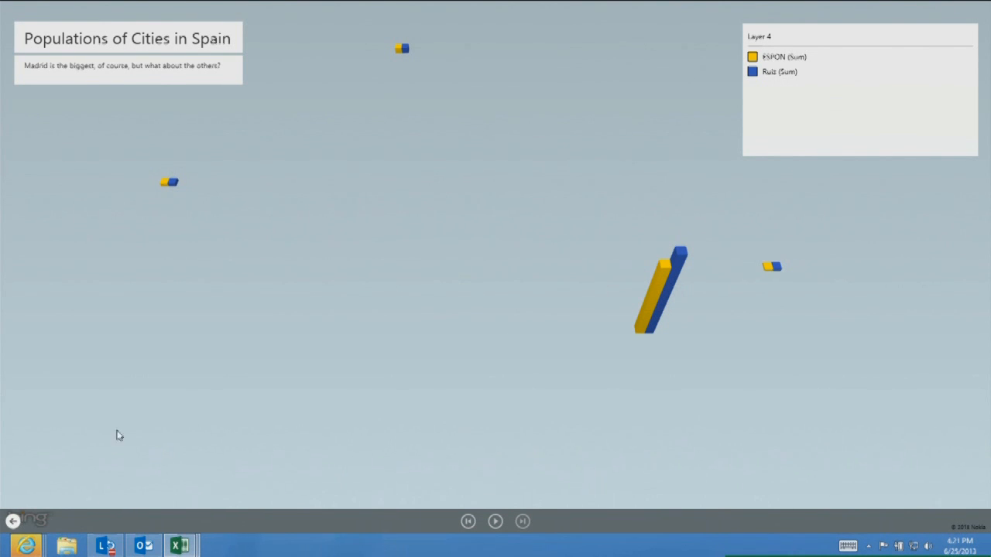
key(Escape)
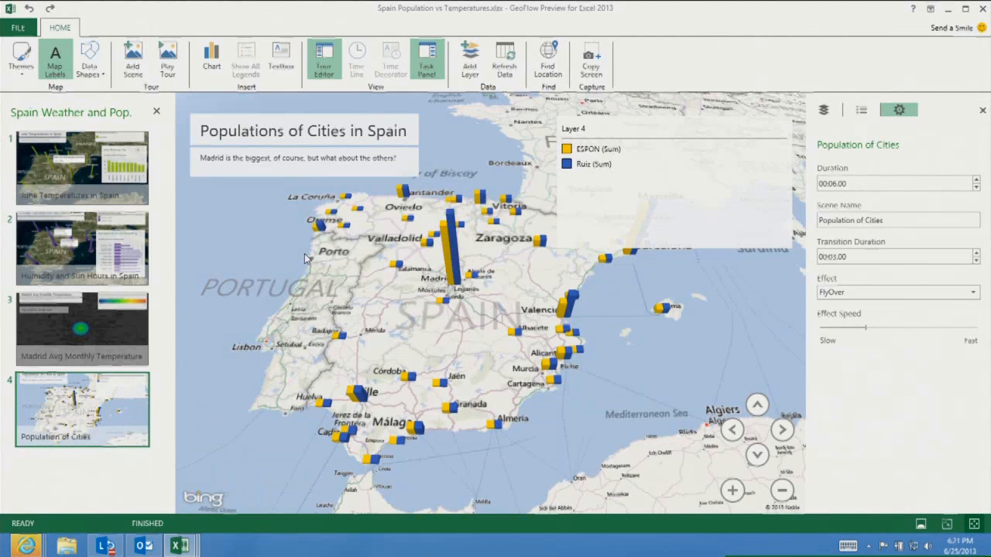
Close GeoFlow and the Excel workbook
click(982, 9)
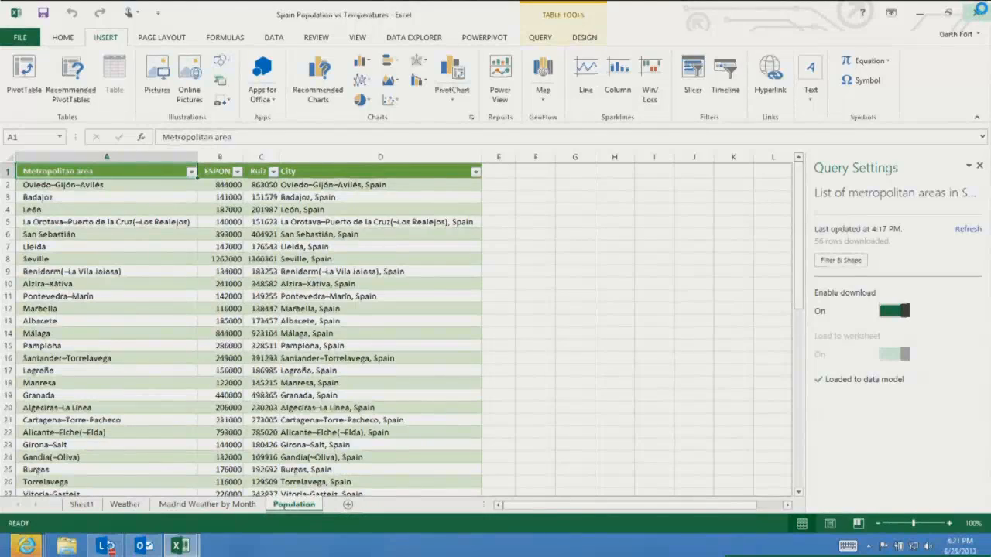
click(980, 11)
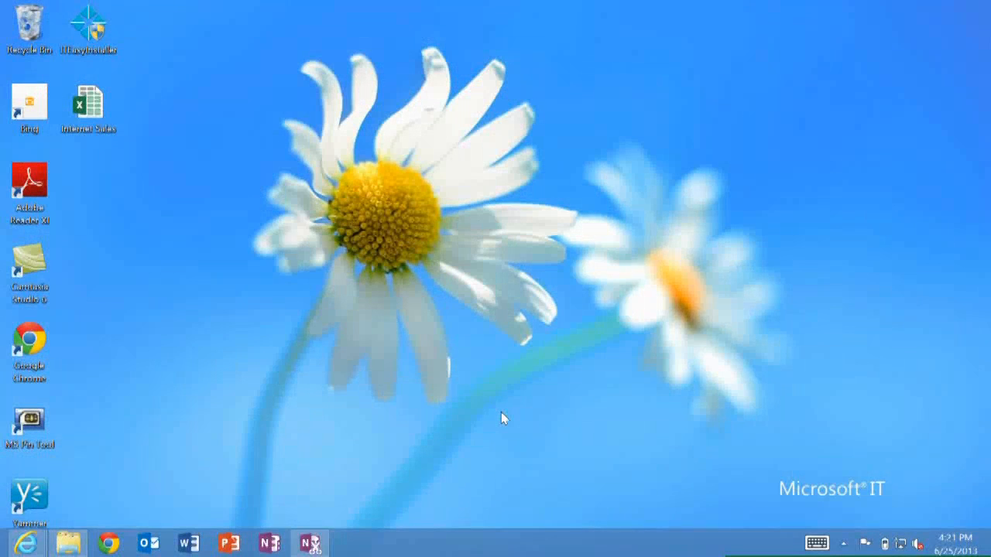
Switch to PowerPoint and choose the Integral theme for a new presentation
click(230, 544)
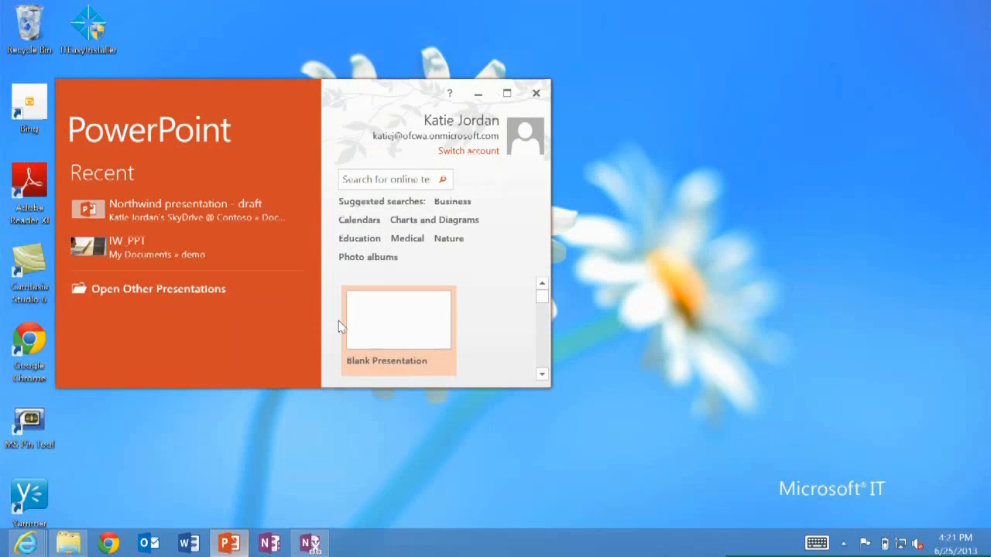
click(505, 93)
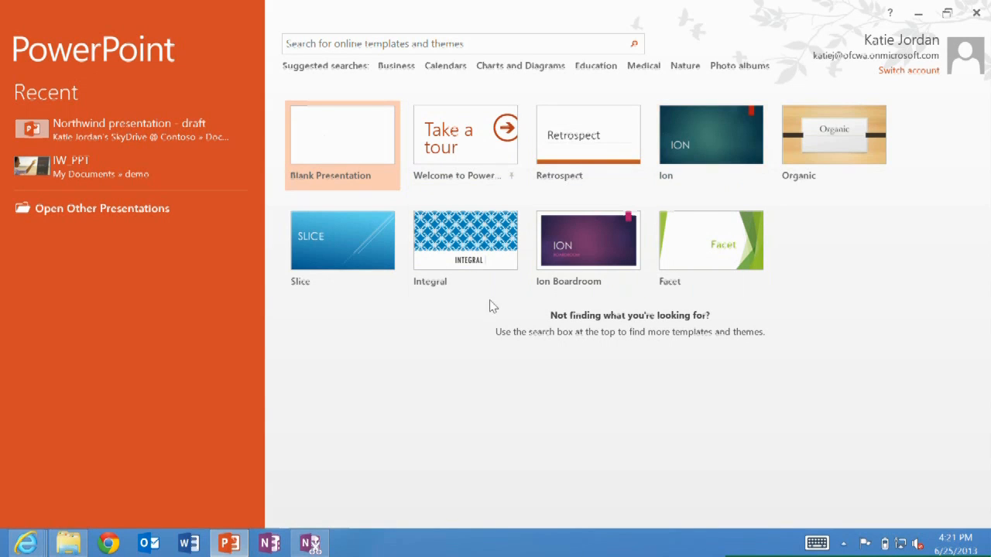
click(463, 248)
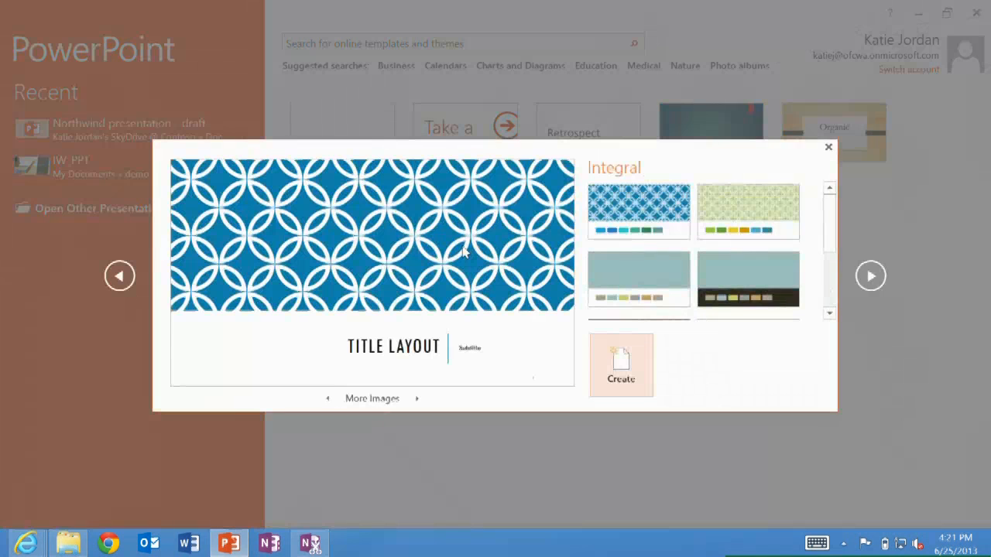